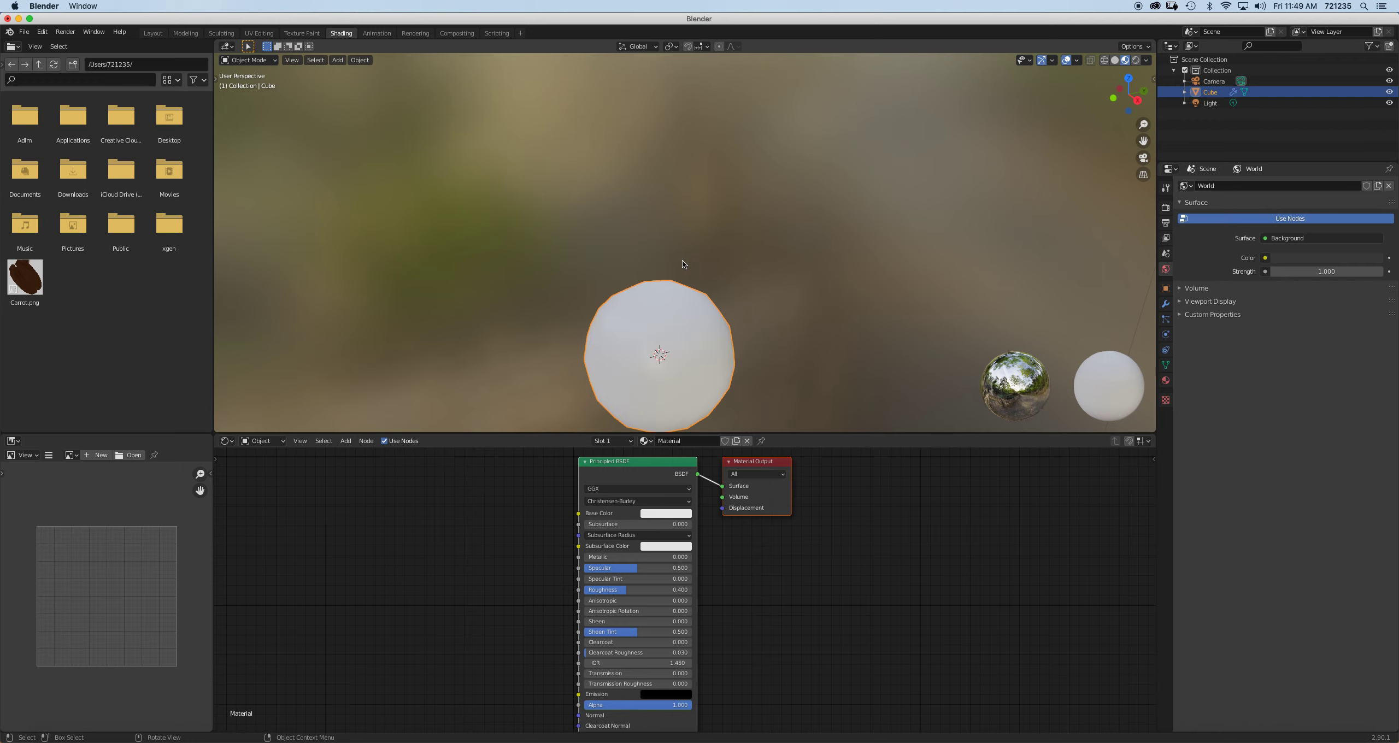
Show the viewport in rendered shading and raise the material's base color to pure white, value 1.000
click(1136, 61)
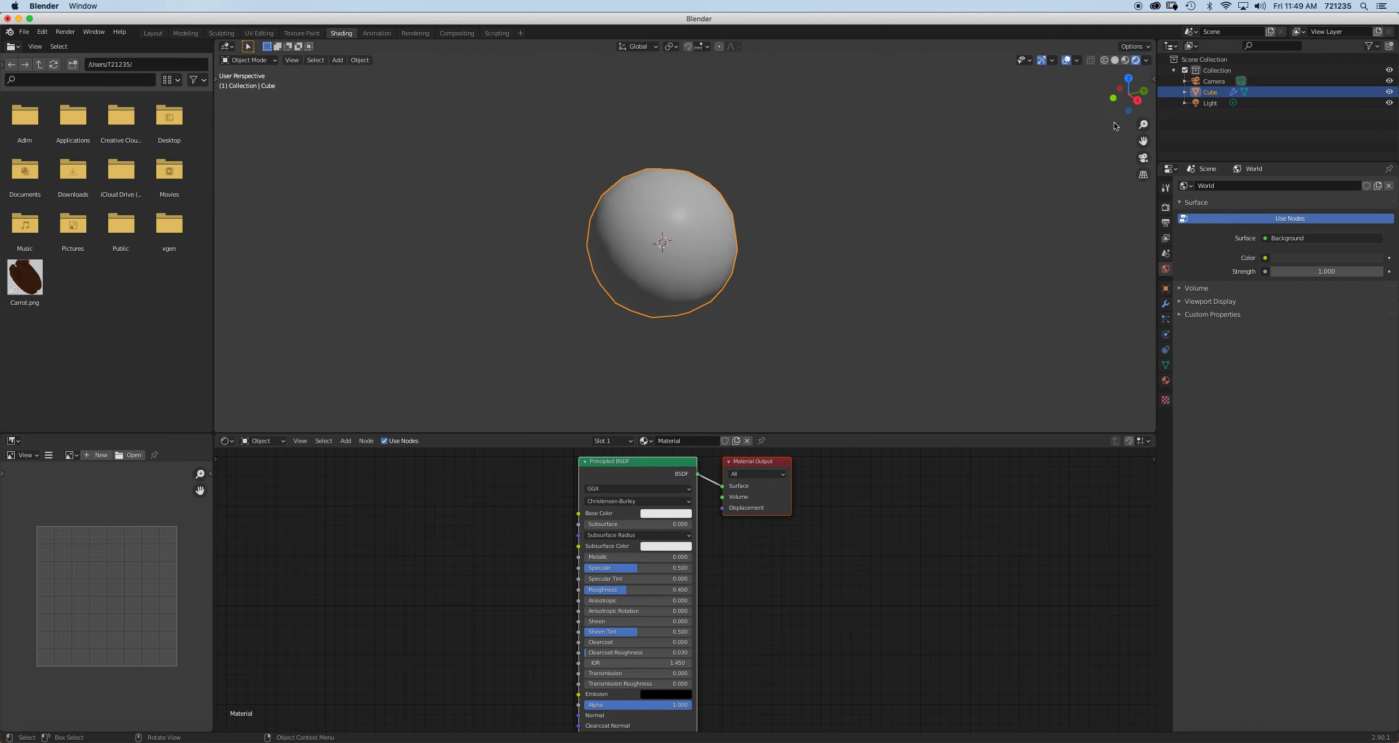
scroll(760, 209, up, 2)
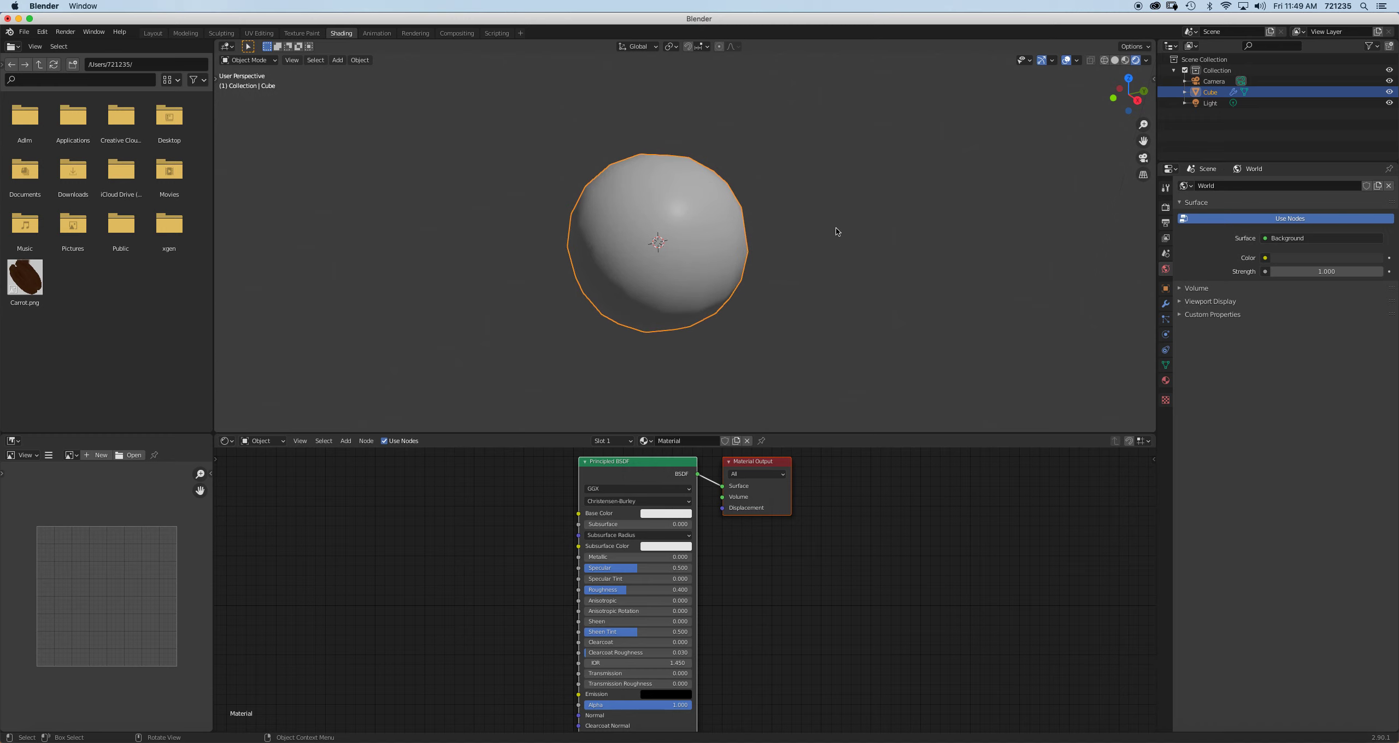
click(1166, 380)
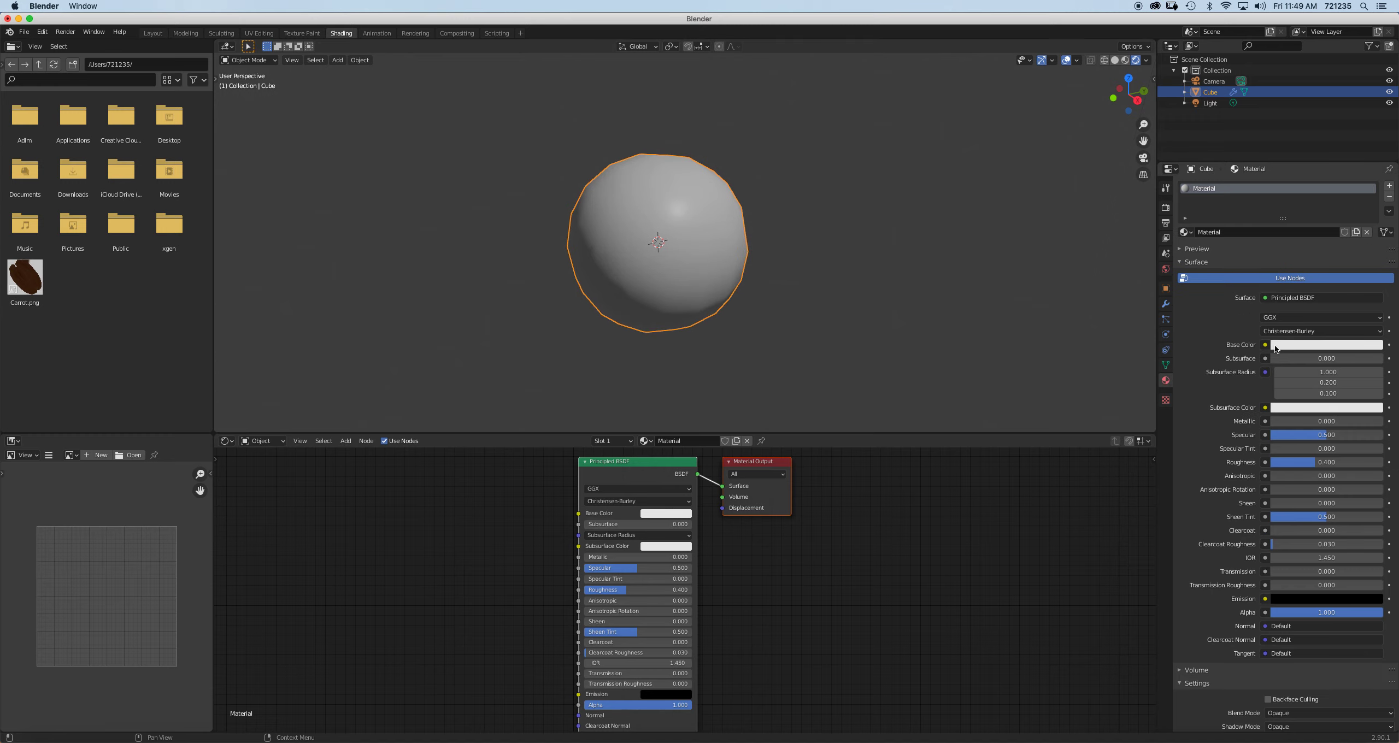
click(1312, 345)
drag(1376, 197, 1375, 188)
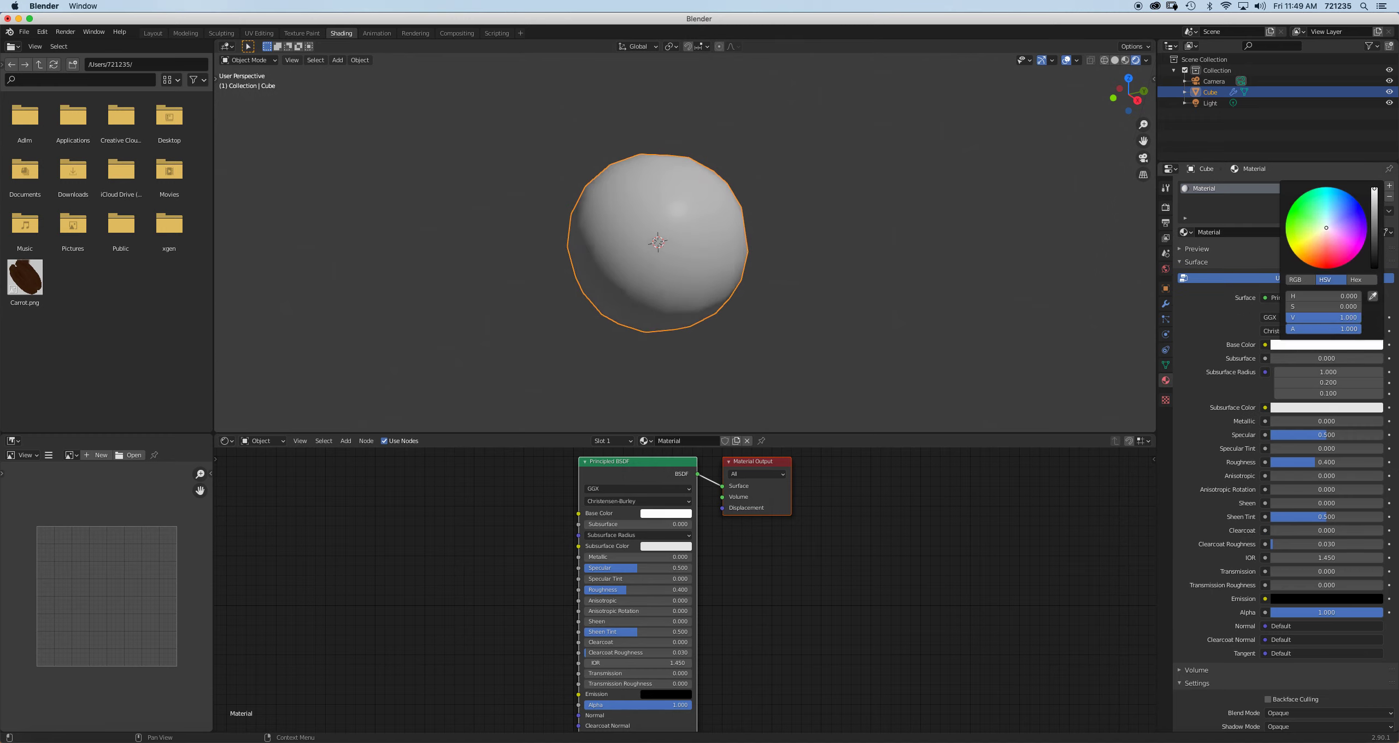
Rename the sphere's material as Snow Base
double_click(1201, 190)
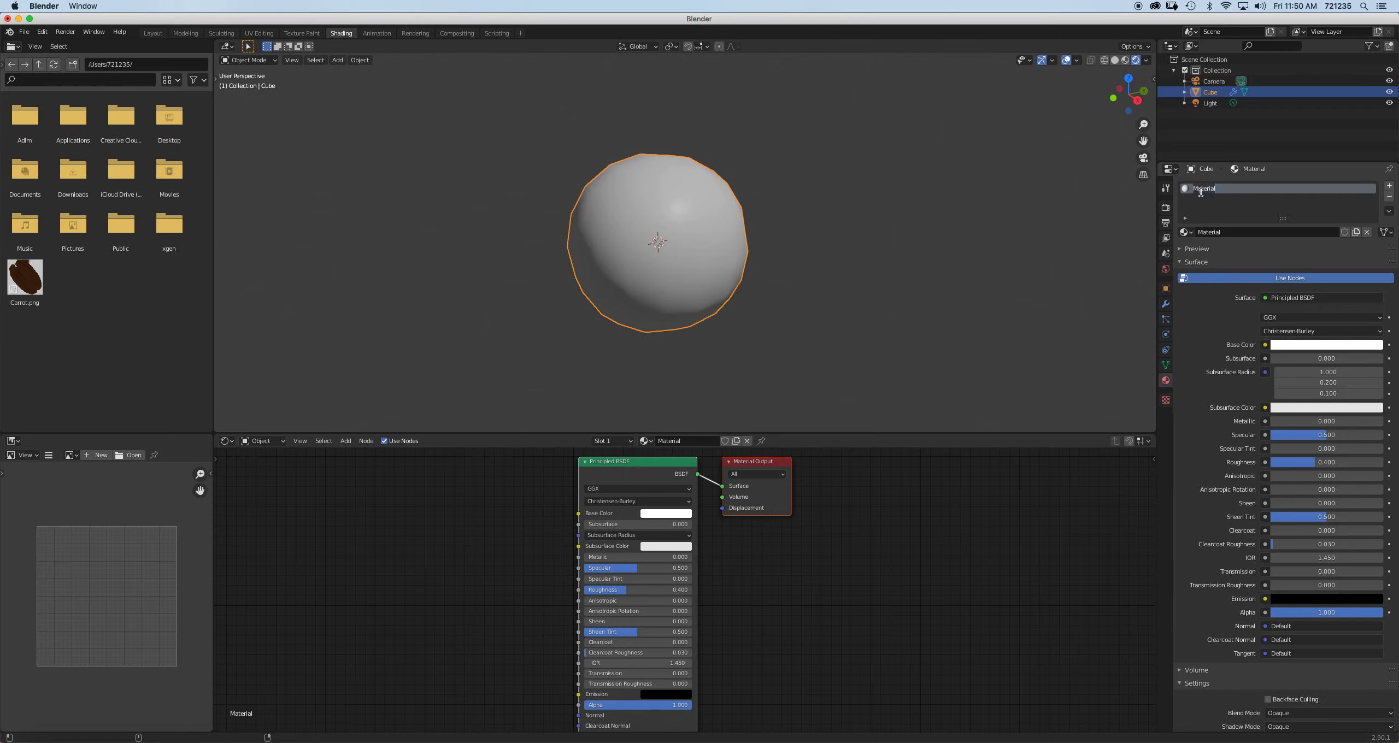
text(Snow Base)
key(Return)
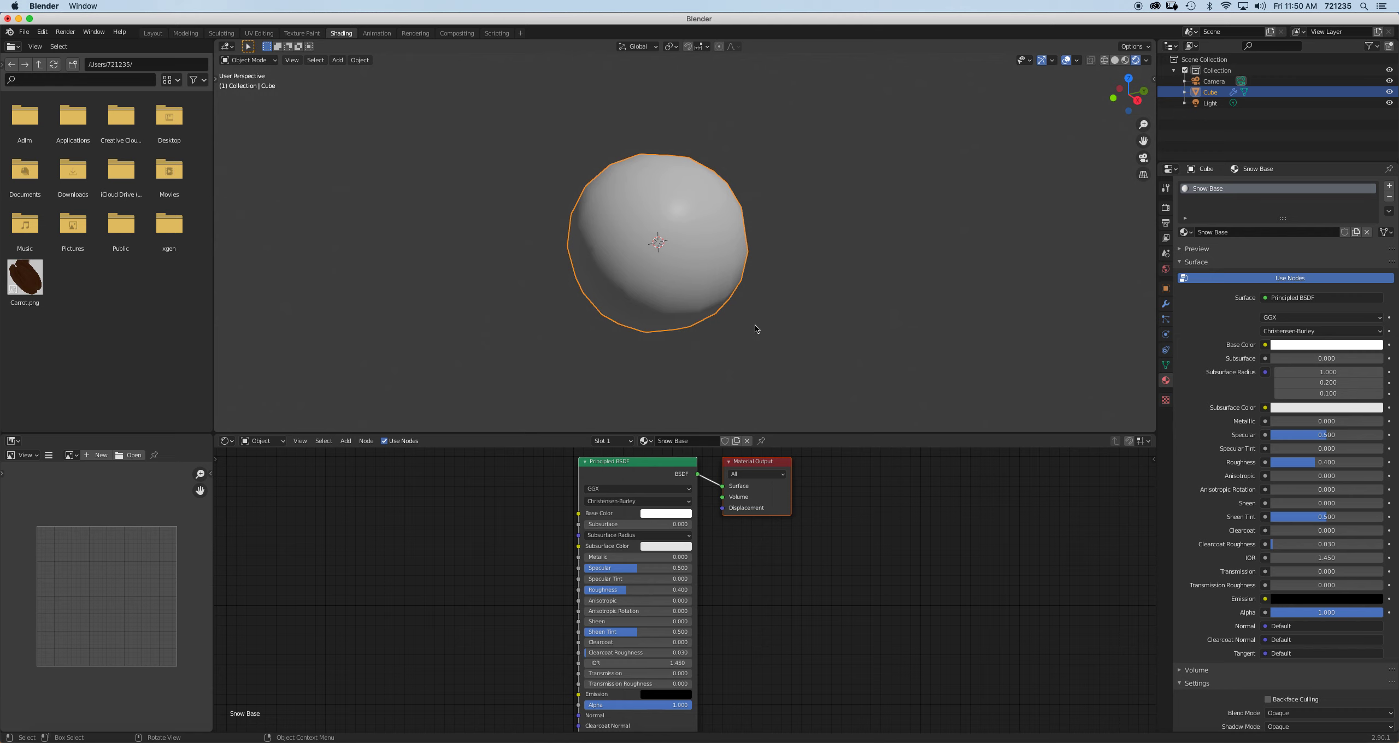
Add a Bump node and connect its Normal output to the Principled BSDF's Normal input
middle_drag(733, 604, 796, 556)
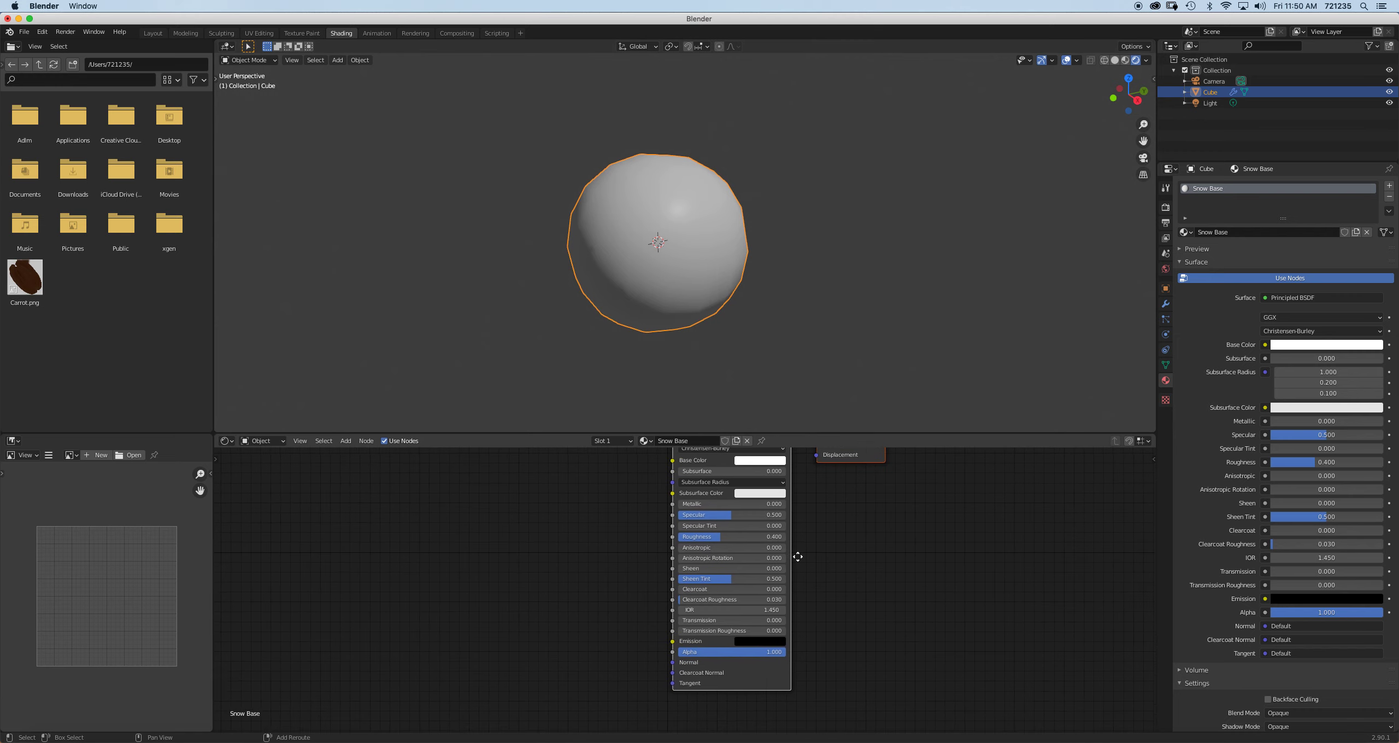
scroll(622, 574, up, 3)
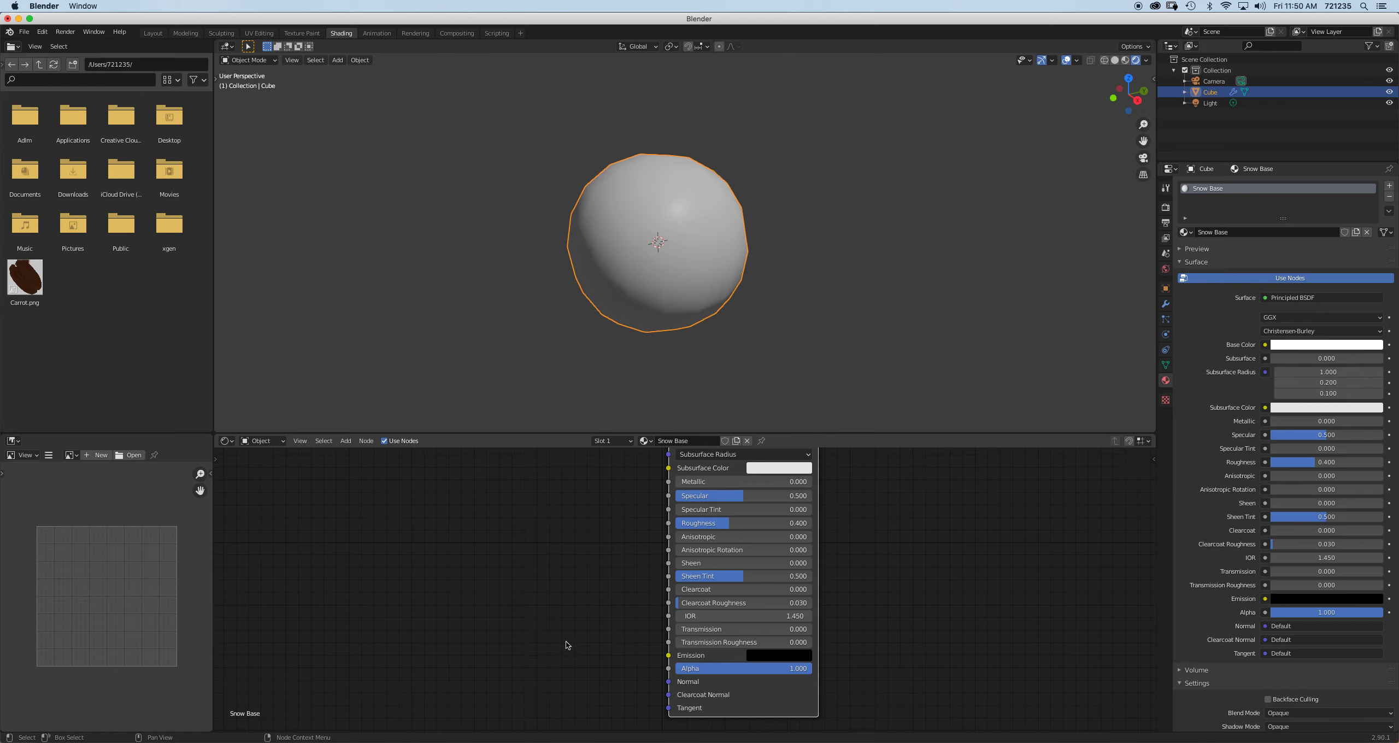
key(shift+a)
mouse_move(566, 641)
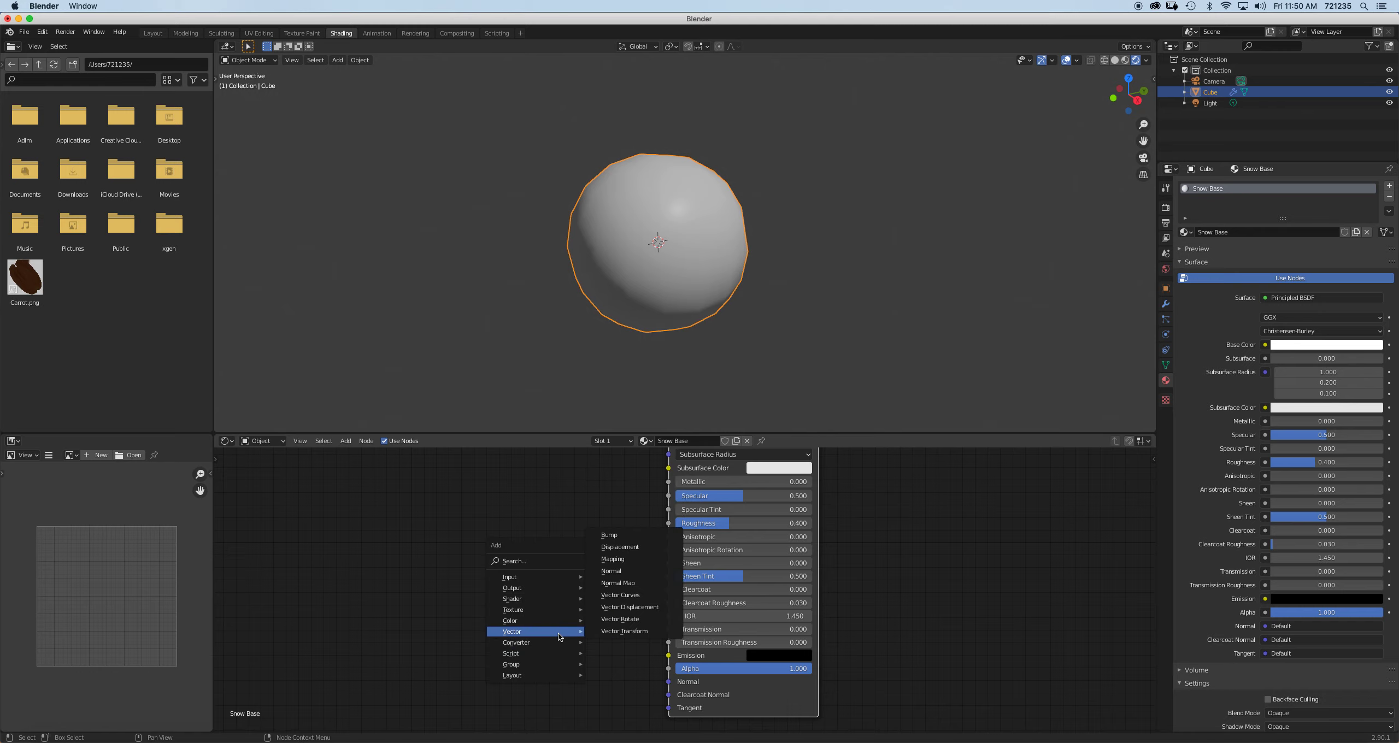
click(609, 535)
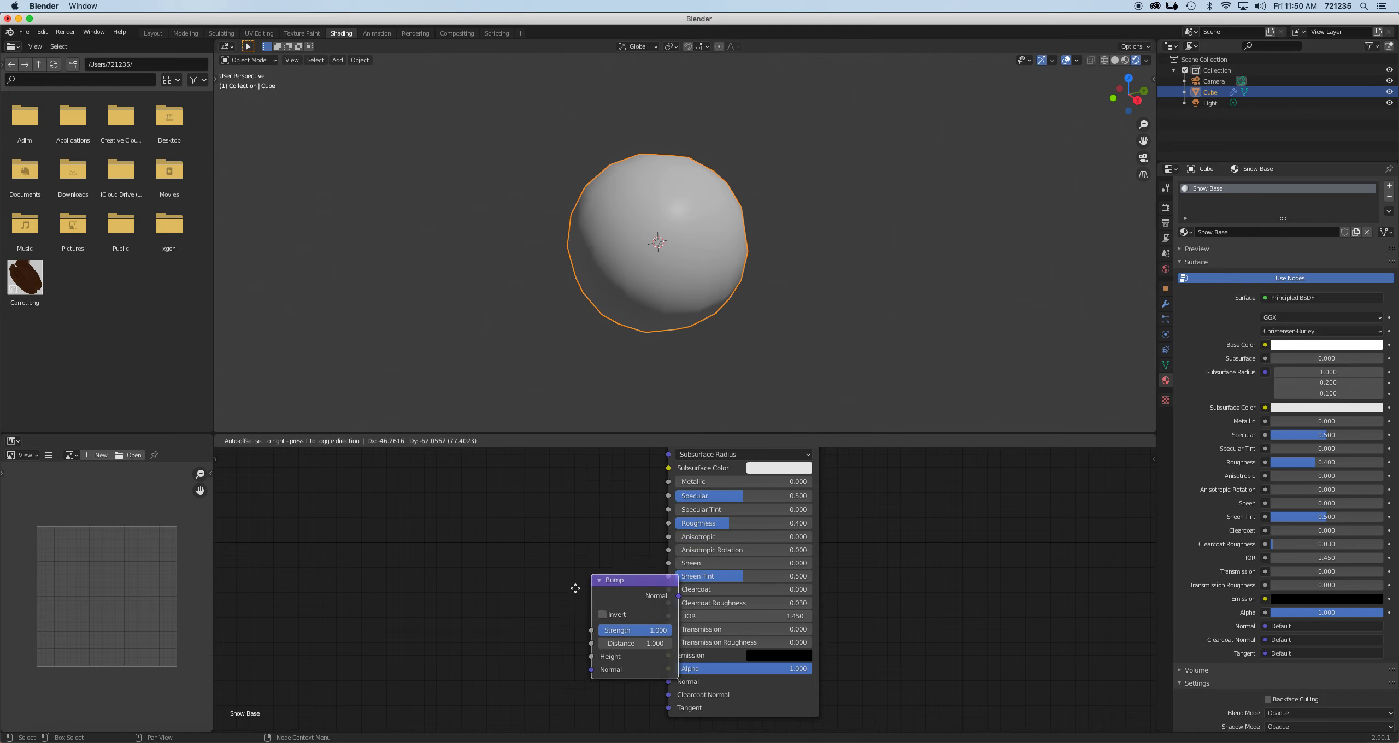
click(540, 606)
drag(628, 631, 668, 682)
Add a Noise Texture node before the Bump node and connect its Color output to the Bump's Height input
key(shift+a)
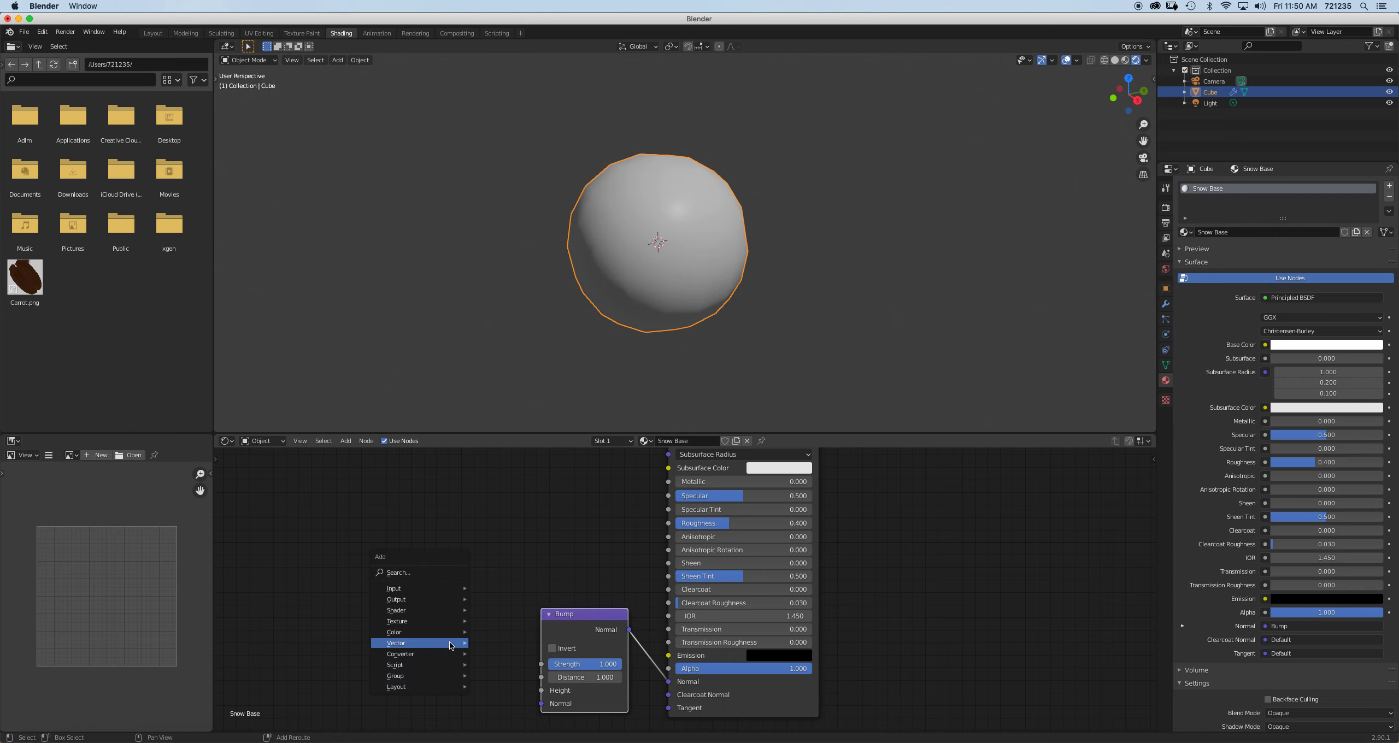
mouse_move(451, 644)
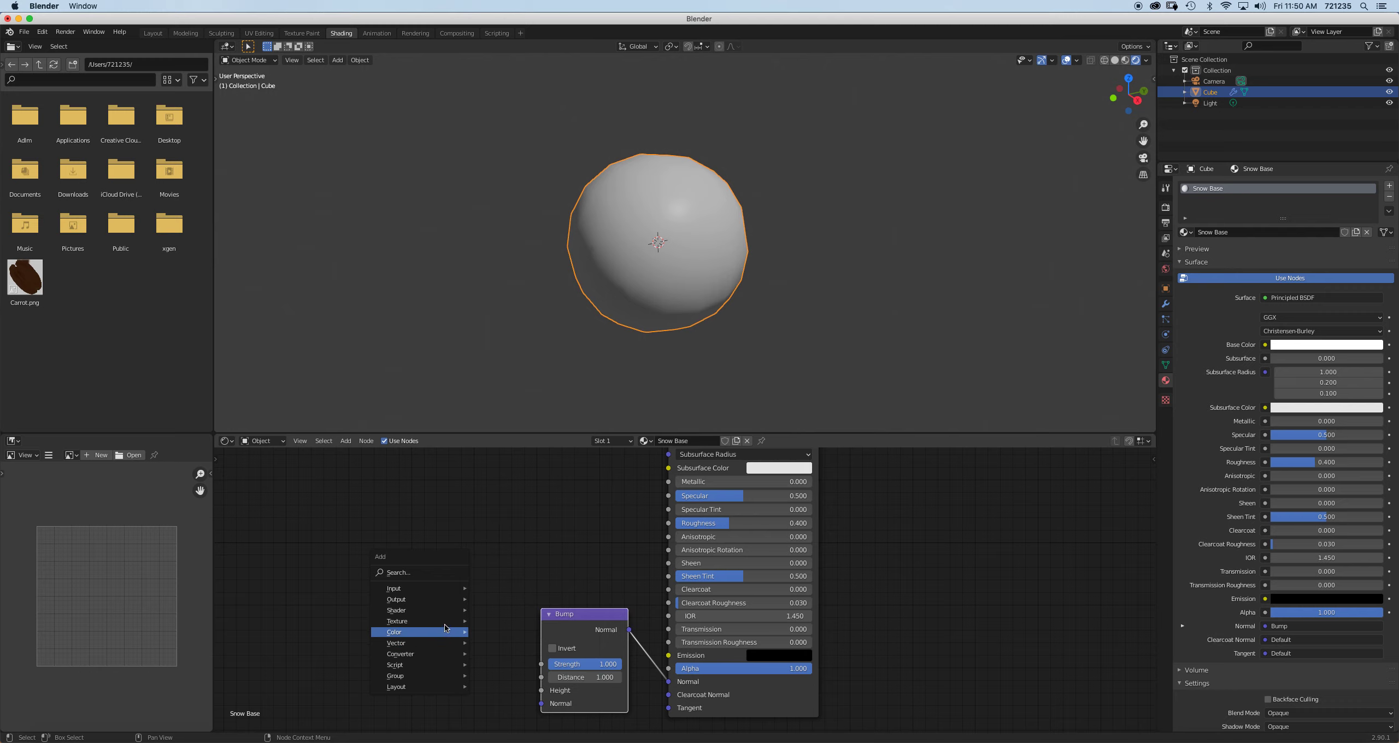
mouse_move(437, 621)
click(504, 561)
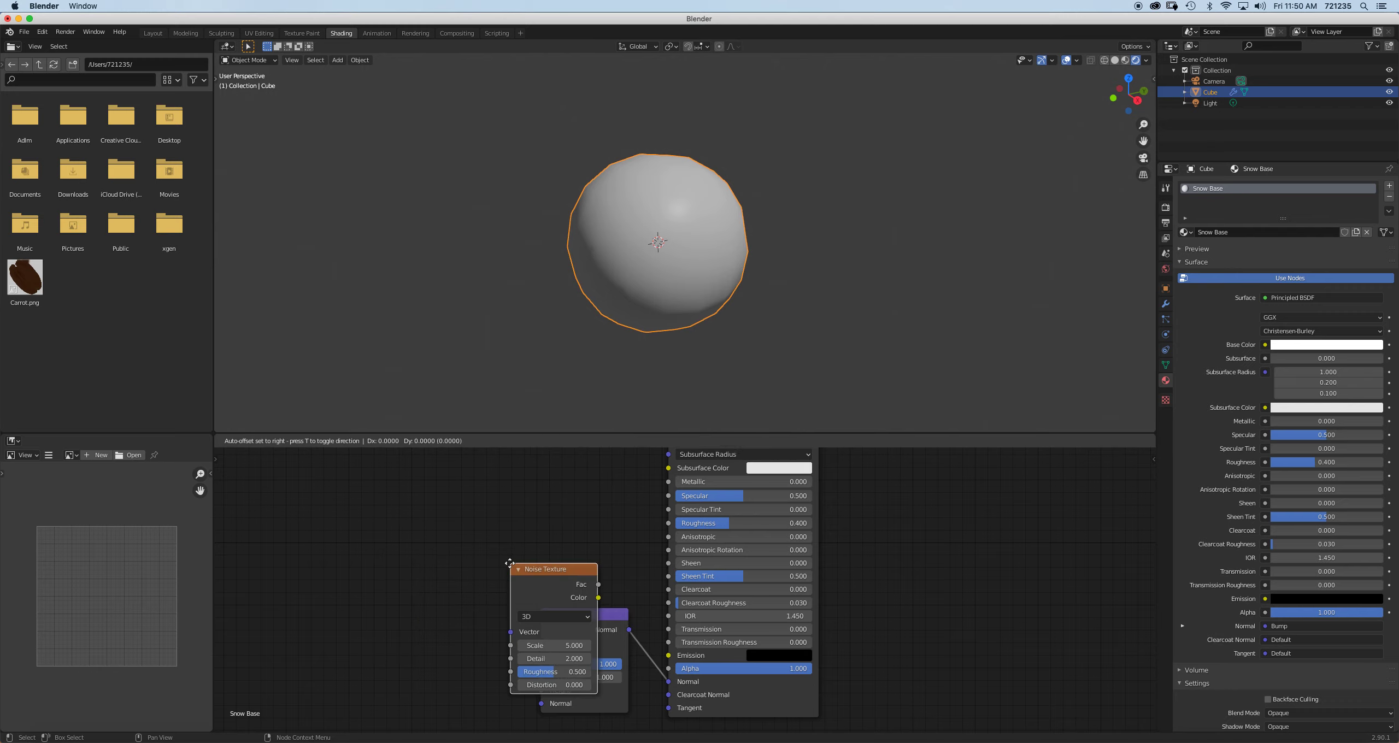
click(399, 578)
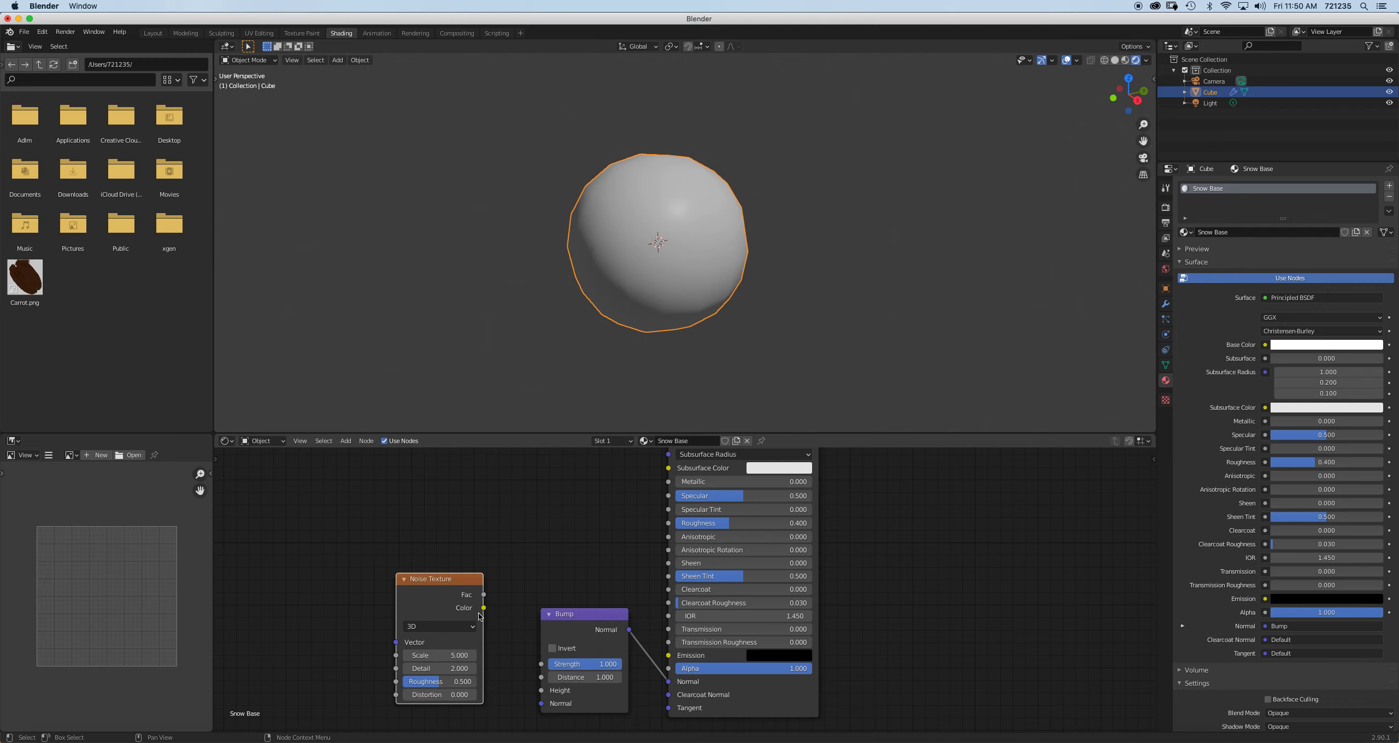
drag(484, 607, 541, 691)
Set the Noise Texture's scale to 10 and its detail to 5
scroll(664, 249, up, 4)
middle_drag(688, 247, 631, 238)
scroll(634, 240, down, 4)
scroll(689, 247, up, 4)
mouse_move(694, 240)
middle_down()
mouse_move(601, 218)
mouse_move(671, 261)
mouse_move(674, 224)
middle_up()
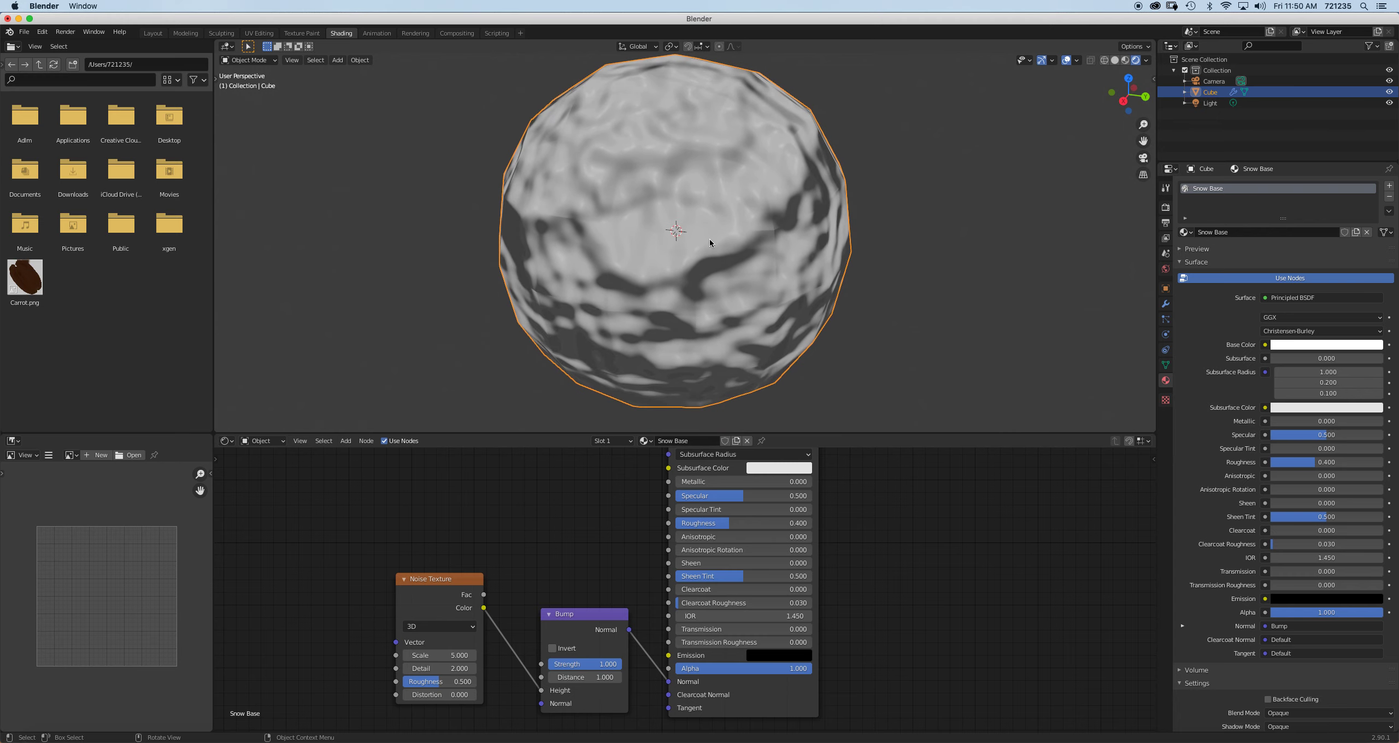
click(442, 658)
text(10)
key(Return)
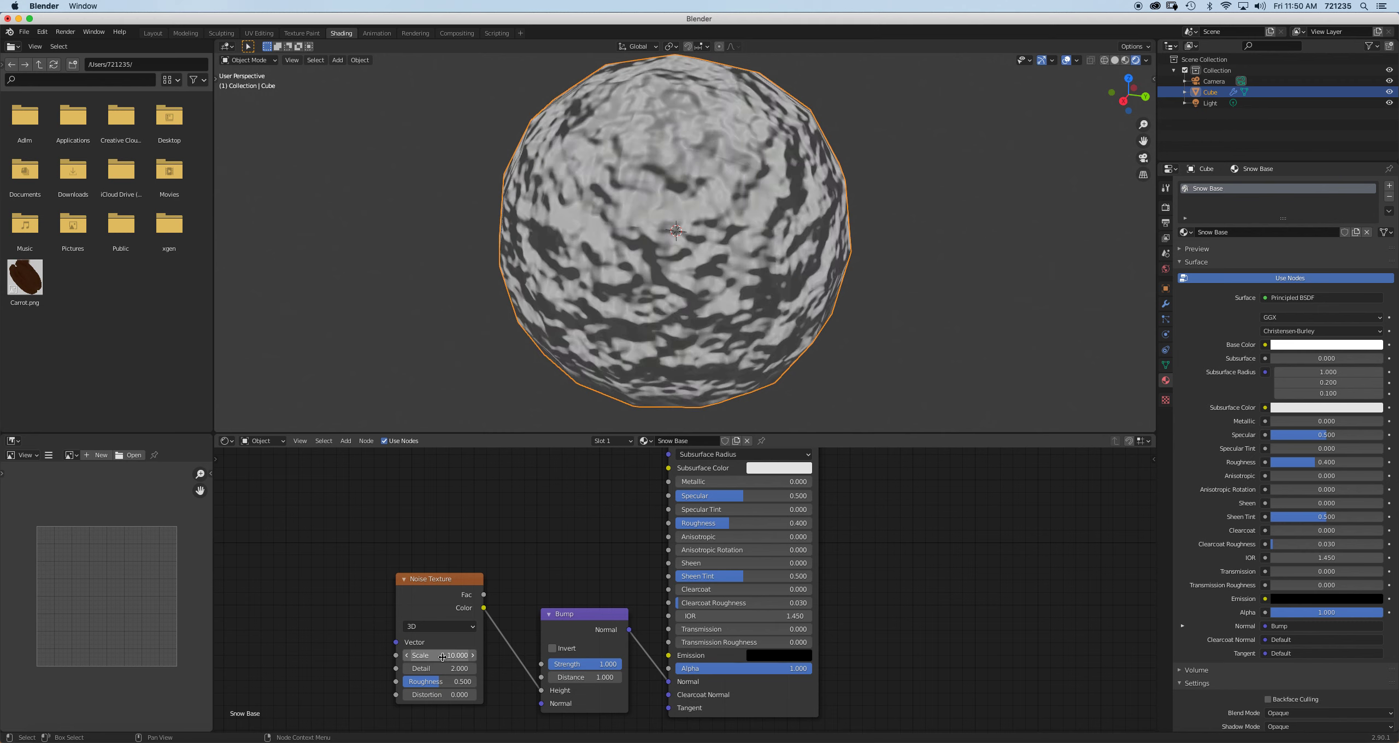
scroll(650, 286, up, 3)
scroll(659, 283, down, 4)
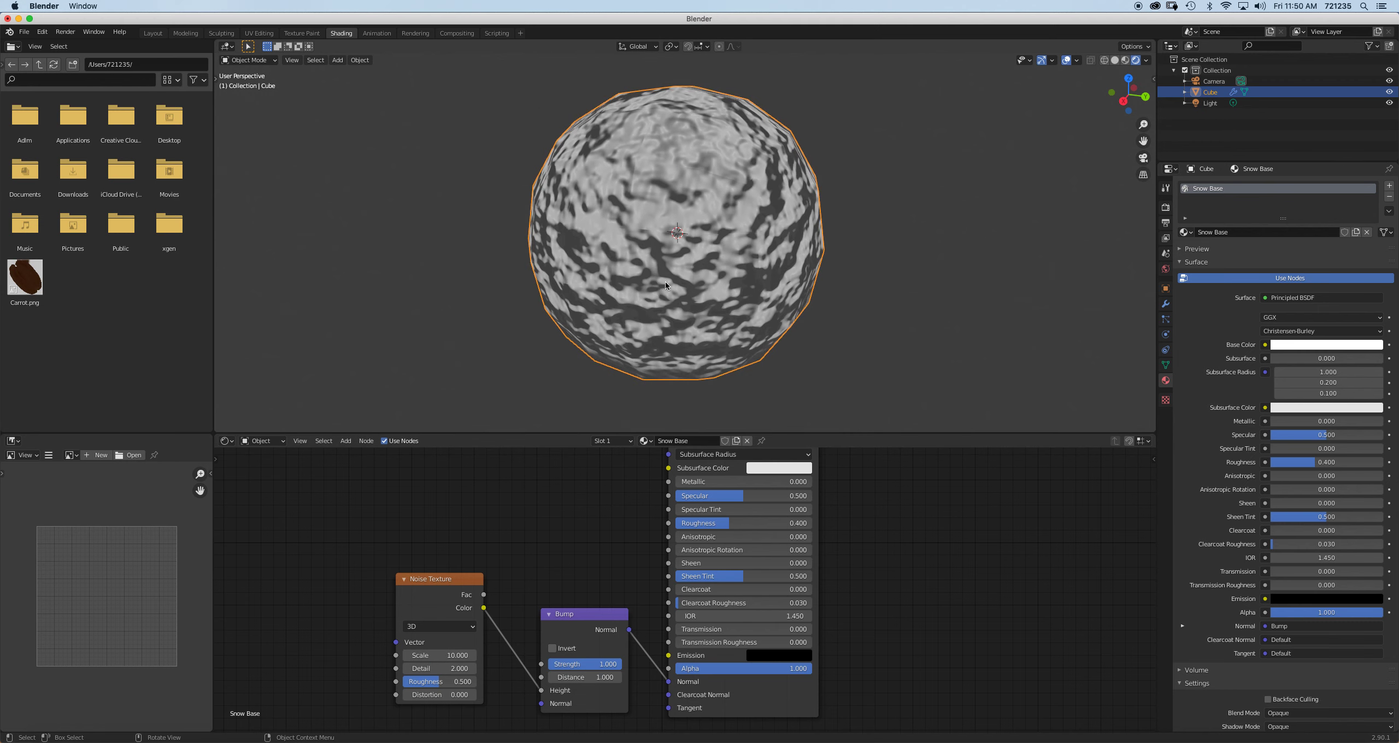
click(441, 668)
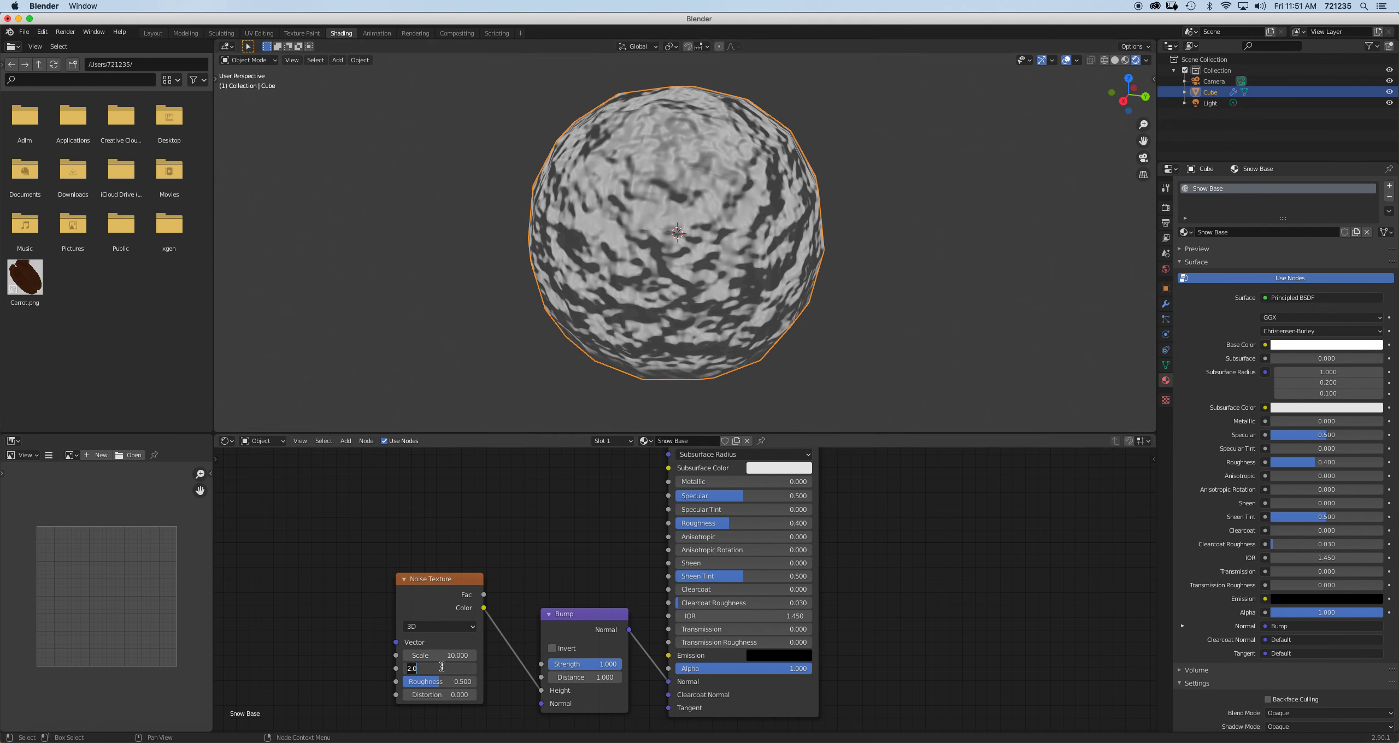
text(5)
key(Return)
Lower the Bump node's strength to about 0.133 and try its Invert option, leaving it off
middle_drag(760, 156, 744, 207)
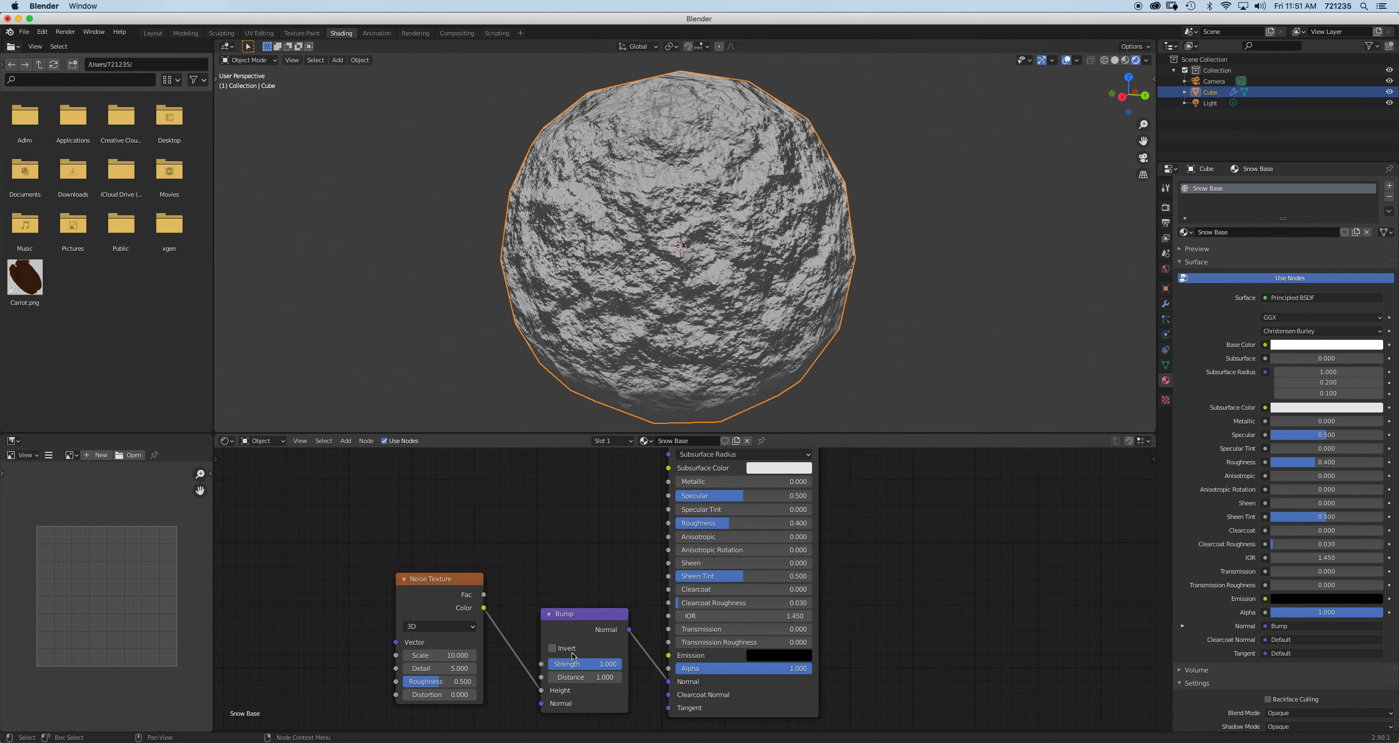
drag(596, 664, 526, 664)
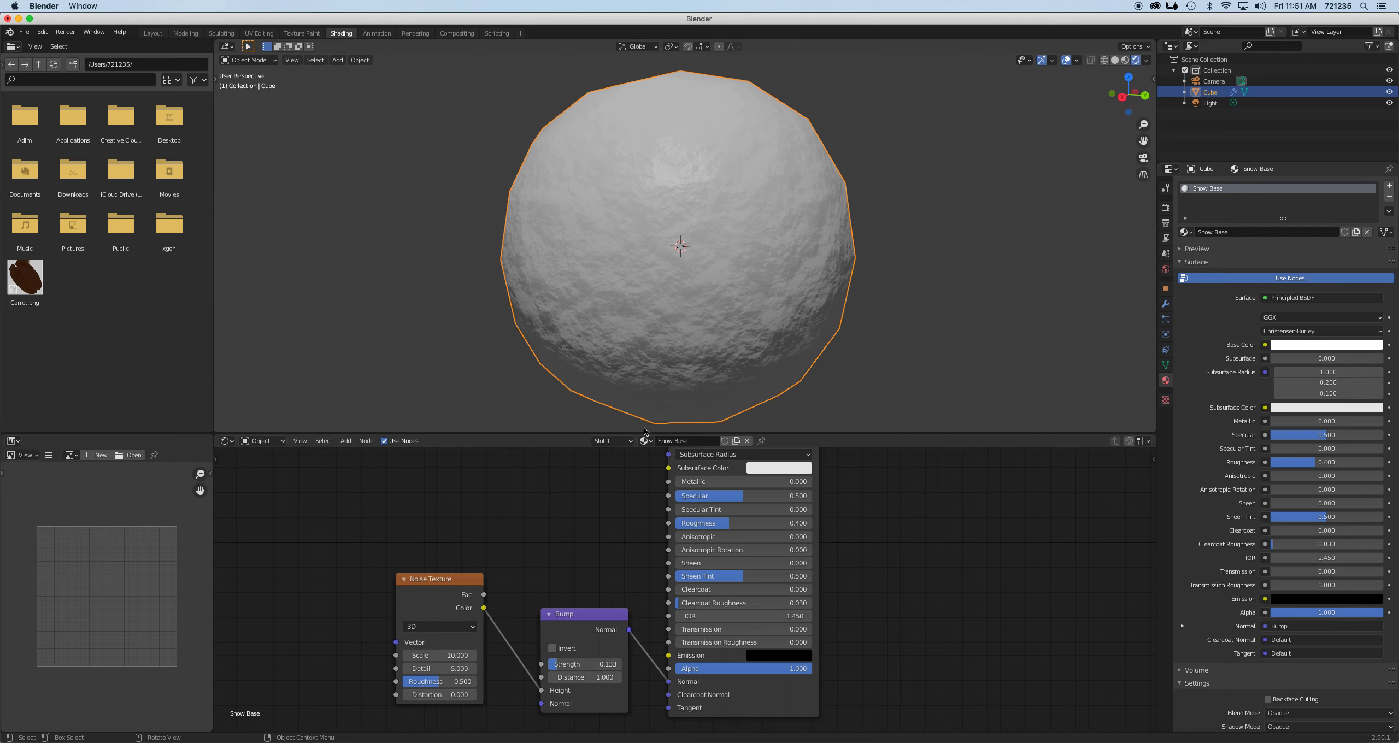
middle_drag(726, 285, 683, 285)
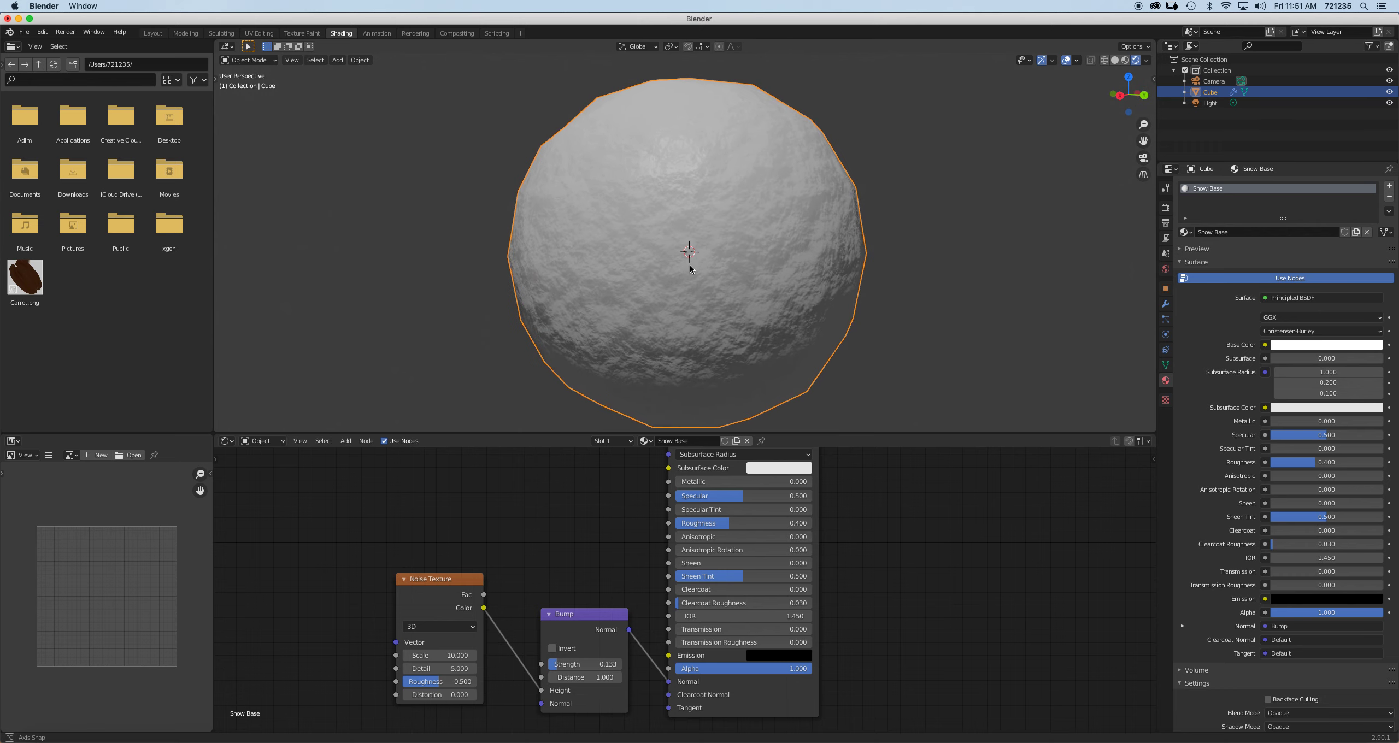
click(552, 648)
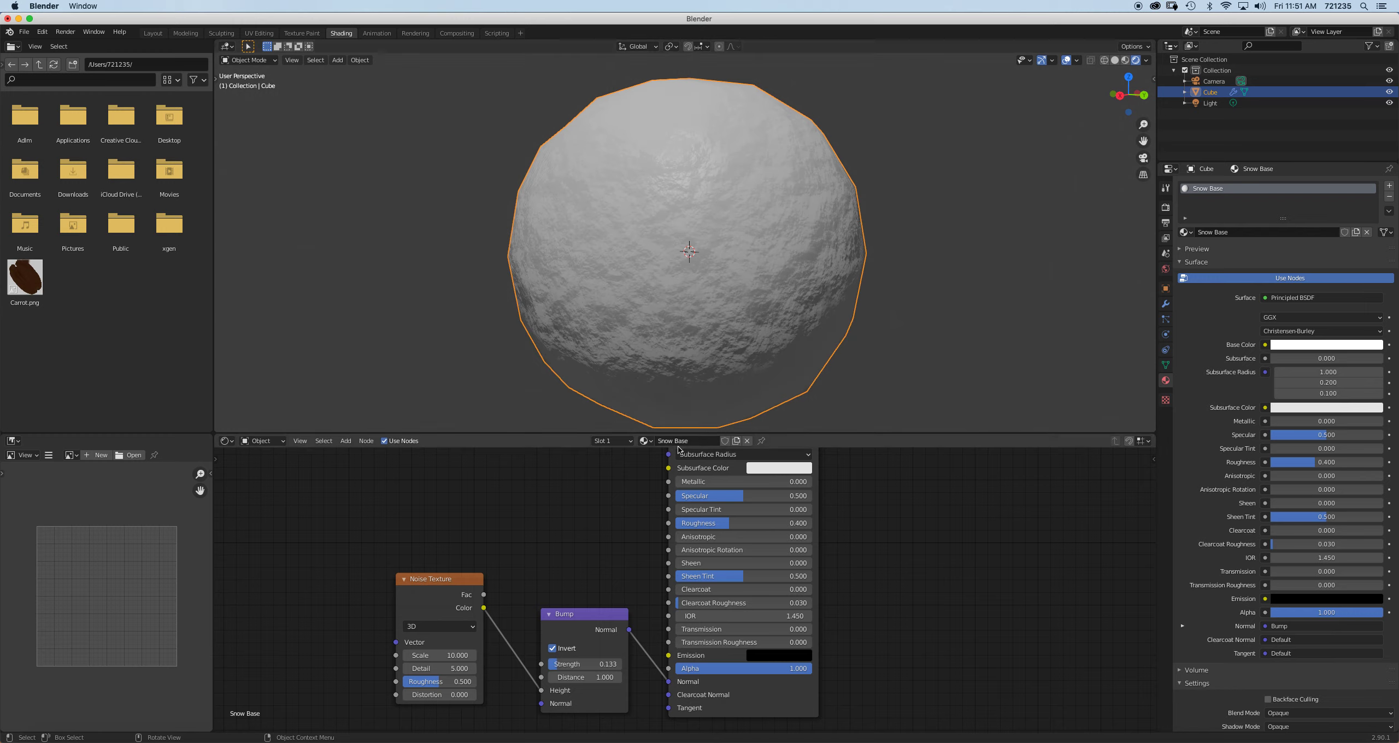
click(553, 648)
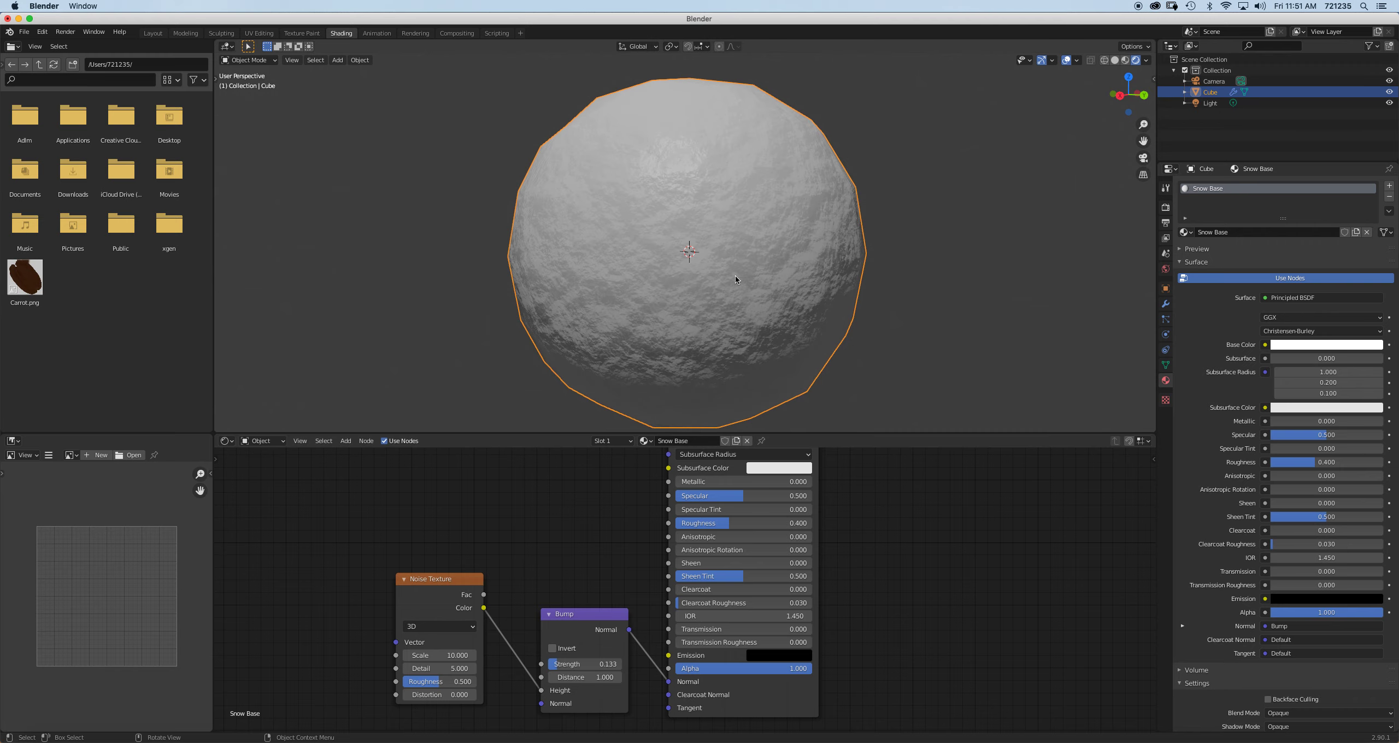
Raise the Noise Texture's roughness to about 0.658
middle_drag(709, 295, 743, 310)
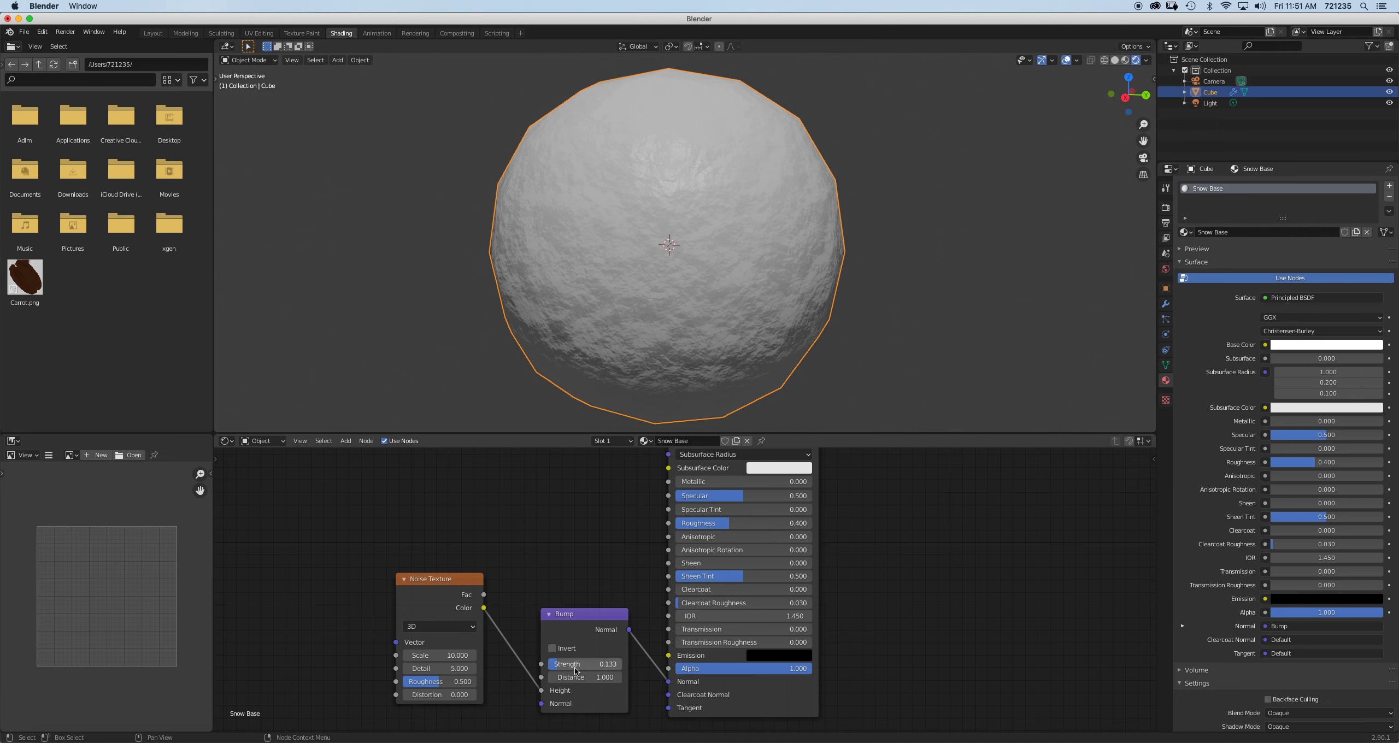
mouse_move(442, 686)
mouse_down()
mouse_move(426, 686)
mouse_move(472, 686)
mouse_move(440, 686)
mouse_up()
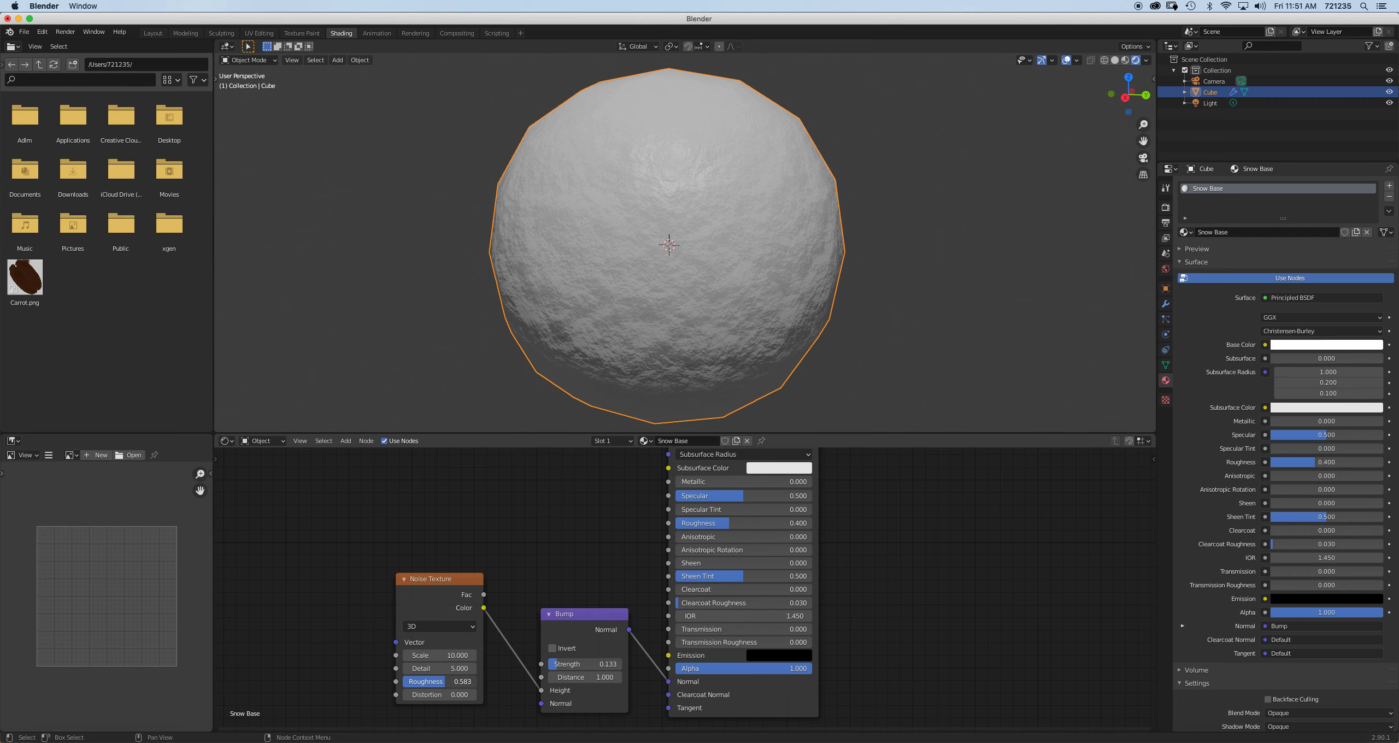
mouse_move(754, 375)
middle_down()
mouse_move(672, 307)
mouse_move(699, 344)
middle_up()
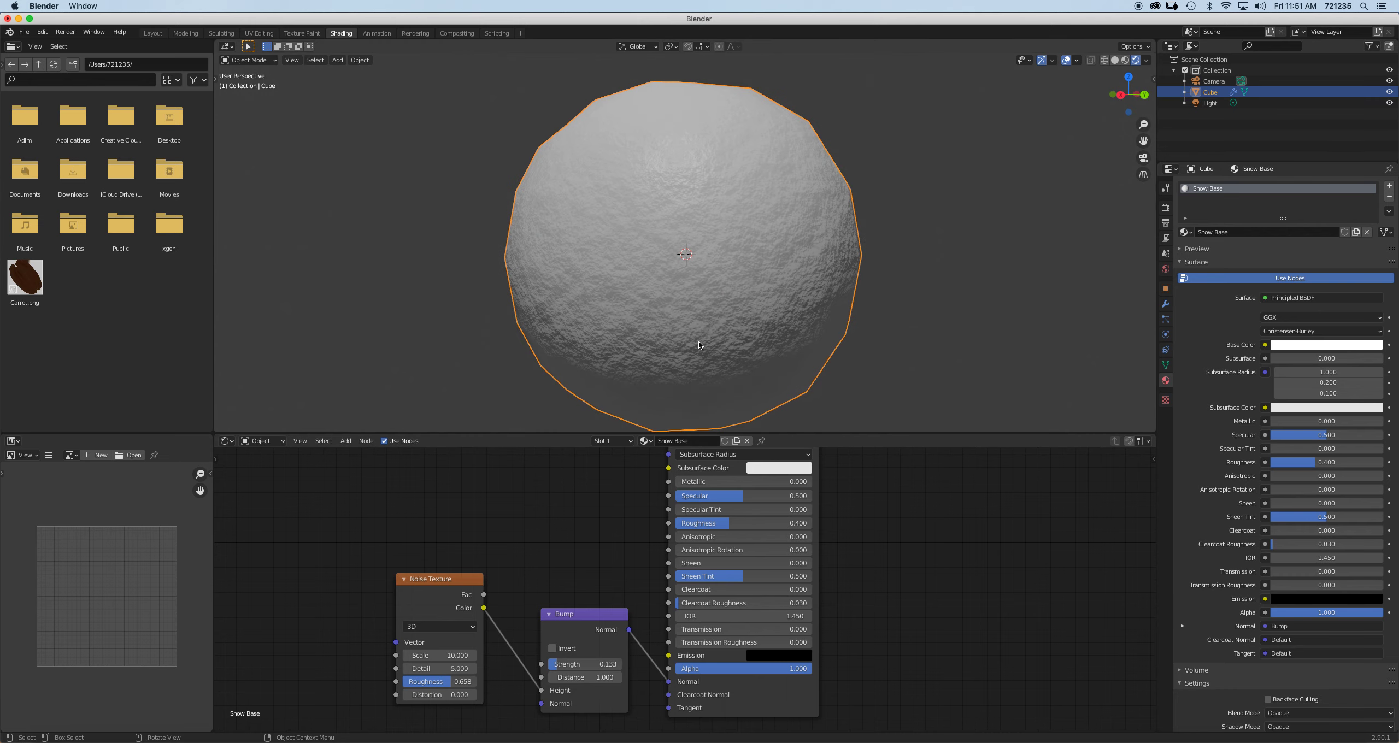
Connect the Noise Texture's Color to the Principled BSDF's Roughness and insert a ColorRamp node on that link
scroll(690, 284, down, 2)
scroll(690, 284, up, 1)
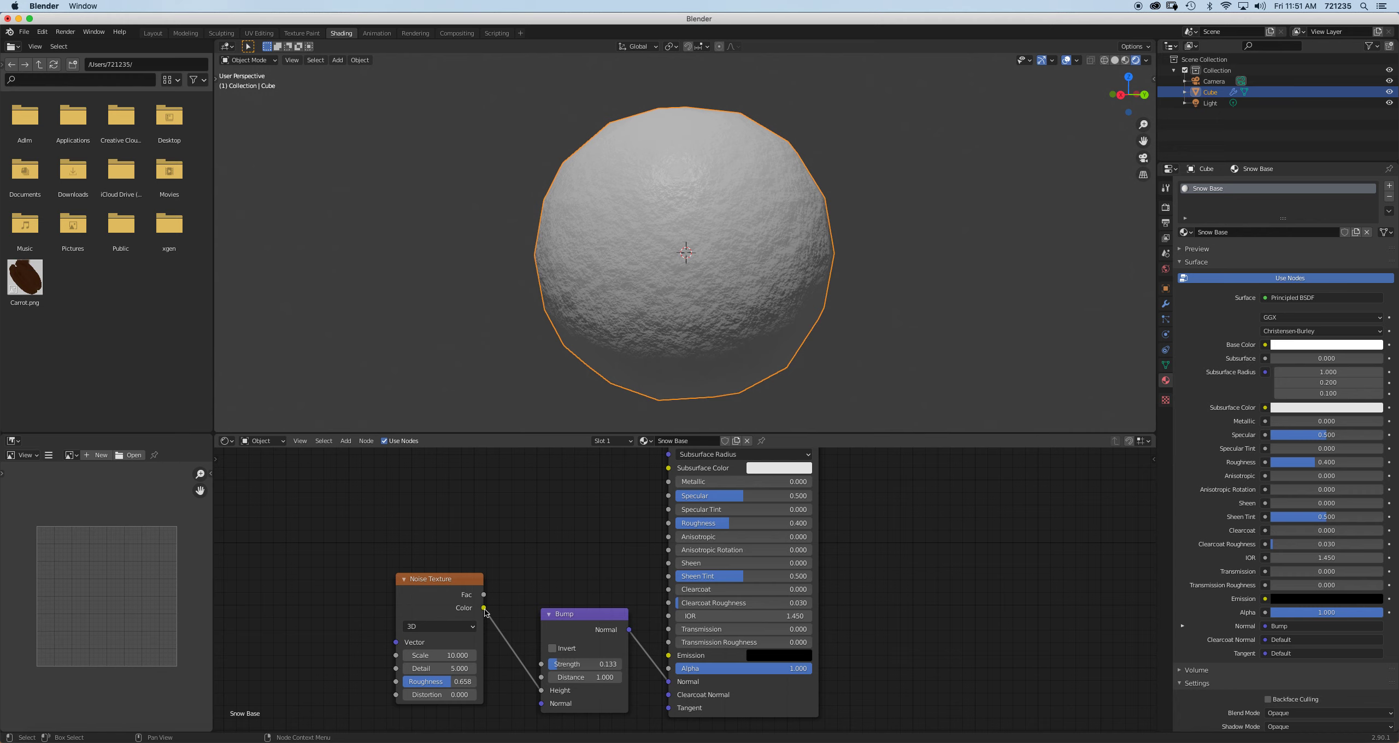
drag(484, 608, 668, 526)
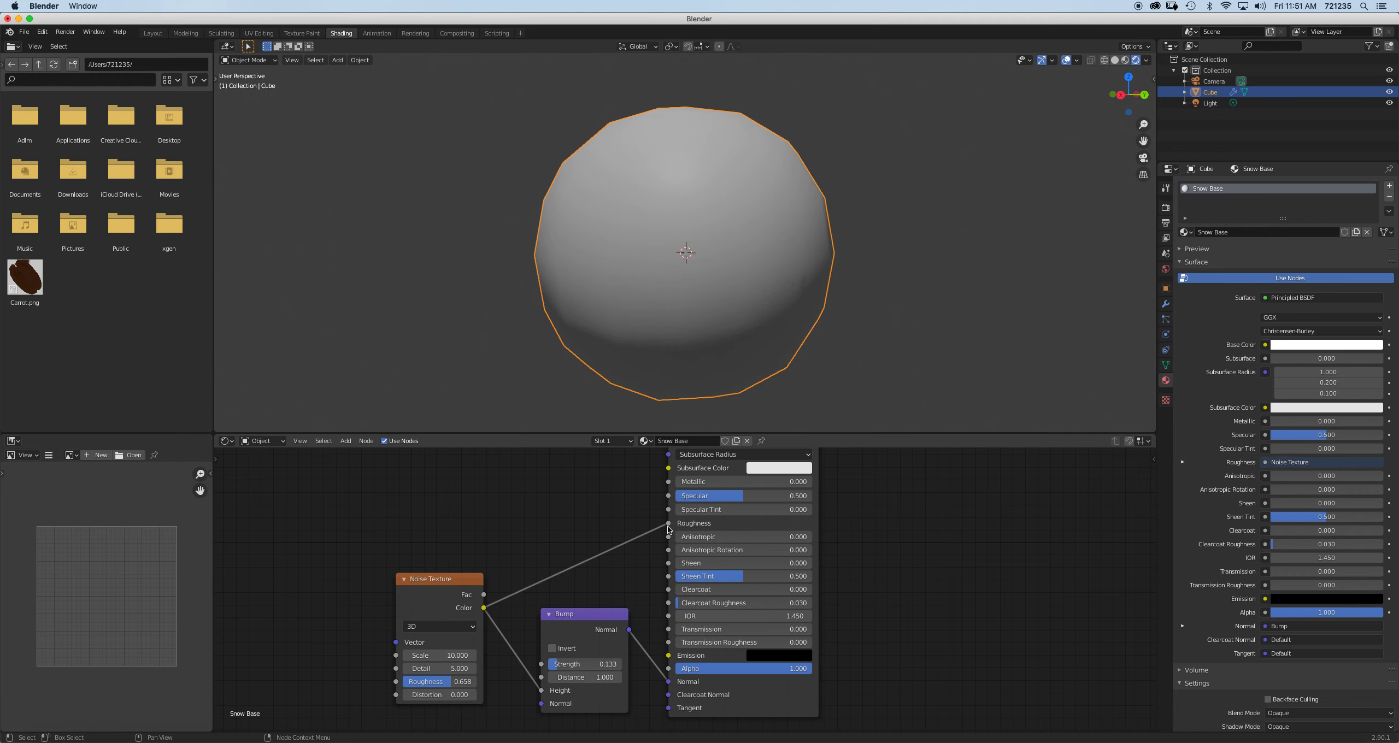
scroll(685, 373, up, 1)
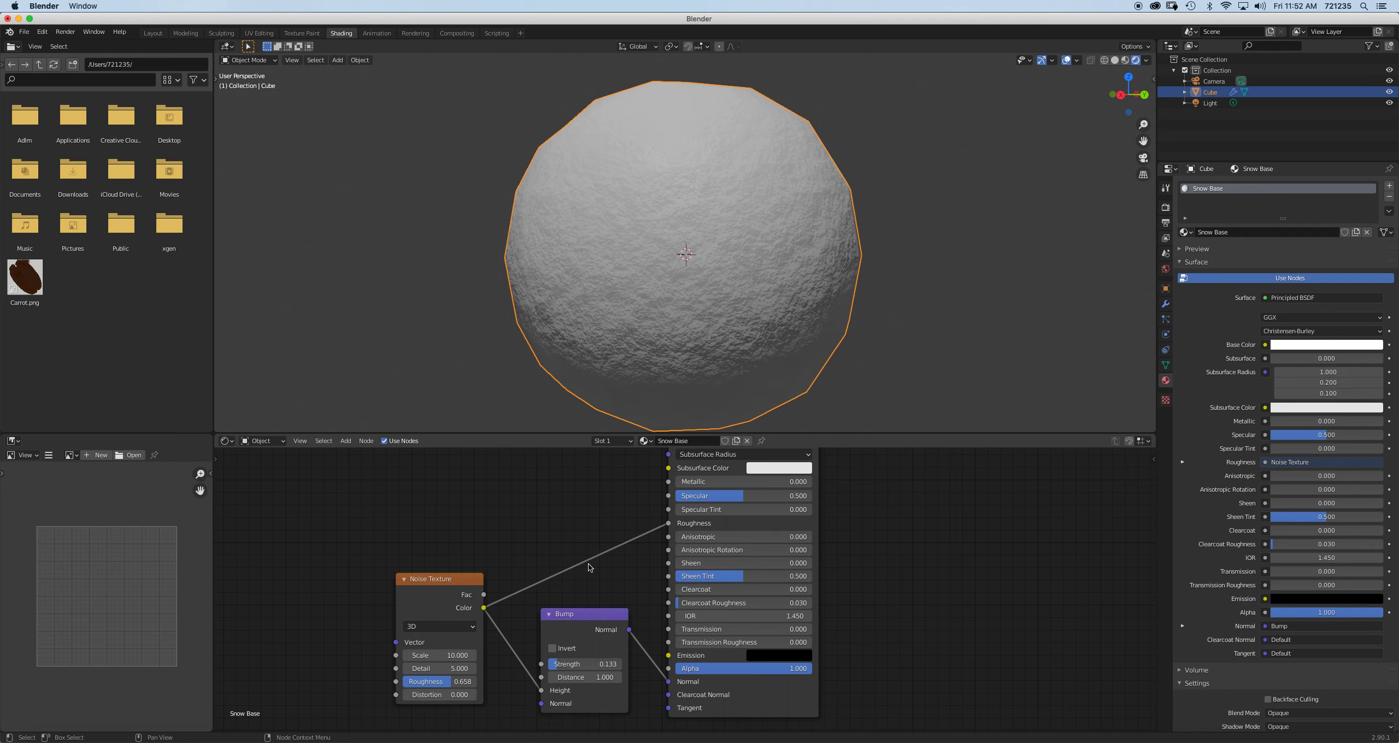
key(shift+a)
mouse_move(575, 599)
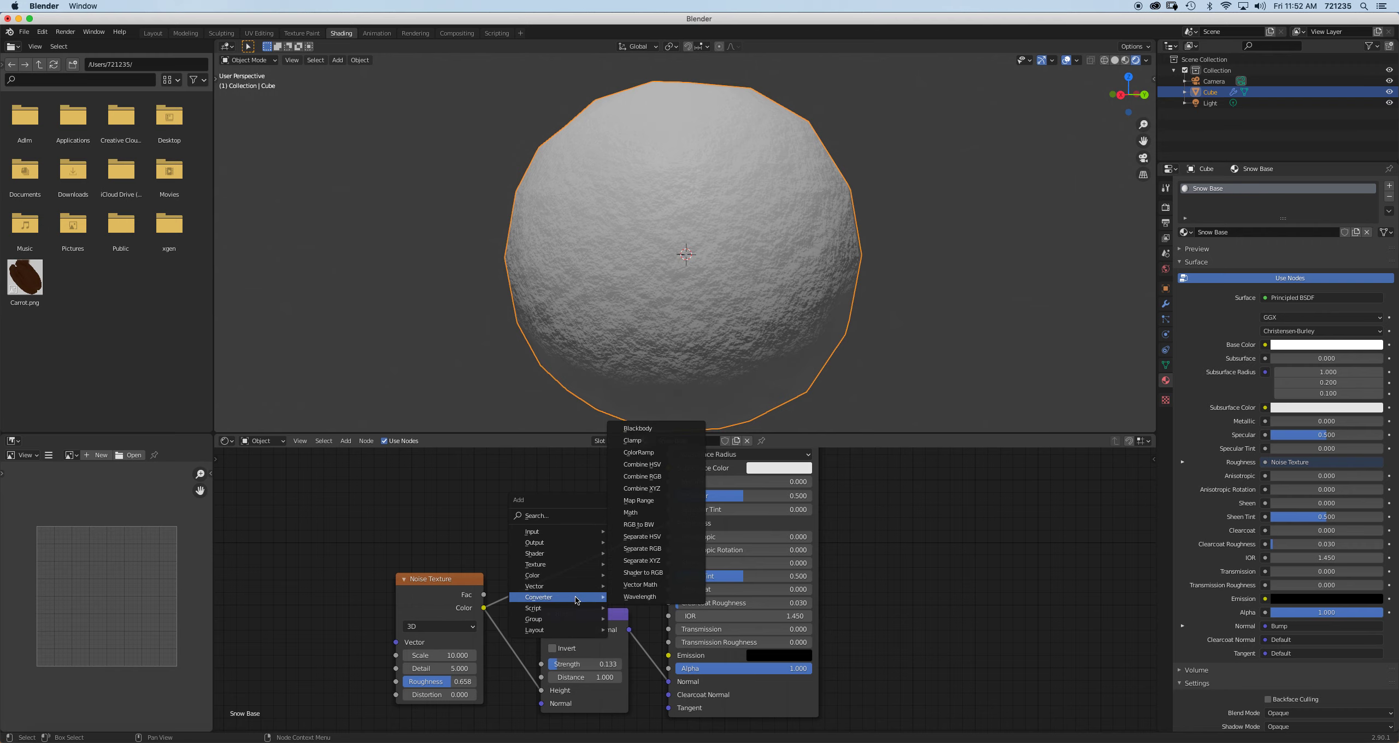
click(639, 452)
click(506, 498)
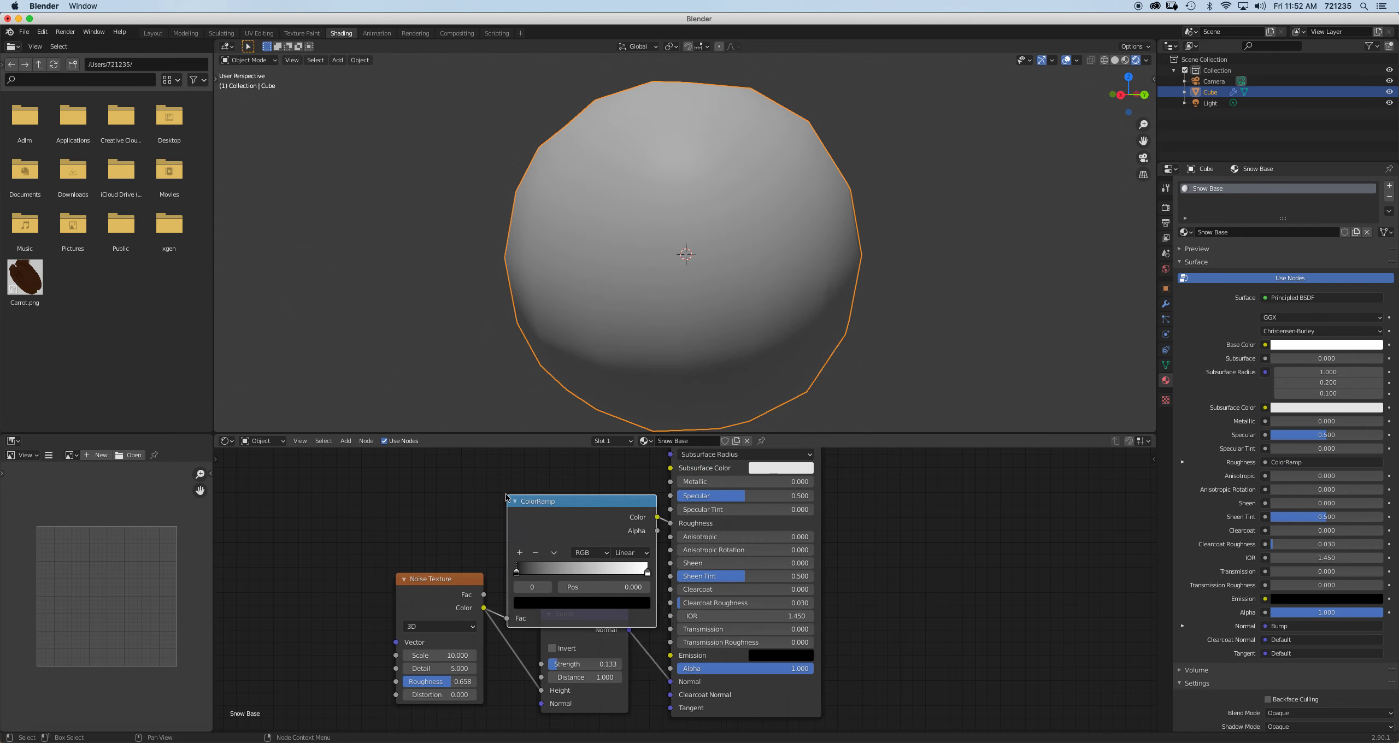
drag(605, 504, 576, 470)
Move the ColorRamp's white stop close to the black one, at position about 0.168
mouse_move(646, 541)
mouse_down()
mouse_move(499, 555)
mouse_move(542, 542)
mouse_up()
click(521, 542)
scroll(780, 259, up, 4)
scroll(781, 259, down, 6)
middle_drag(781, 263, 1016, 304)
Enable Ambient Occlusion, Bloom and Screen Space Reflections in the Eevee render settings
click(1167, 208)
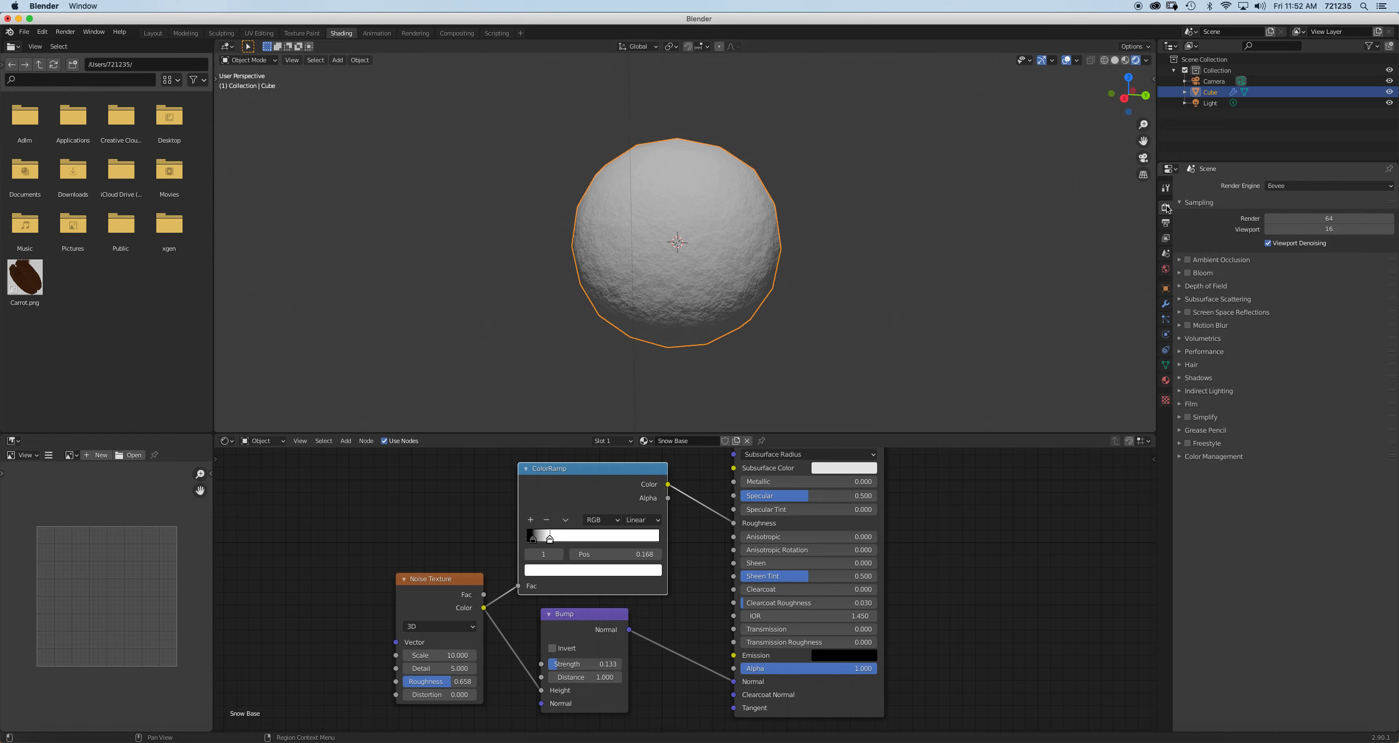
click(1190, 261)
click(1189, 262)
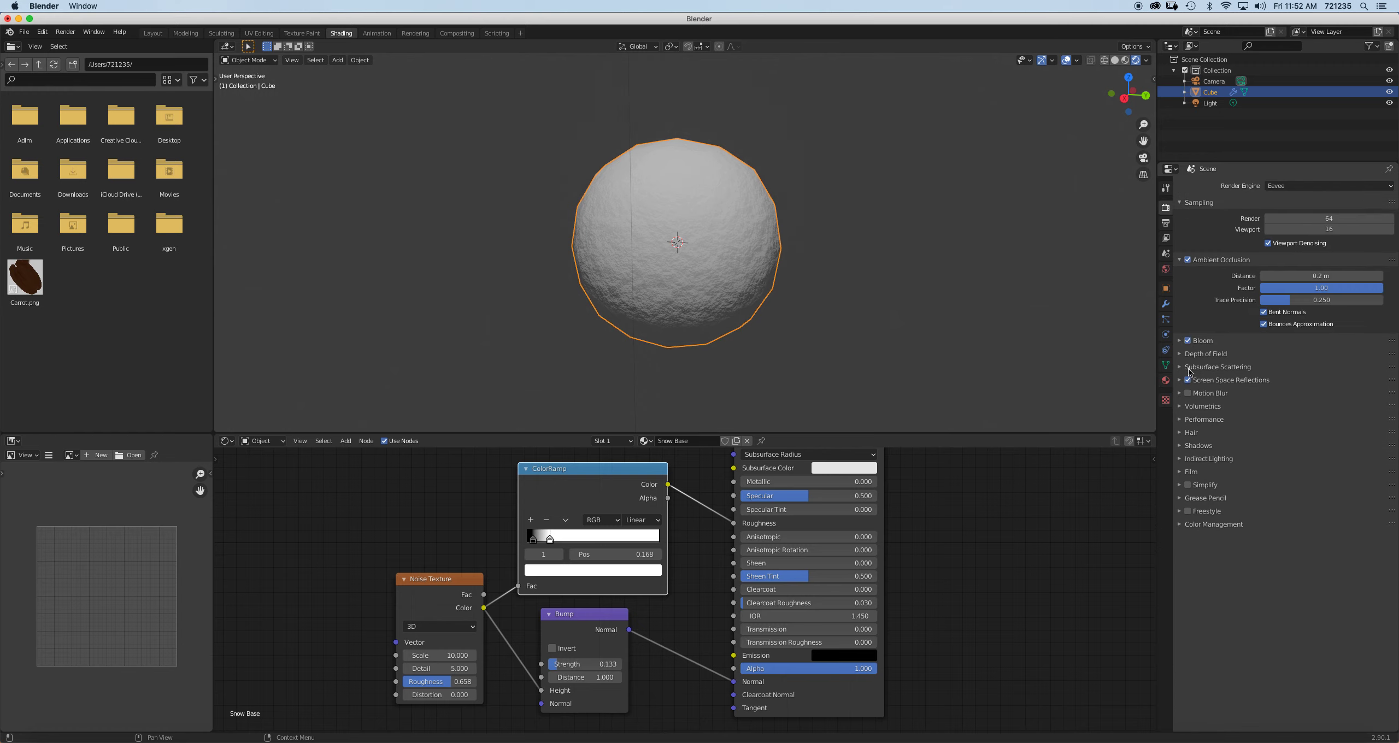
click(1183, 263)
Switch to the Modeling workspace
scroll(775, 241, up, 2)
mouse_move(773, 238)
middle_down()
mouse_move(853, 254)
mouse_move(820, 225)
mouse_move(773, 219)
middle_up()
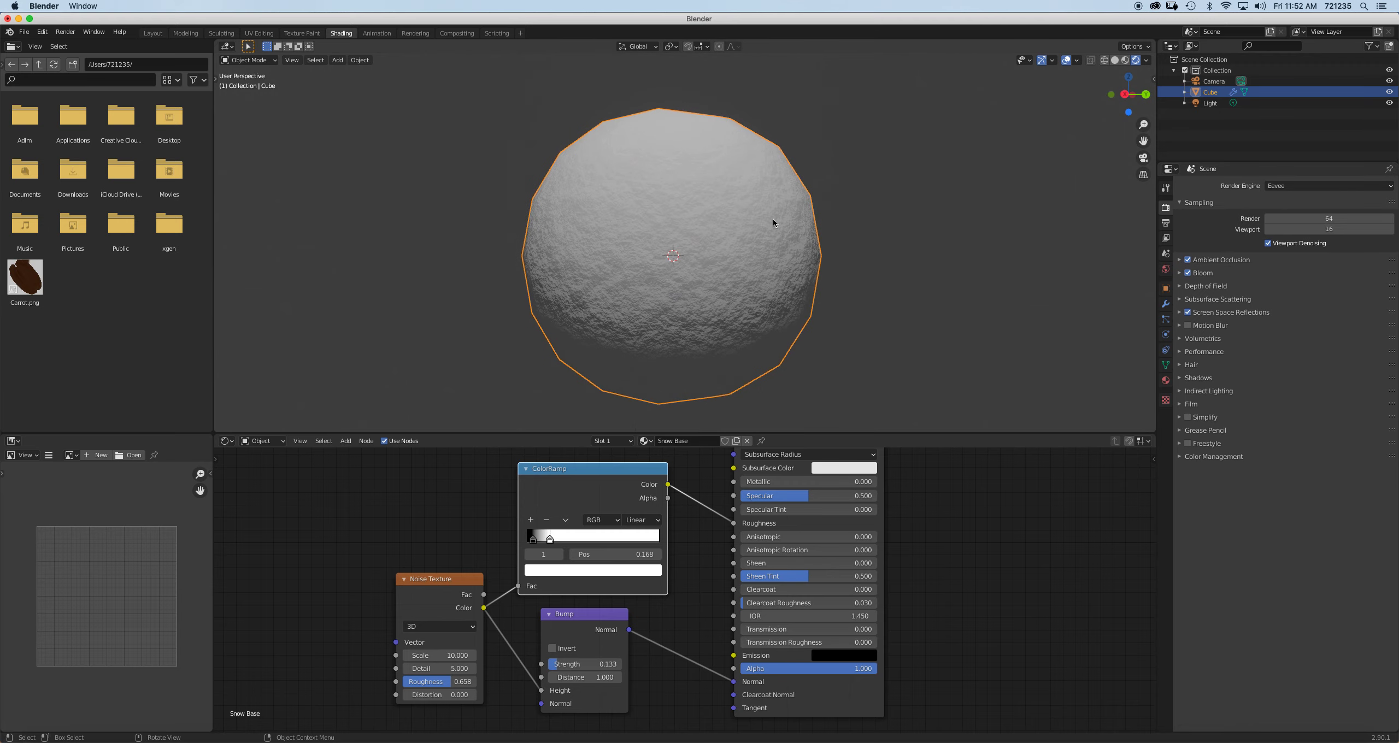
click(185, 34)
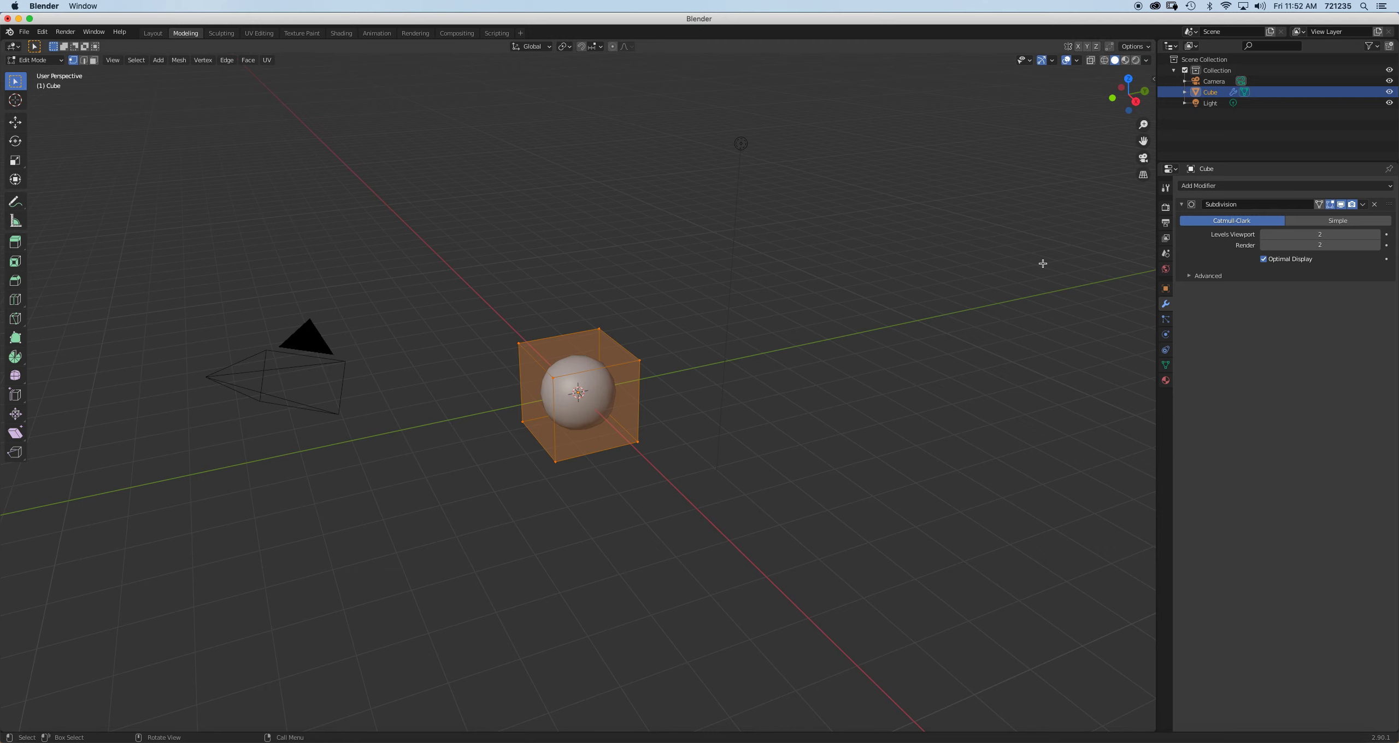
Show the cube with Rendered shading from the front view and return to Object Mode
click(1136, 60)
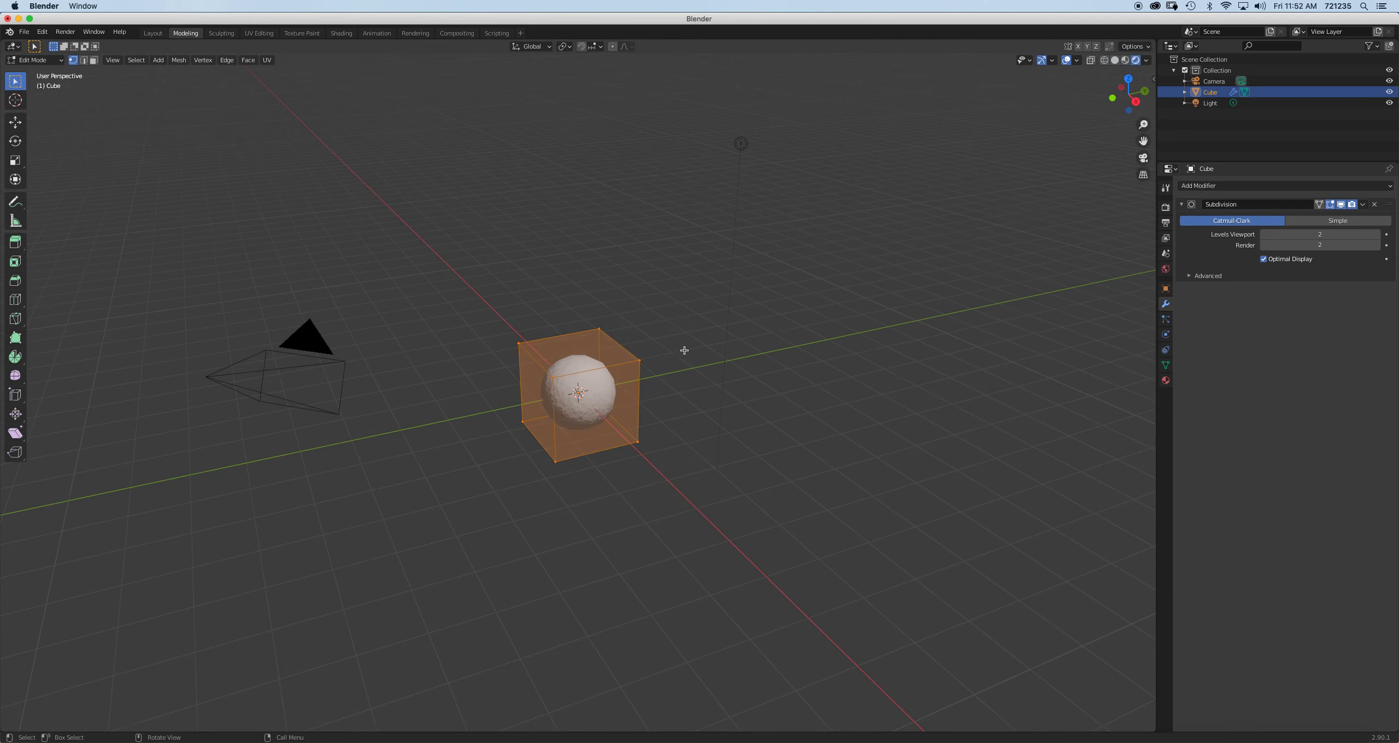
scroll(672, 347, up, 4)
scroll(658, 345, up, 2)
key(KP_1)
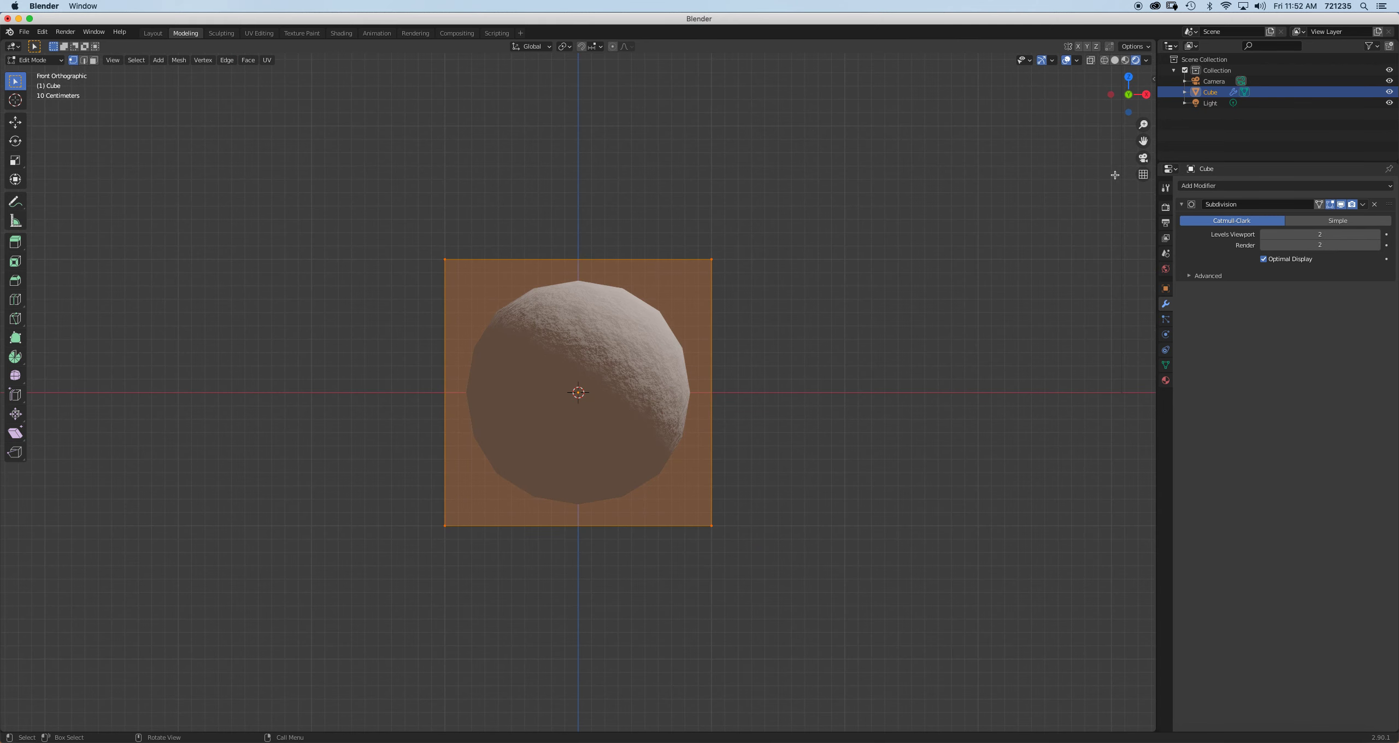
key(Tab)
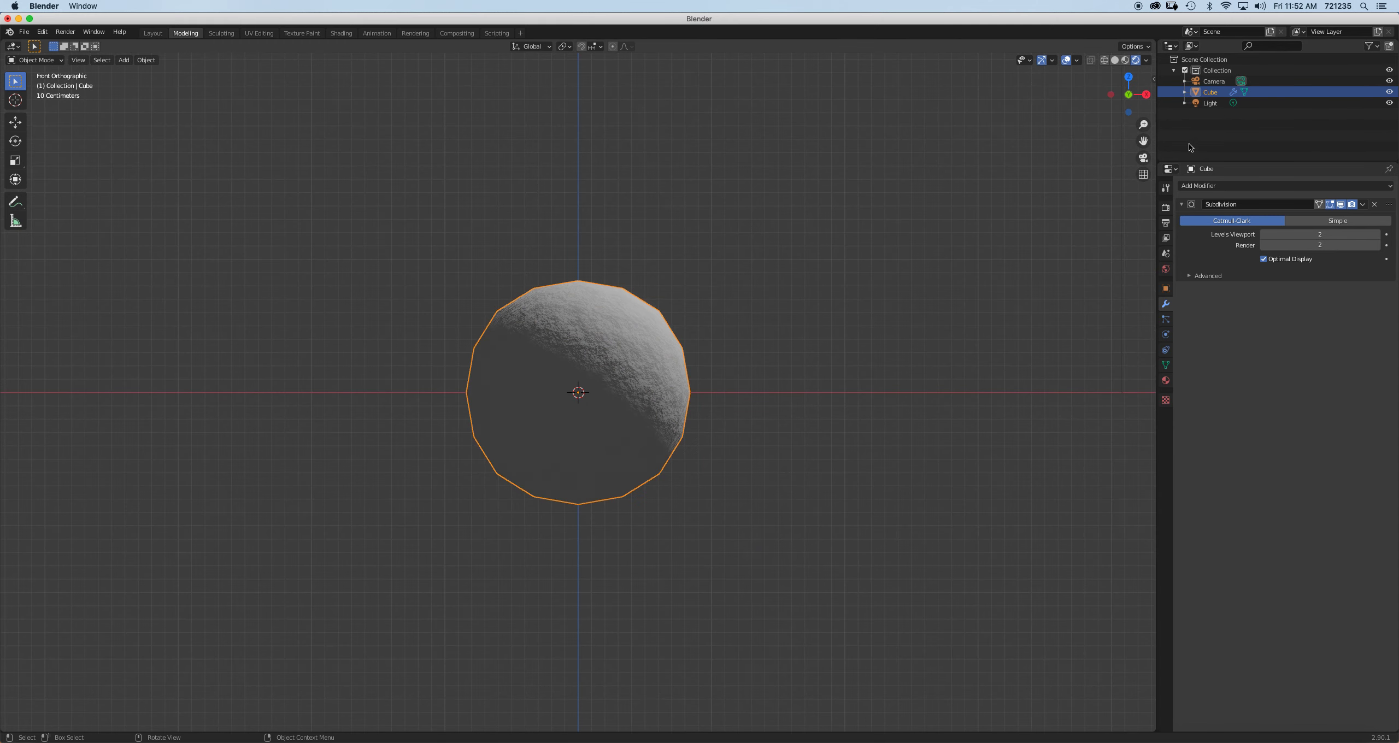
Move the light along the Y axis to the near side of the snowball, to a Y location of about -3.4 m
click(1210, 103)
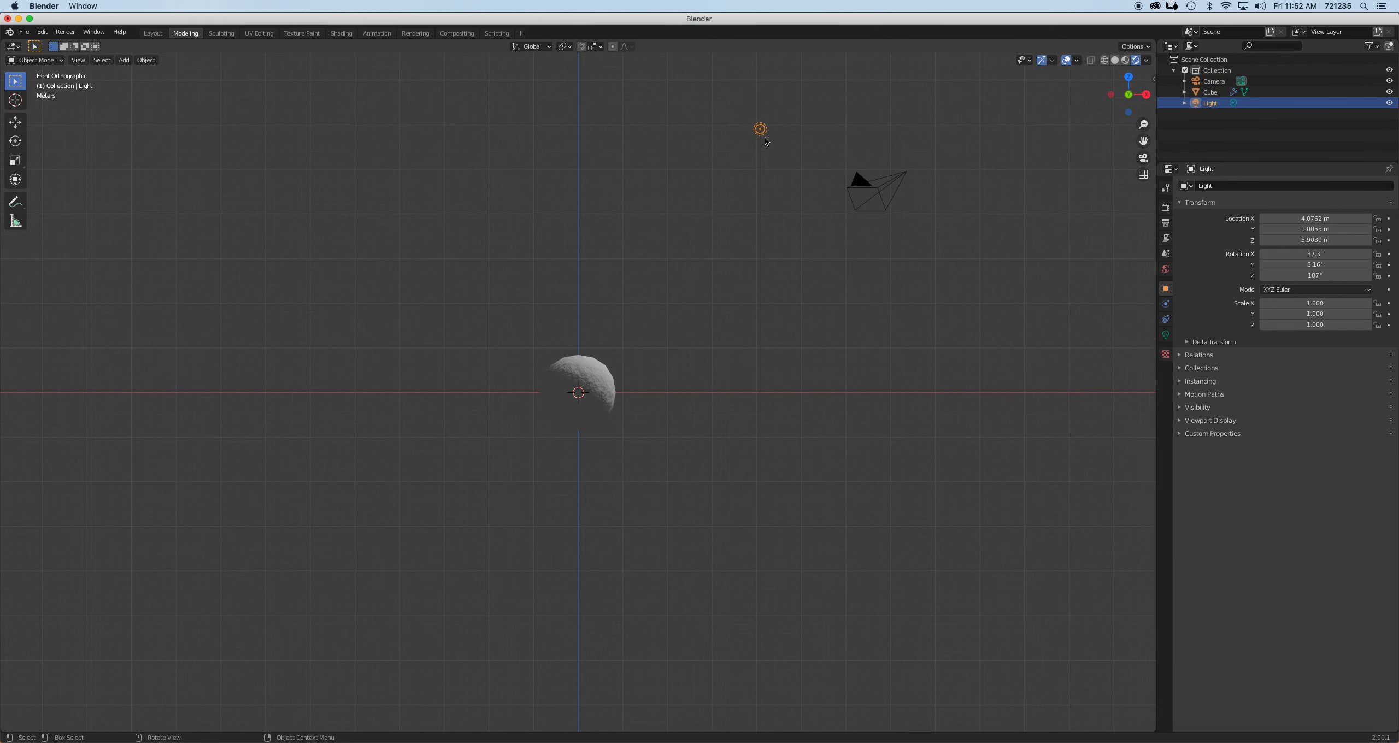
middle_drag(909, 328, 824, 397)
key(g)
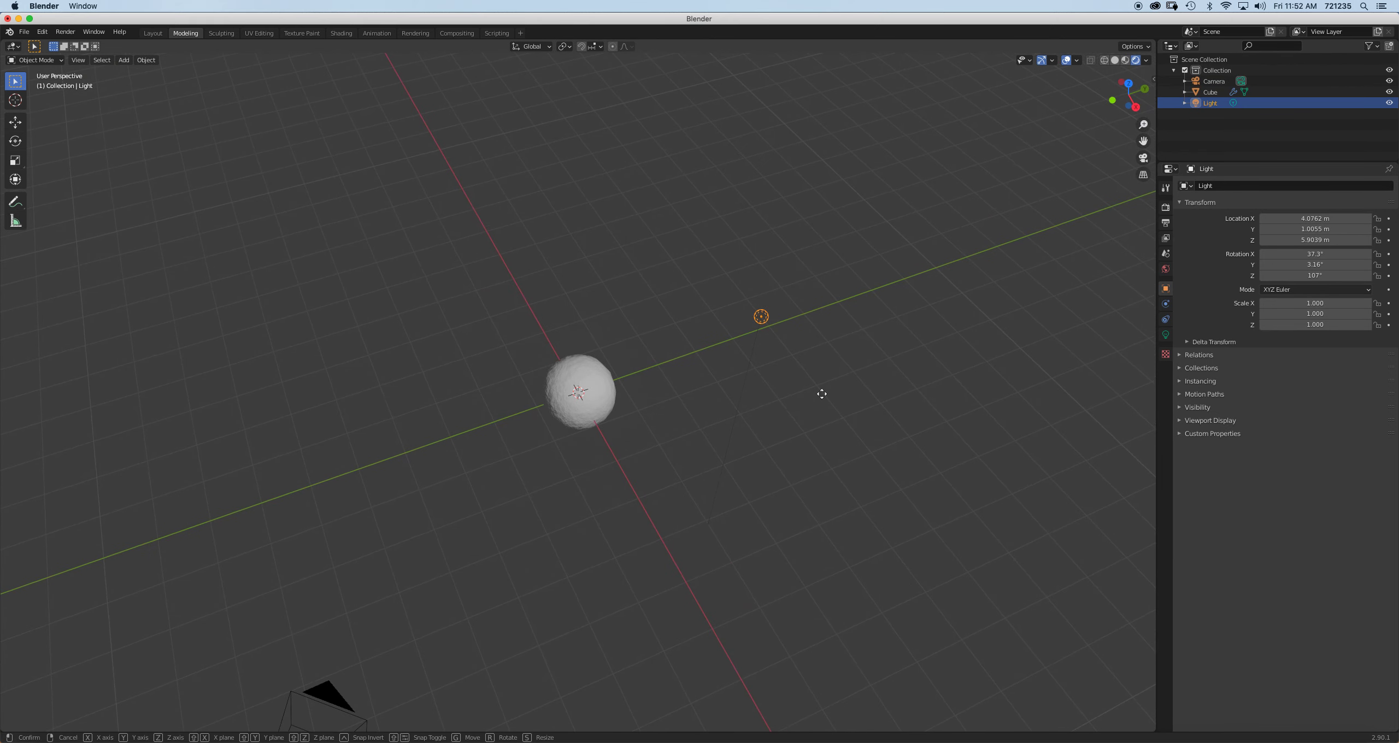
key(y)
click(522, 465)
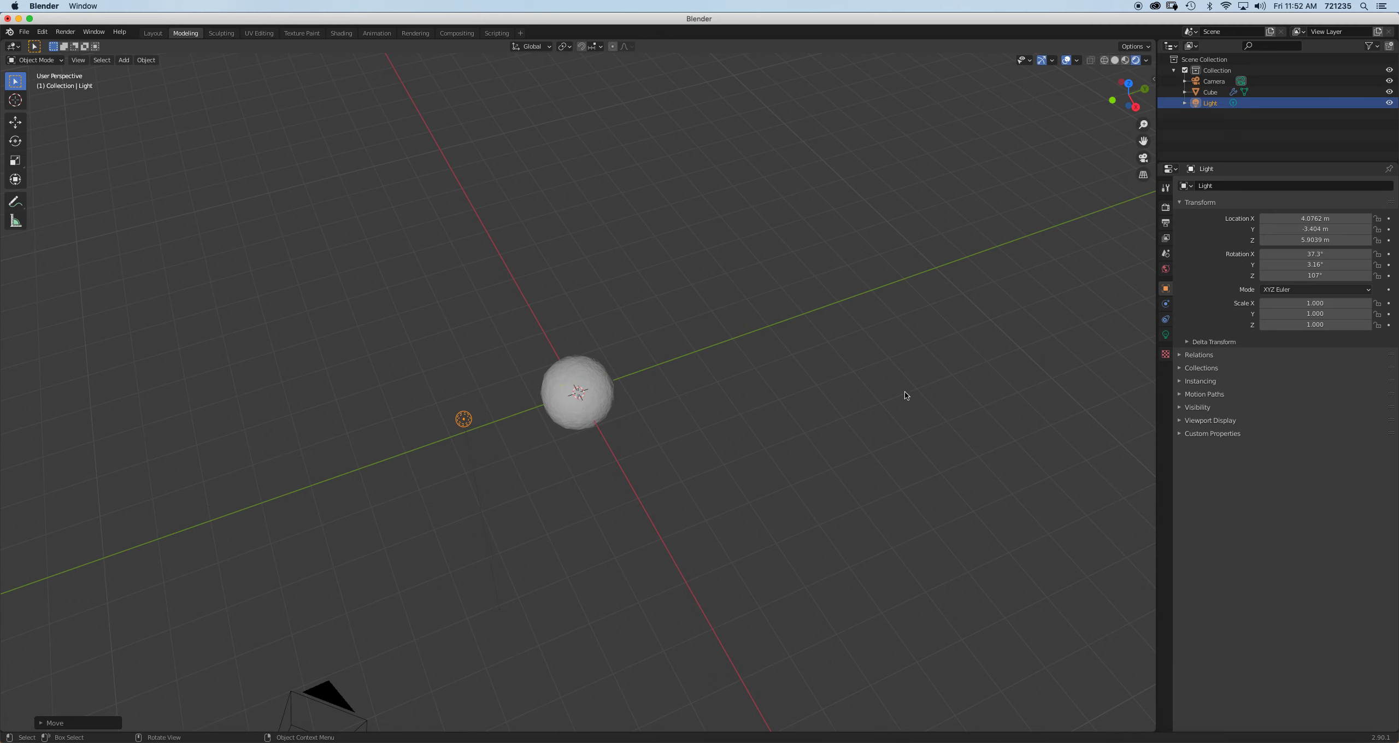
Enable the Screencast Keys add-on display and close its settings
key(n)
click(1149, 160)
click(1051, 73)
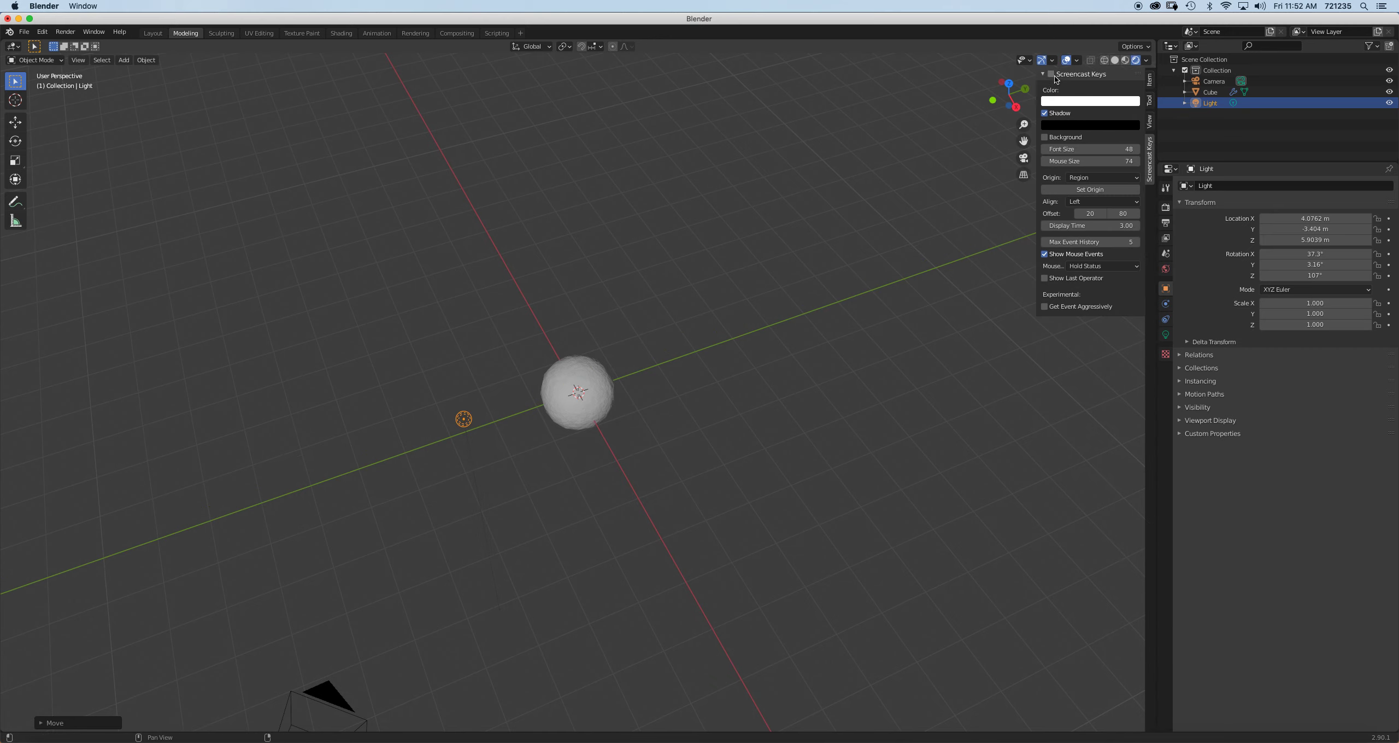
scroll(659, 359, up, 3)
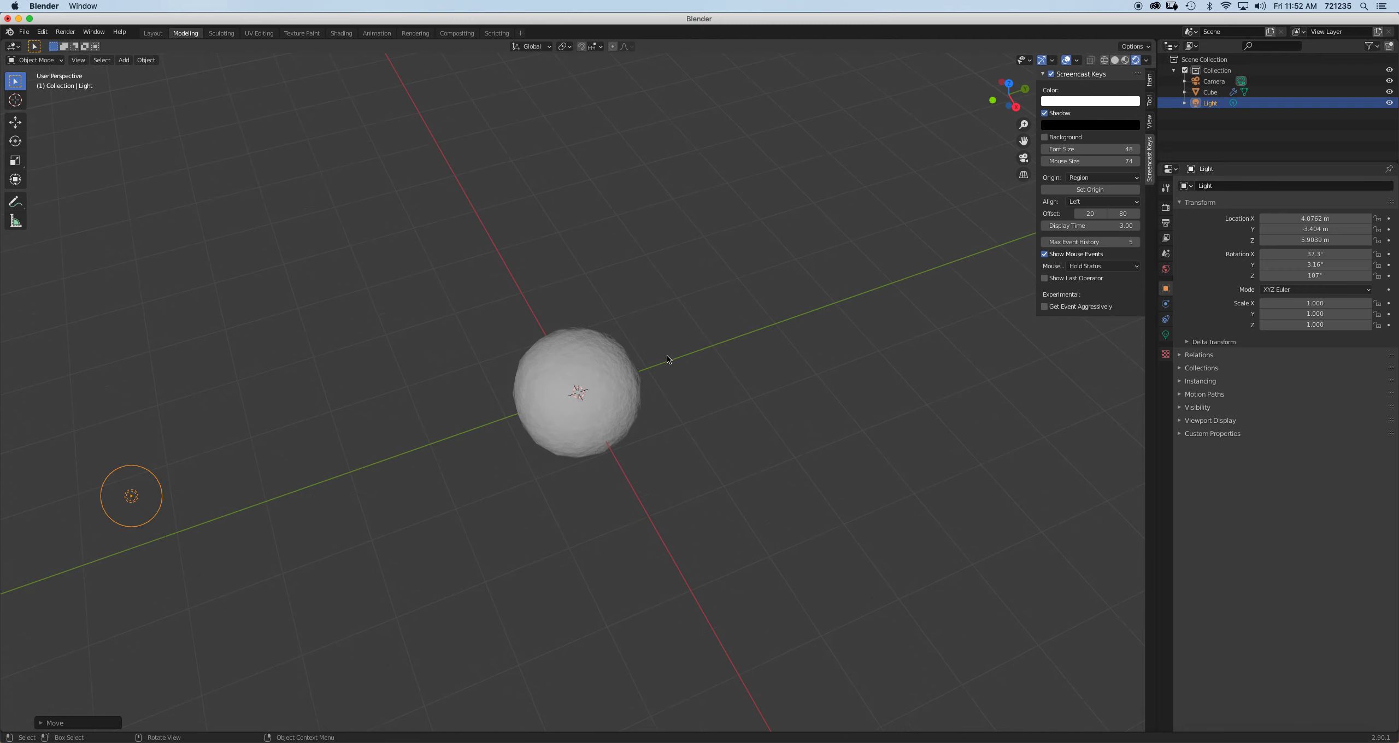
click(1051, 74)
key(n)
Rename the cube object to "Snowman Base"
middle_drag(696, 433, 798, 369)
key(KP_1)
scroll(667, 348, up, 3)
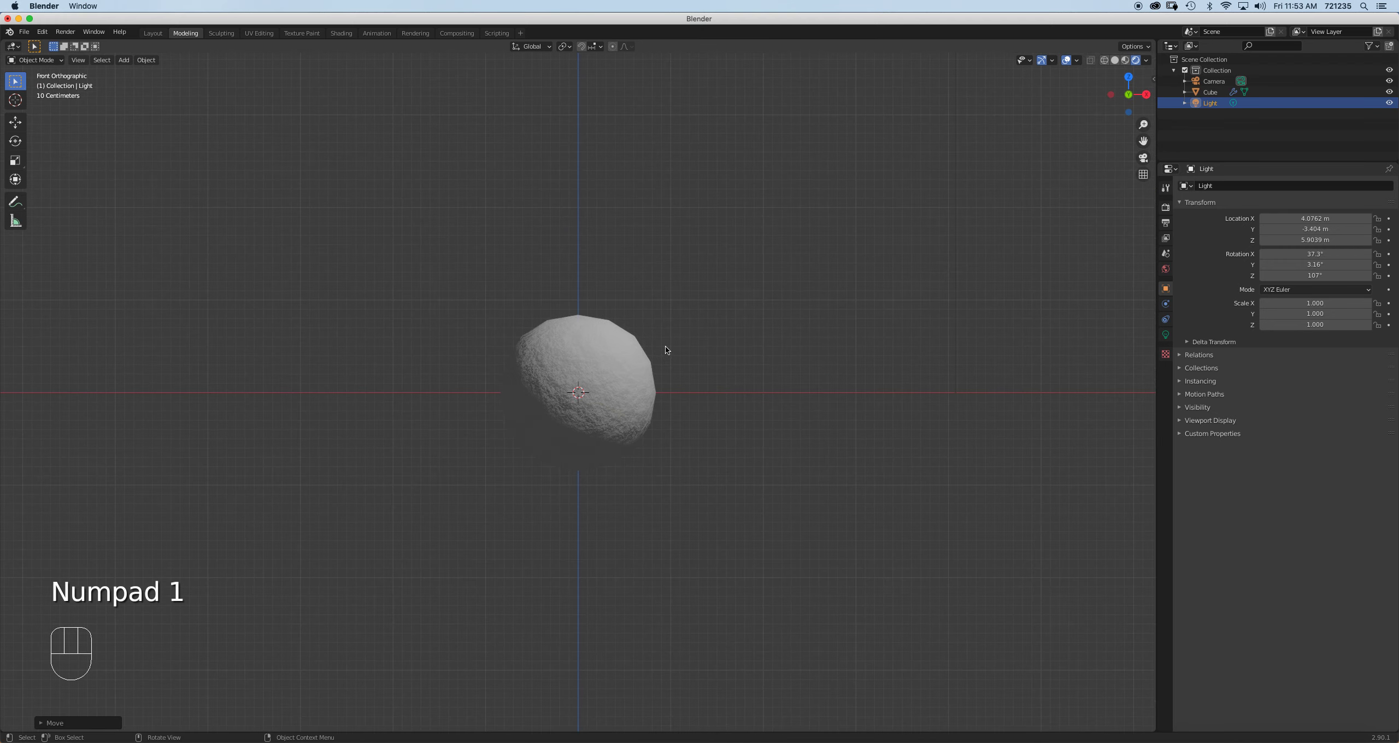
scroll(669, 353, down, 2)
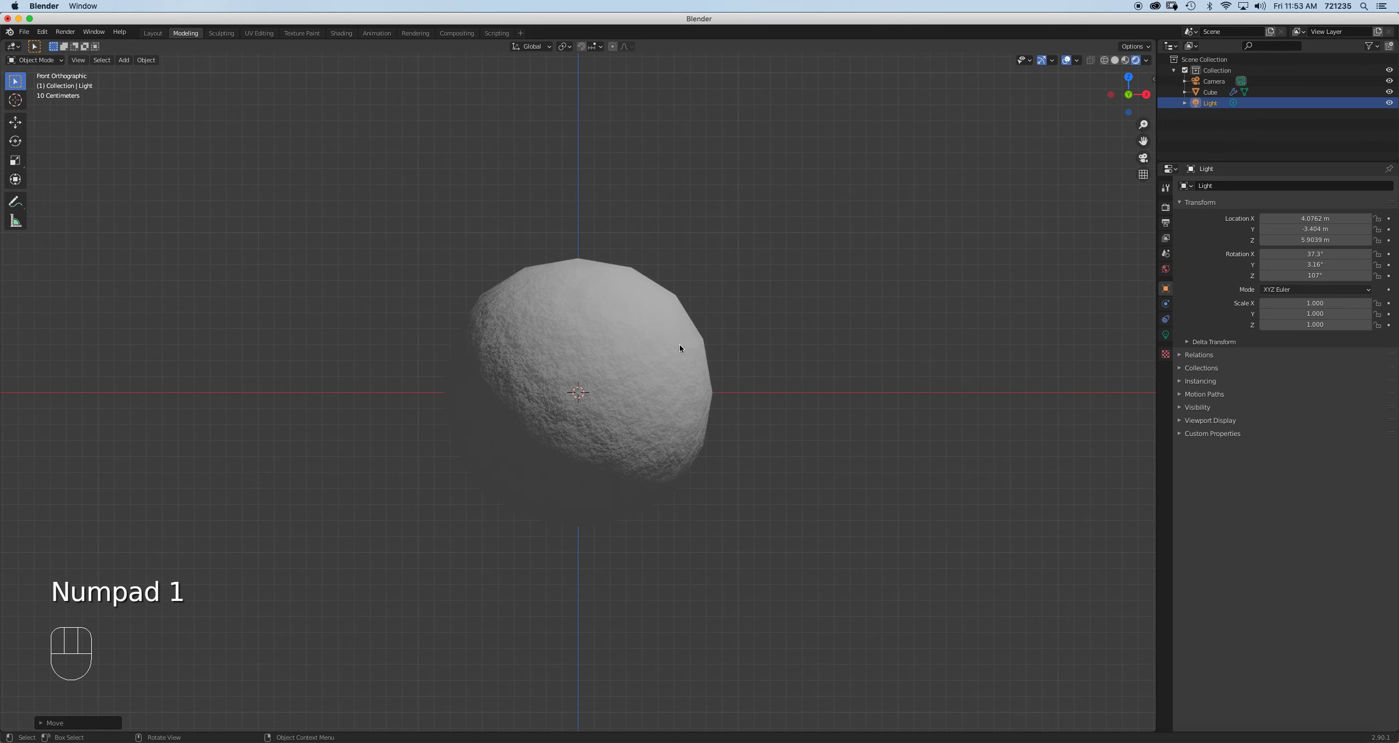
click(678, 349)
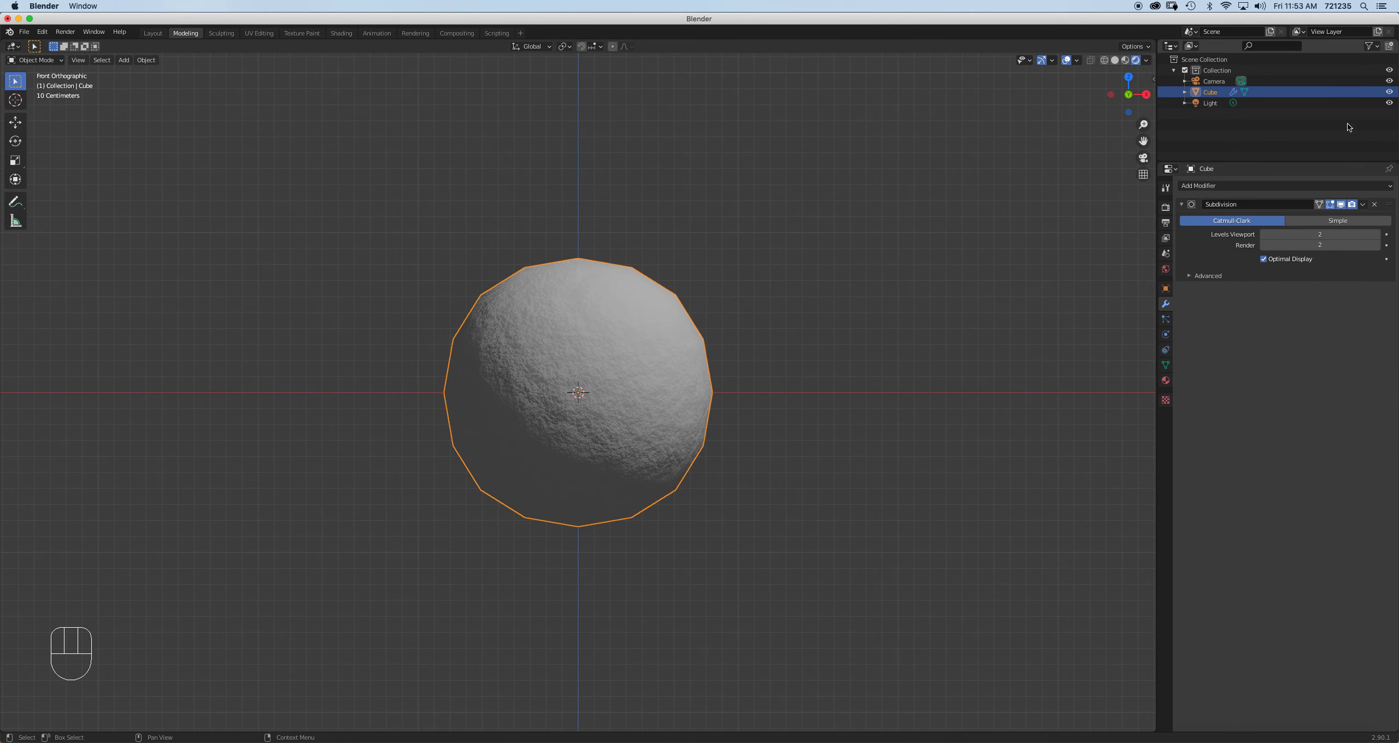
click(1216, 94)
key(shift)
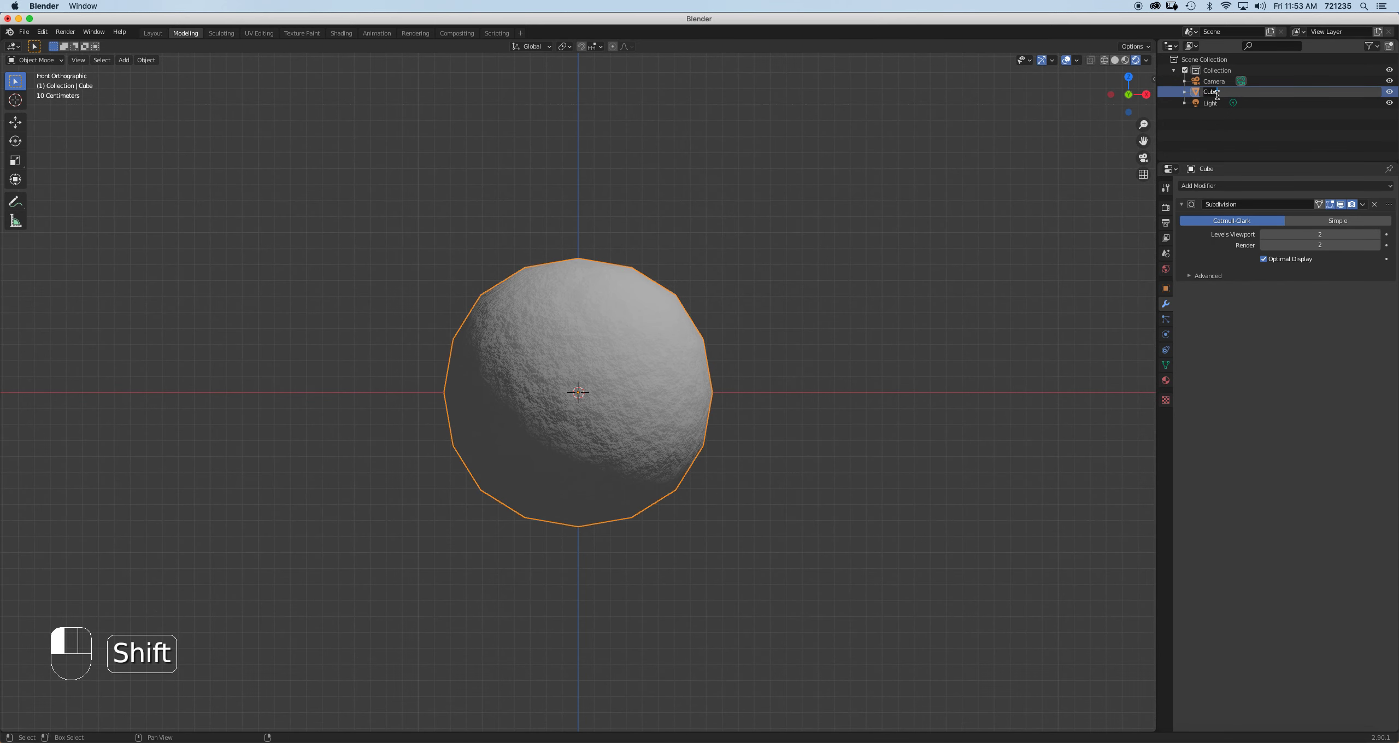
text(Snowman Ba)
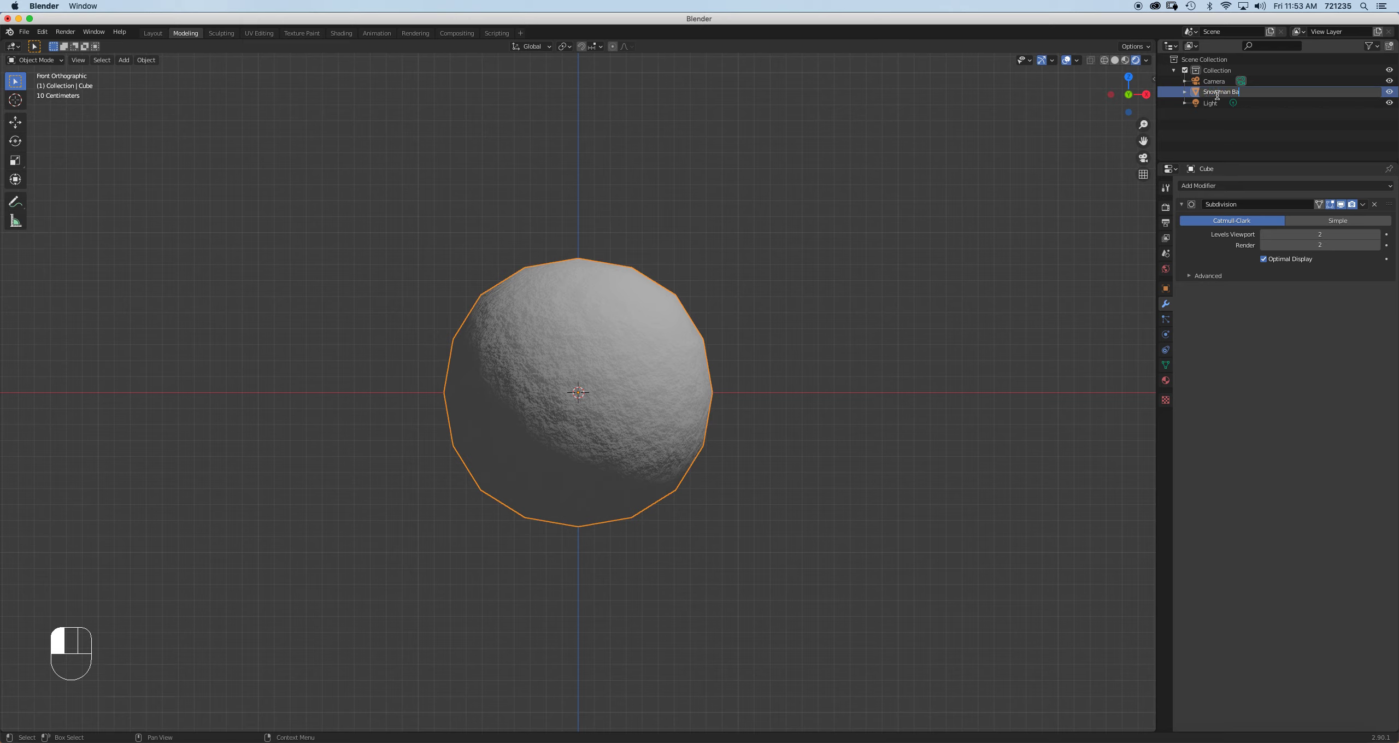
text(se)
key(Return)
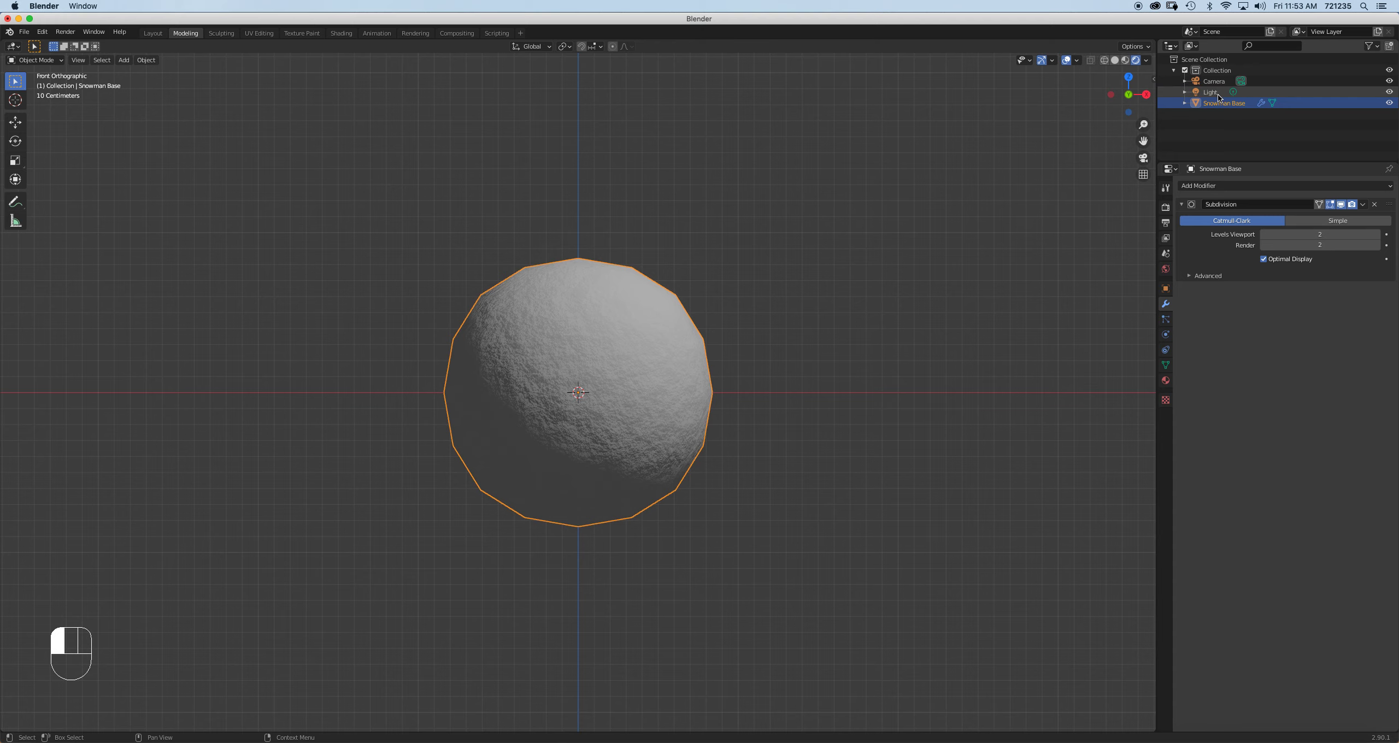
Subdivide the whole Snowman Base mesh once in Edit Mode
key(Tab)
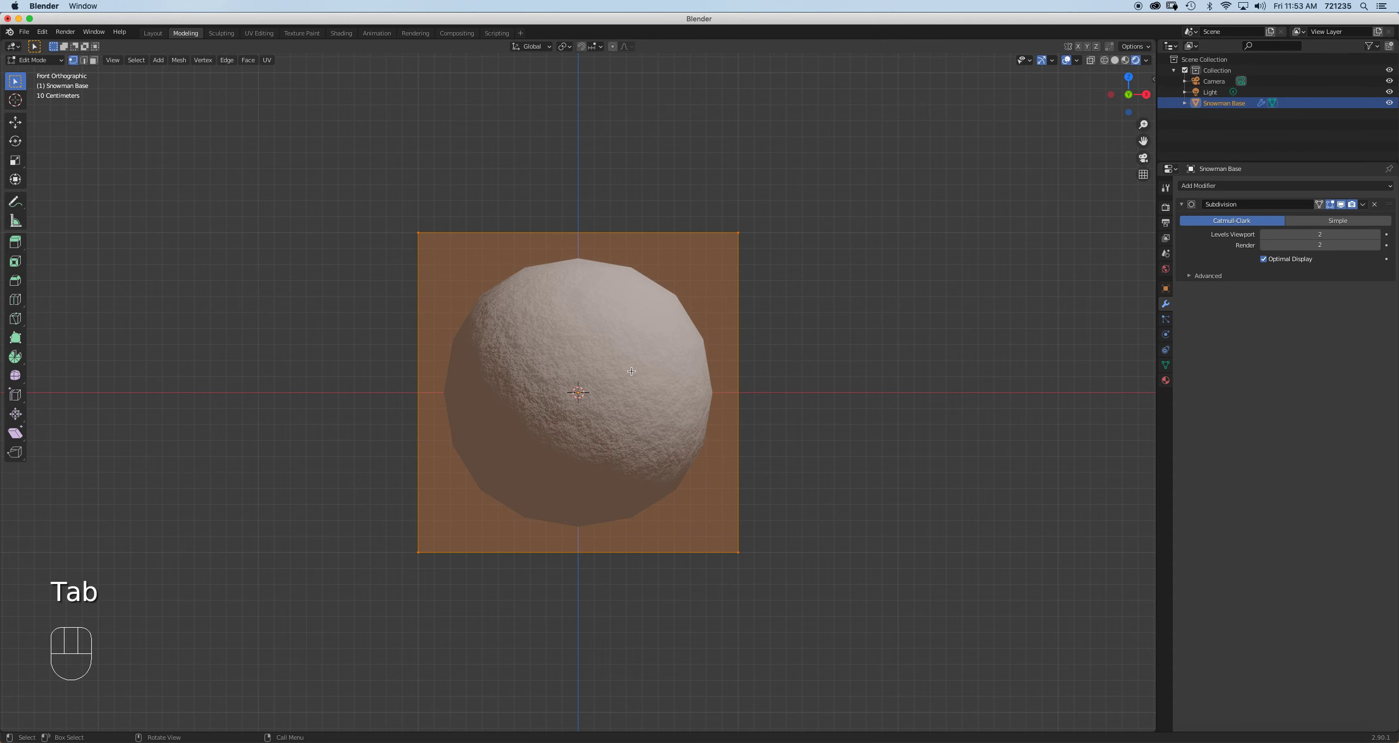
middle_drag(684, 334, 544, 389)
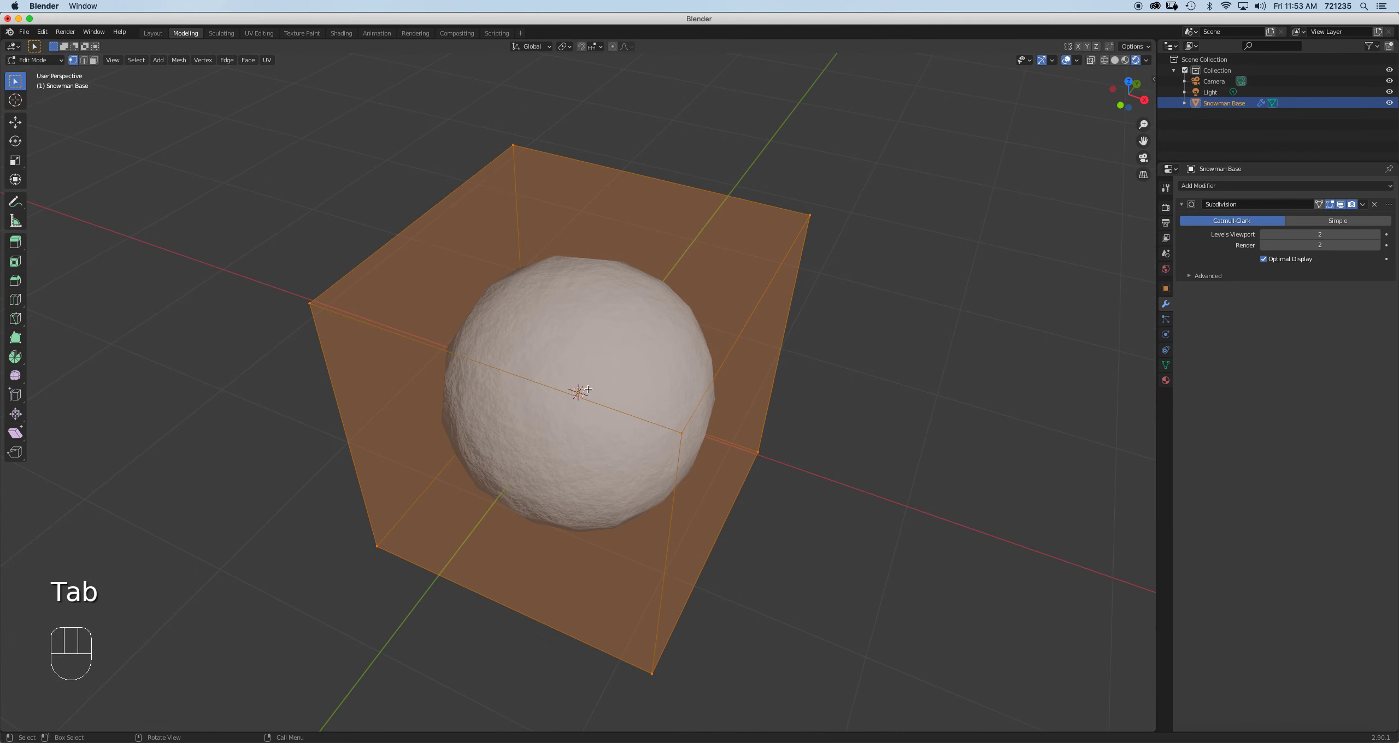
right_click(544, 389)
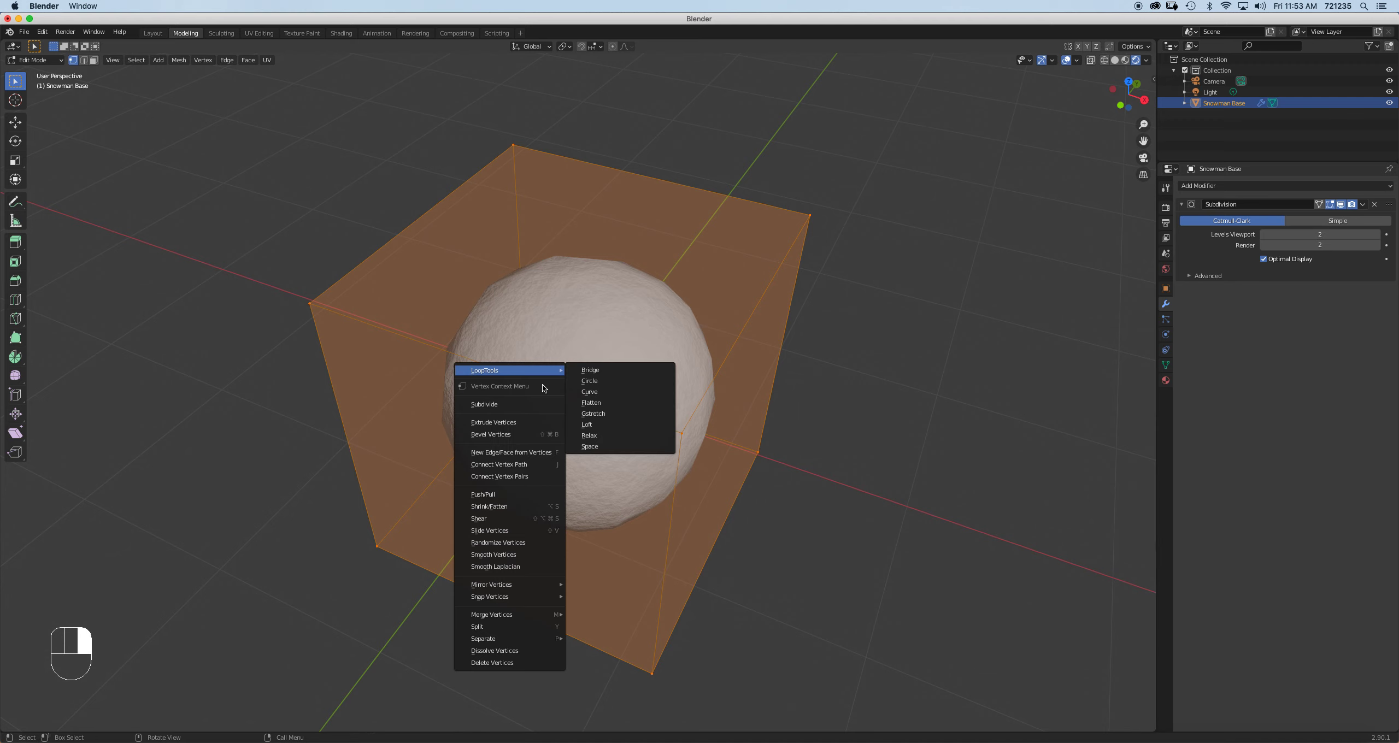
click(528, 402)
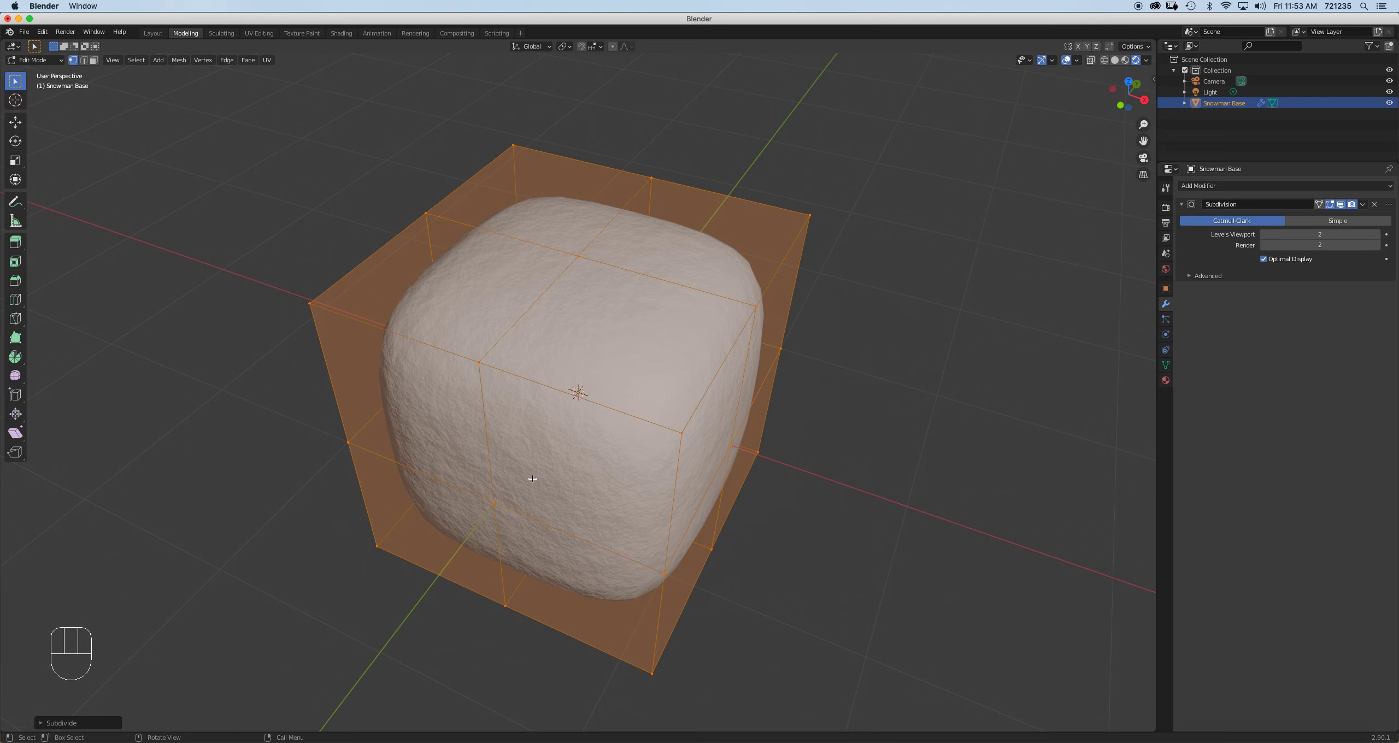
Turn on X-ray and, in front view, move all upper-right corner vertices about 0.11 m inward and 0.15 m down
middle_drag(613, 513, 620, 469)
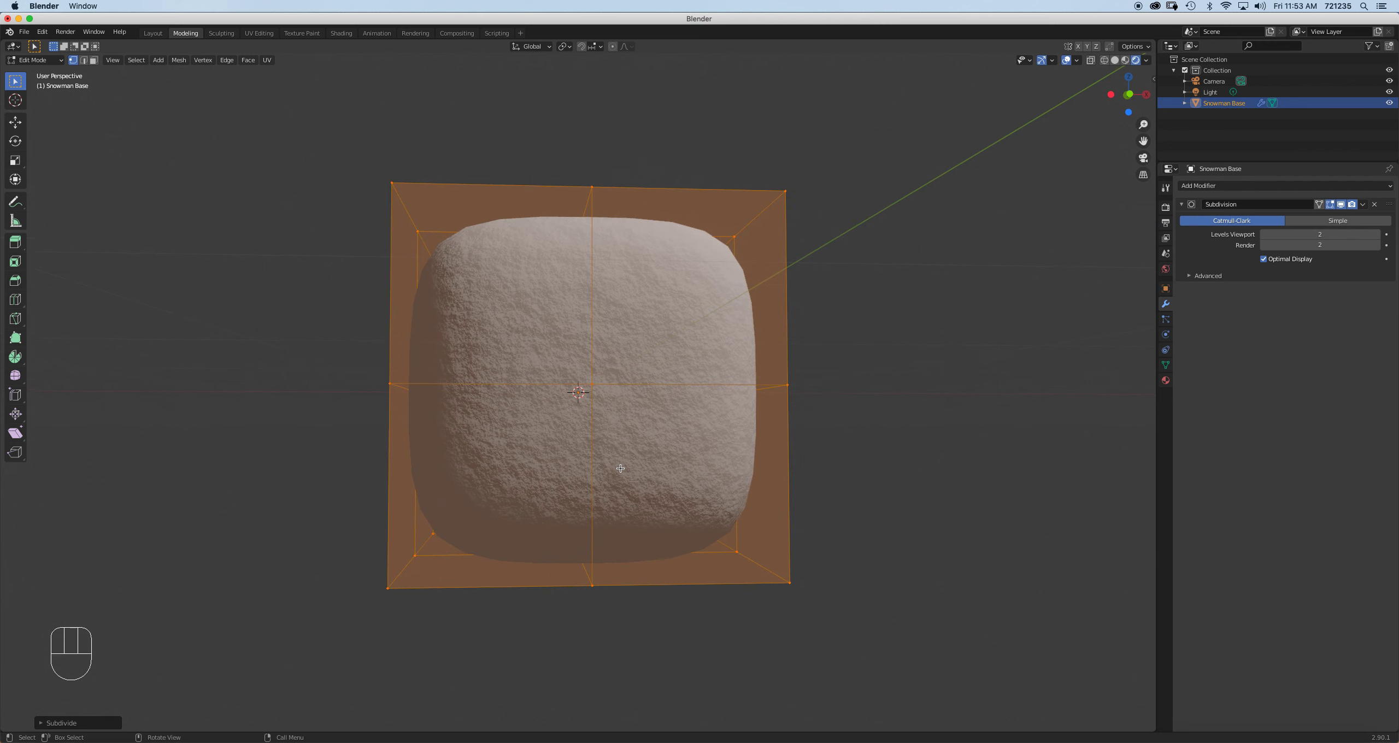
key(KP_1)
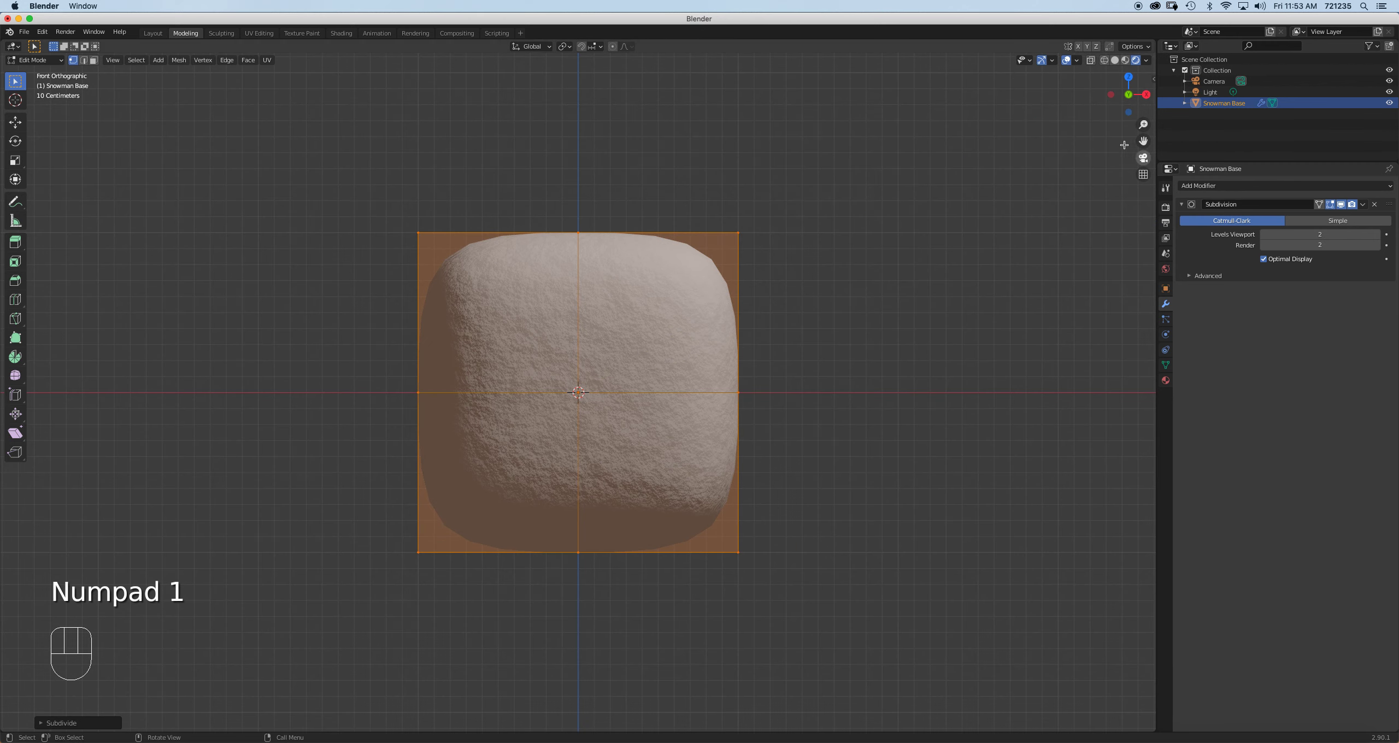
click(1090, 62)
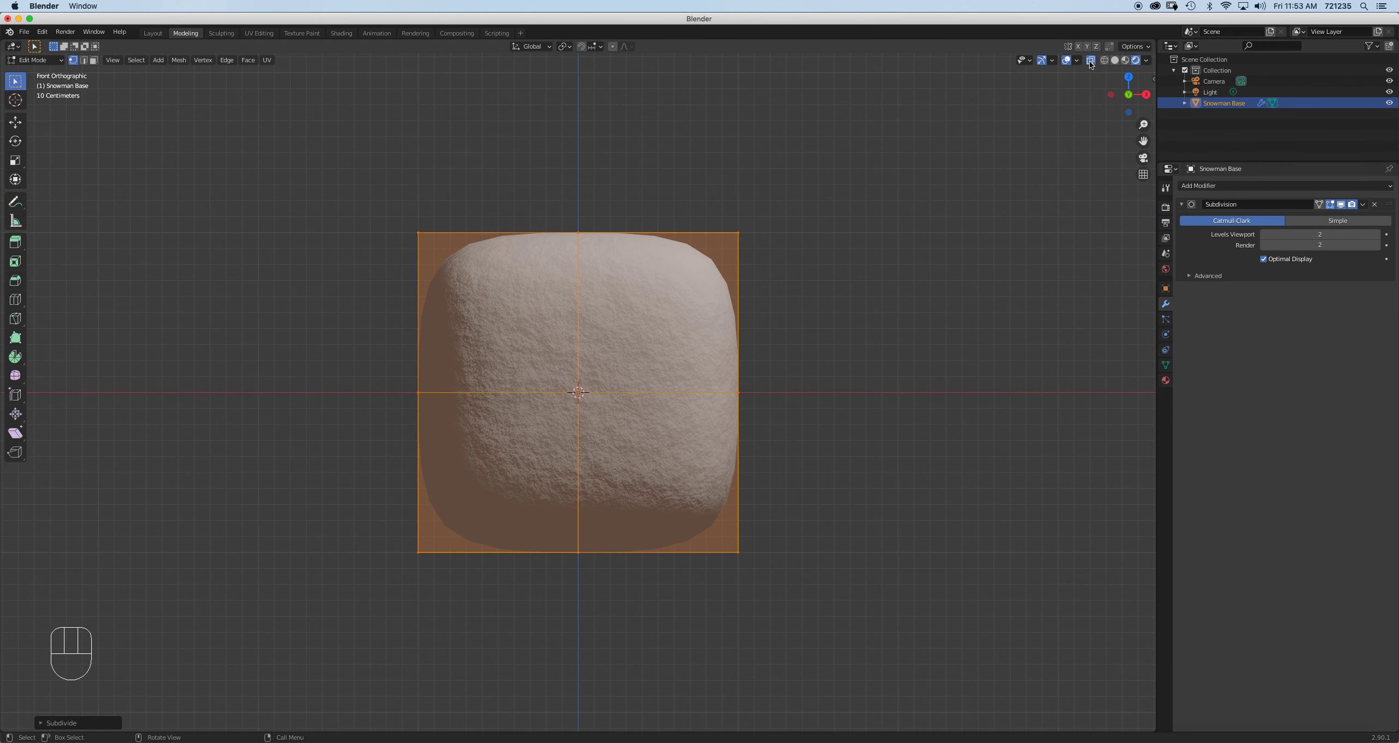
drag(658, 195, 787, 289)
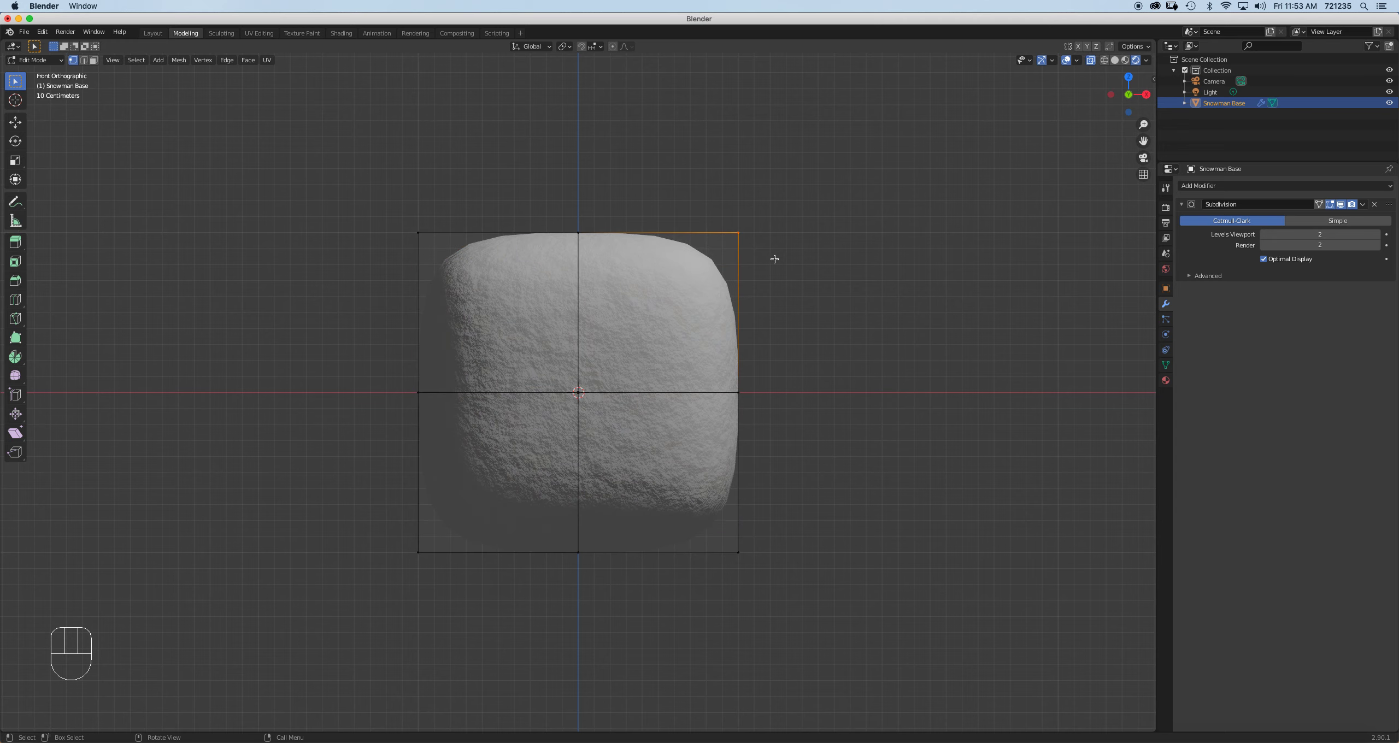
middle_drag(774, 259, 712, 243)
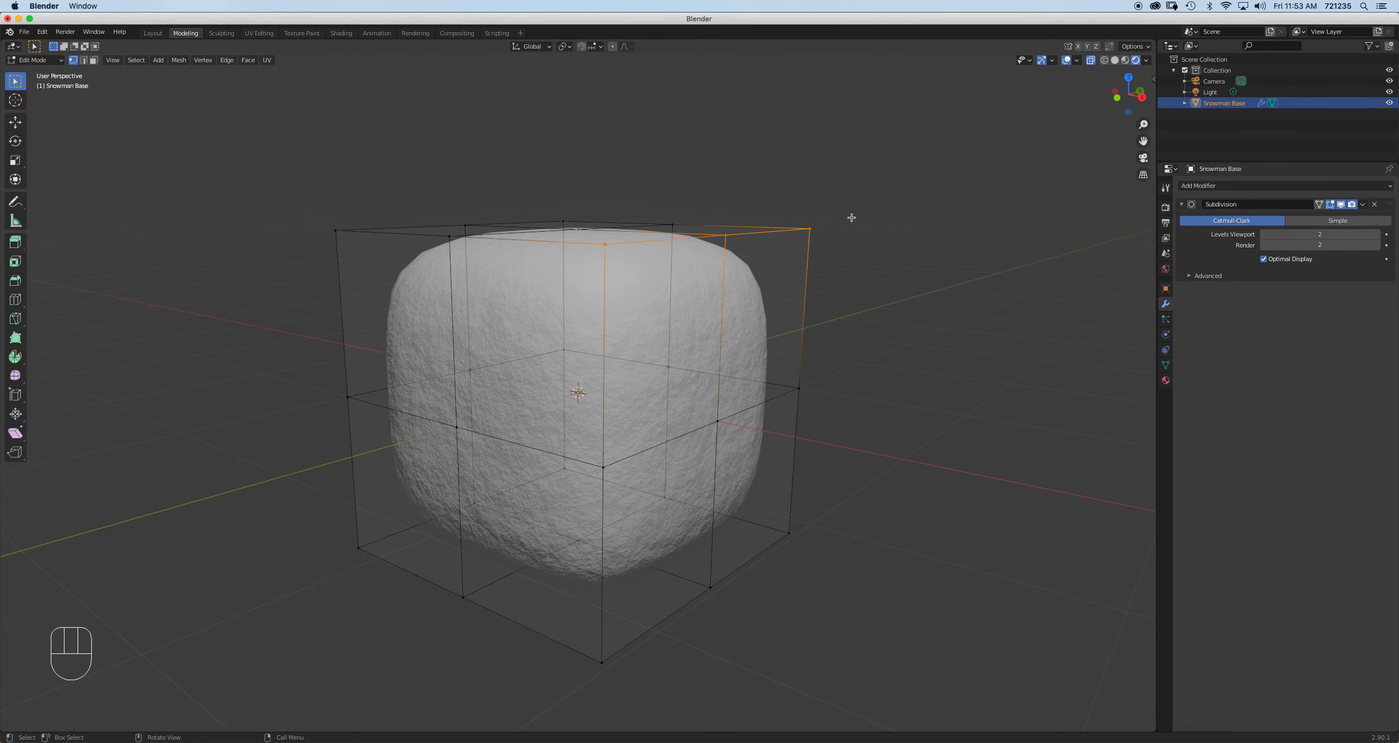
key(KP_1)
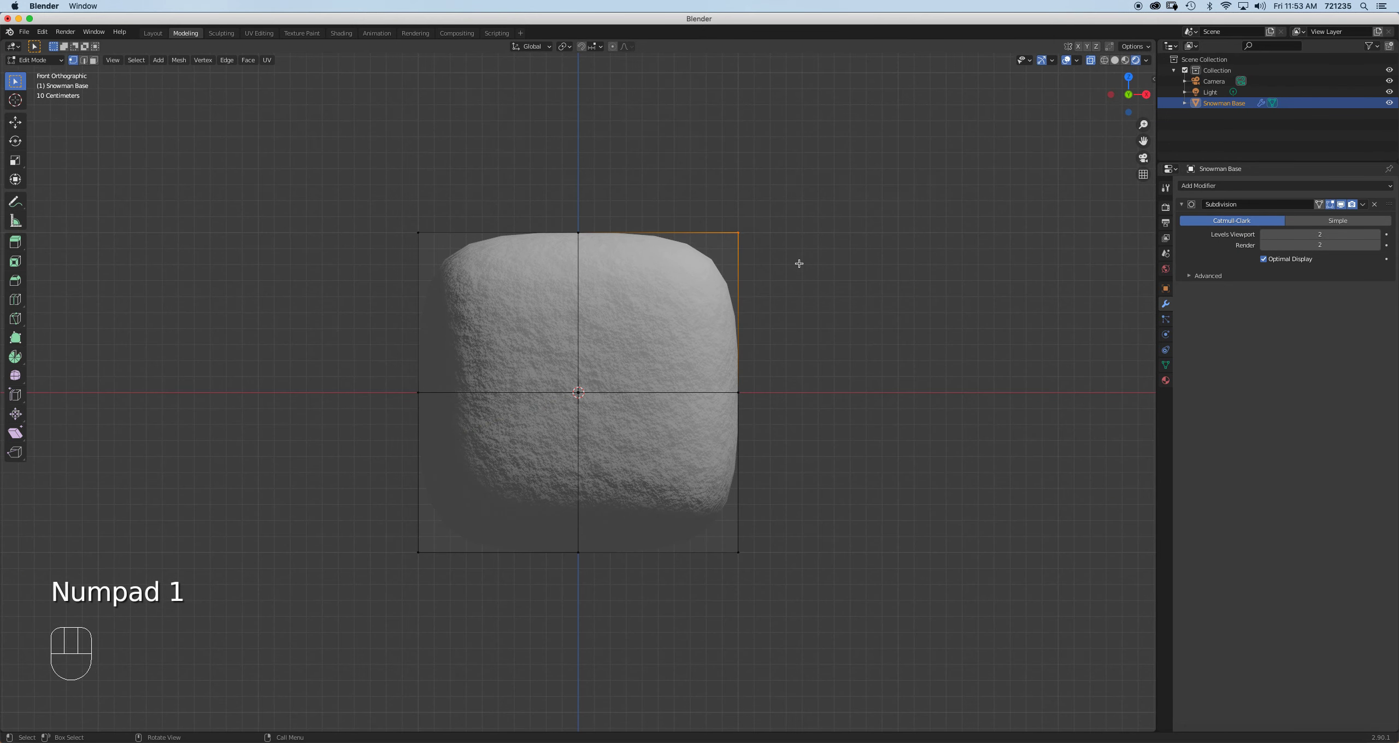
key(g)
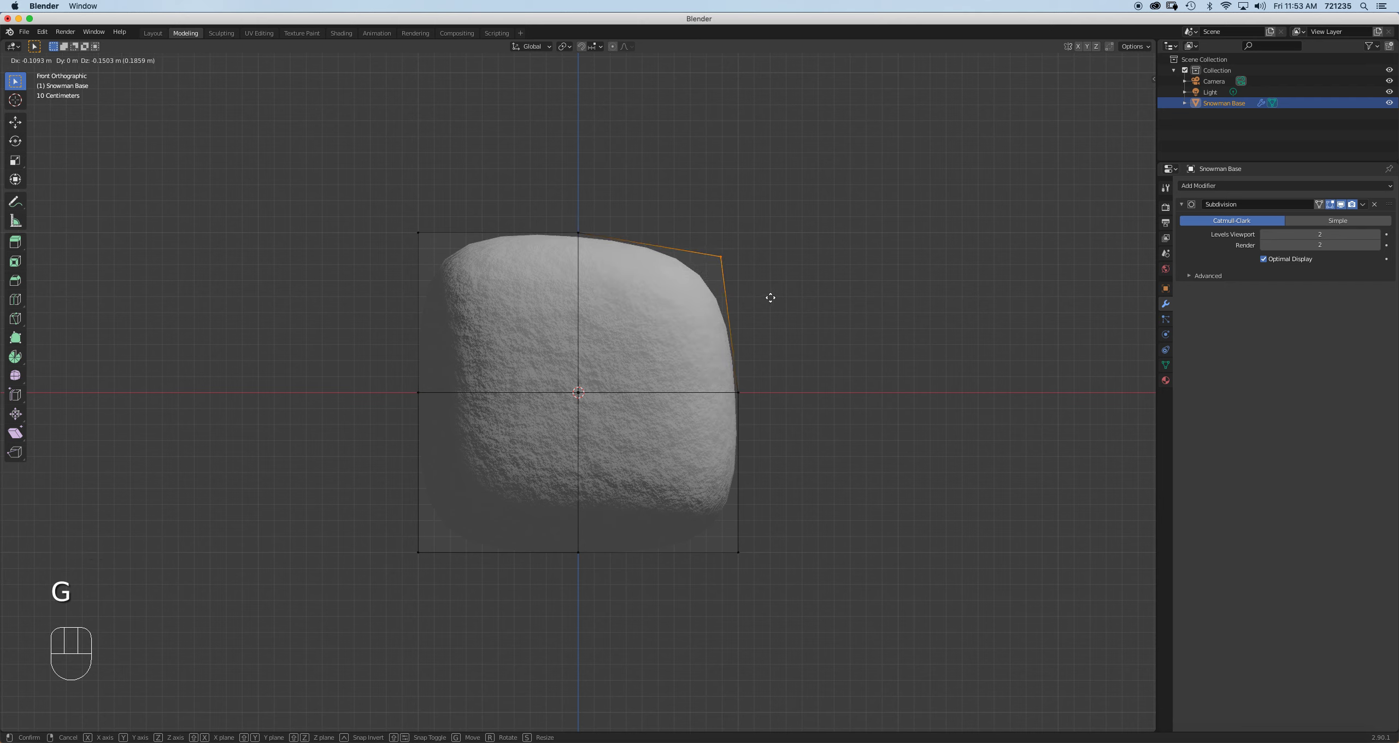
click(777, 293)
Move all upper-left corner vertices inward and down to roughly mirror the upper-right corner
drag(336, 187, 495, 308)
key(g)
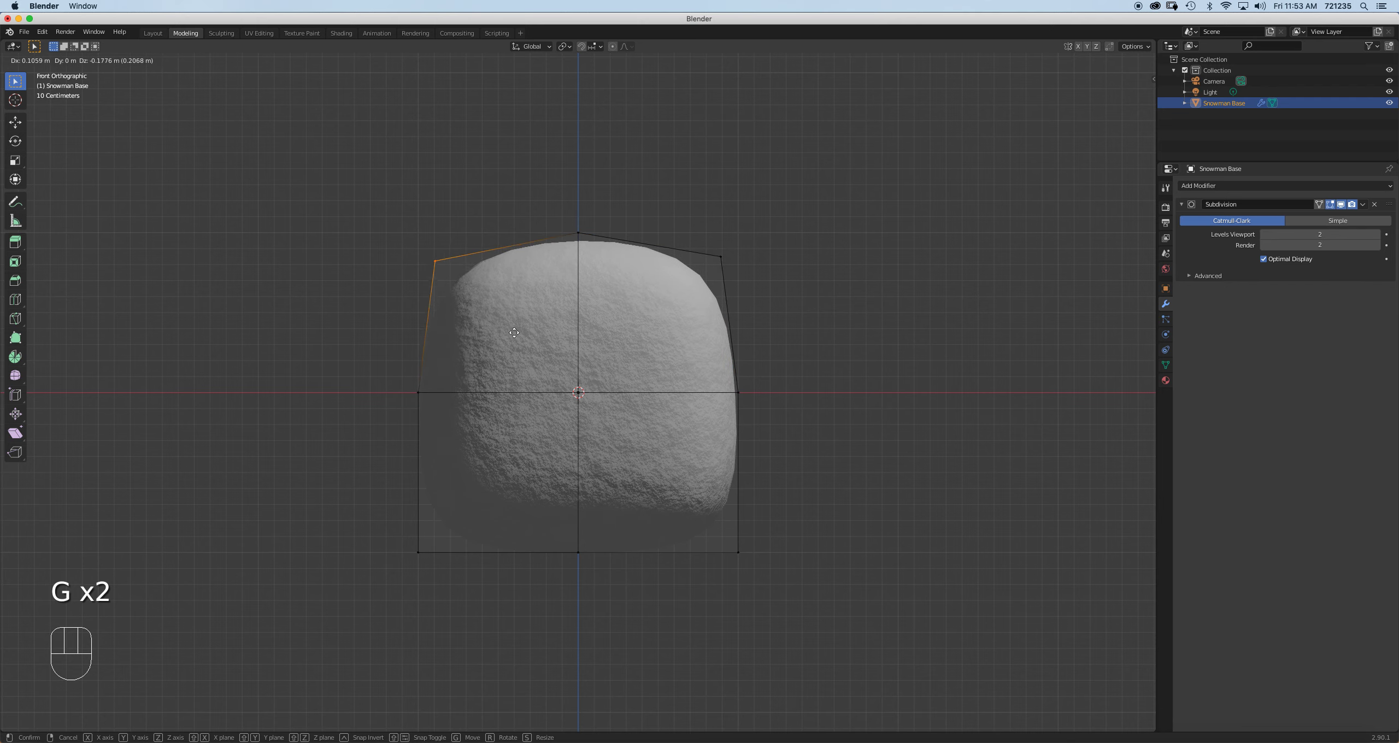
click(779, 544)
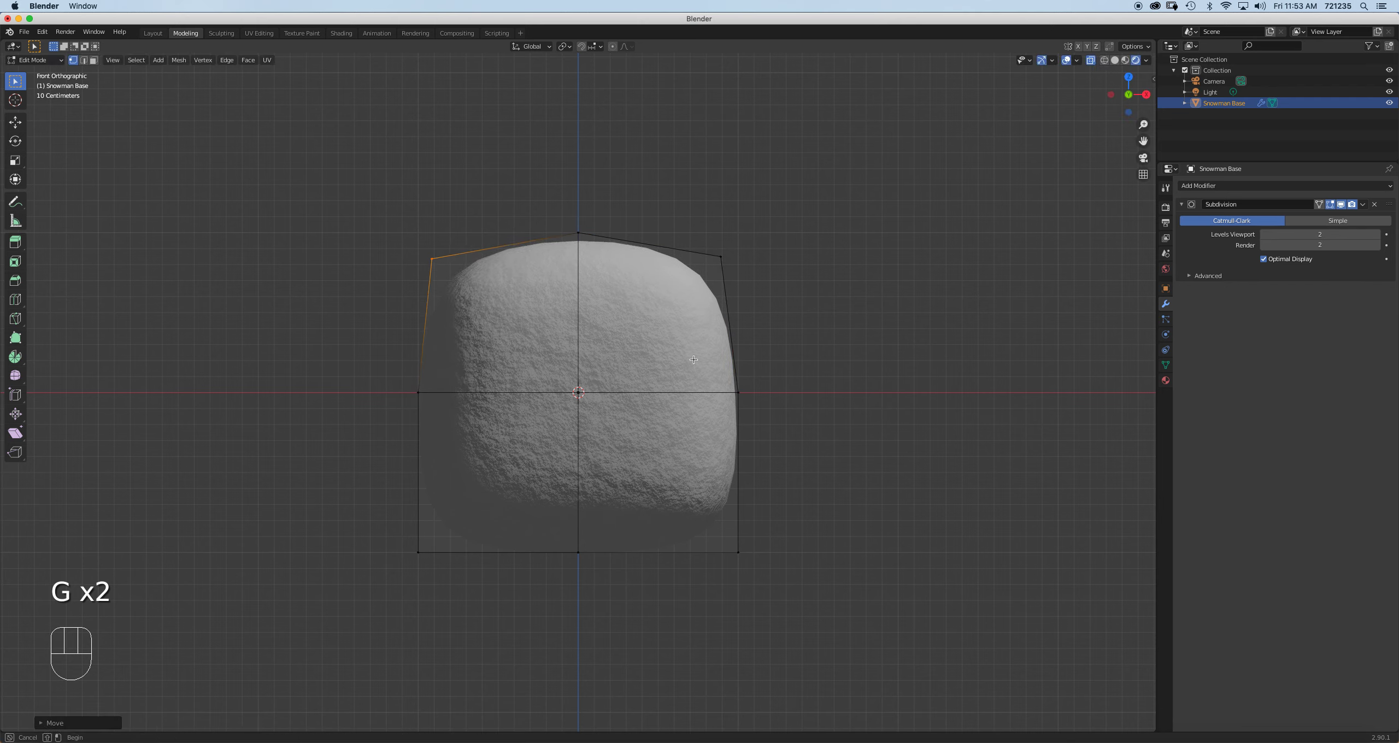
Select the whole middle row of vertices and lower it by about 0.21 m
click(426, 365)
drag(405, 364, 865, 427)
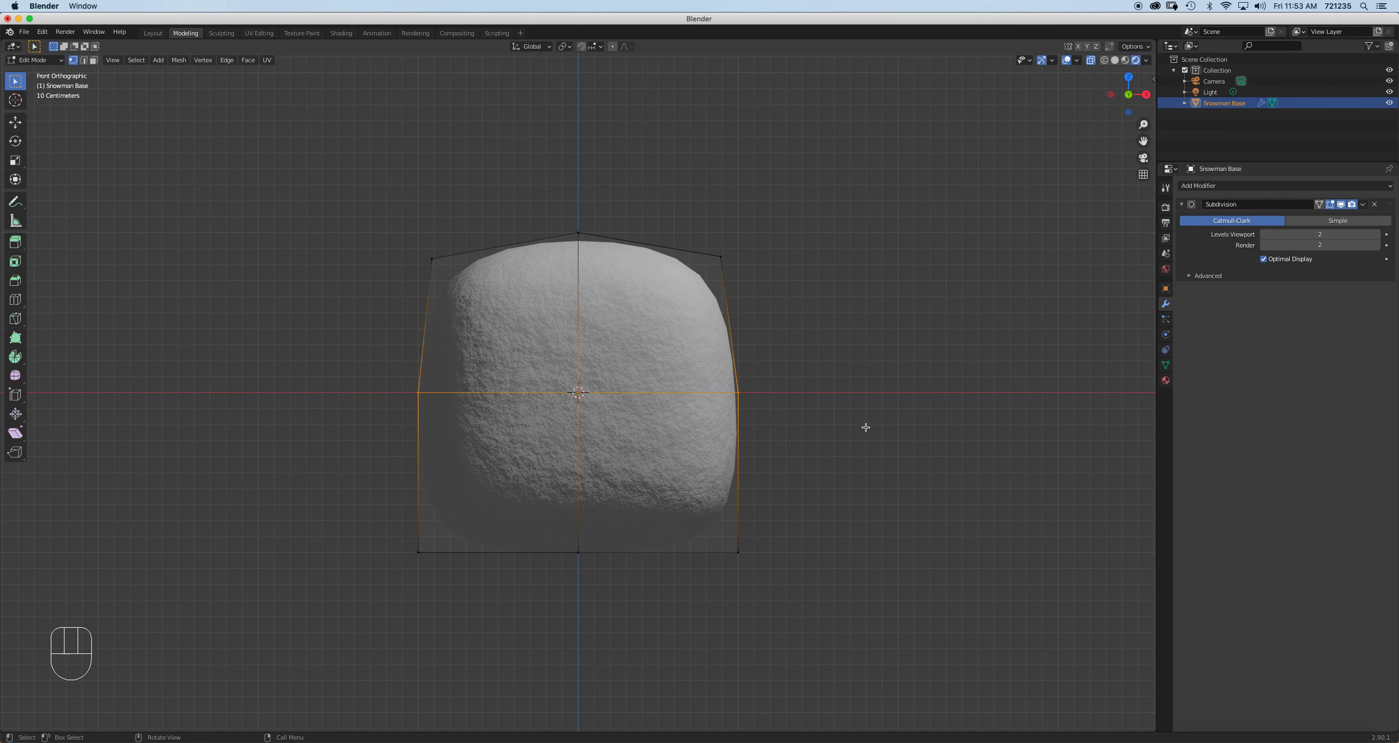
key(g)
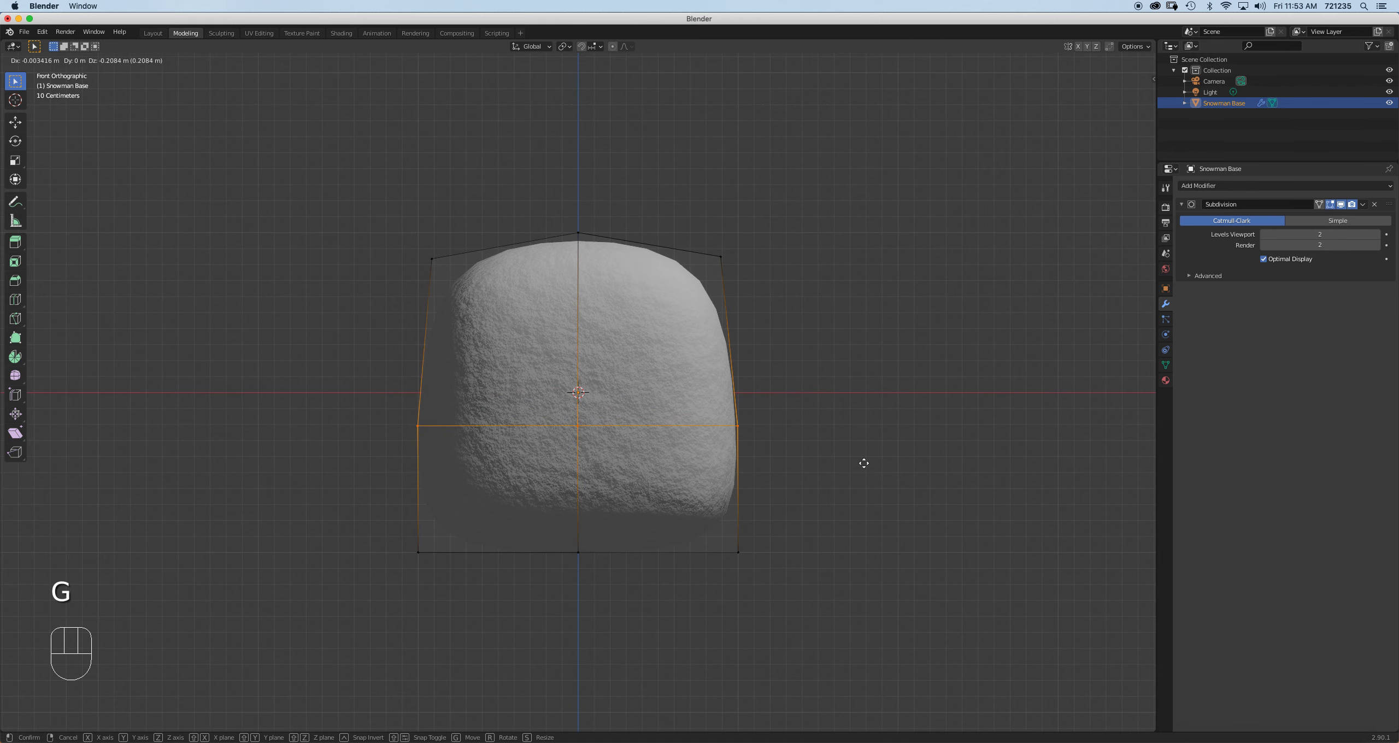
click(864, 463)
Widen the base by moving the middle row's right and left side vertices outward and slightly down
scroll(715, 436, up, 3)
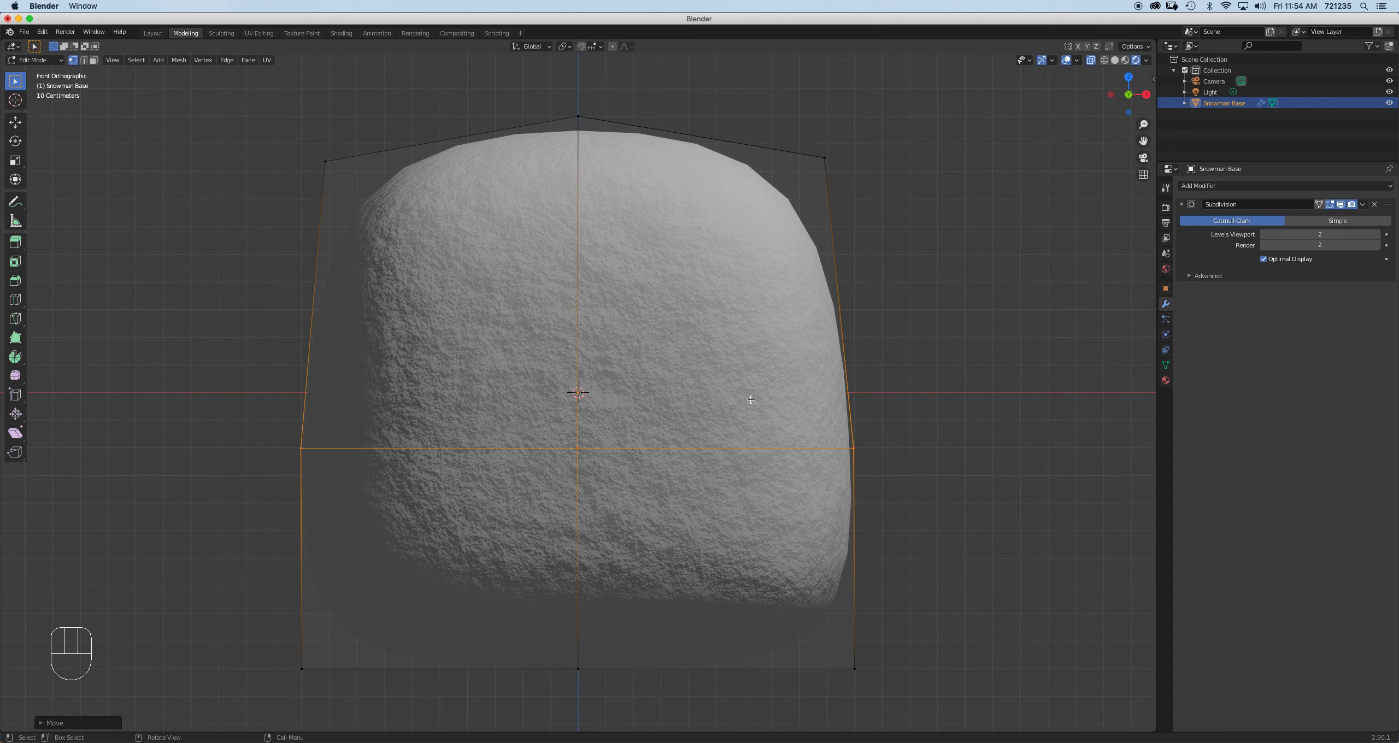
click(853, 449)
key(g)
click(805, 442)
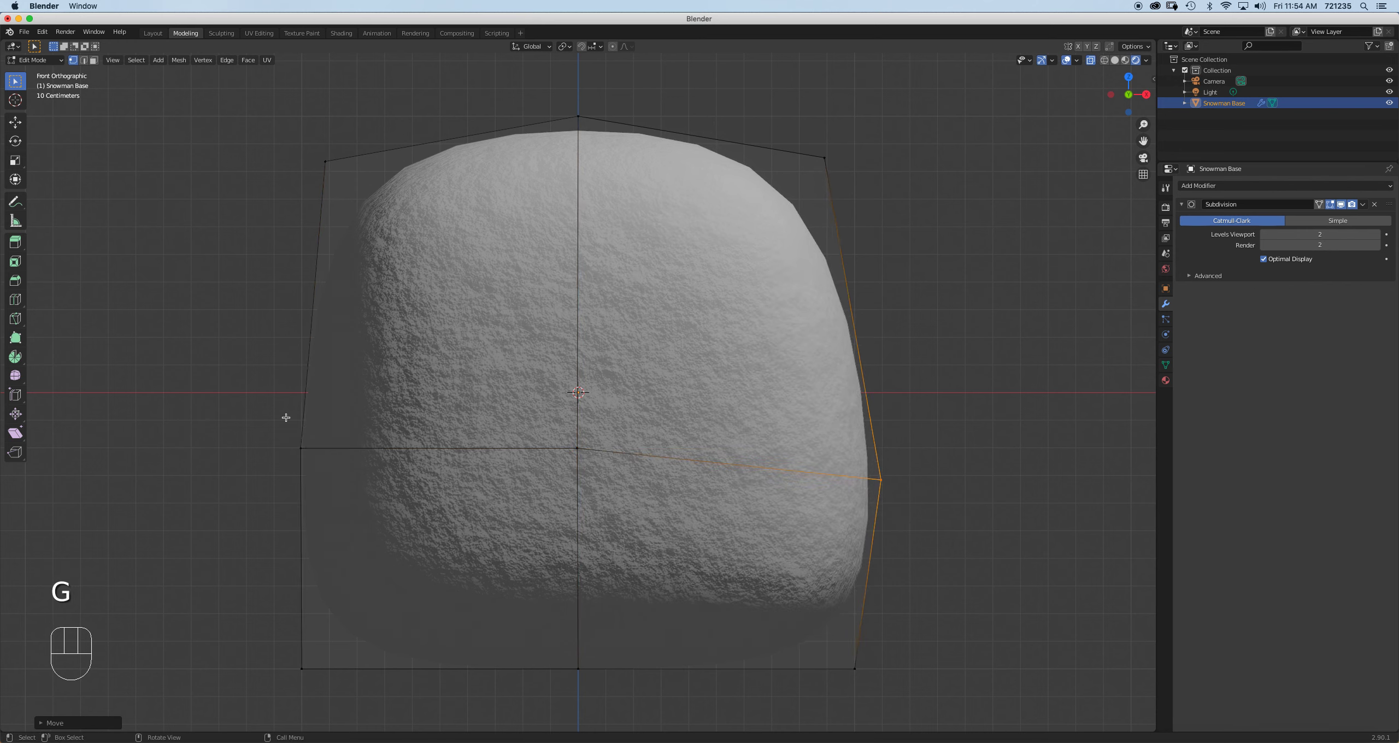
click(347, 497)
drag(369, 499, 239, 421)
key(g)
click(307, 437)
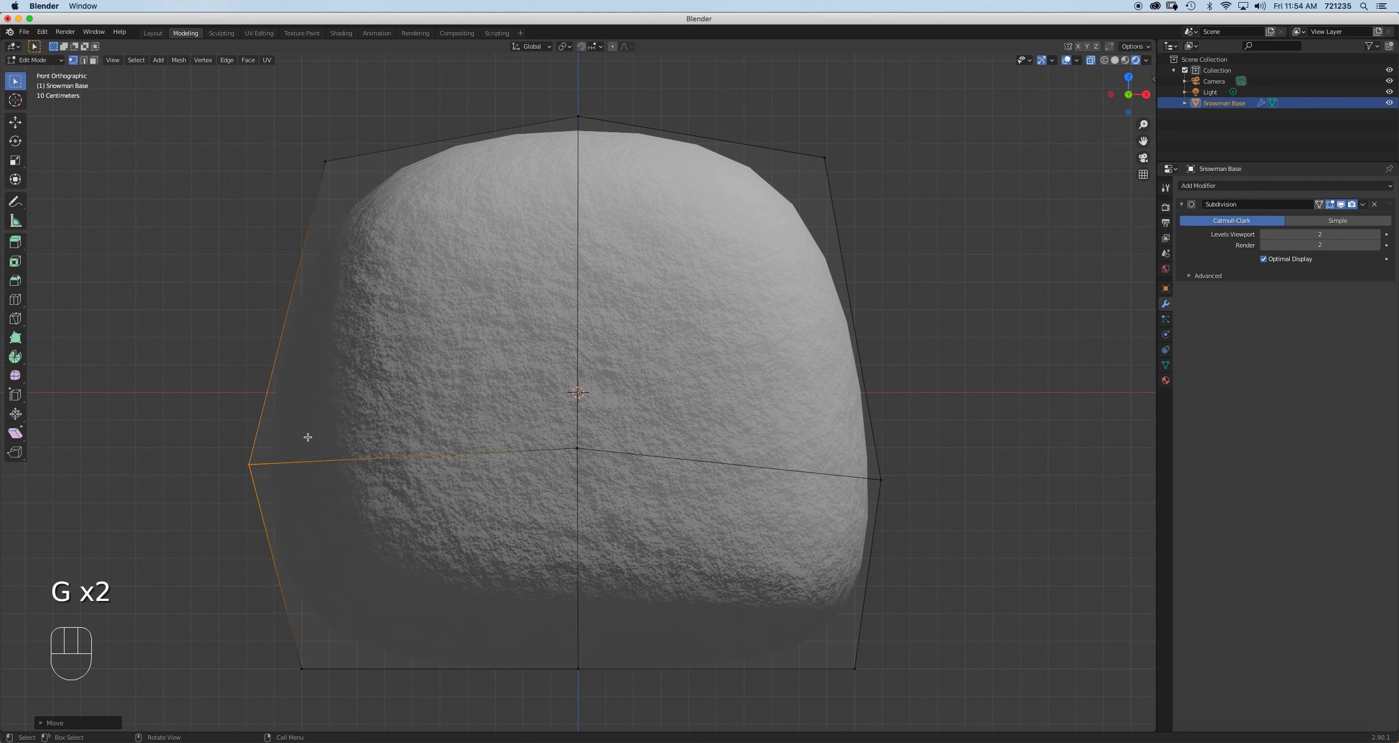
Lower the middle row's central vertices by about 0.05 m to line up with the side vertices
drag(483, 422, 612, 490)
key(g)
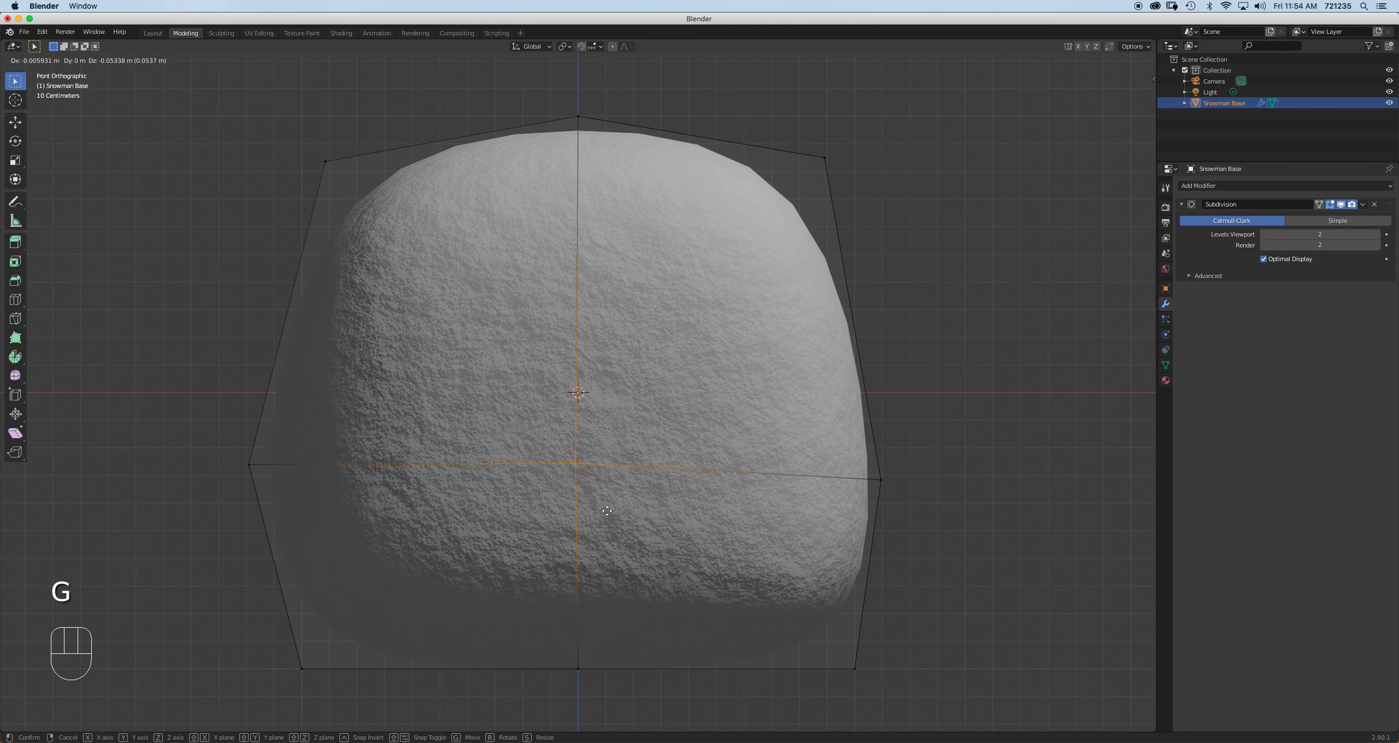
click(614, 508)
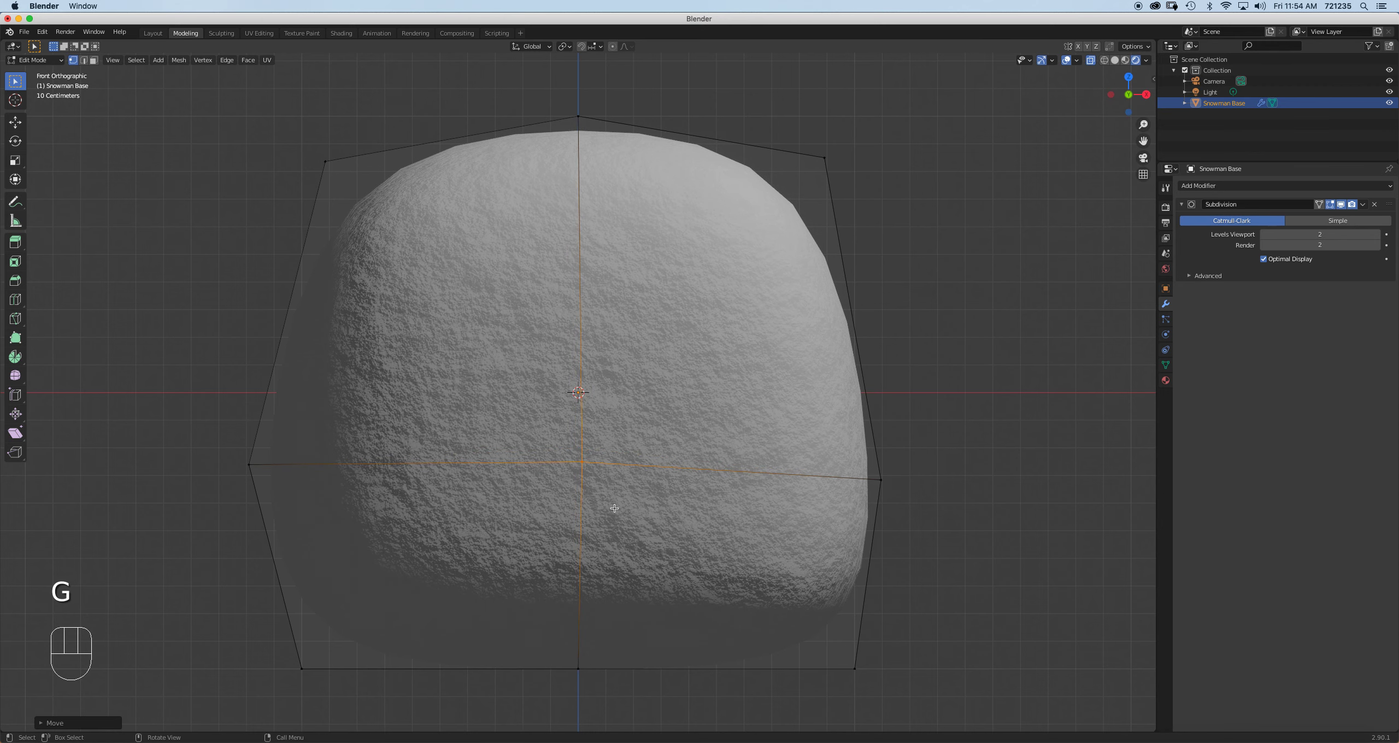
key(KP_3)
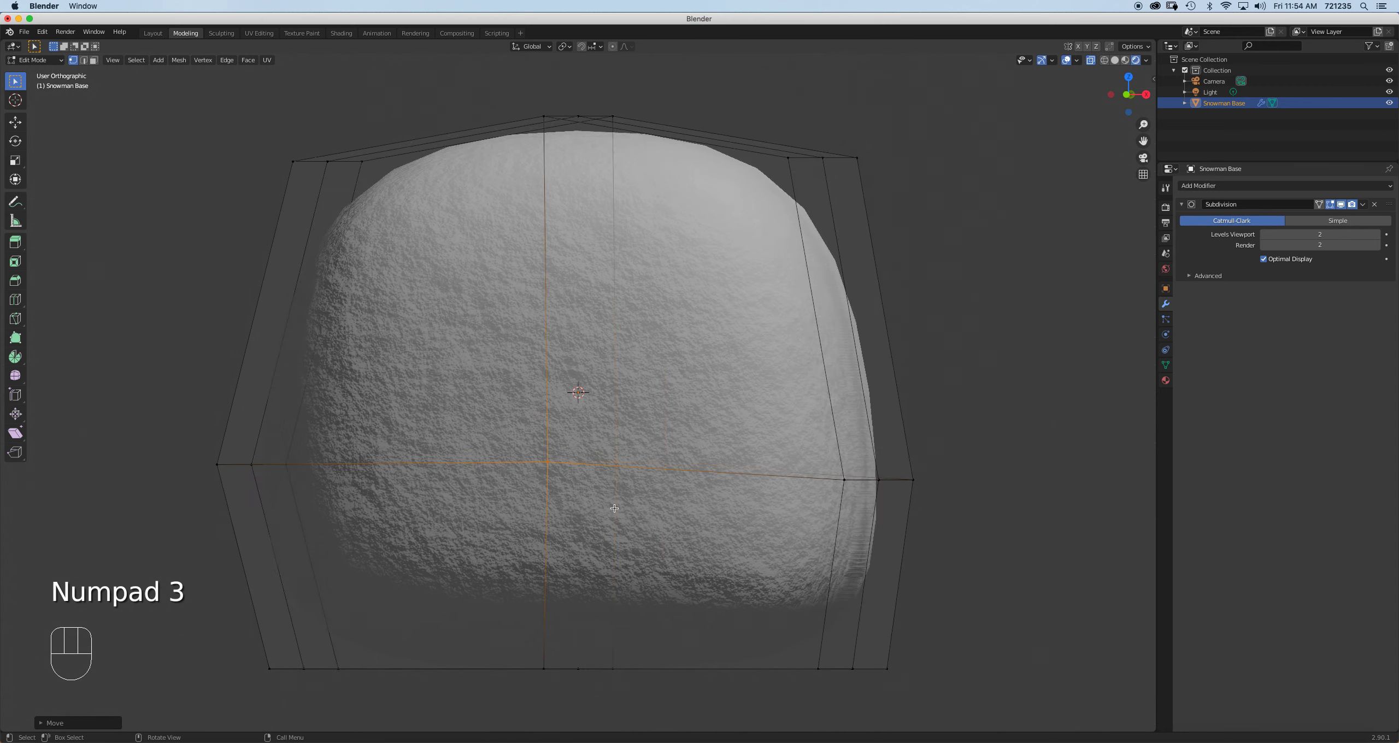
In the right side view, move the base's front and back upper corner vertices inward and down to round the top
drag(259, 97, 419, 237)
key(g)
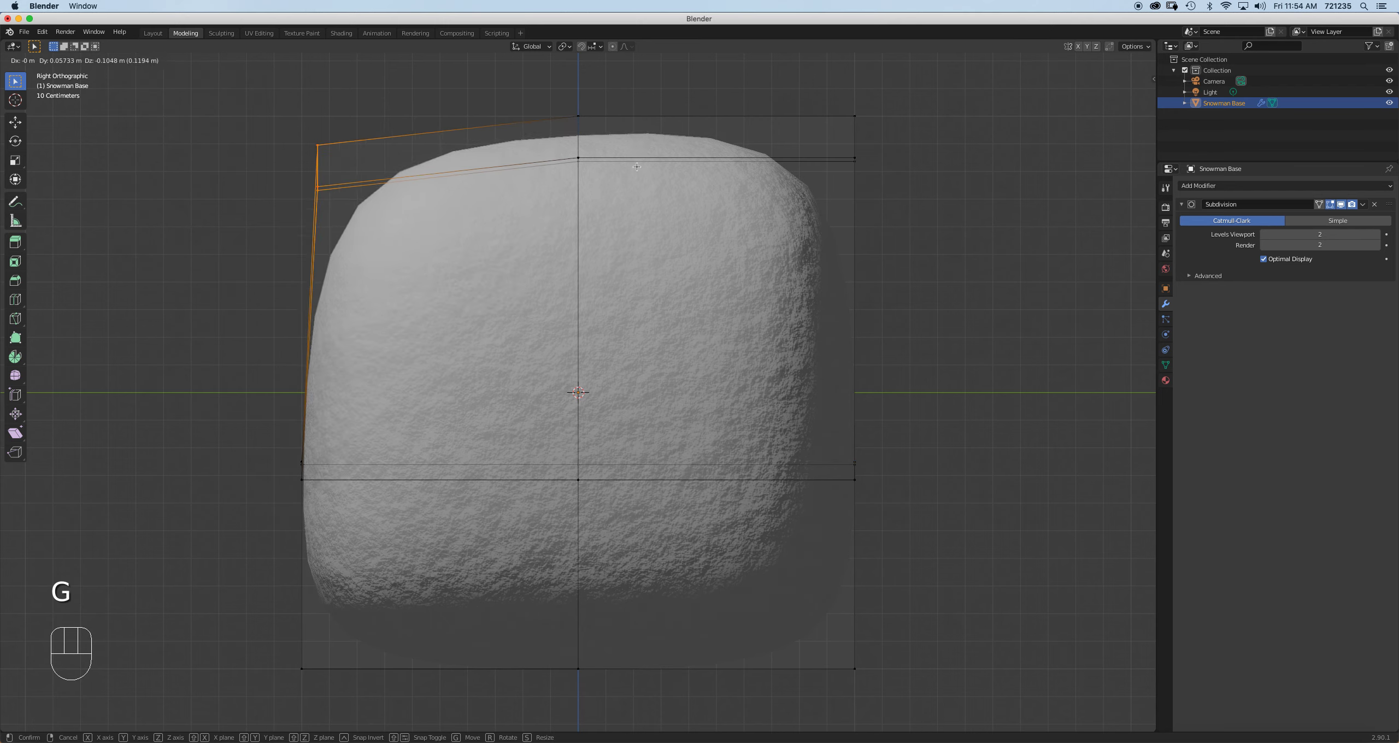
click(637, 166)
drag(724, 77, 891, 213)
key(g)
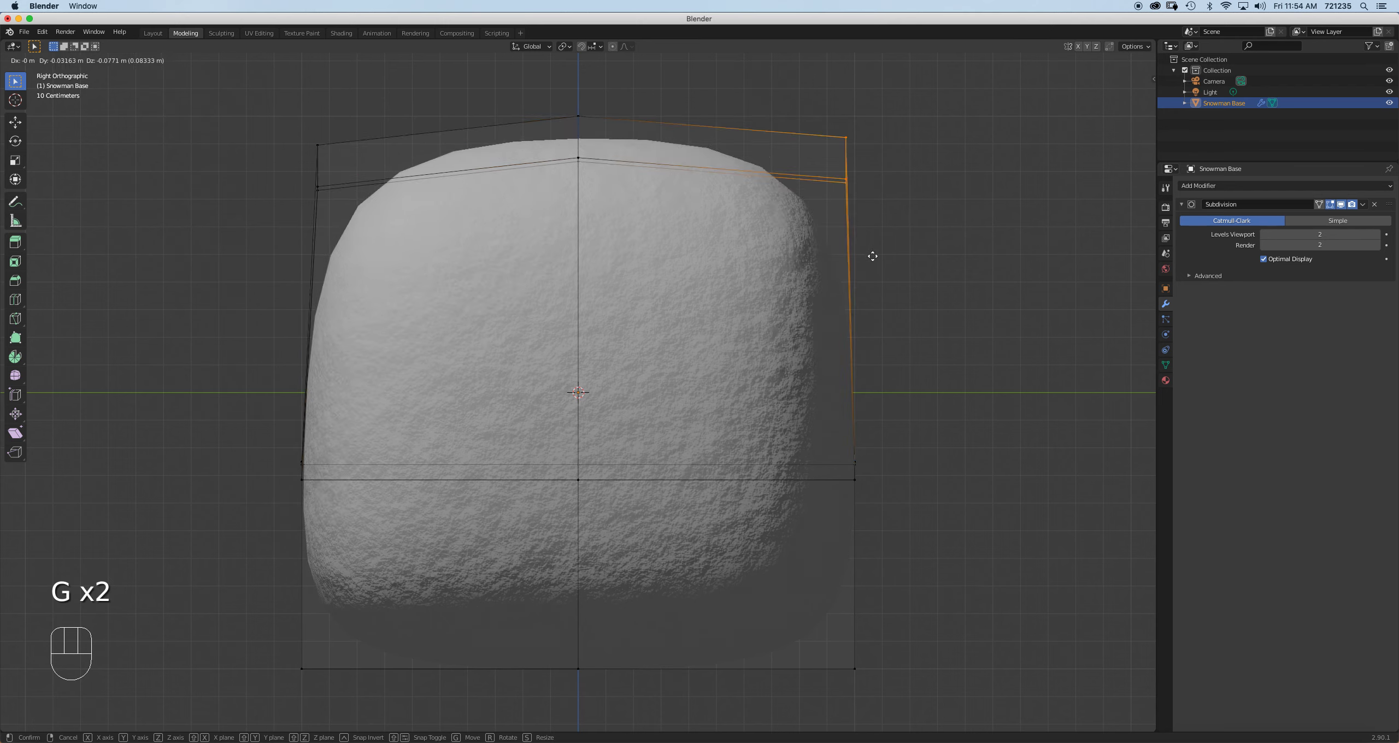
click(868, 272)
Widen the base in the side view by moving the middle row's back and front vertices outward and slightly down
drag(770, 418, 979, 533)
key(g)
click(965, 538)
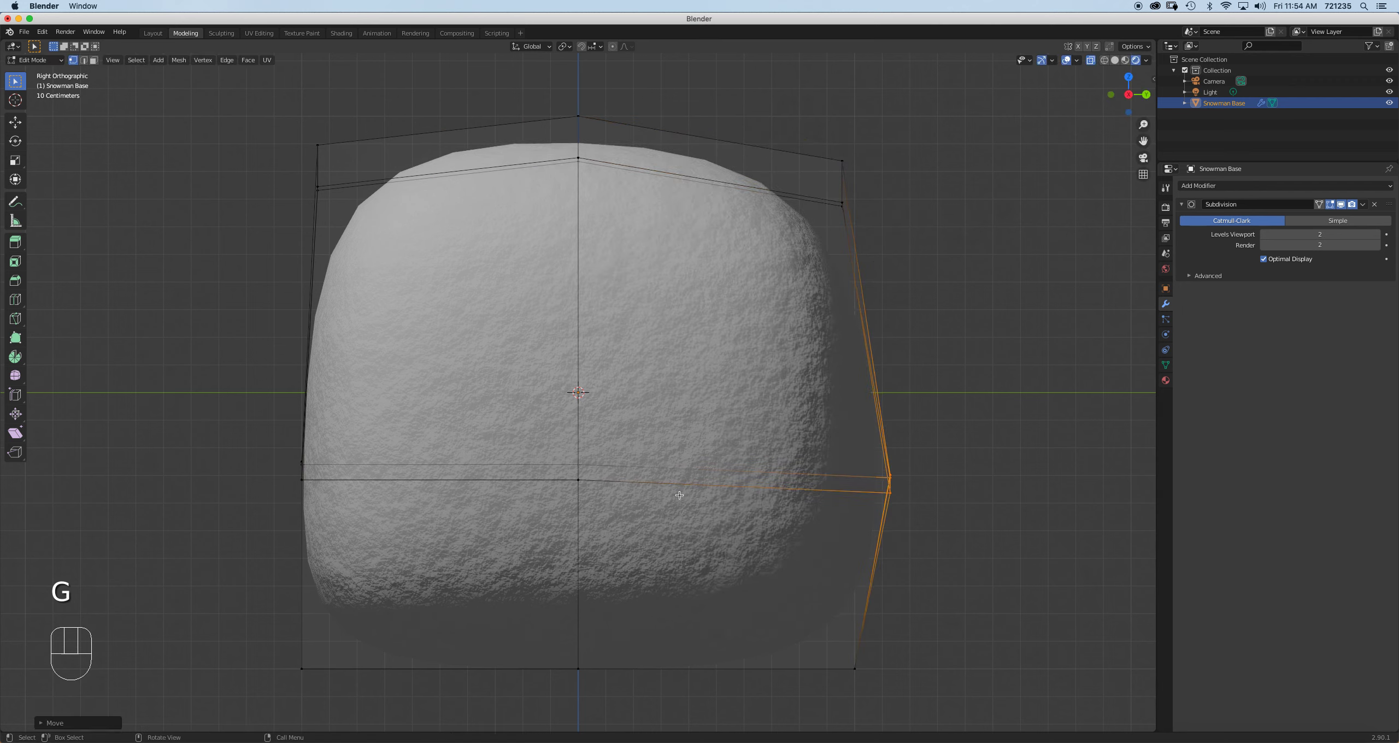
drag(246, 441, 399, 534)
key(g)
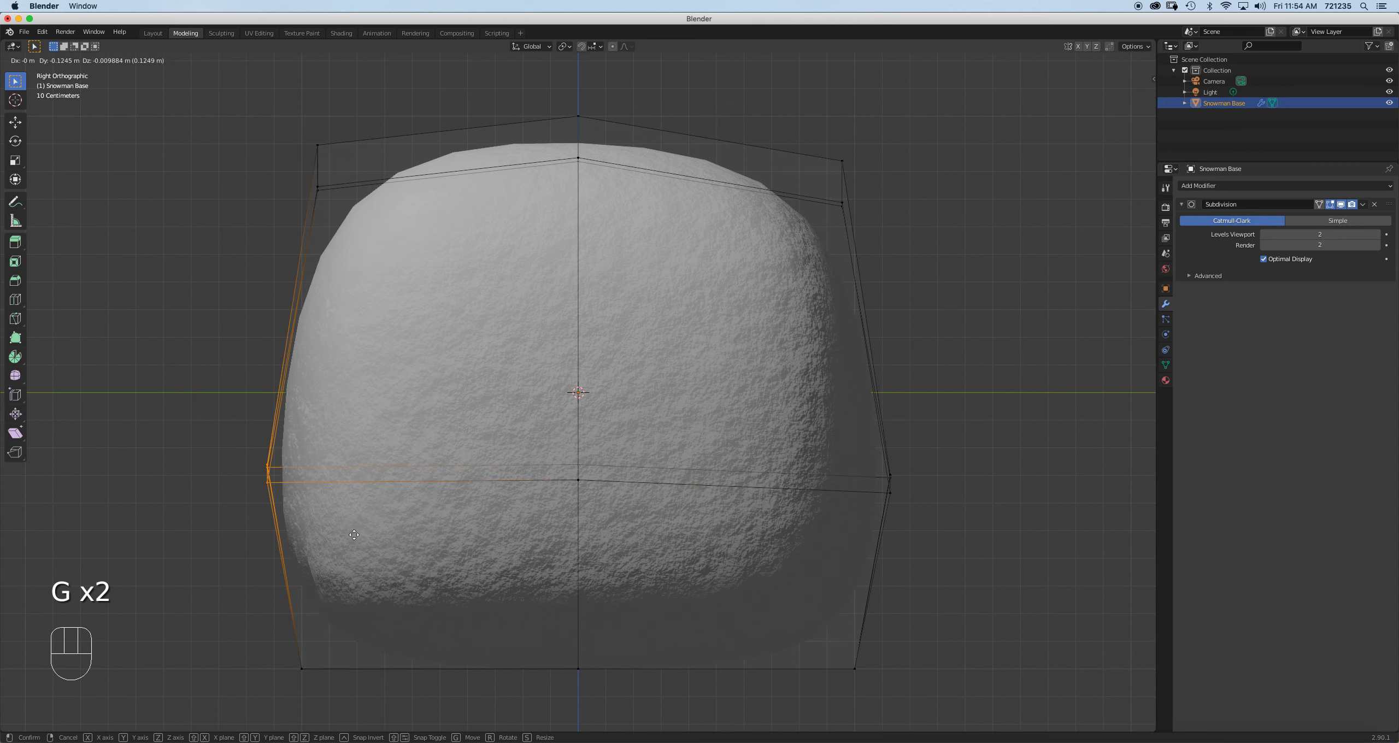
click(352, 537)
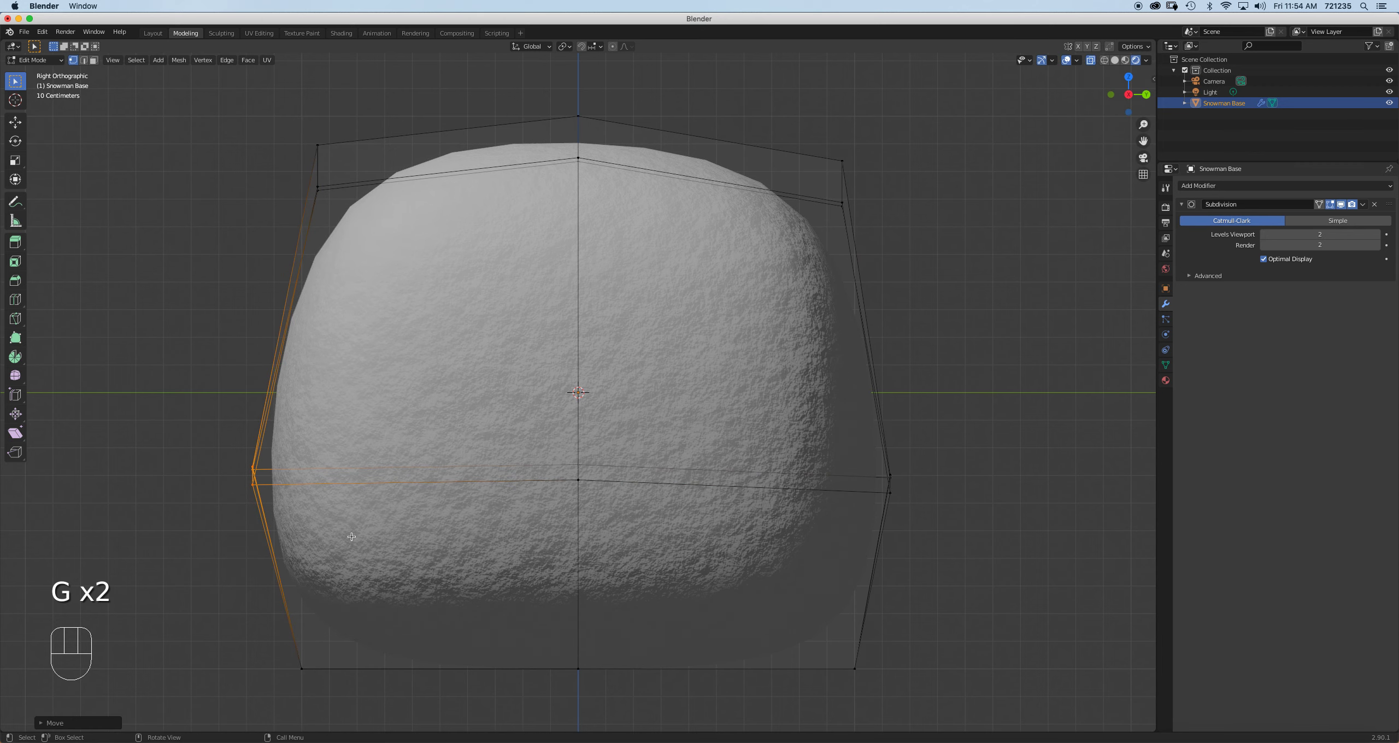
From the top view, select the vertices of all four vertical corner edges and scale them inward to round the base's outline
key(KP_7)
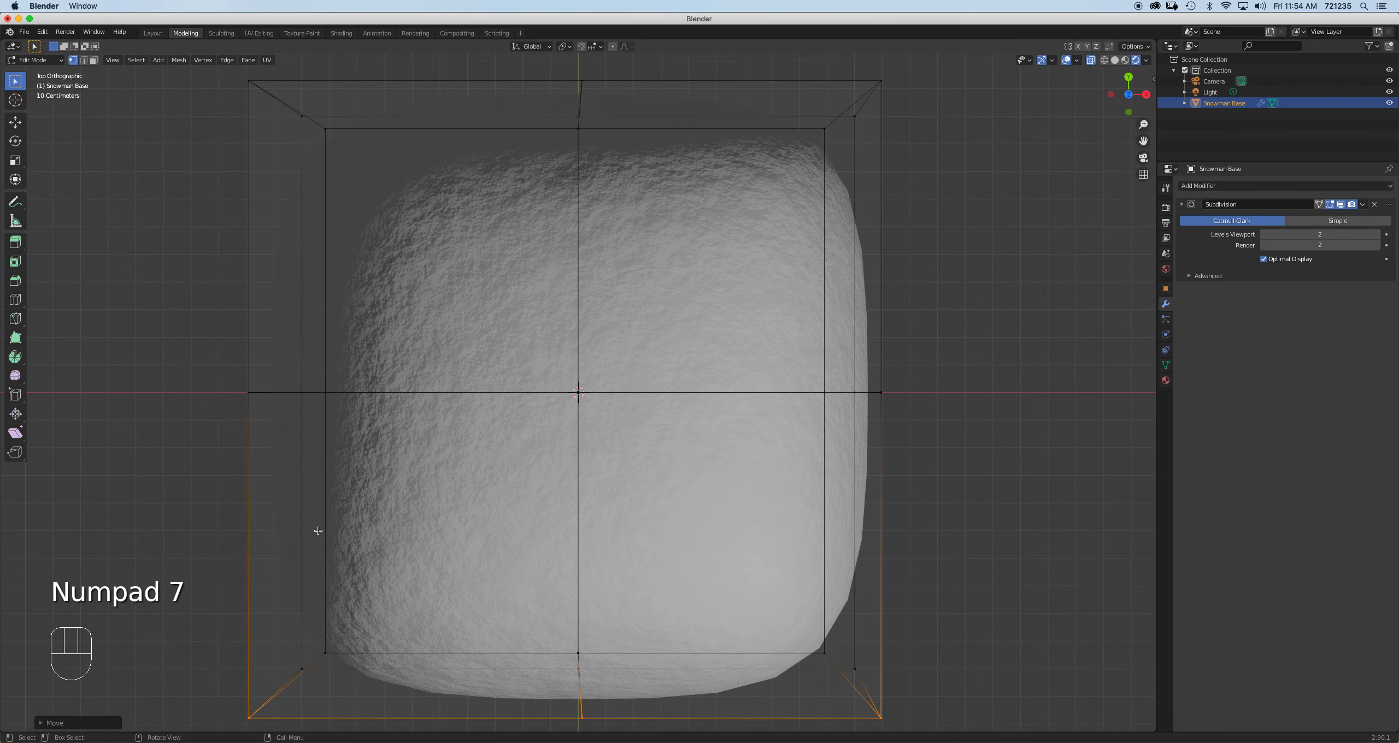
scroll(488, 480, down, 6)
scroll(579, 344, up, 1)
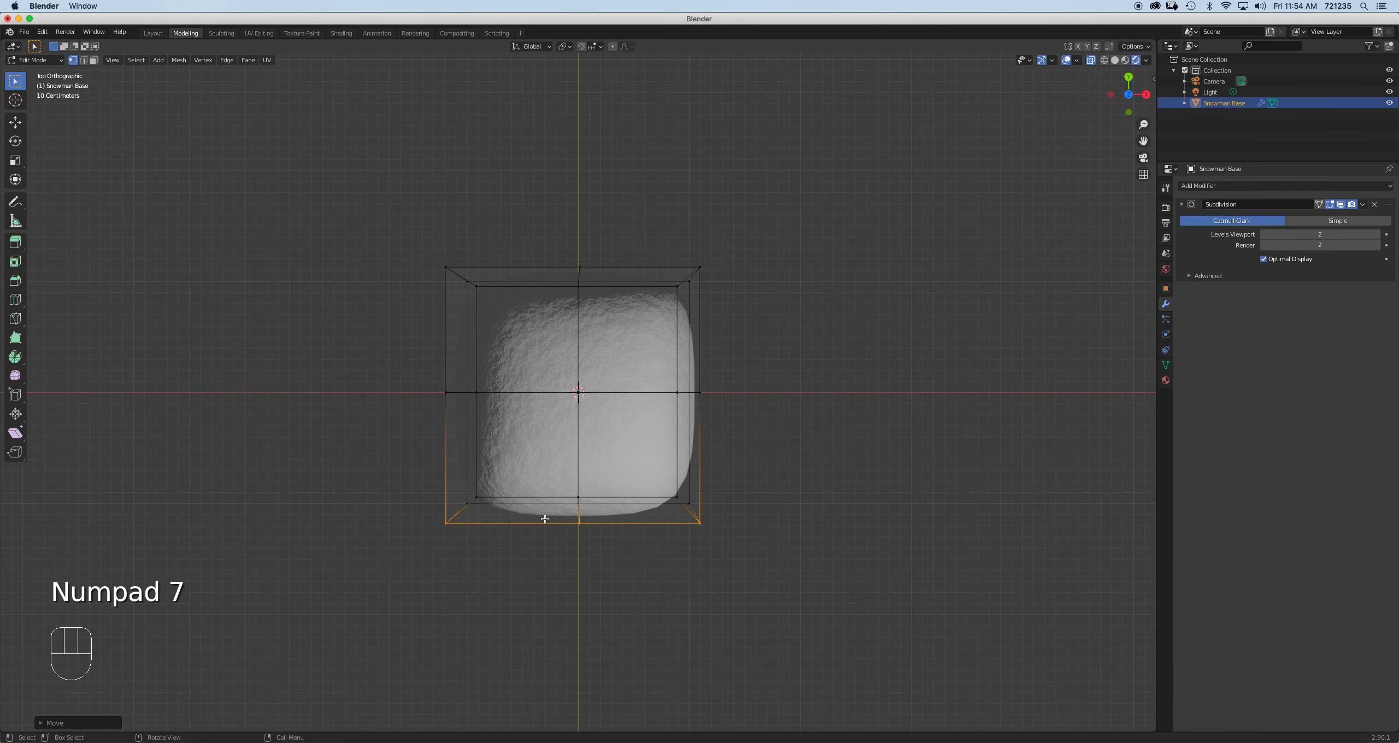
drag(731, 557, 655, 471)
shift+drag(423, 475, 499, 524)
shift+drag(412, 243, 487, 328)
shift+drag(623, 244, 658, 279)
scroll(660, 328, up, 2)
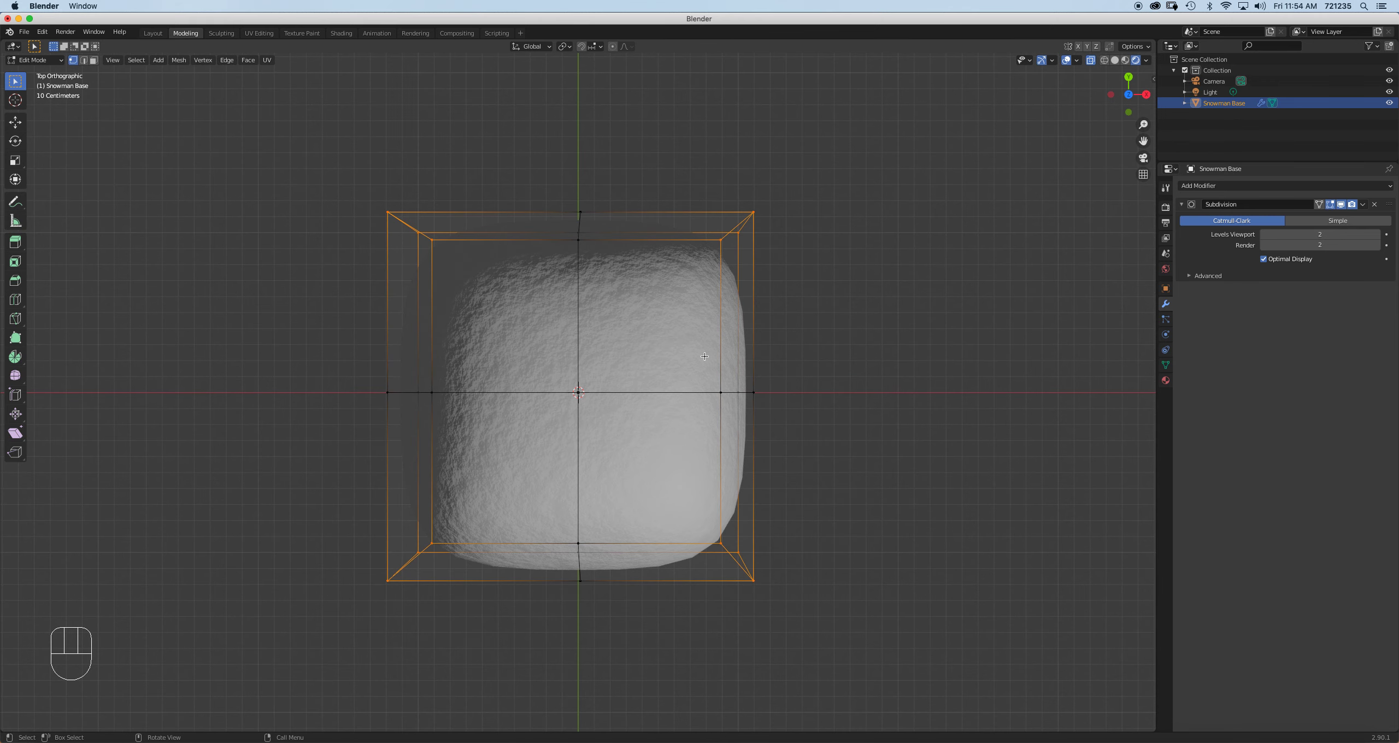
key(s)
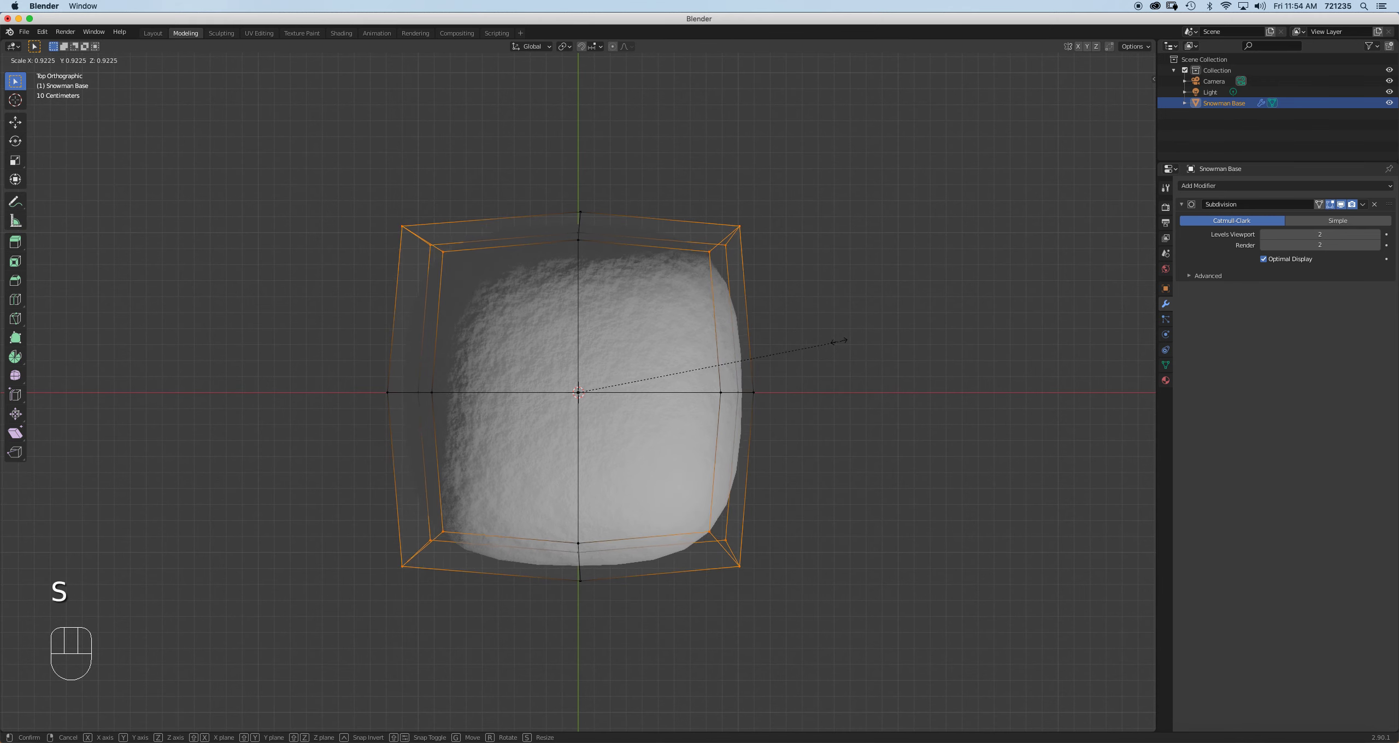
click(825, 343)
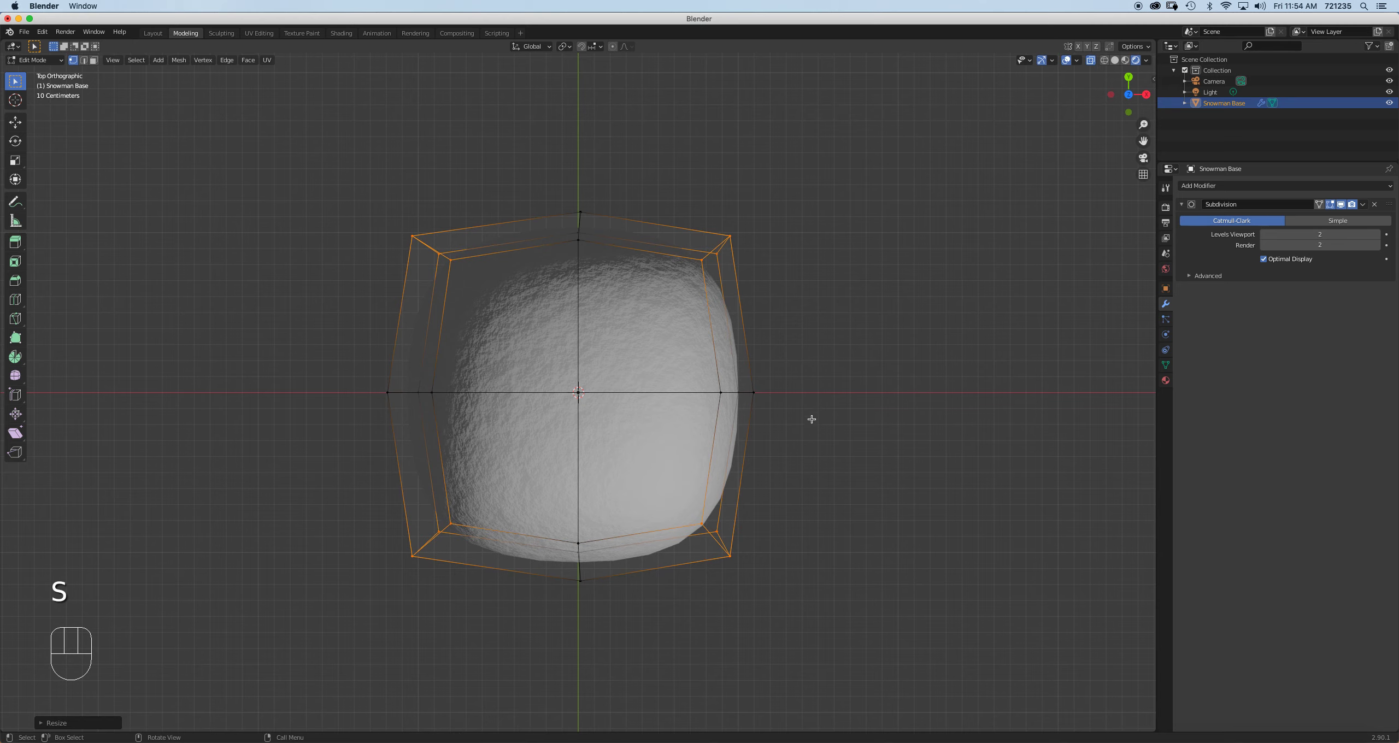
middle_drag(744, 456, 756, 332)
key(KP_1)
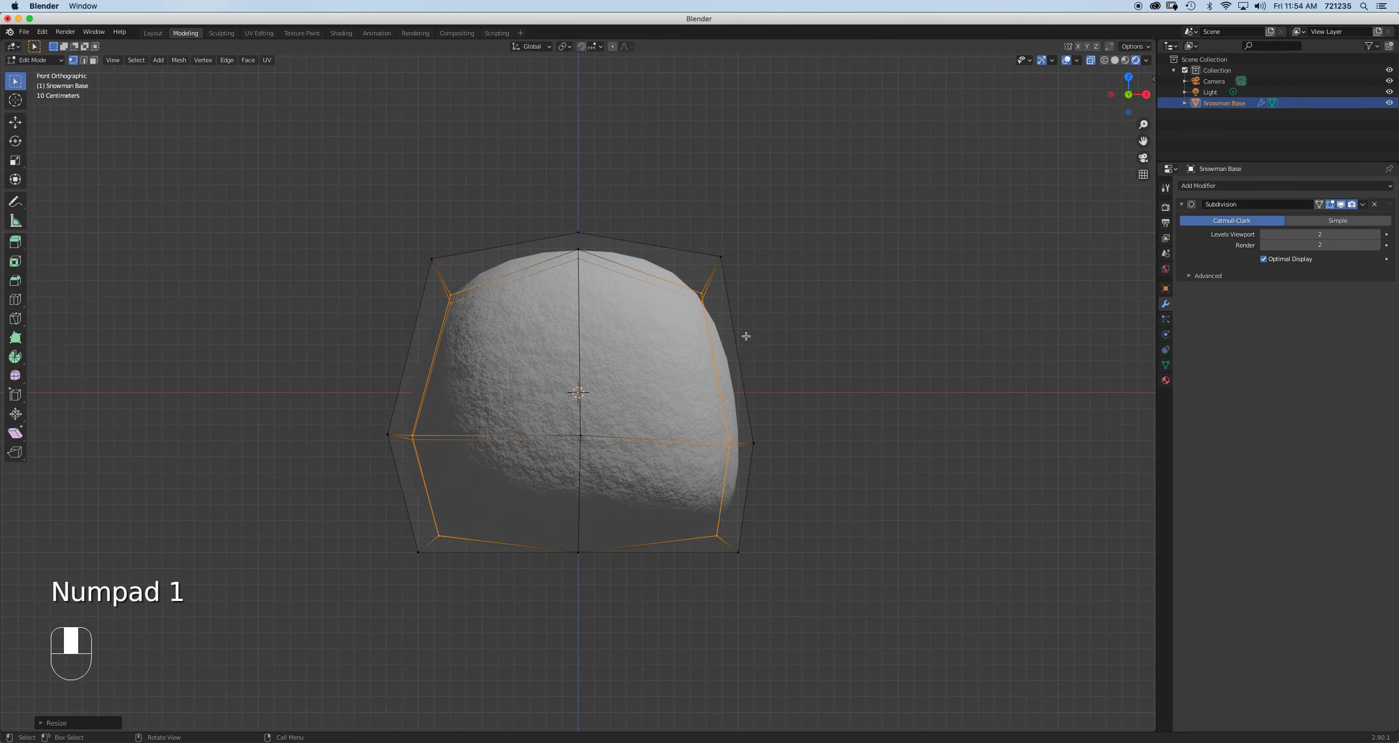
Duplicate the snowman base in Object Mode and place the copy directly above it, about 1.67 m higher
key(Tab)
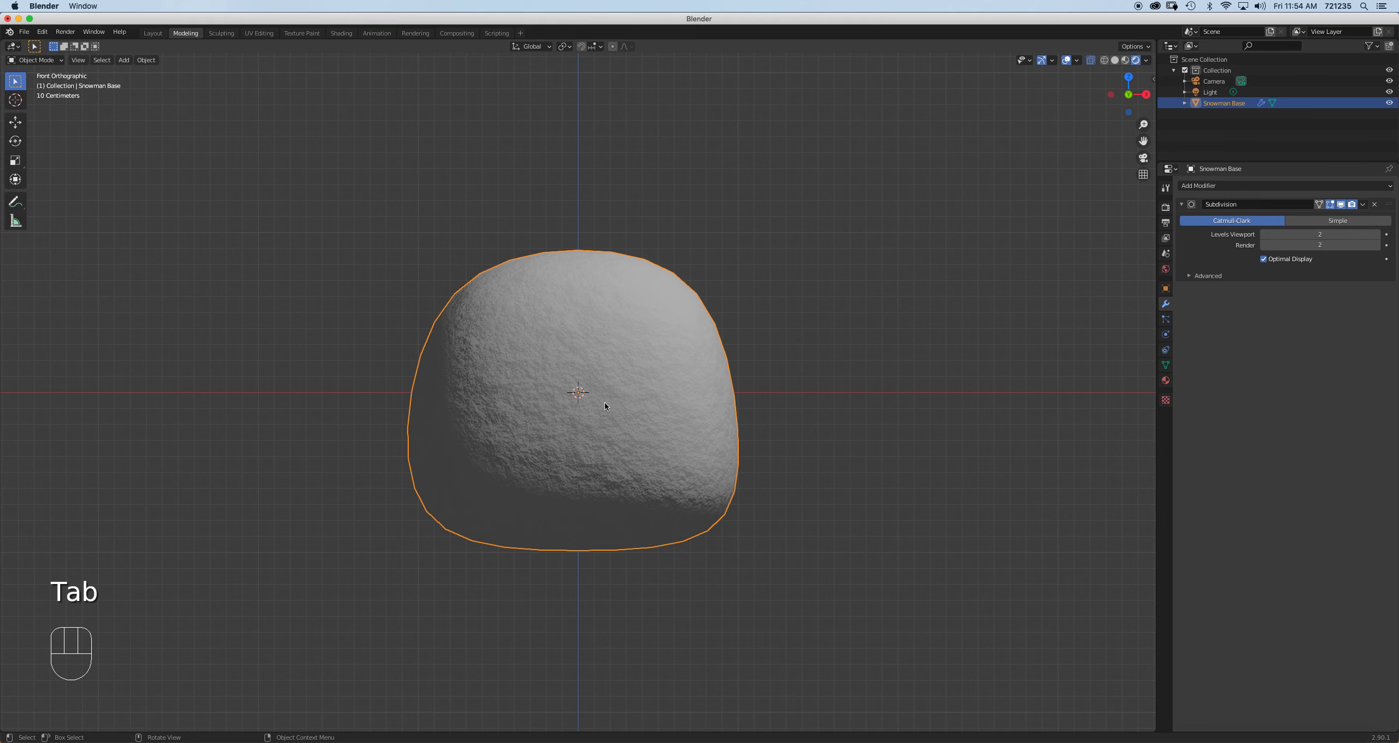
key(shift+d)
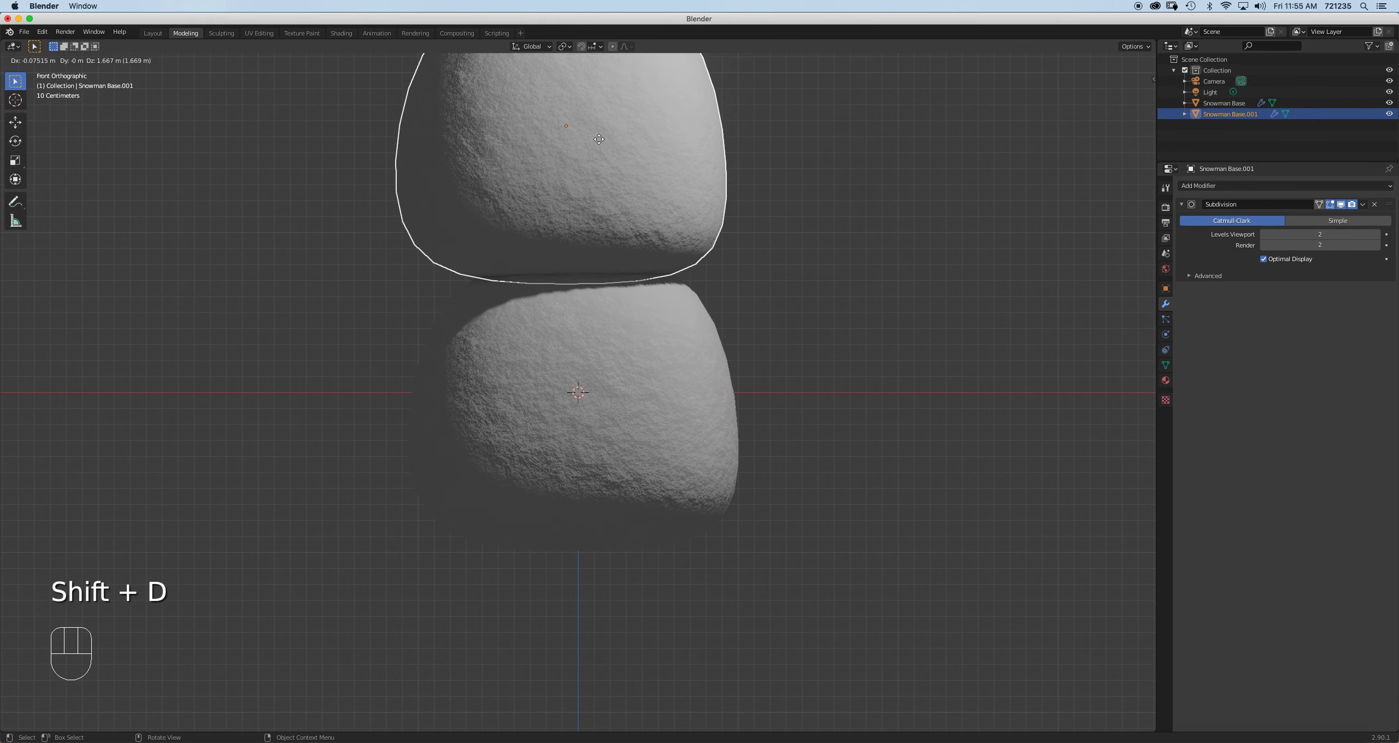
click(599, 139)
shift+middle_drag(625, 313, 667, 443)
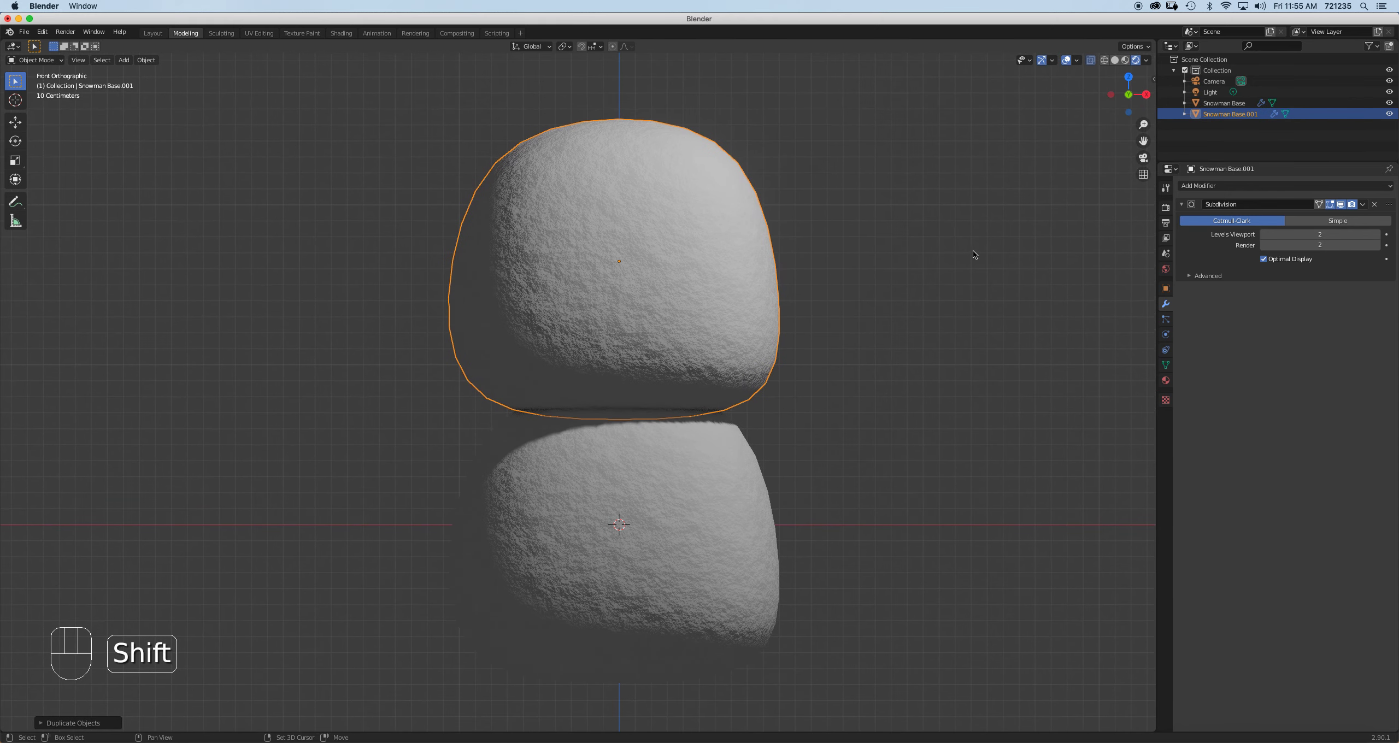
Rename the duplicated object as Snowman Body
double_click(1236, 114)
click(1239, 115)
click(1280, 120)
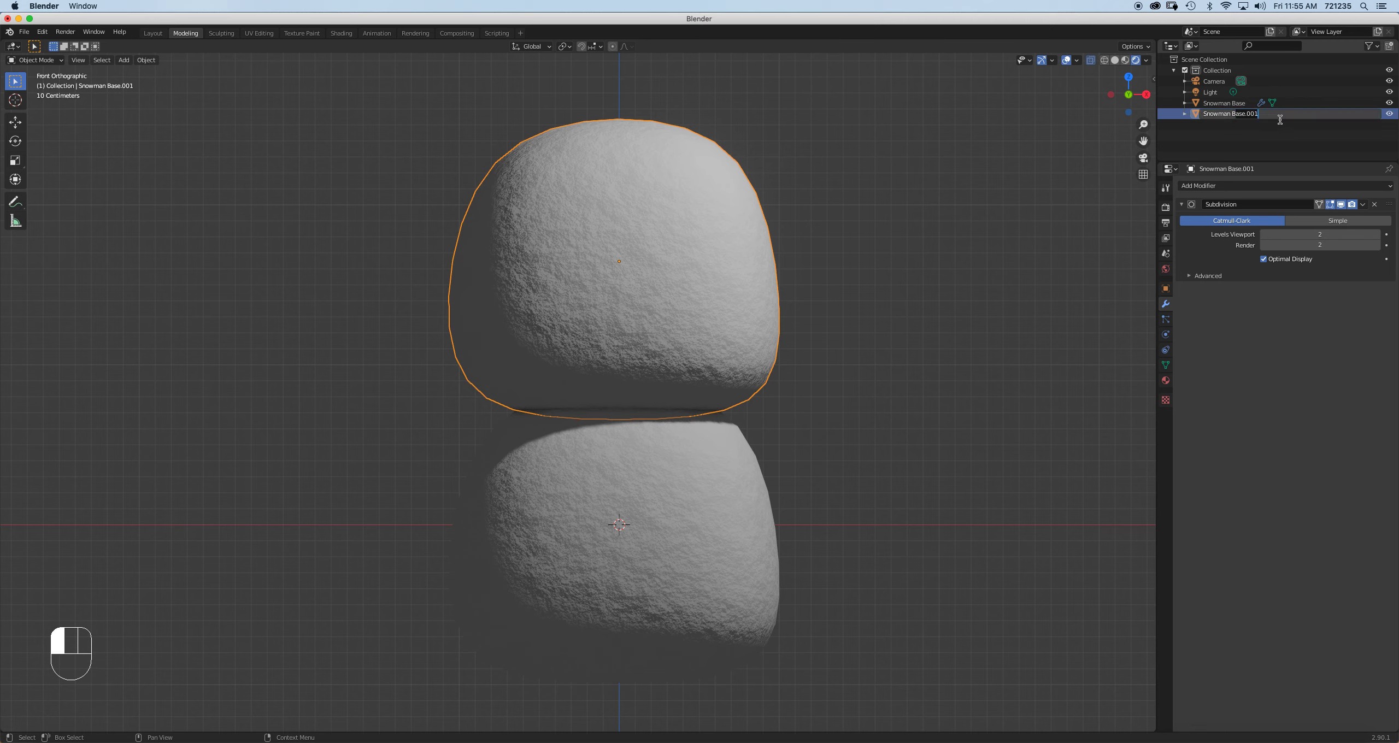
key(BackSpace)
key(BackSpace)
key(BackSpace)
key(BackSpace)
key(BackSpace)
key(BackSpace)
key(BackSpace)
text(ody)
key(Return)
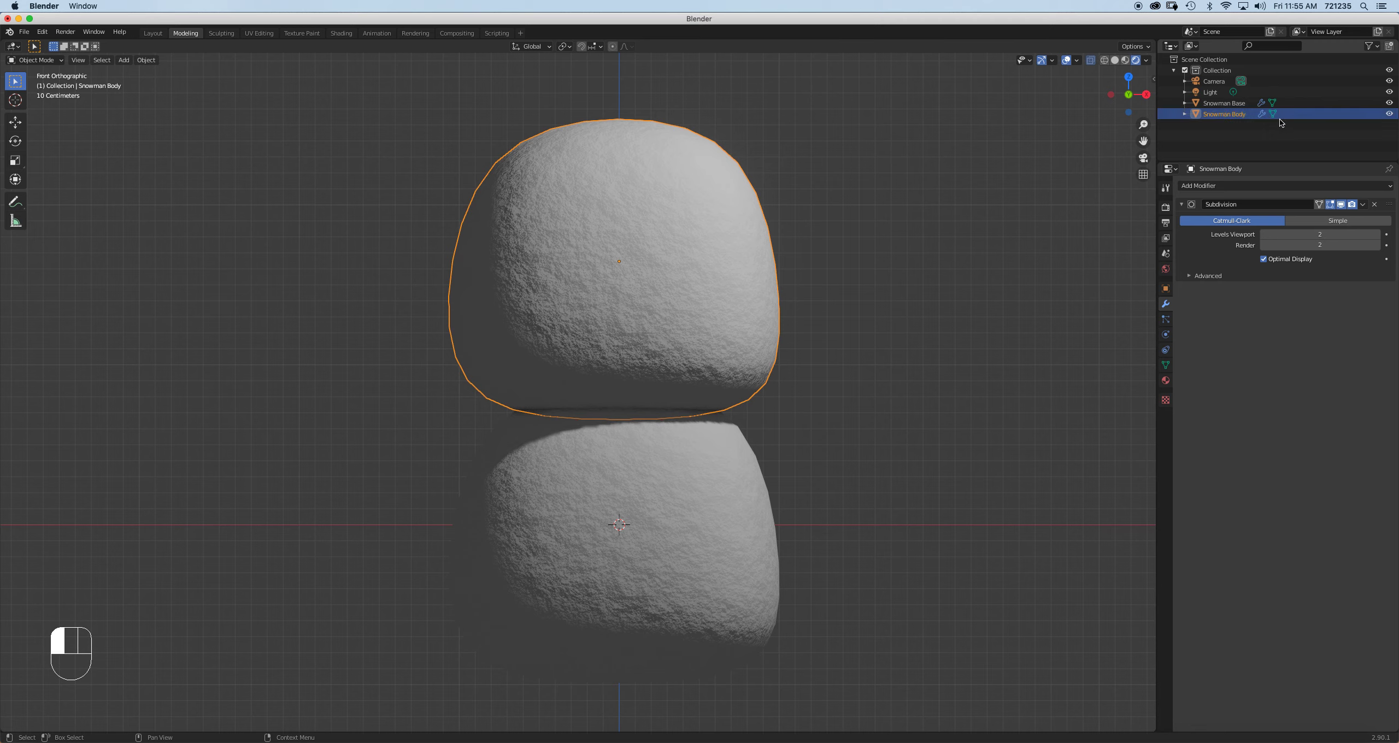
Scale the Snowman Body's entire mesh down by a factor of about 0.92 in Edit Mode
key(Tab)
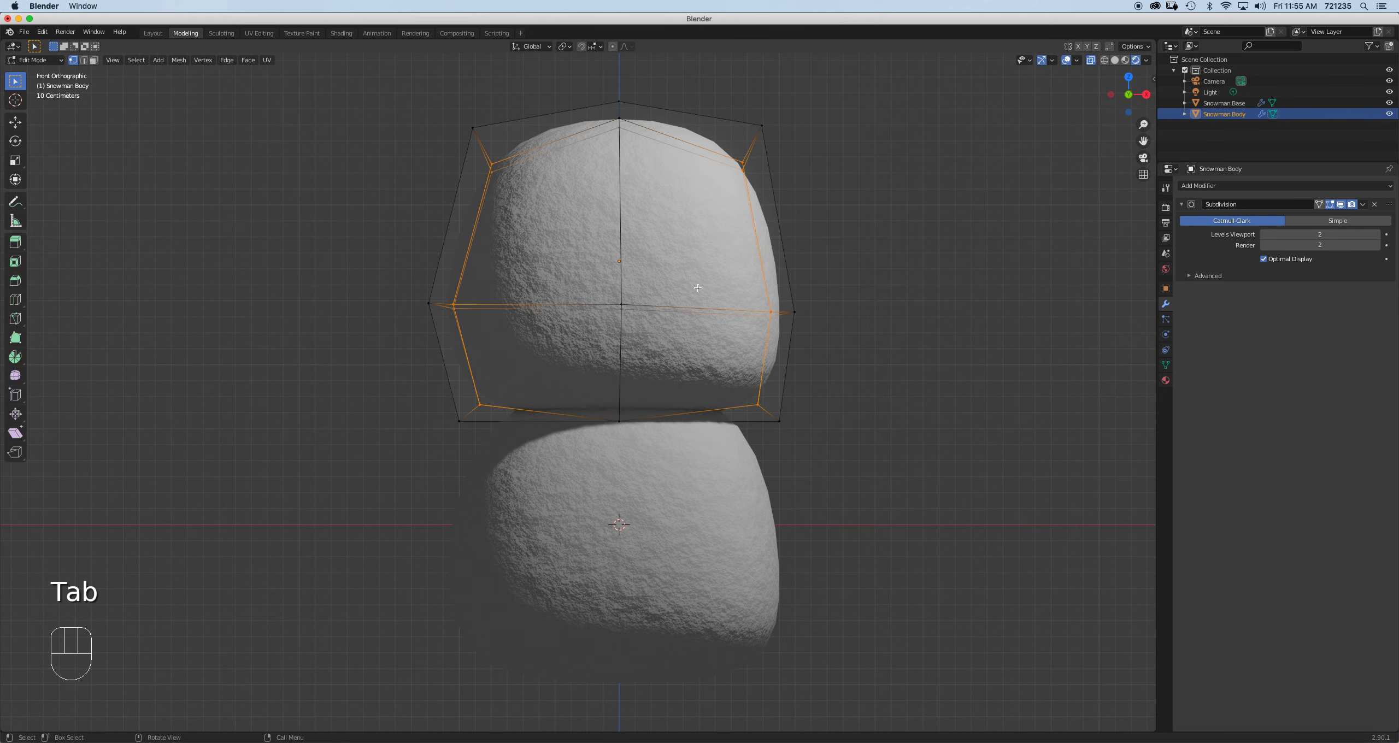
scroll(711, 309, down, 1)
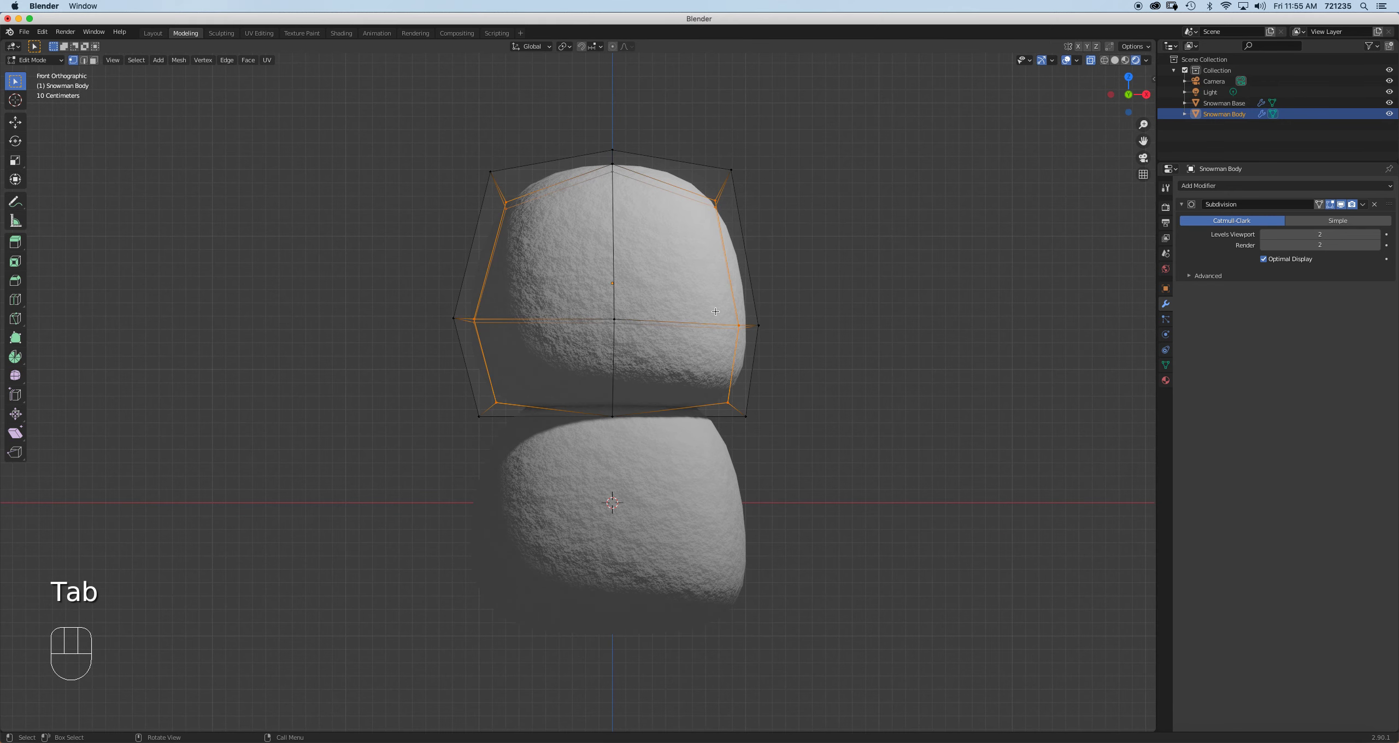
key(a)
key(s)
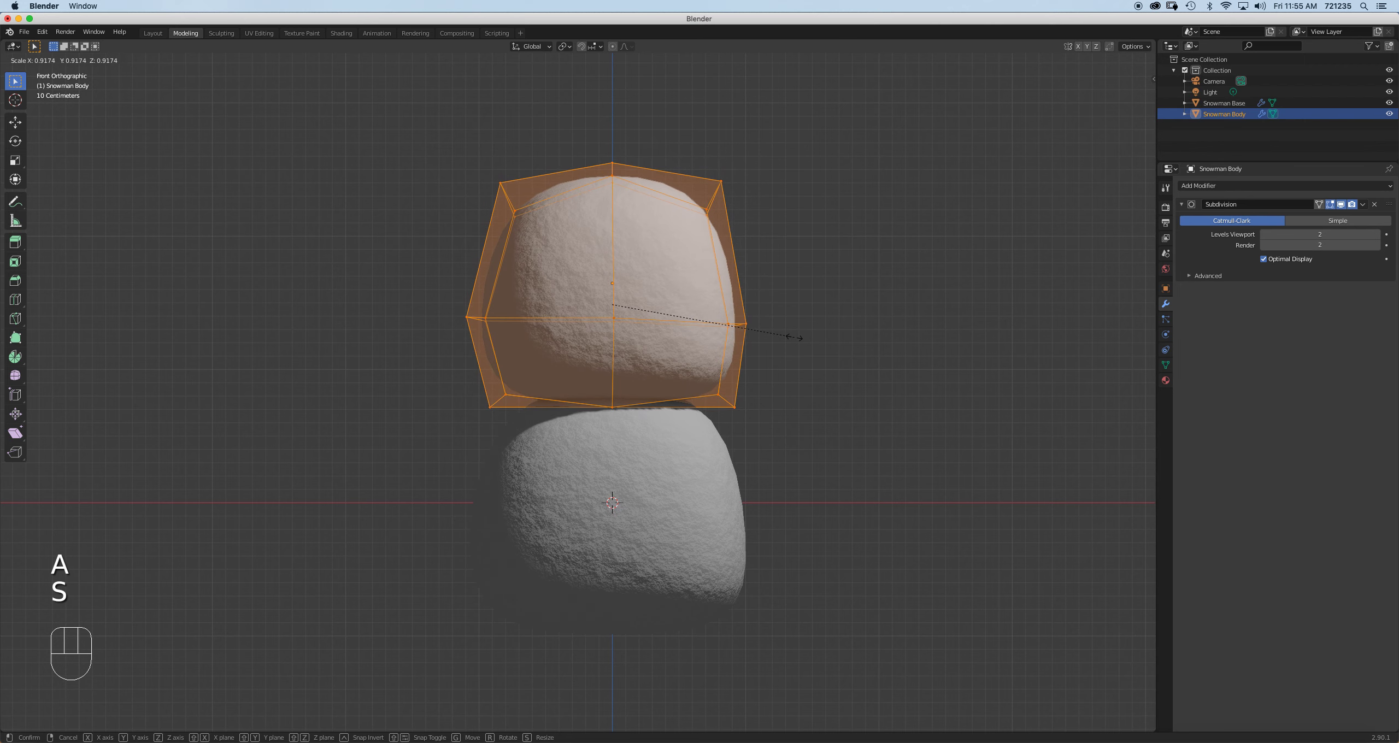
click(794, 337)
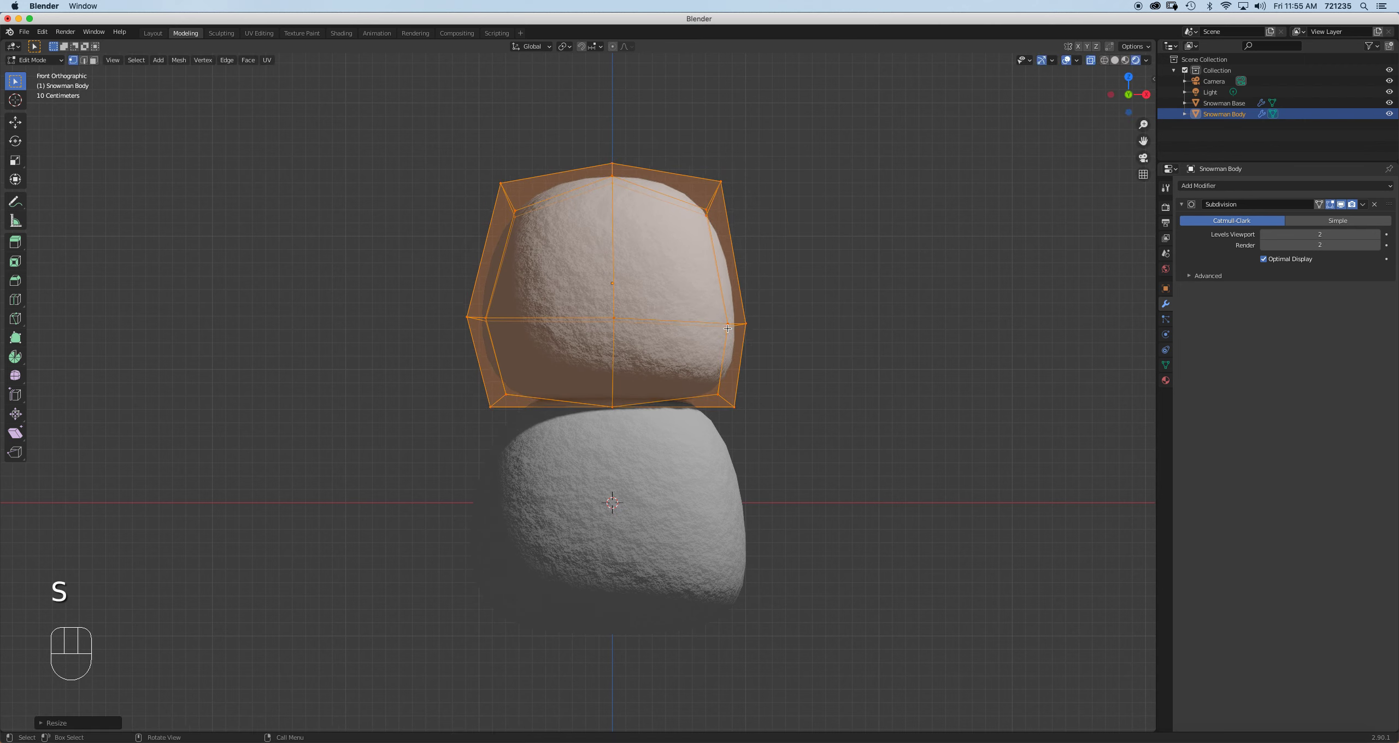
Rotate the Snowman Body object 90 degrees around the Z axis in Object Mode
key(Tab)
text(rz90)
key(Return)
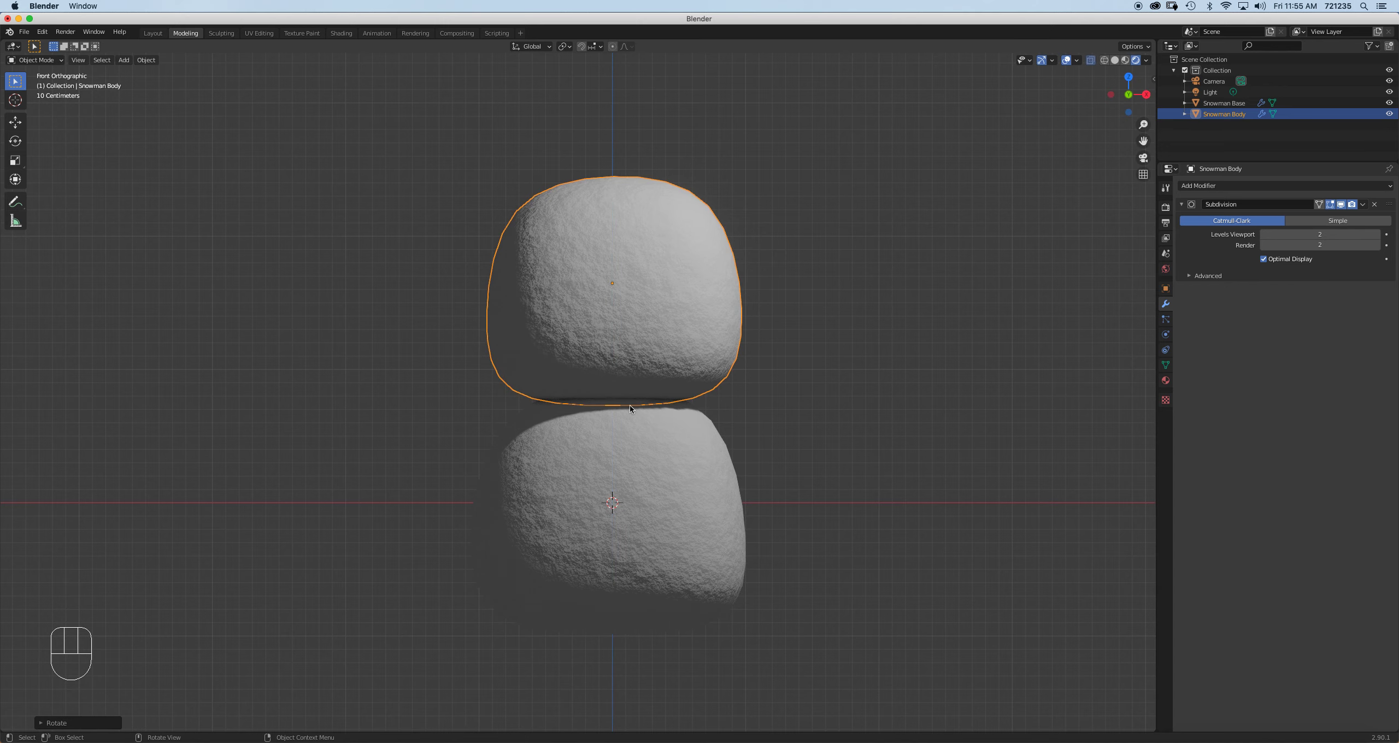
Shrink the Snowman Body's entire mesh further by a factor of about 0.9 and return to Object Mode
key(Tab)
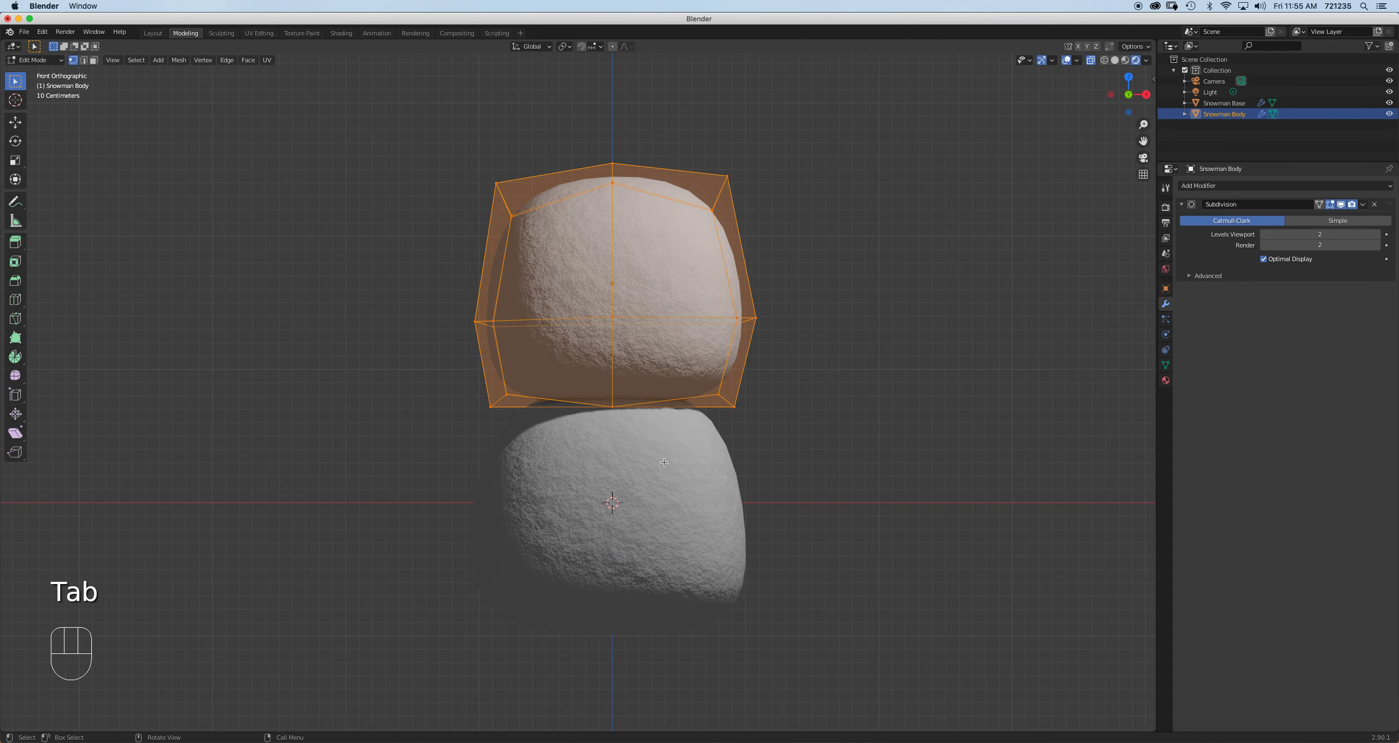
scroll(663, 424, up, 1)
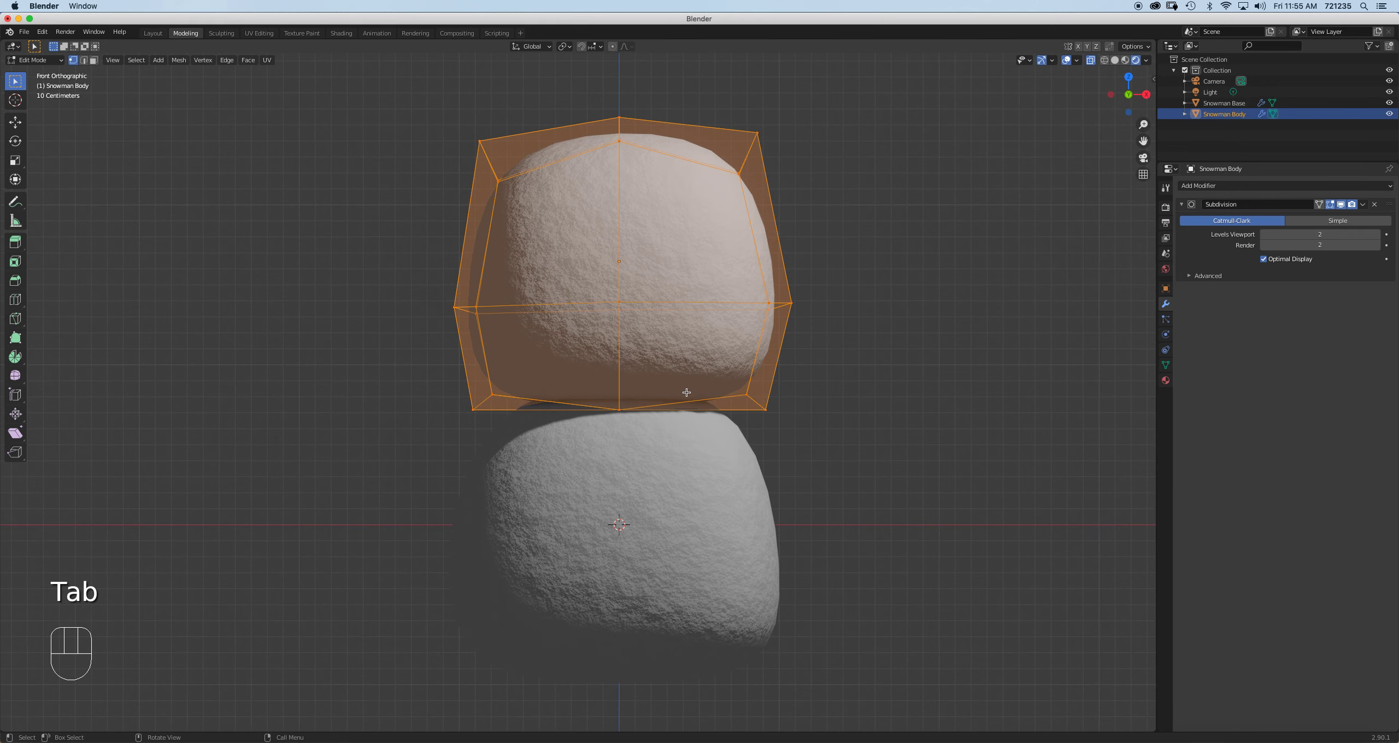
scroll(647, 420, up, 1)
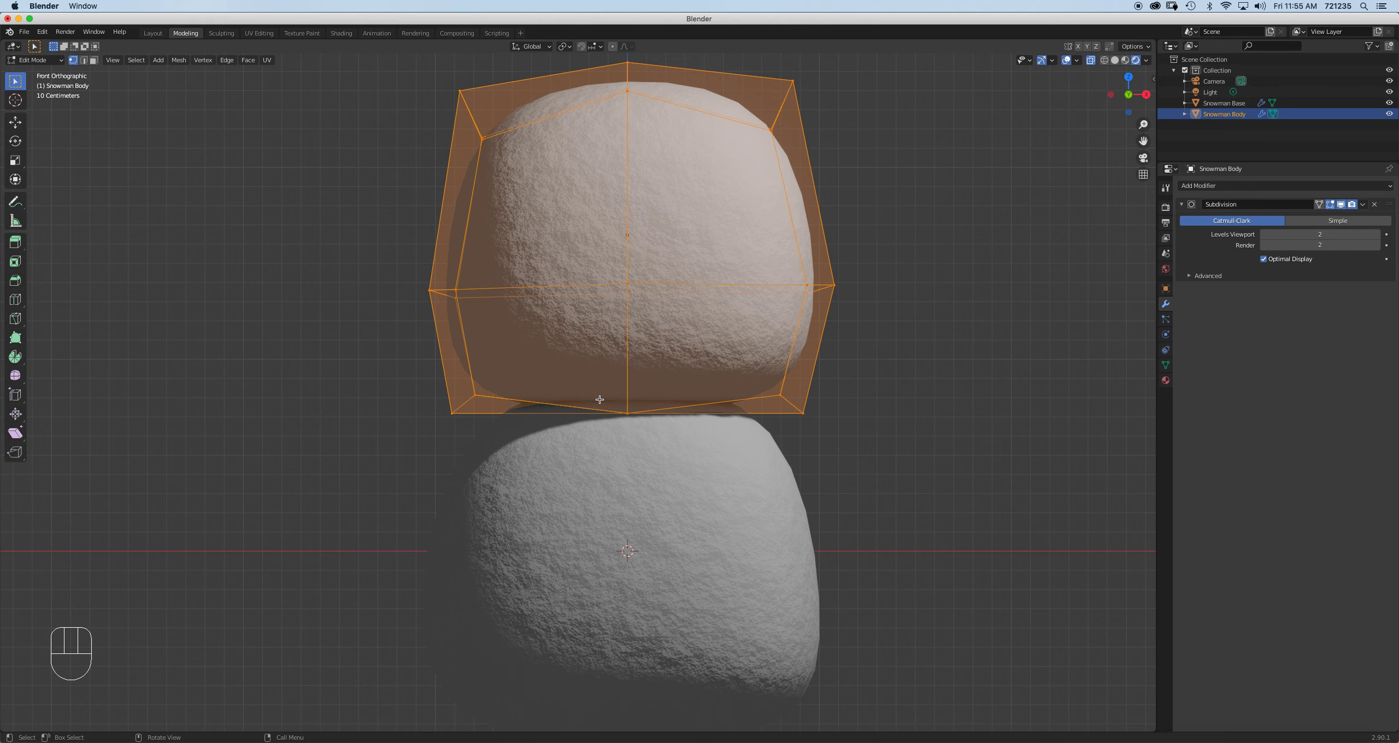
drag(421, 363, 515, 436)
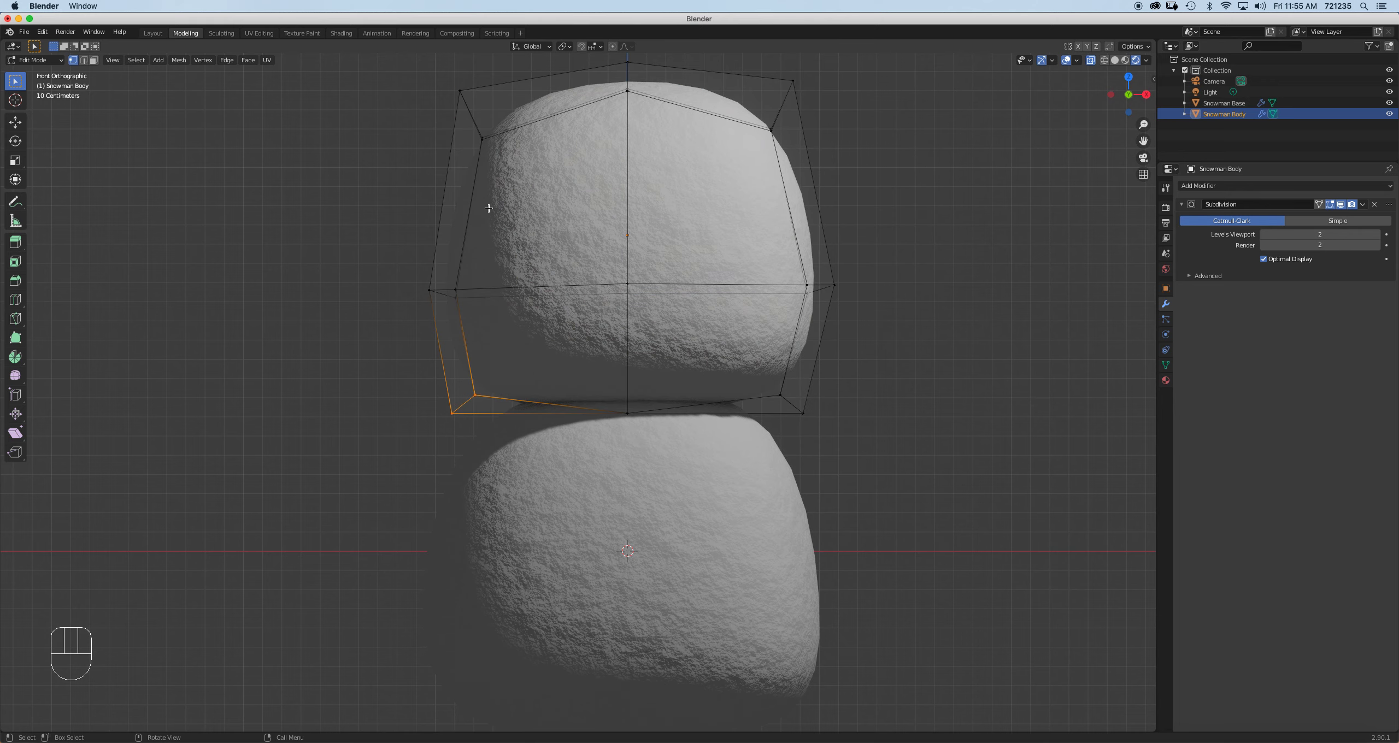
scroll(489, 208, down, 2)
key(a)
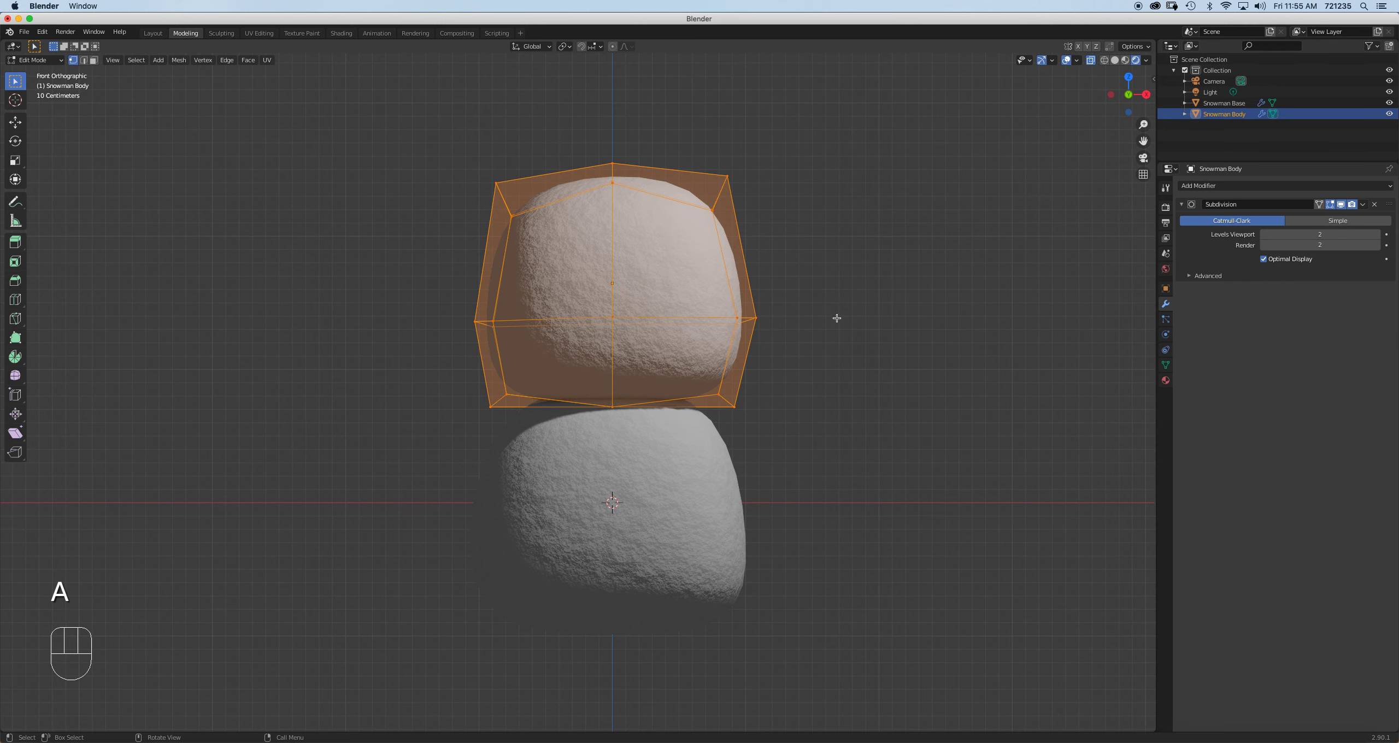
key(s)
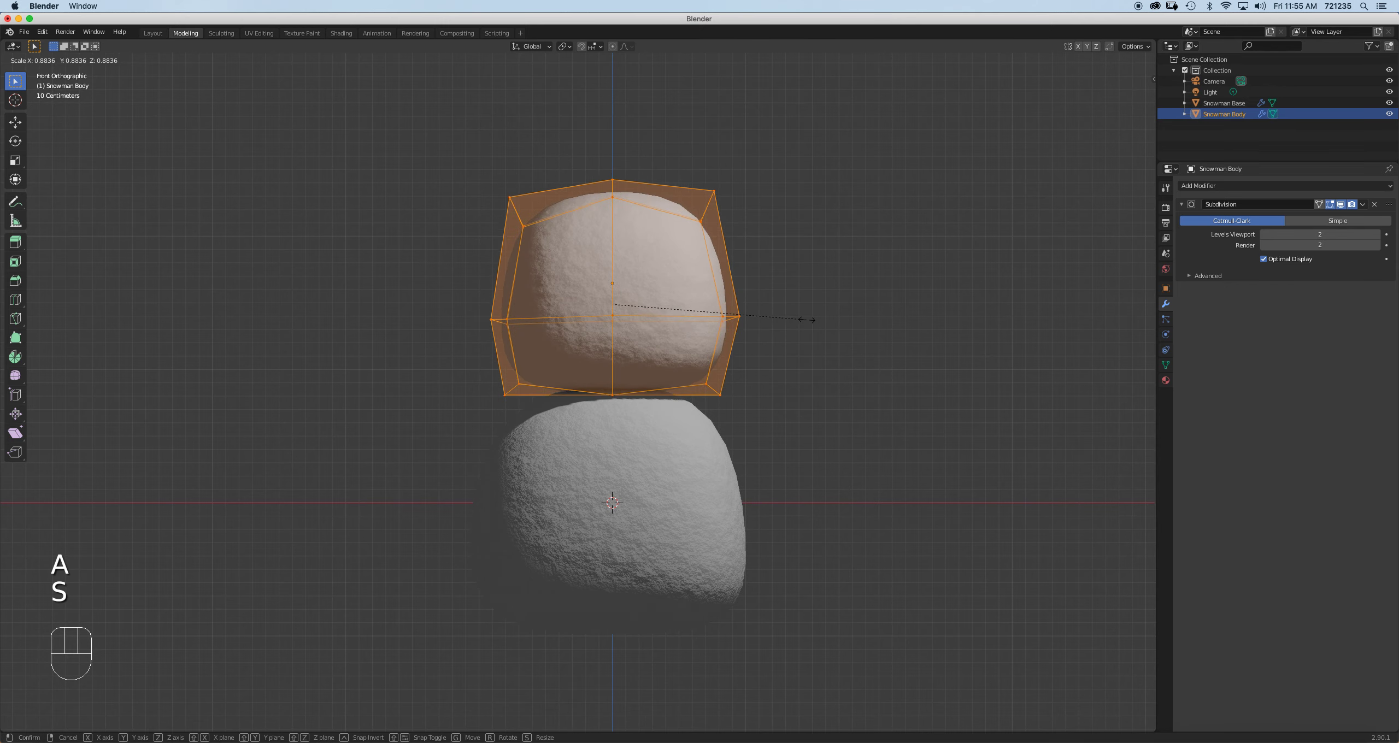
click(809, 316)
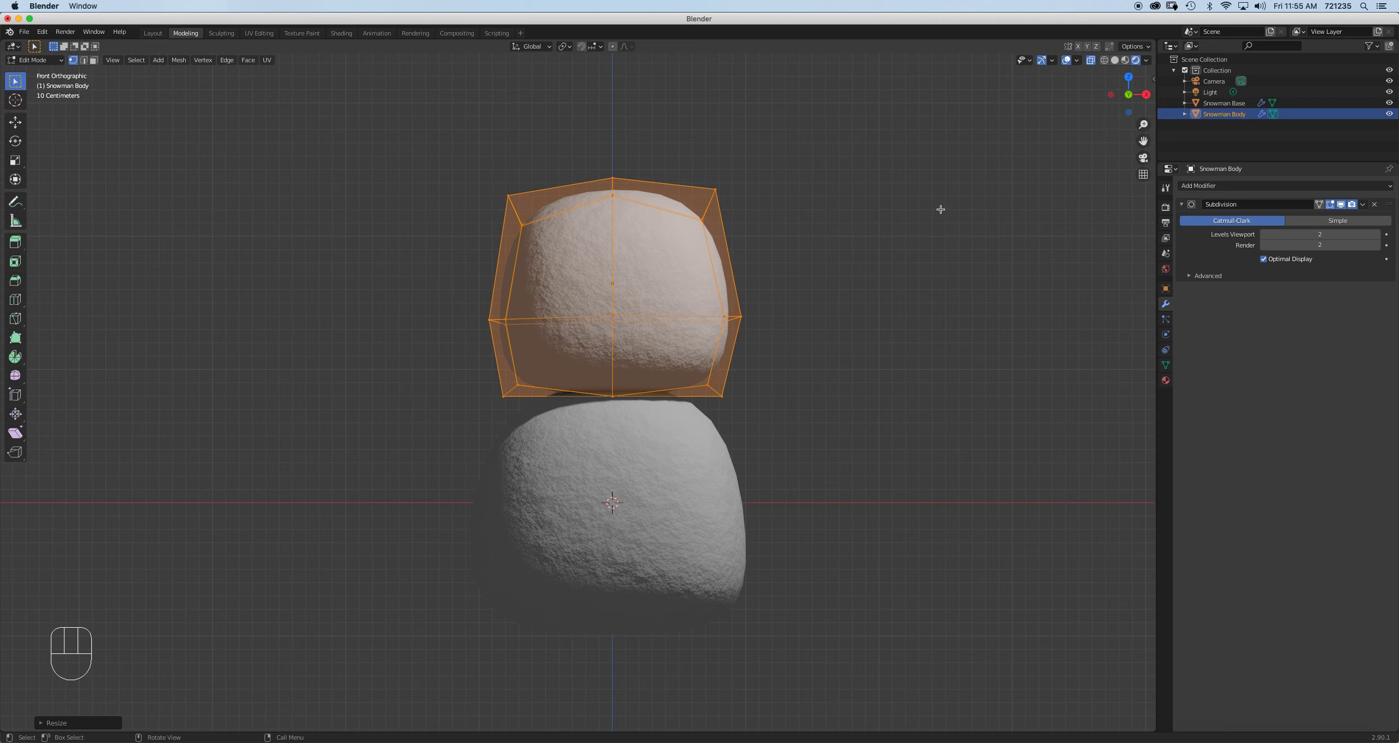
scroll(951, 207, down, 5)
key(Tab)
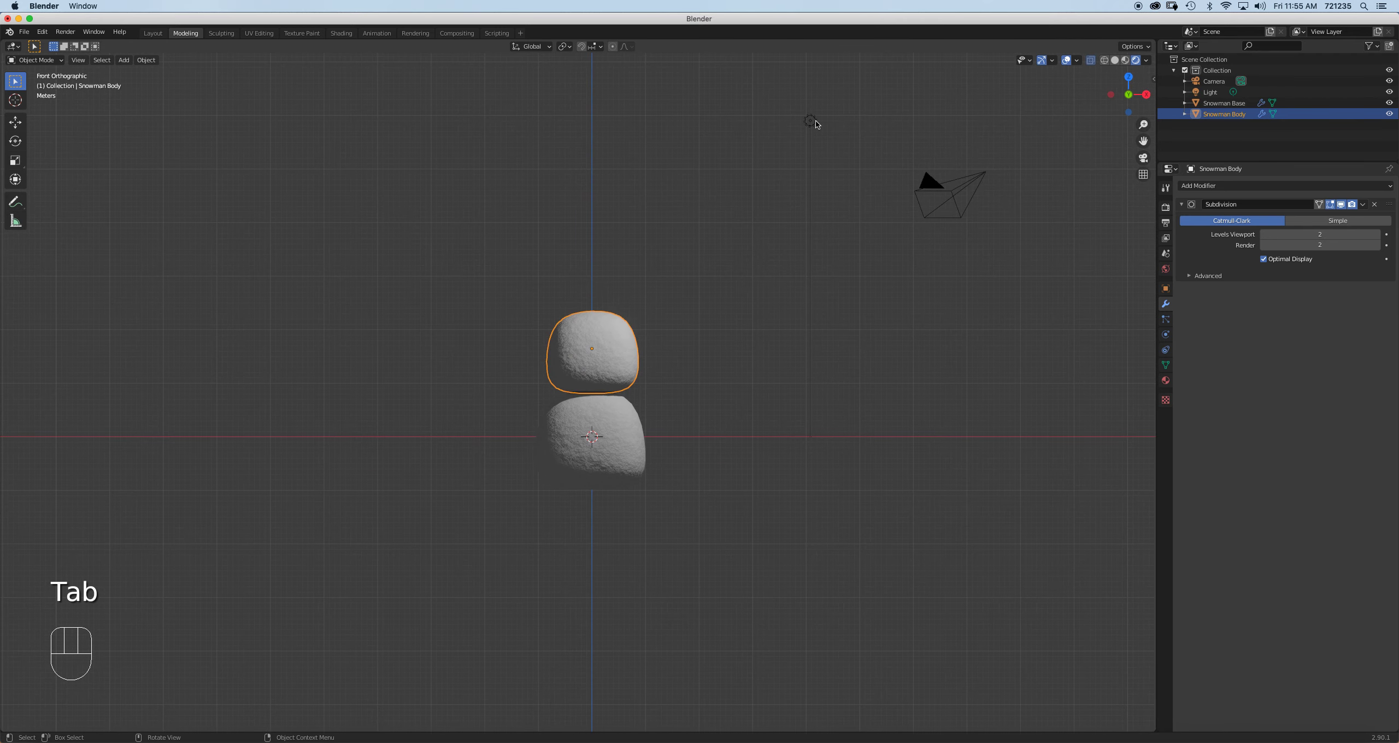
Duplicate the light and place the copy low in front of the snowman at about X -4.98 m, Y -4.23 m, Z -2.92 m
click(811, 120)
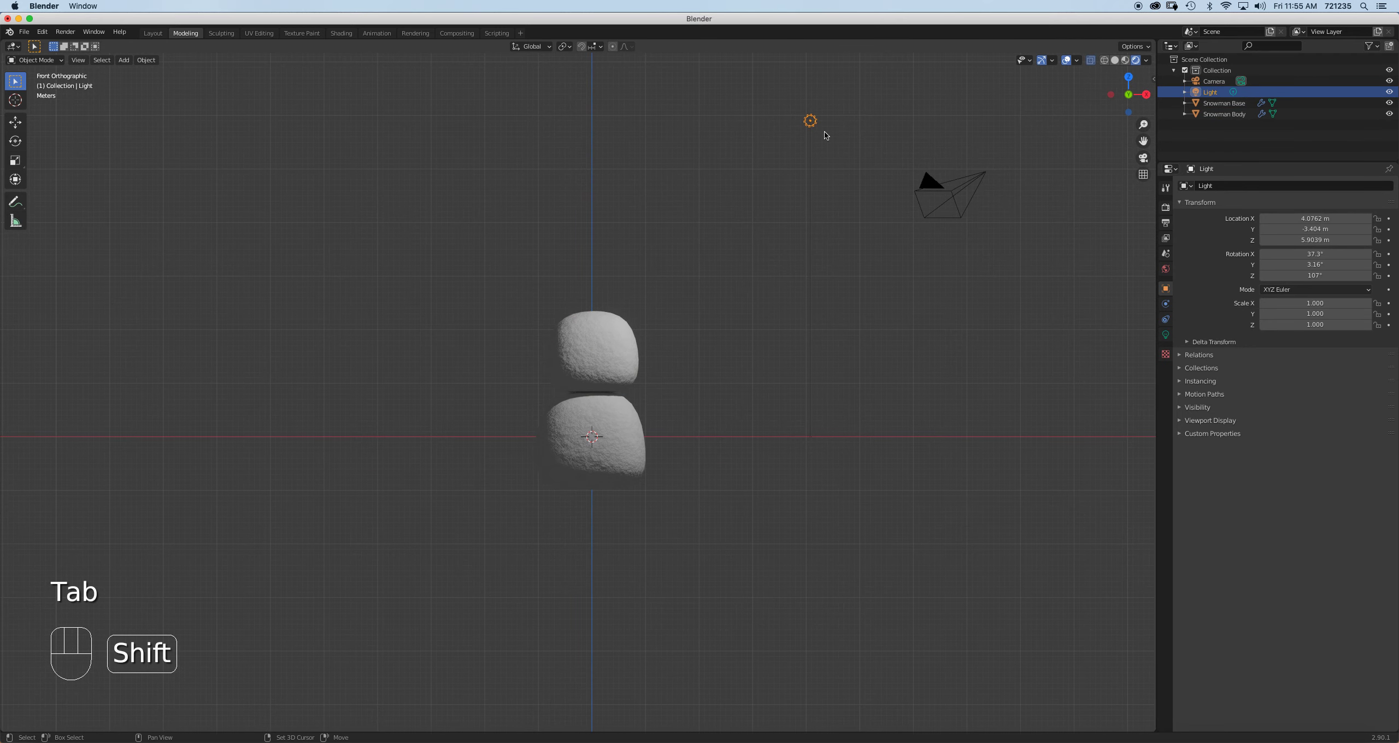
key(shift+d)
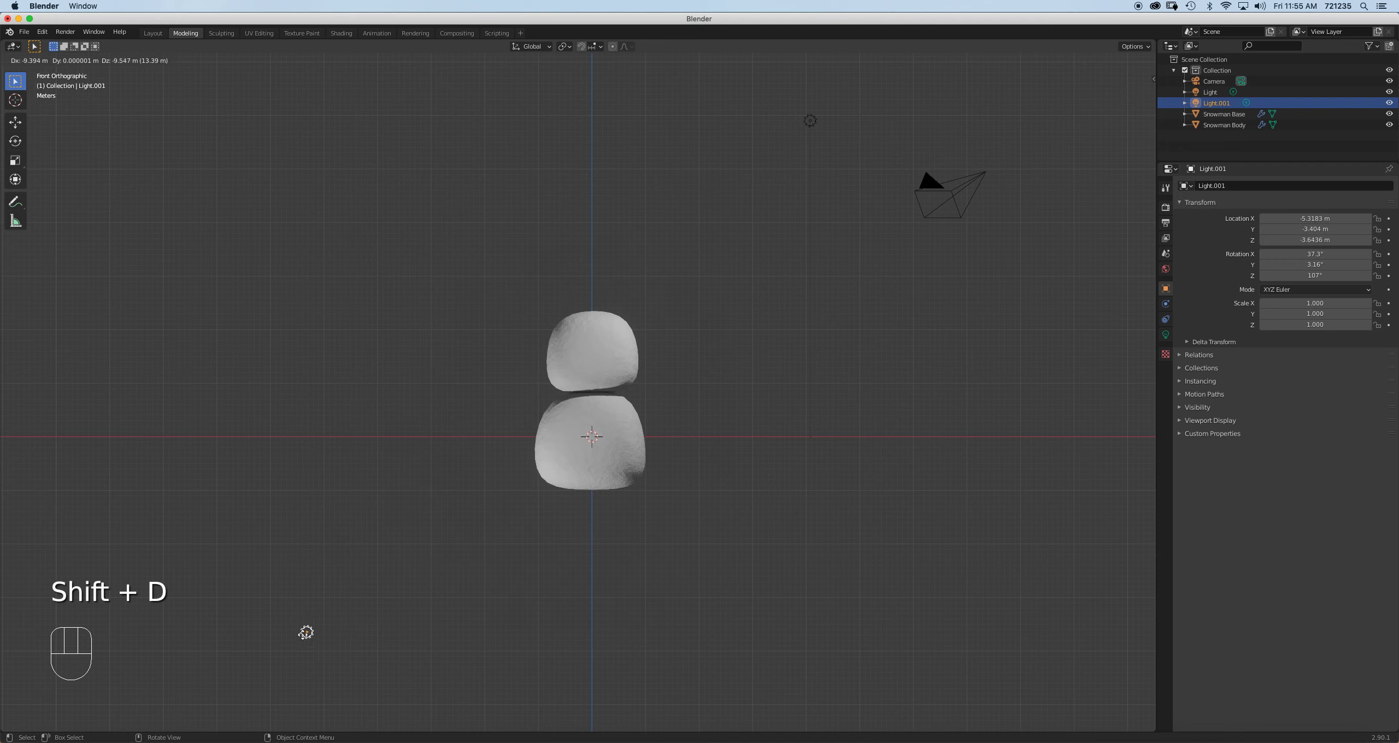
click(362, 608)
middle_drag(585, 380, 485, 465)
key(g)
click(438, 404)
middle_drag(438, 405, 543, 339)
key(KP_1)
scroll(603, 364, up, 5)
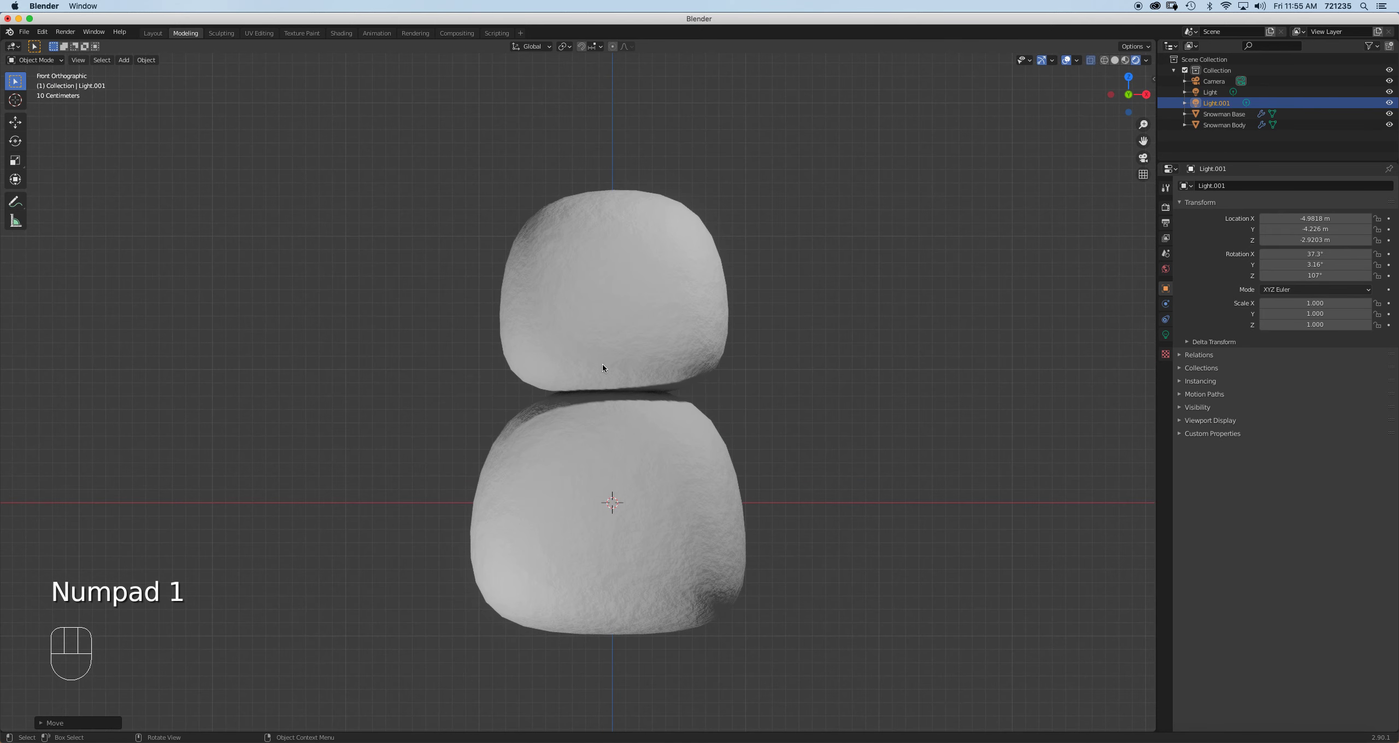
scroll(603, 364, up, 1)
Lower the power of Light.001, trying 500 W and settling on 300 W
click(605, 322)
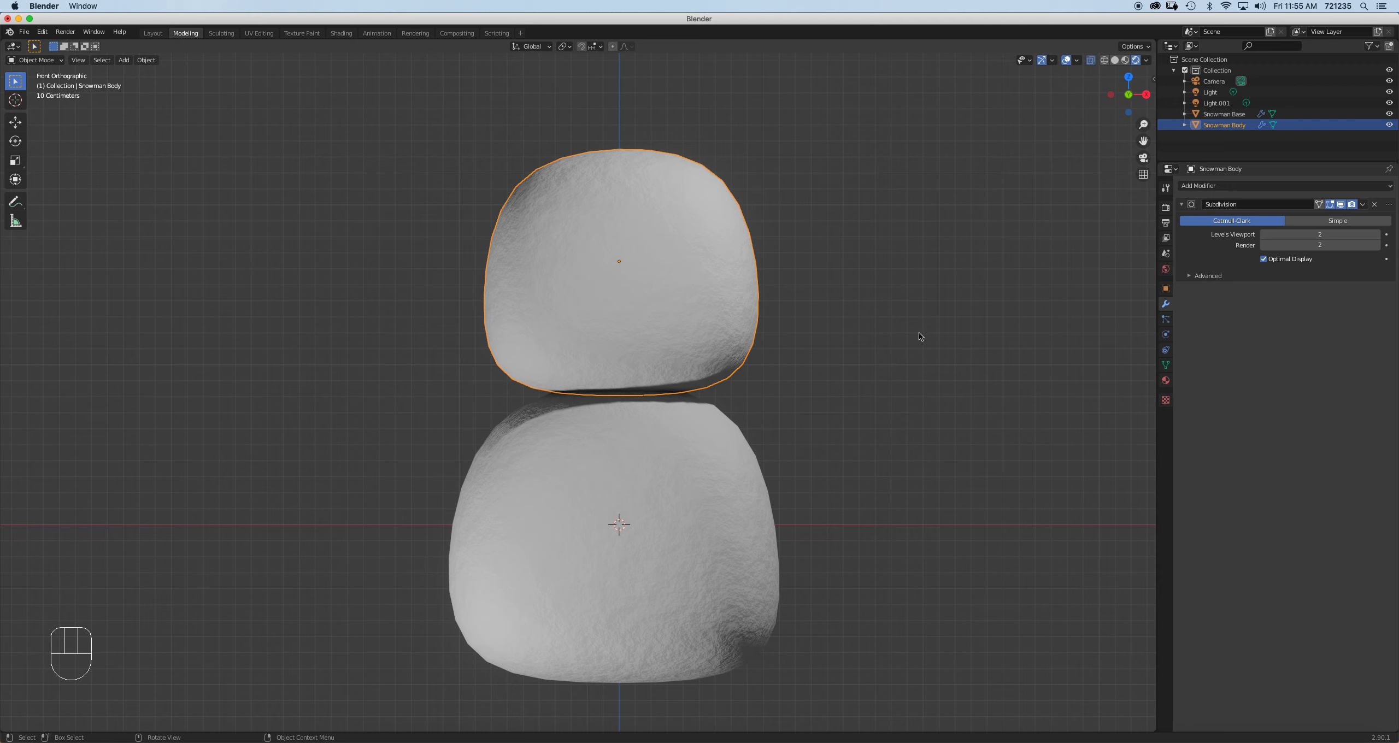
click(1224, 103)
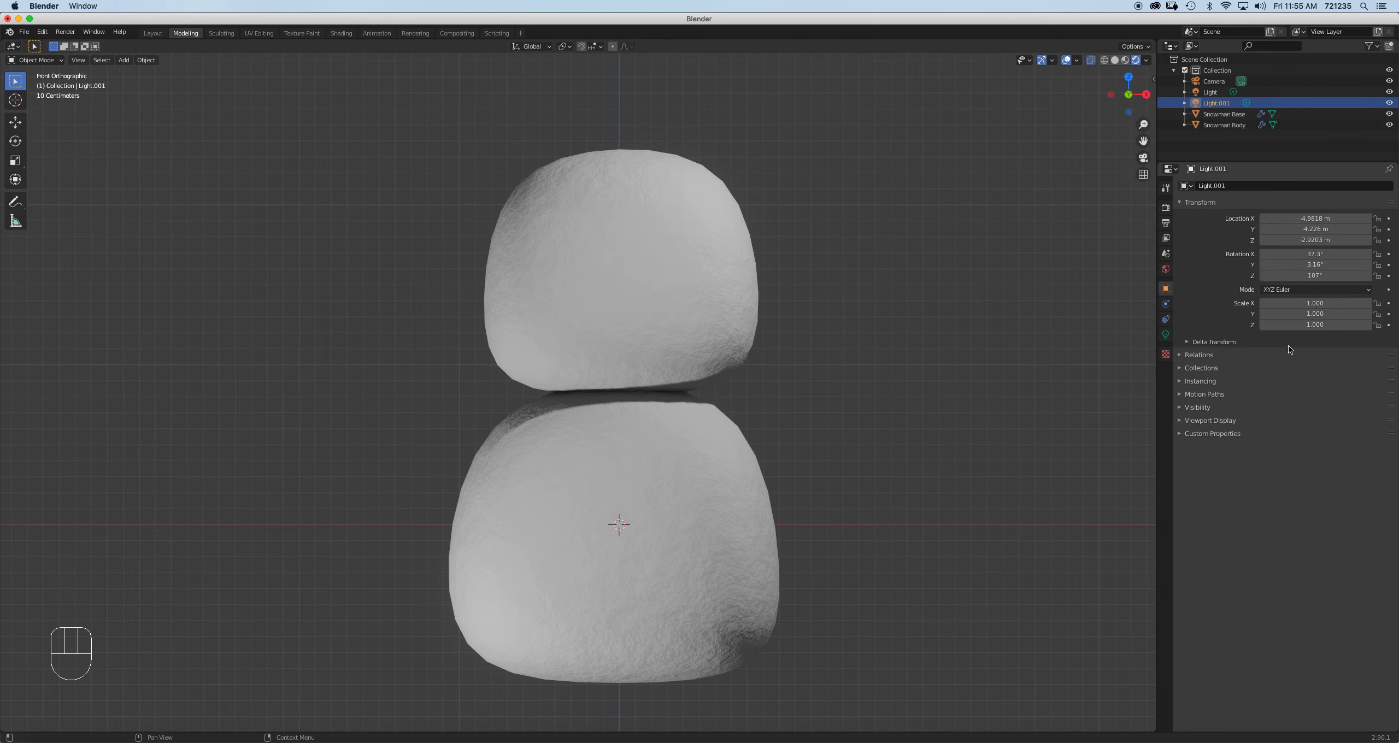
click(1166, 335)
click(1312, 257)
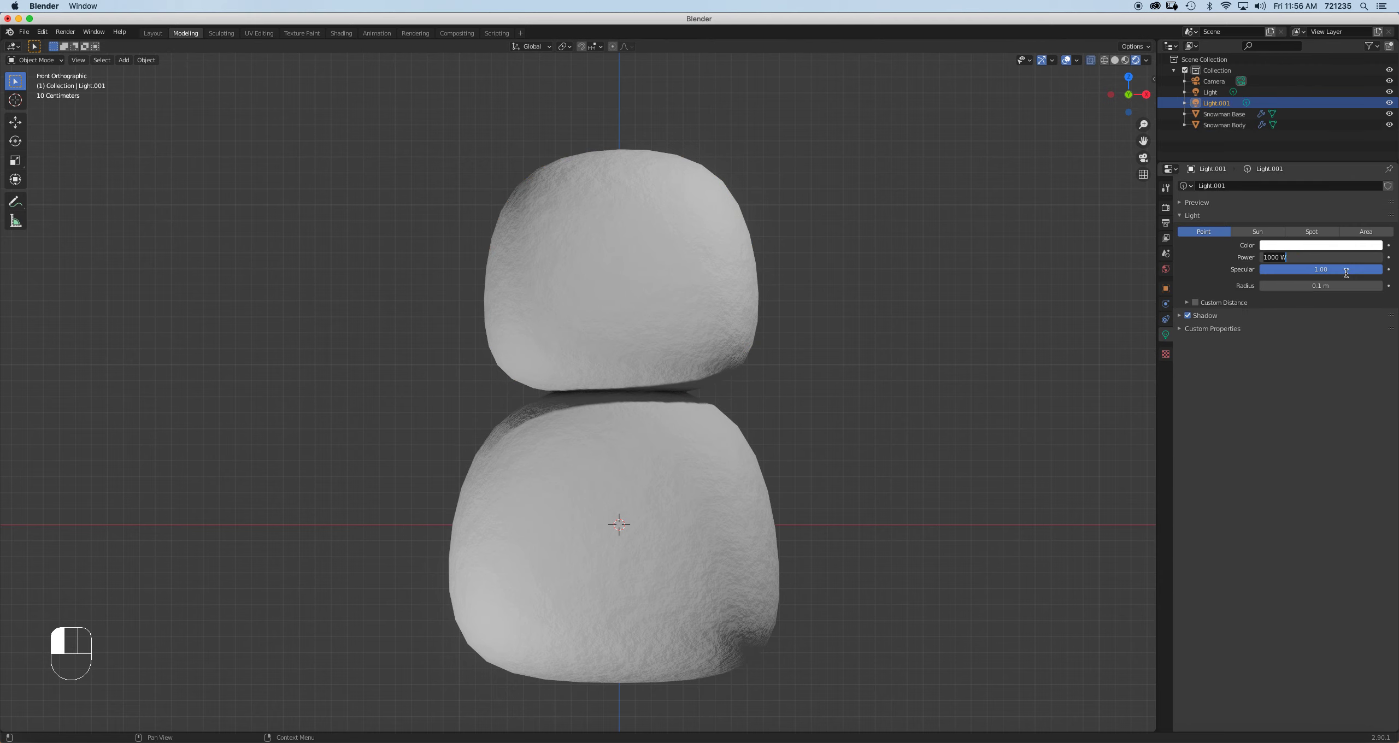
text(500)
key(Return)
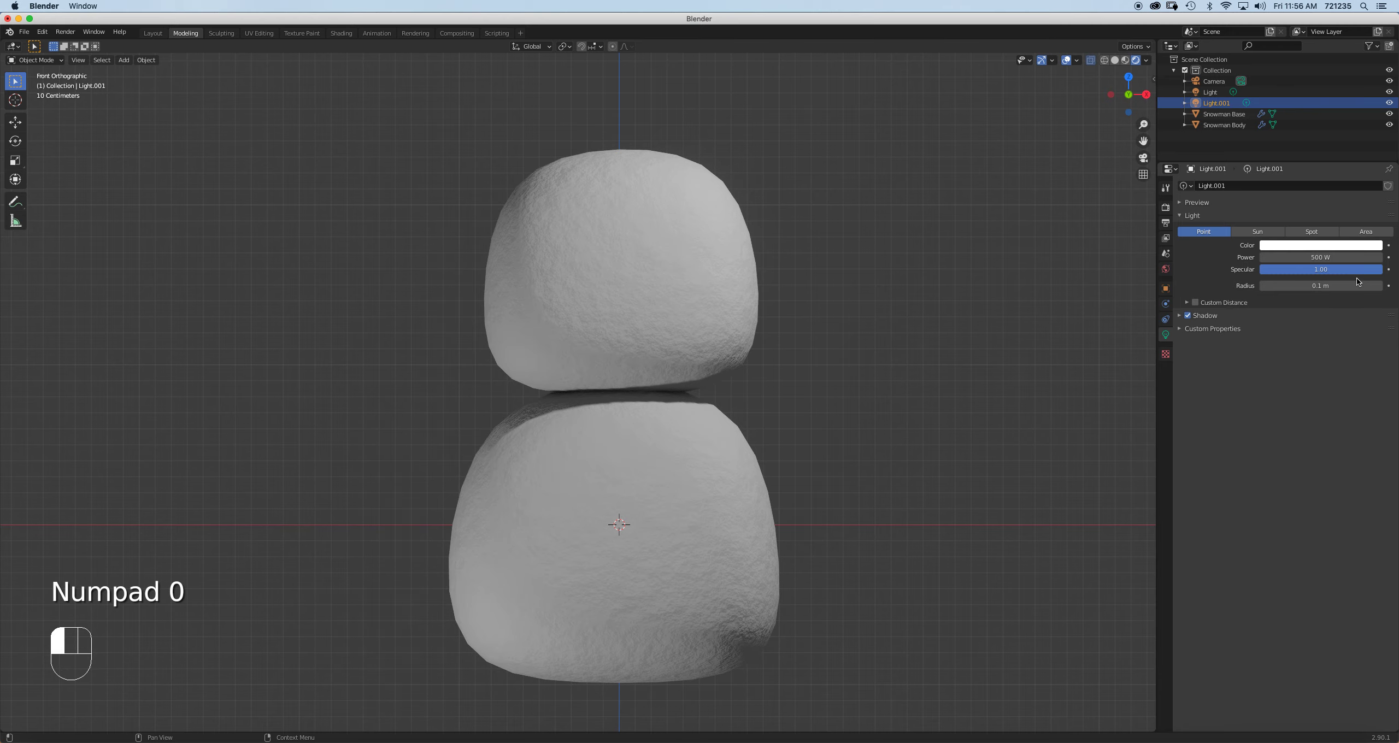
click(1317, 257)
text(300)
key(Return)
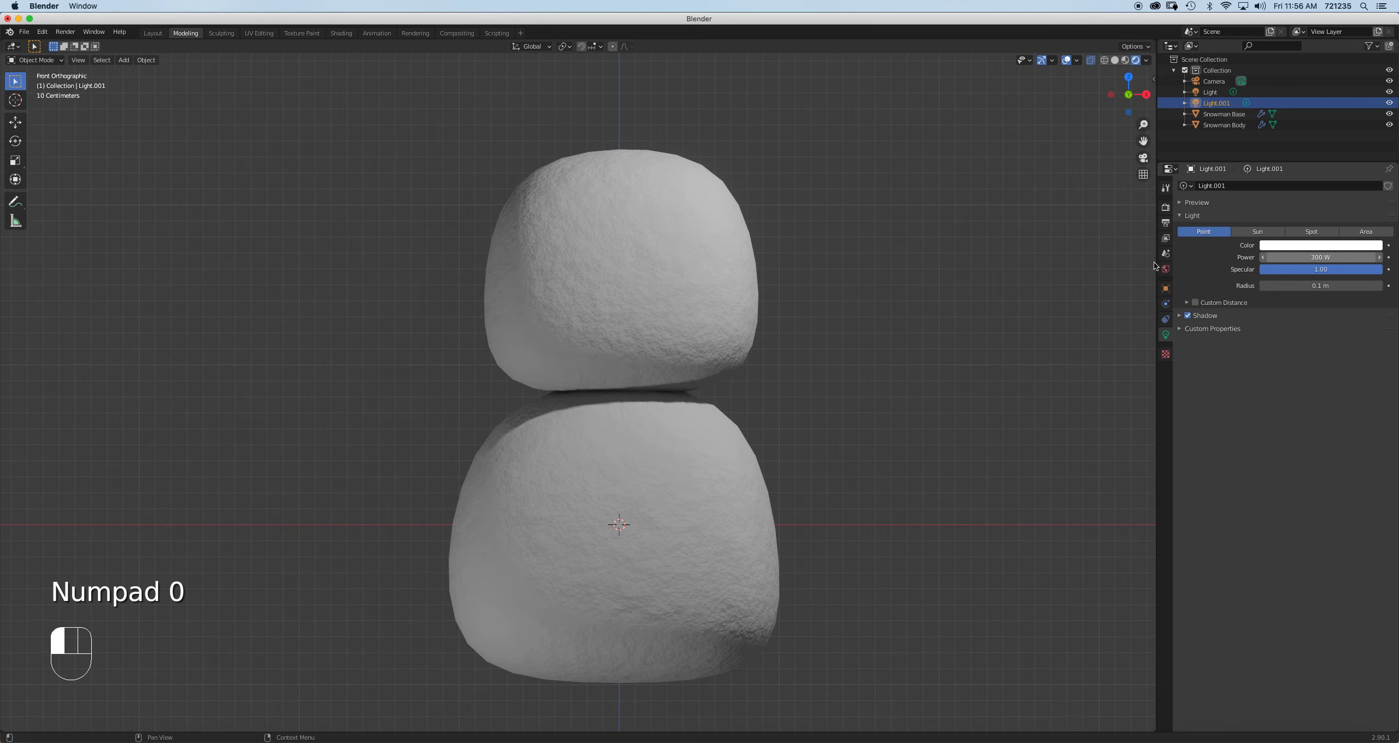
Select the Snowman Body's bottom centre vertex in Edit Mode and move it down toward the base section in front view
click(634, 307)
key(Tab)
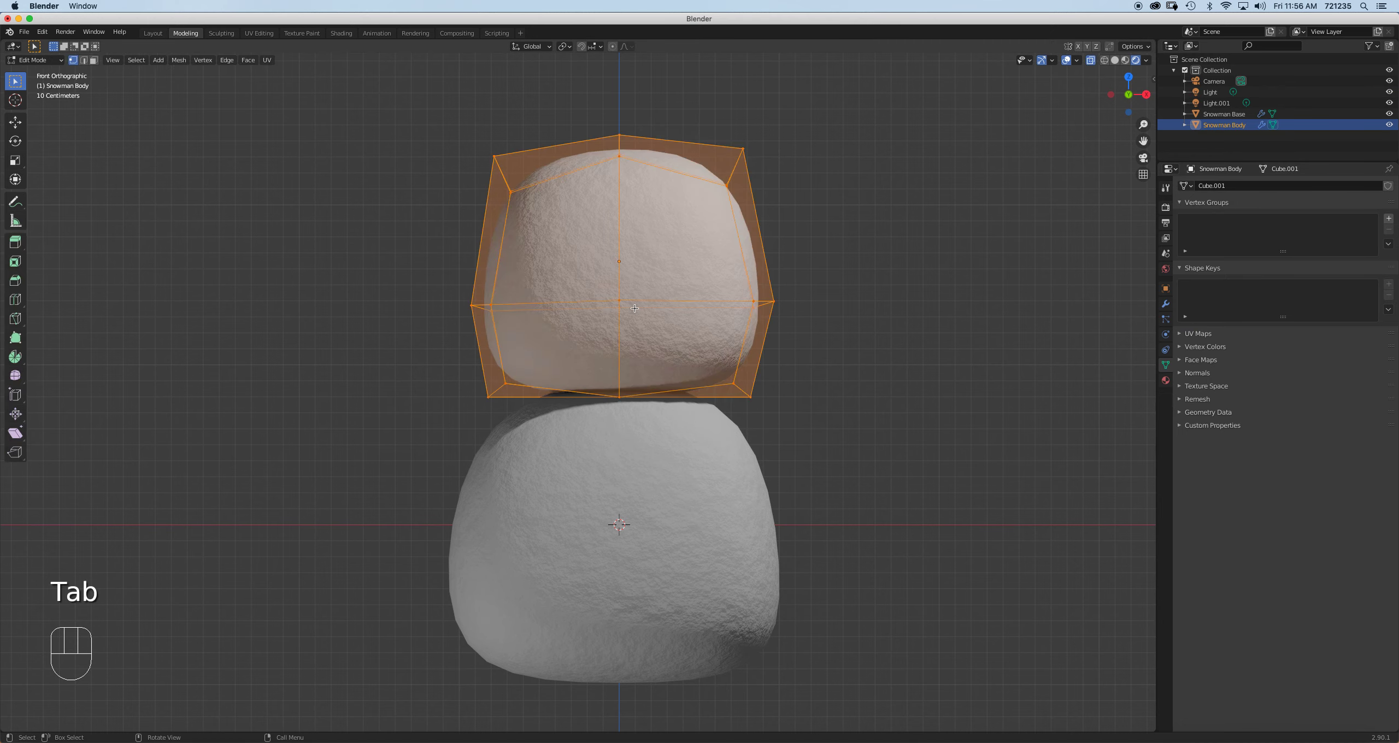
scroll(541, 335, up, 2)
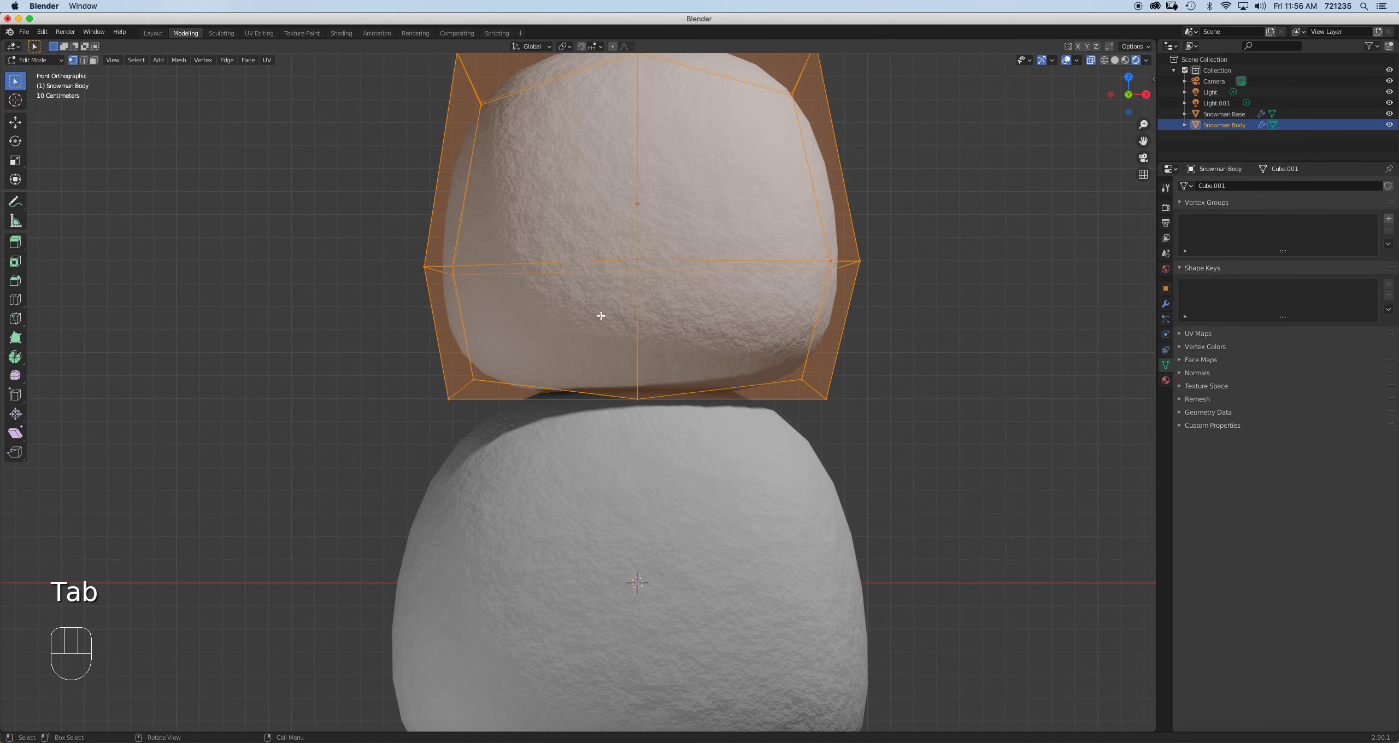
scroll(602, 317, down, 1)
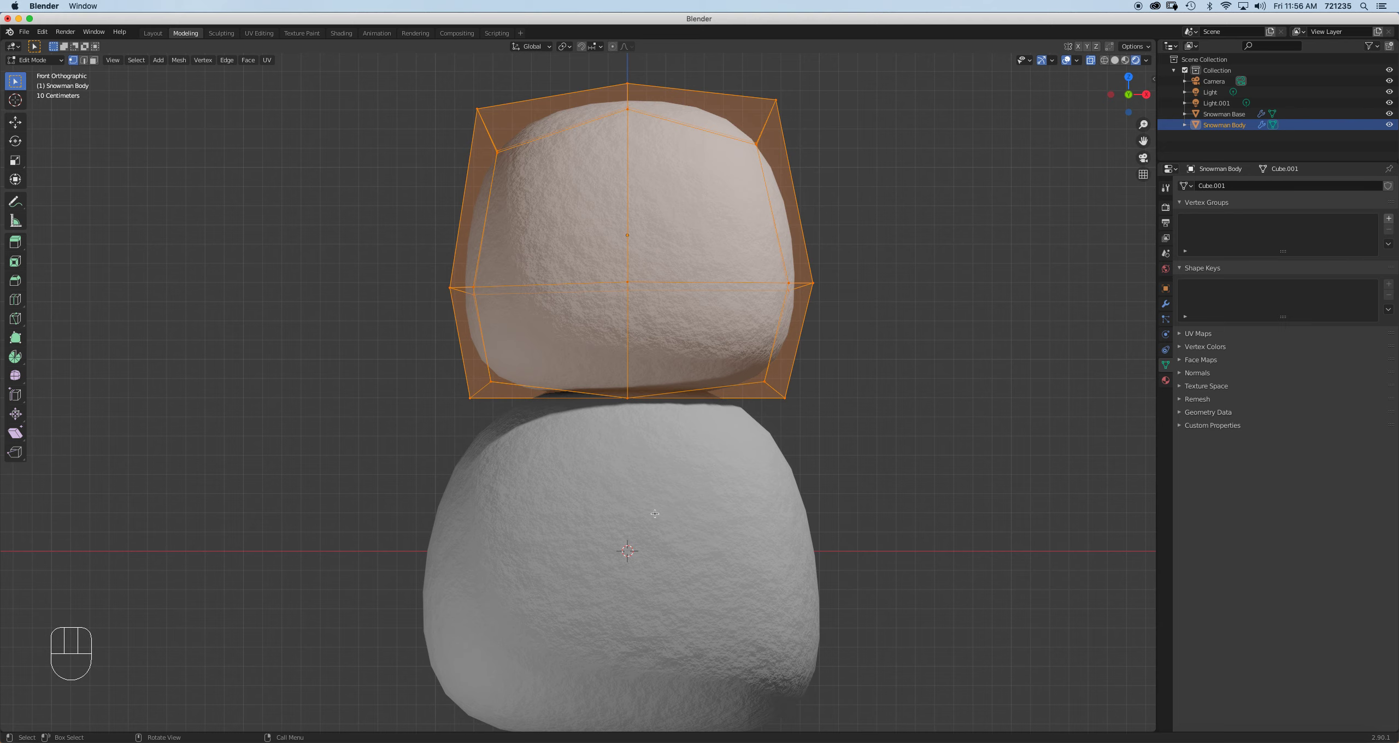
click(637, 407)
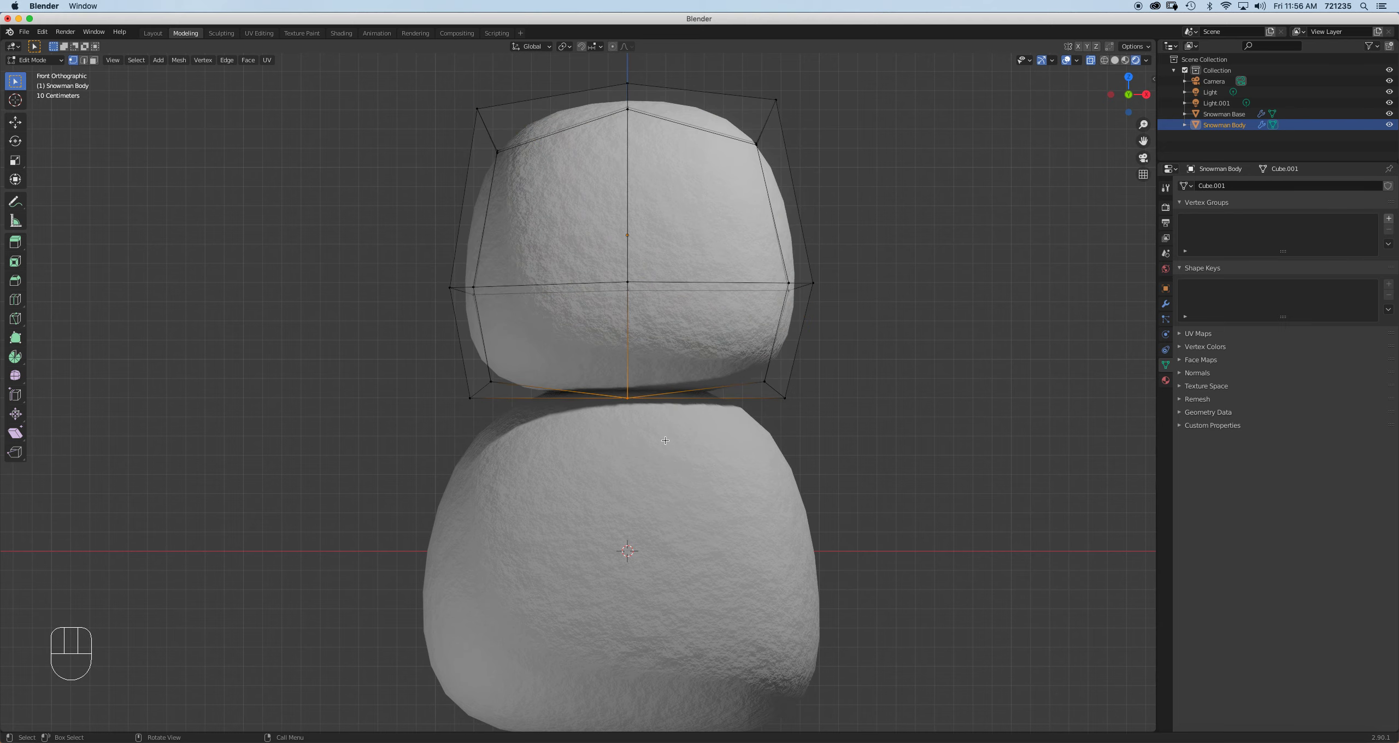
click(627, 397)
mouse_move(618, 401)
middle_down()
mouse_move(528, 395)
mouse_move(607, 413)
middle_up()
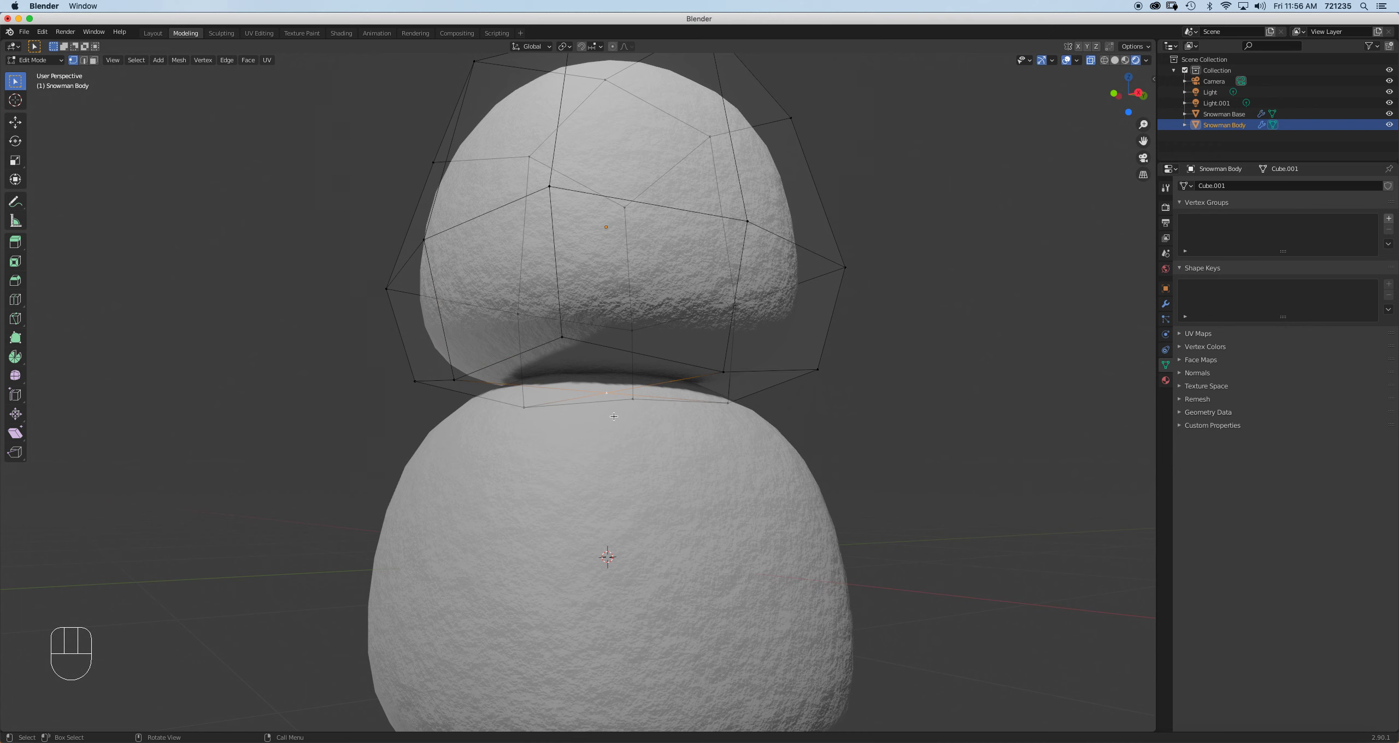
key(KP_1)
key(g)
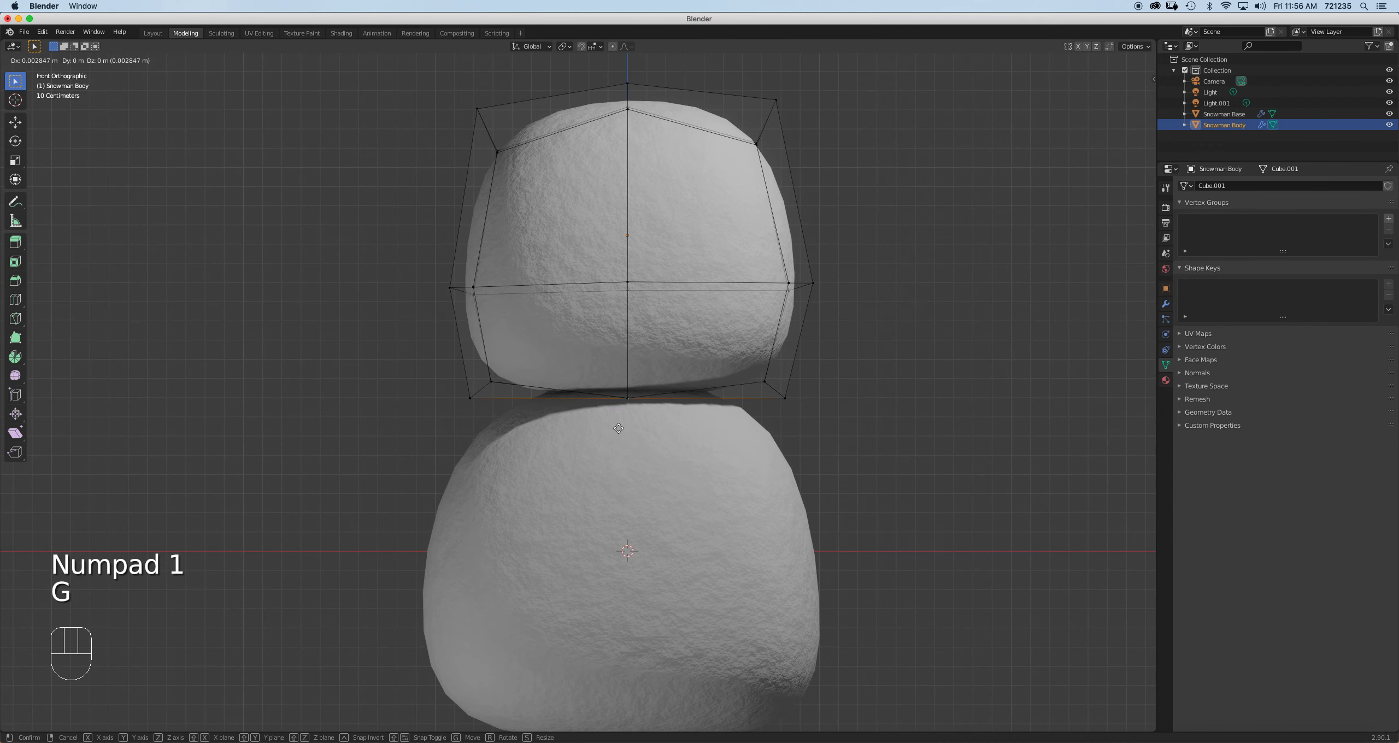
click(754, 413)
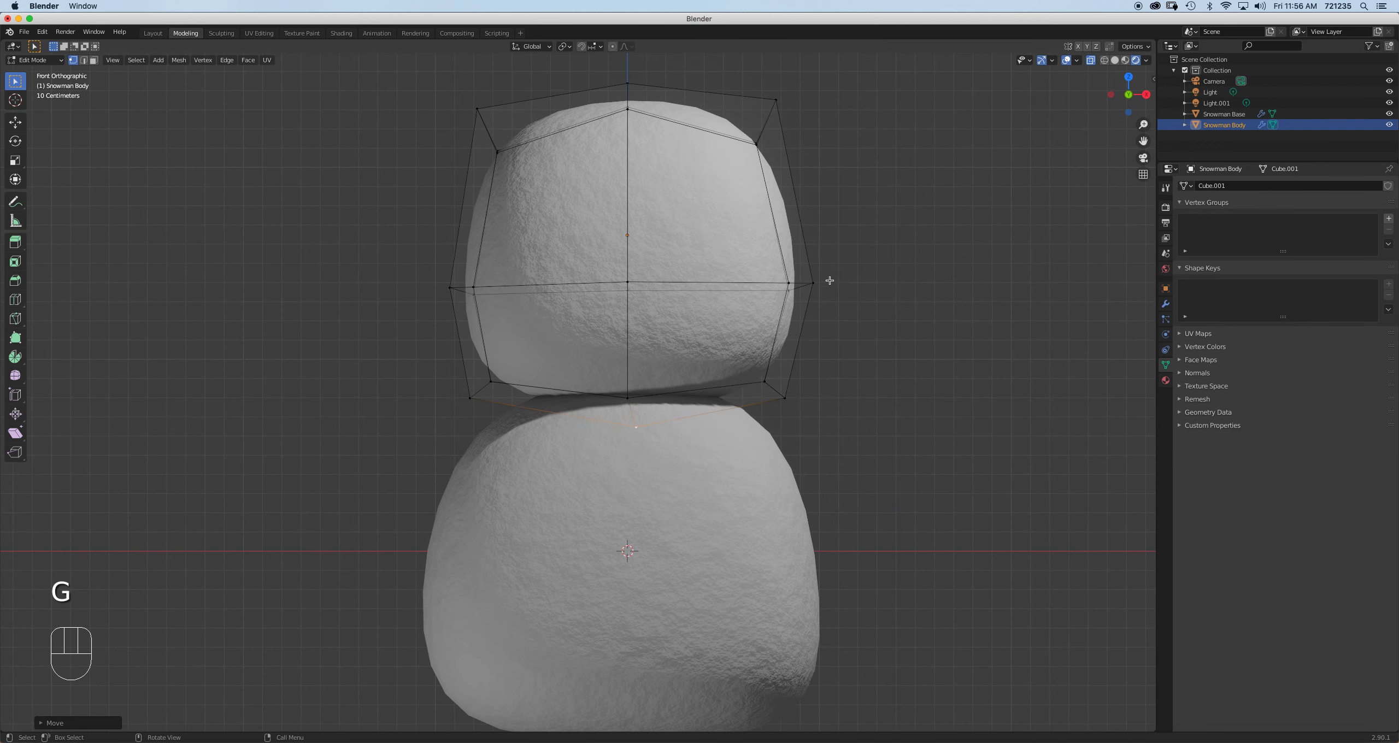
Lower the Snowman Body's top vertices slightly in front view and pull the vertices of both outer sides inward to narrow it
drag(460, 72, 884, 204)
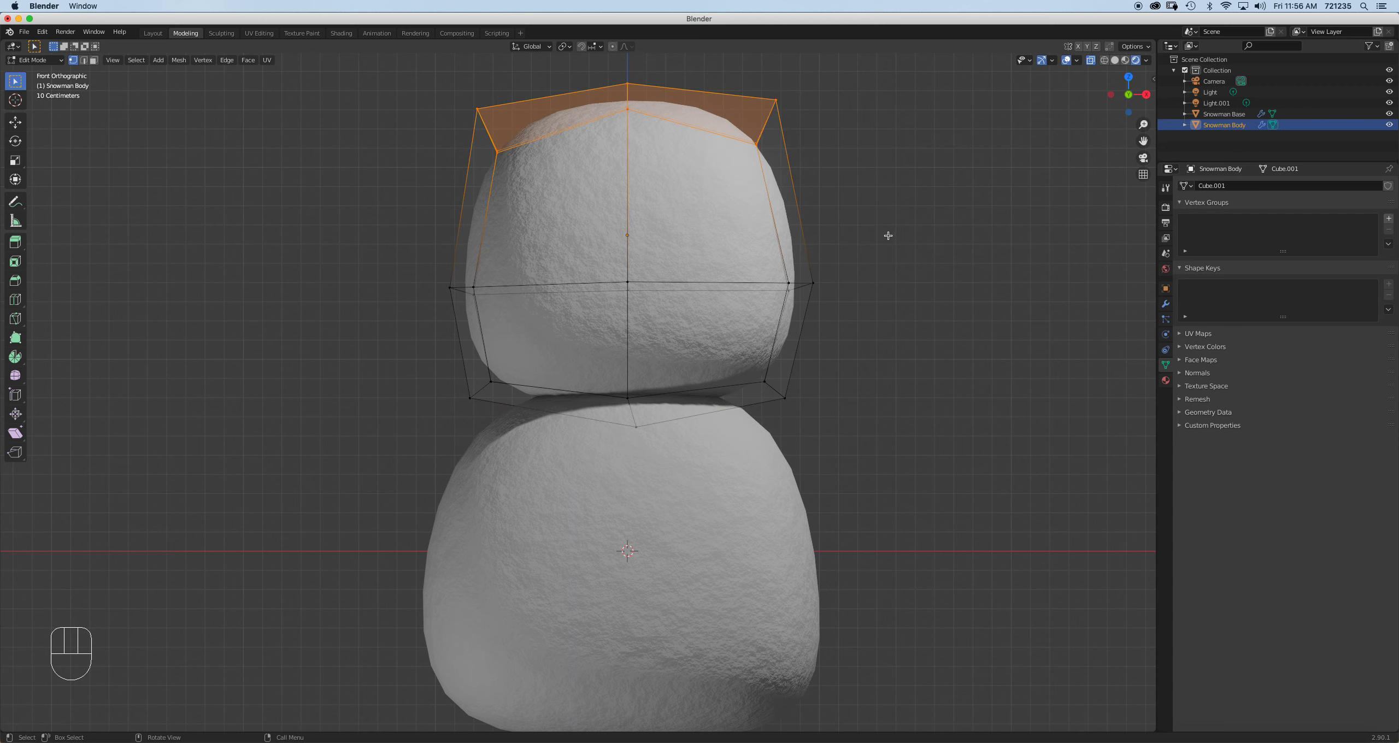
key(g)
click(890, 285)
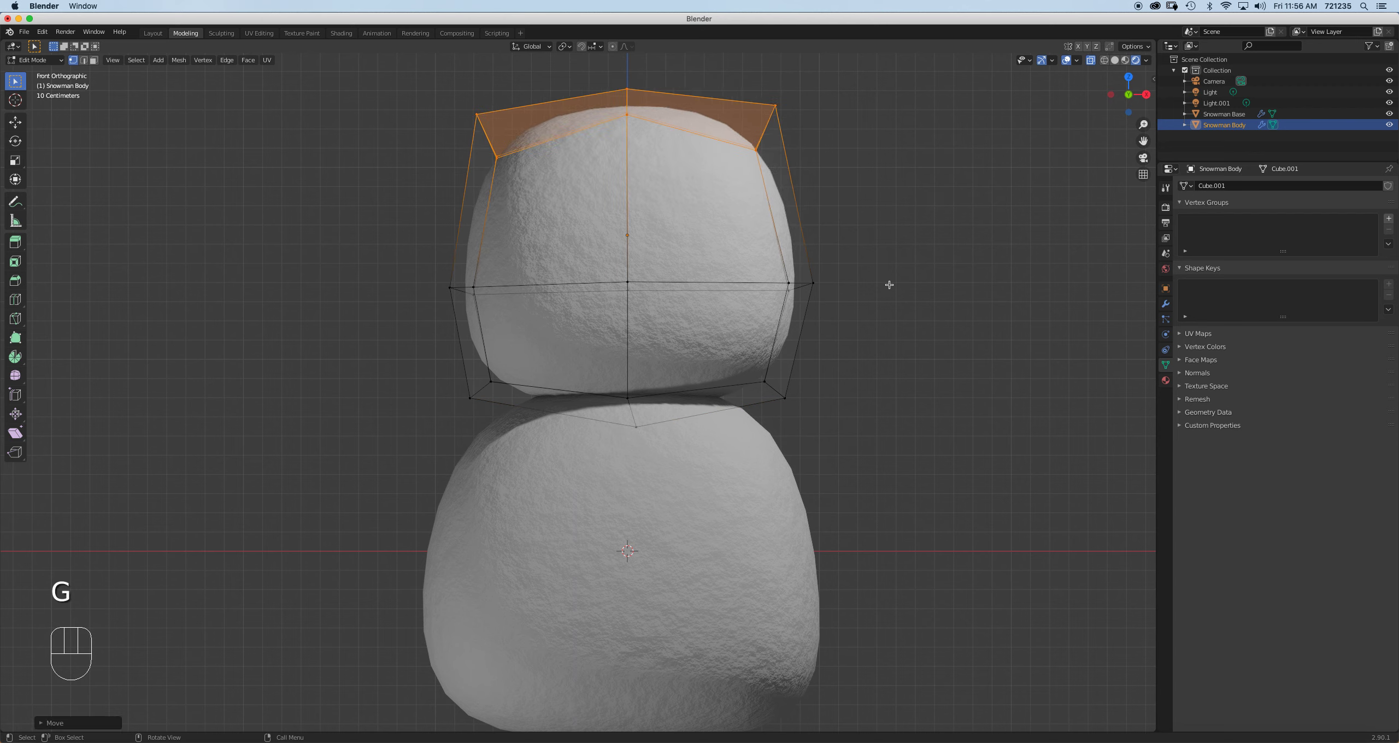
drag(909, 491, 719, 76)
key(g)
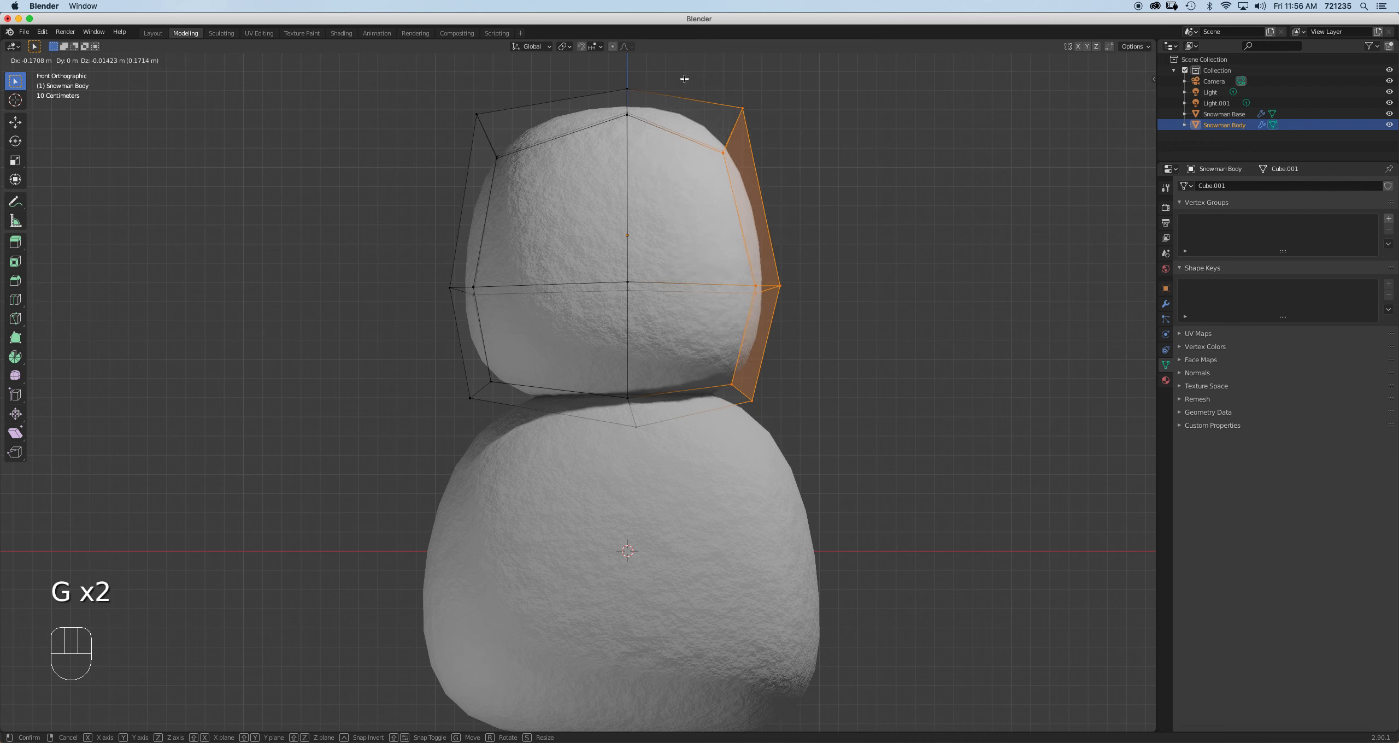
click(693, 91)
drag(349, 84, 588, 446)
key(g)
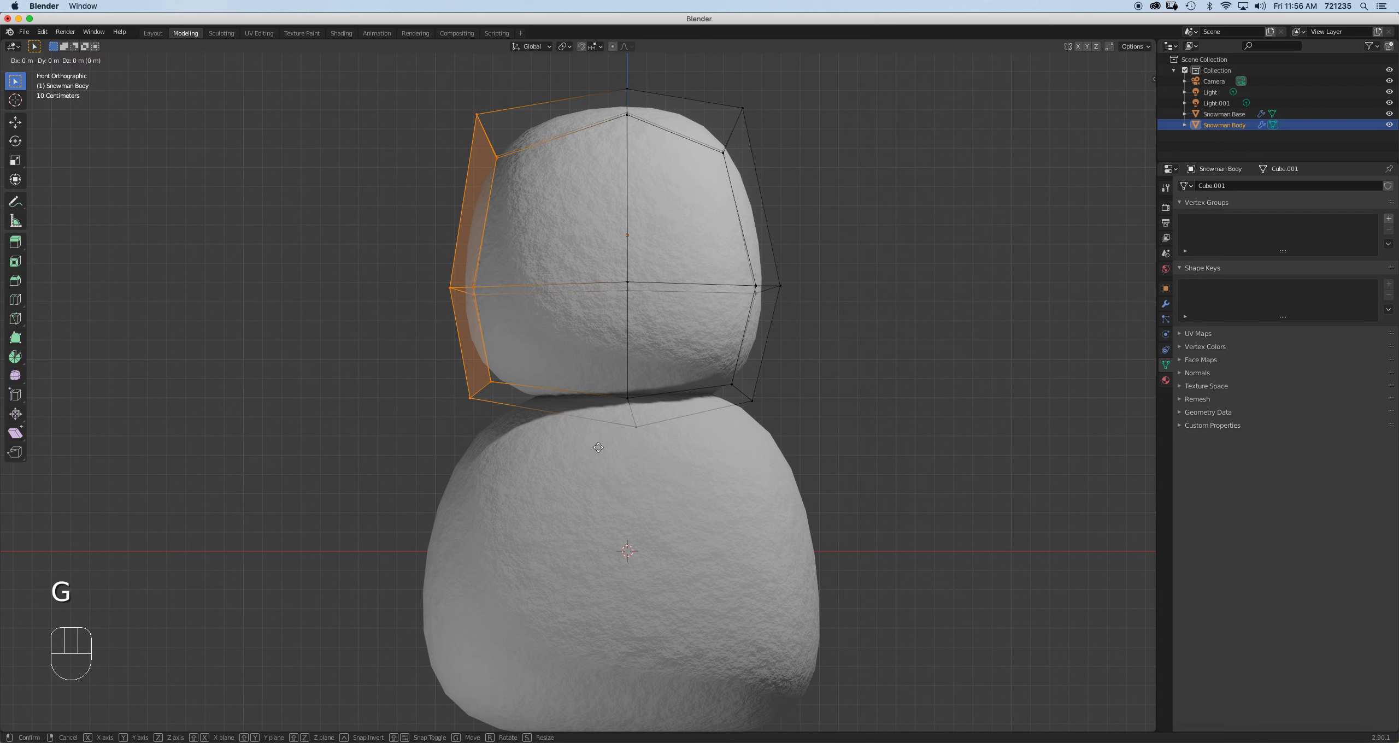
click(643, 389)
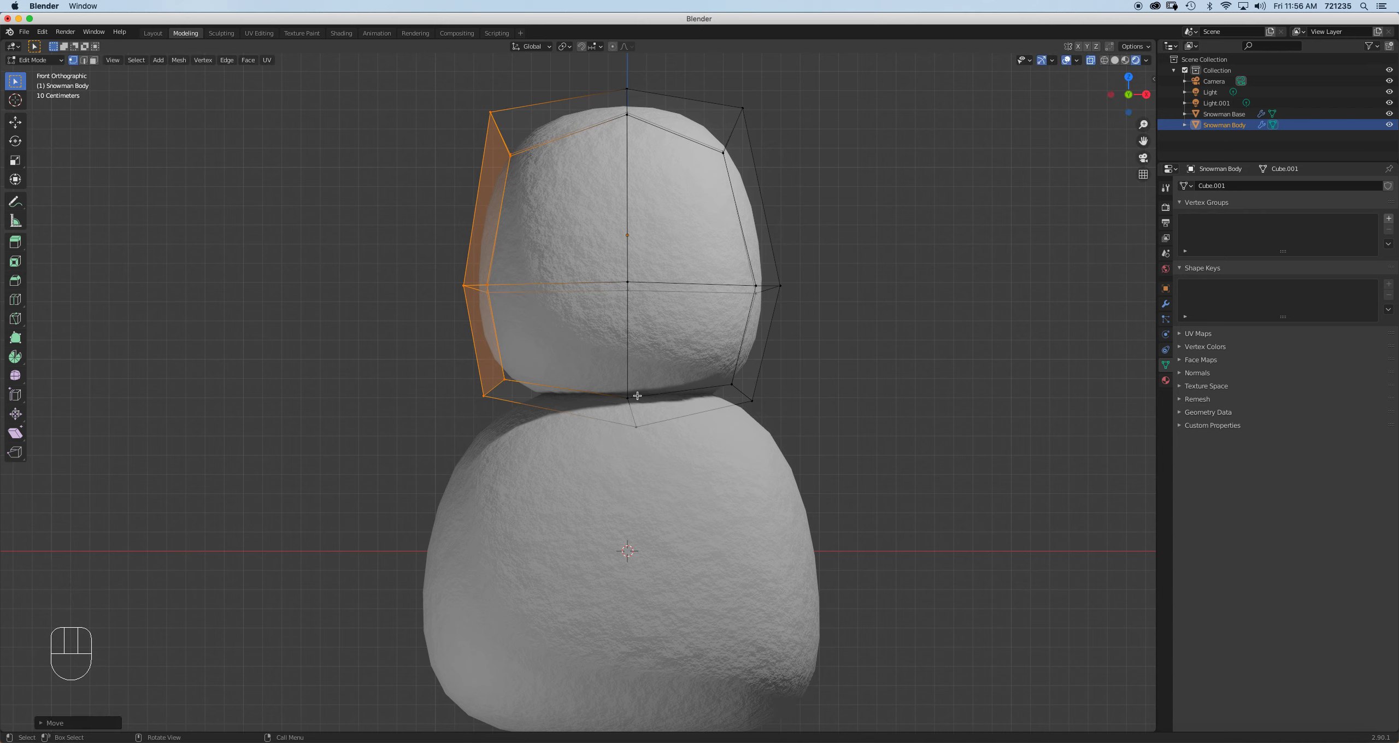
Reshape the Snowman Body's underside by lowering its front centre vertex and nudging the lower vertices on both sides
click(637, 395)
key(g)
click(631, 423)
click(508, 383)
key(g)
click(547, 384)
click(727, 377)
key(g)
click(728, 374)
Move the Snowman Body's middle vertex on the +X side slightly outward and the upper corner vertex on that side inward and down
click(780, 283)
key(g)
click(773, 285)
key(g)
click(767, 283)
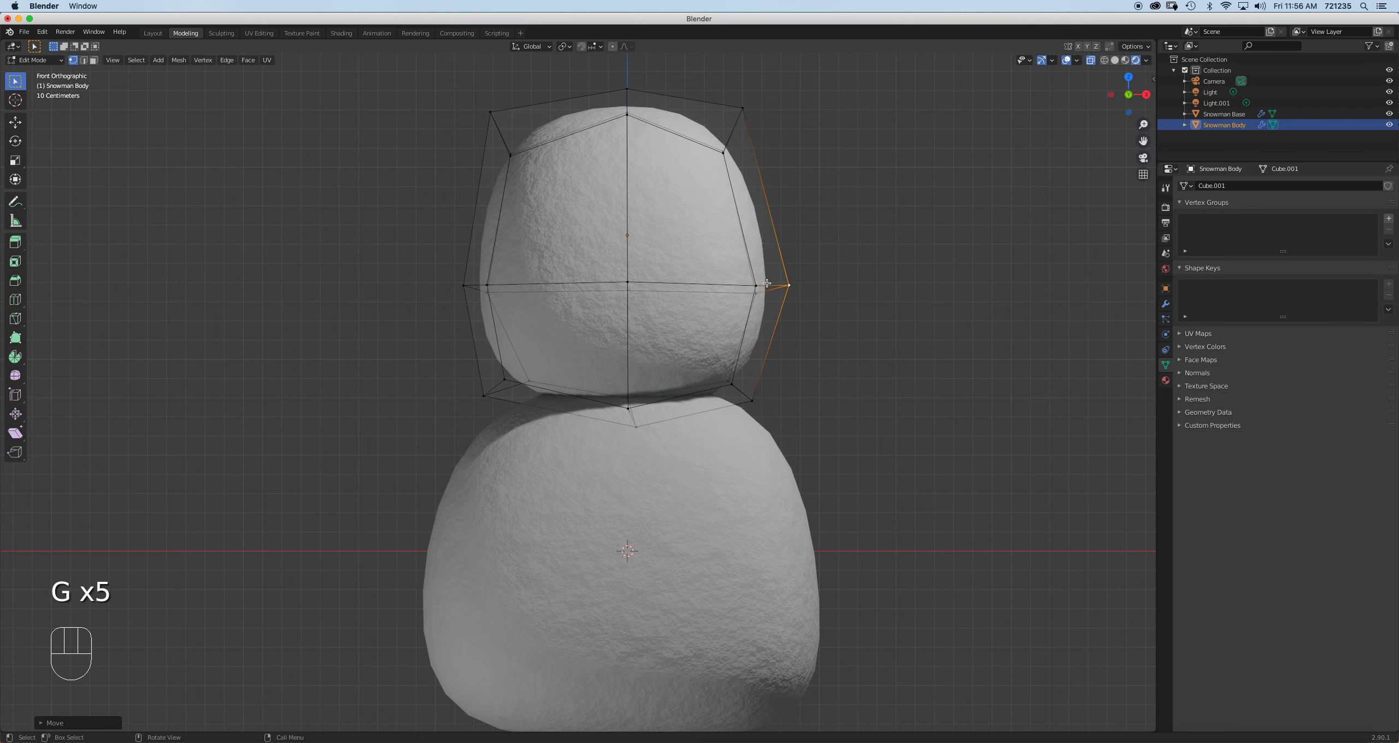
click(742, 108)
key(g)
click(735, 116)
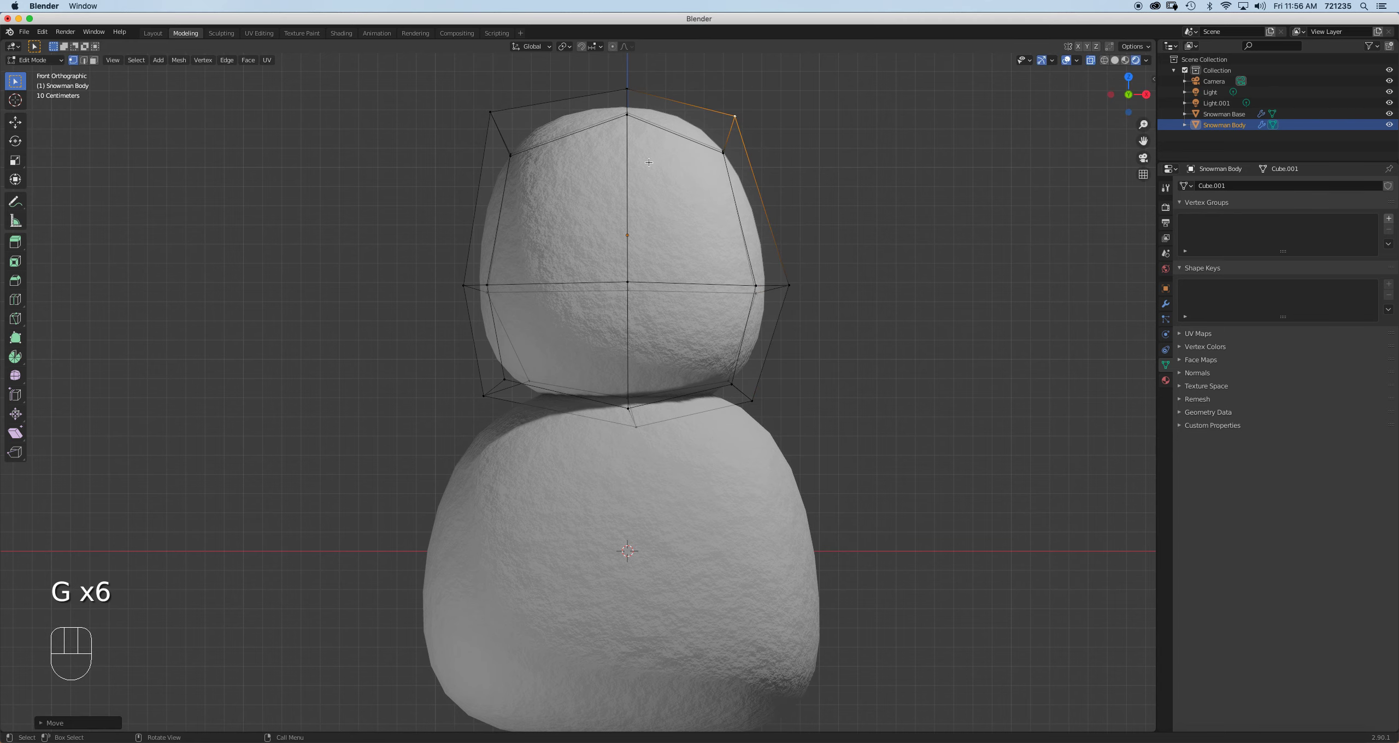
Move all vertices on the Snowman Body's back side inward in the right orthographic view
scroll(673, 318, down, 4)
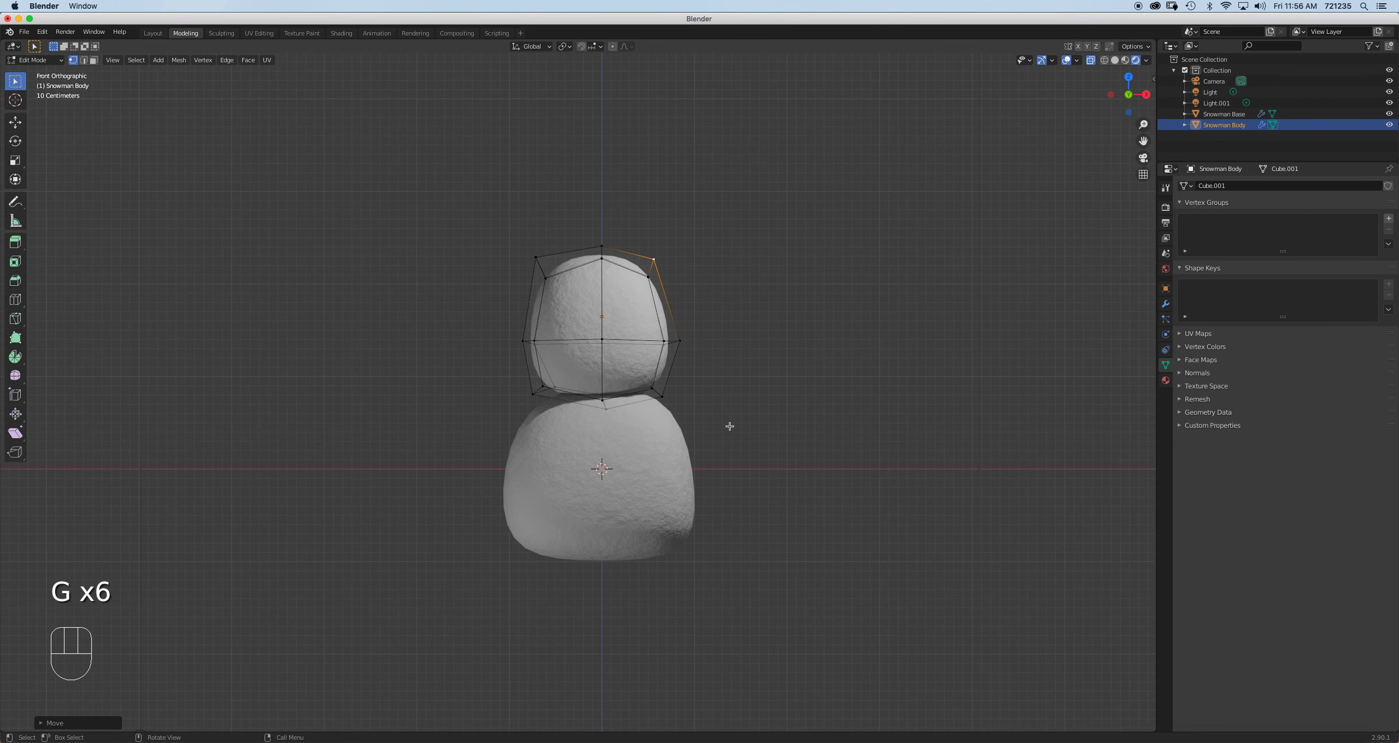
middle_drag(730, 426, 415, 606)
key(KP_3)
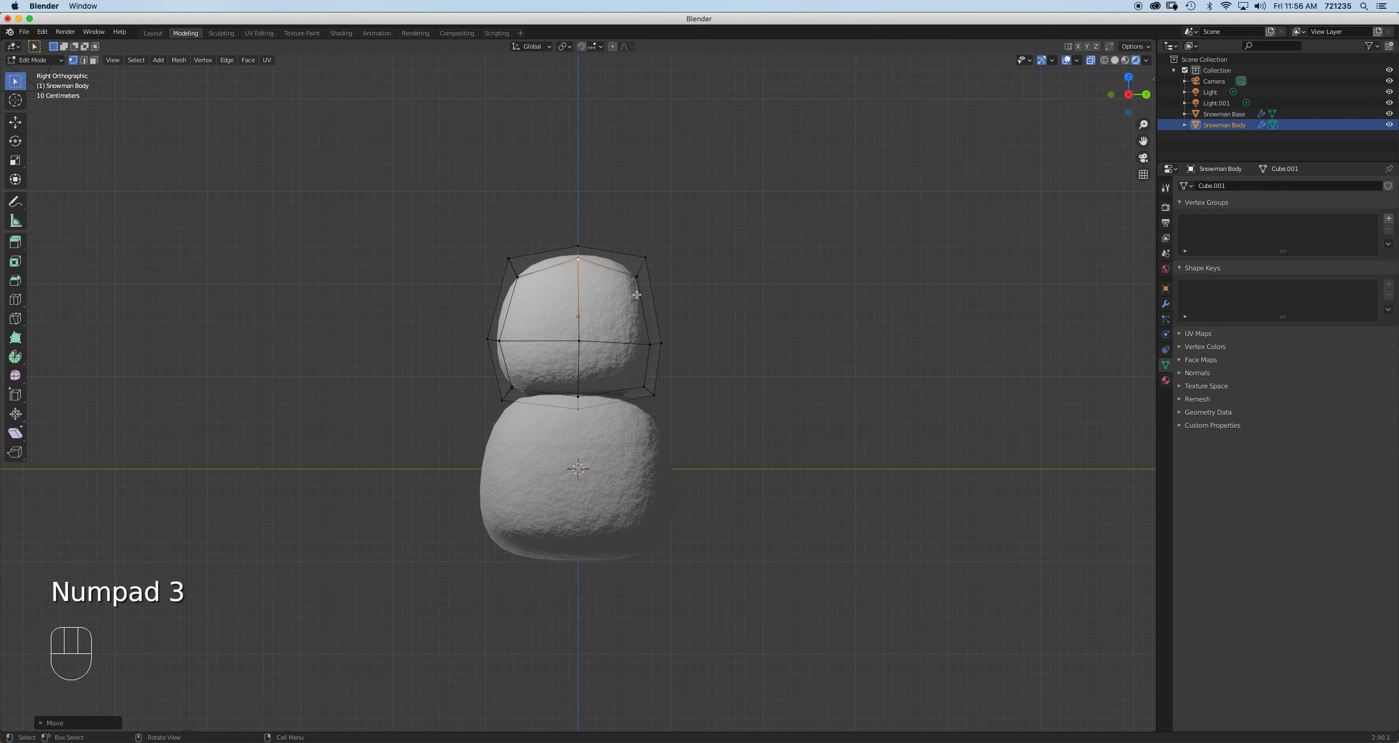
drag(617, 250, 680, 413)
scroll(678, 389, up, 2)
key(g)
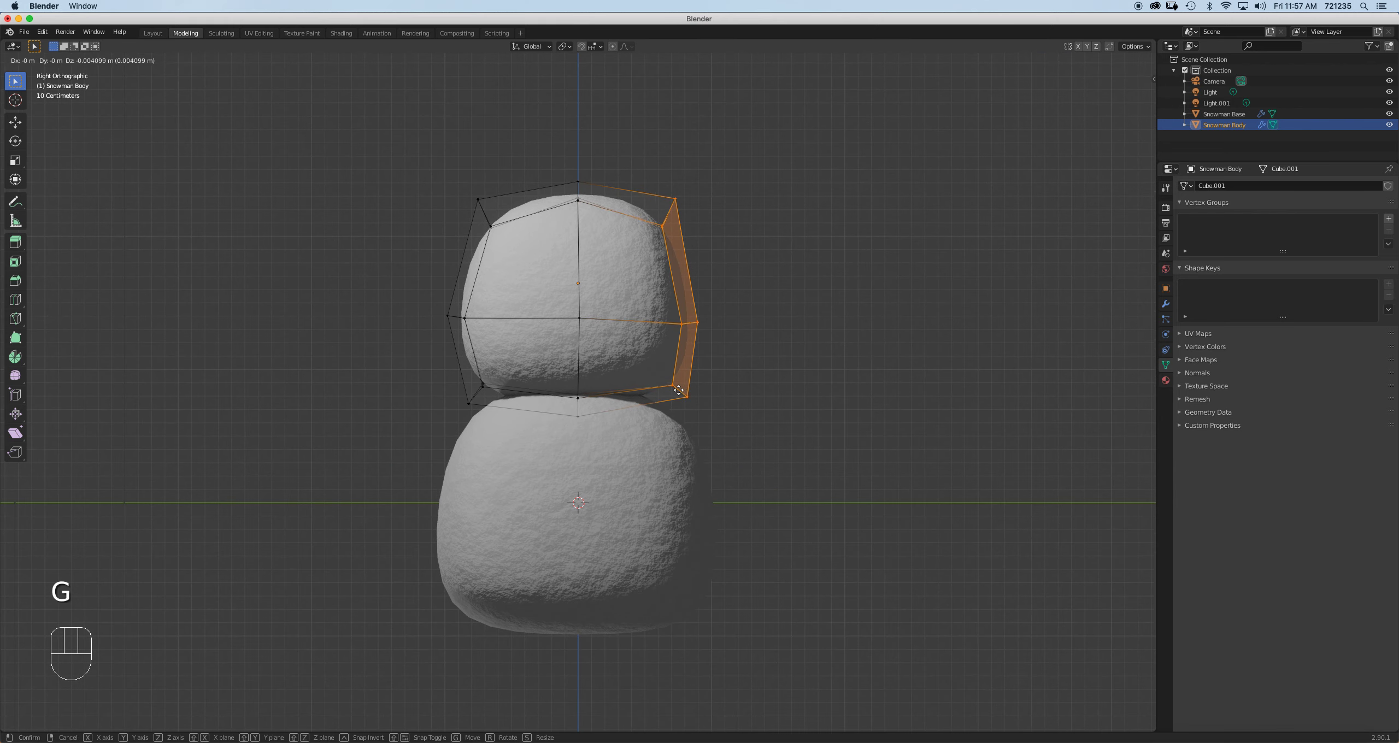
click(675, 398)
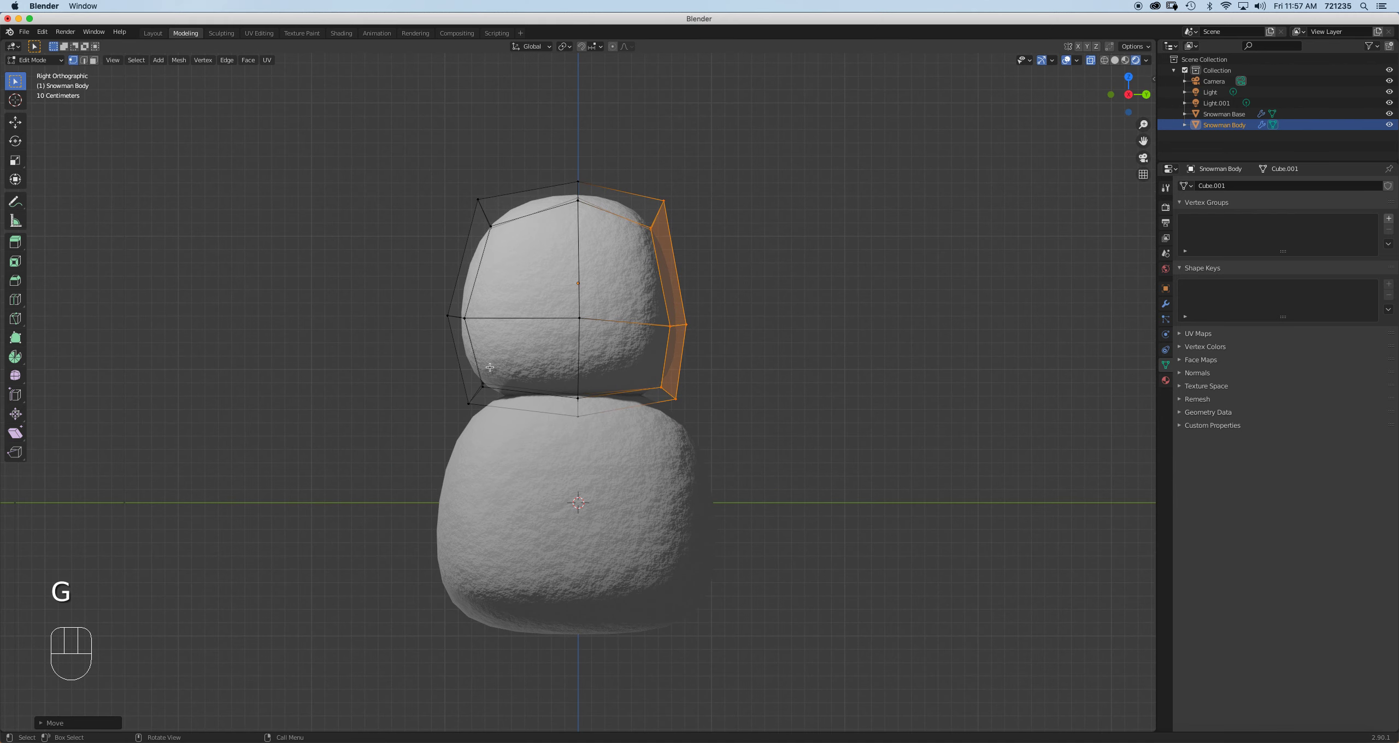
Move the Snowman Body's lower front vertices outward and slightly down, and its upper front vertices inward
drag(436, 367, 511, 431)
key(g)
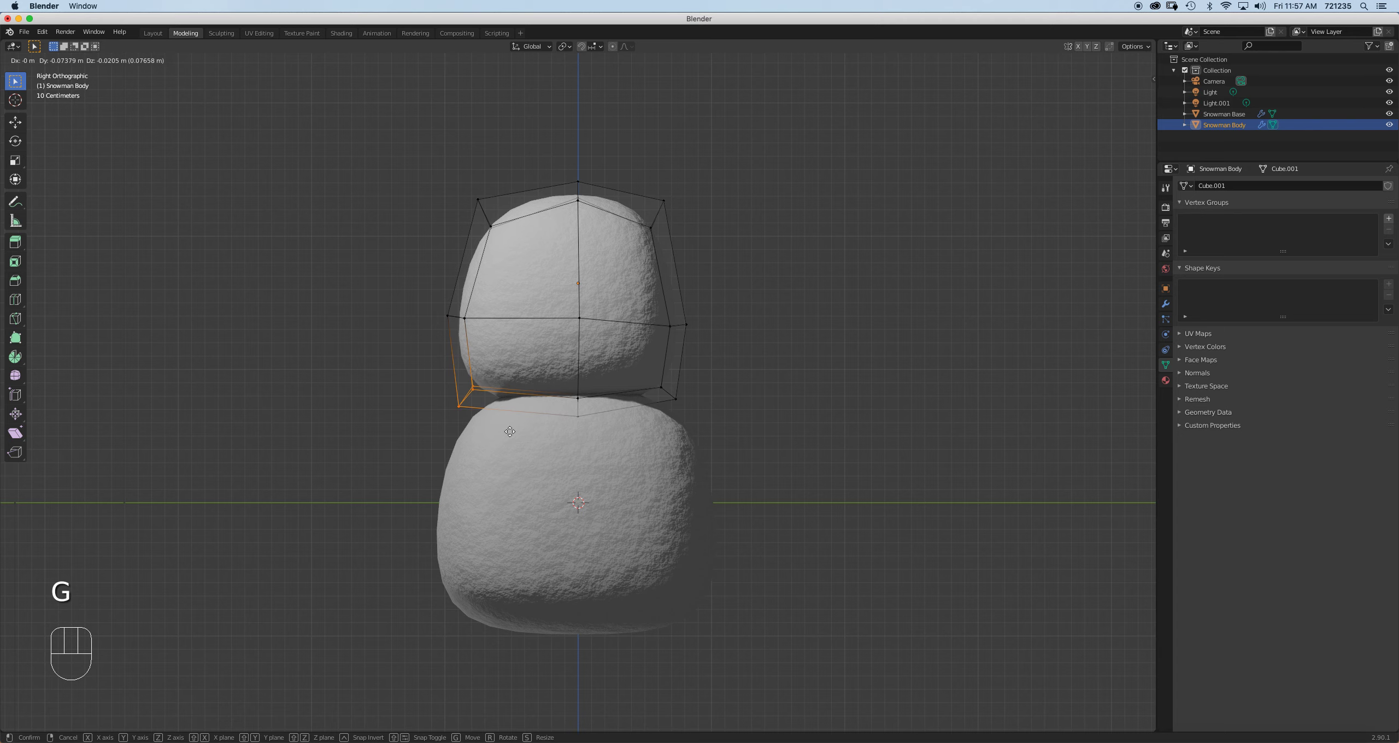
click(510, 431)
drag(432, 186, 519, 250)
key(g)
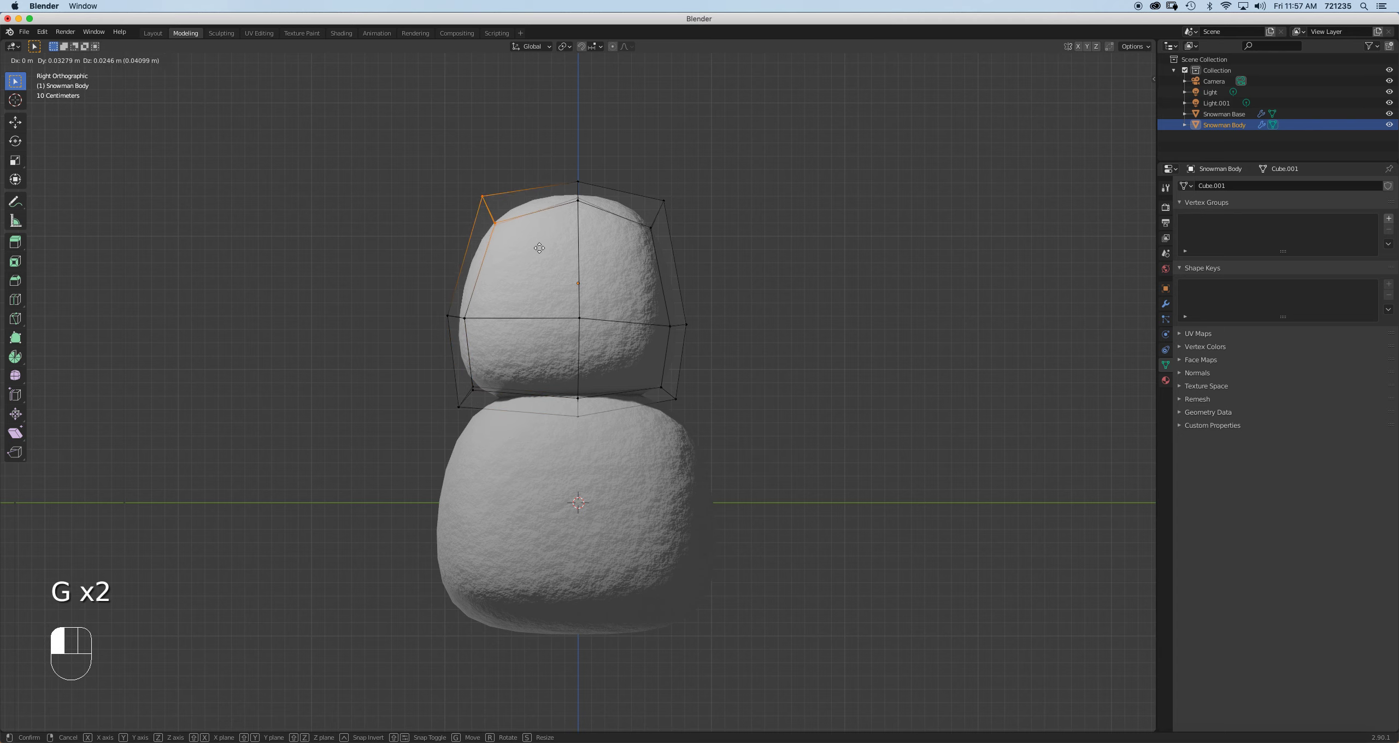
click(550, 251)
Lower the Snowman Body's top centre vertices, pull the upper back corner vertices inward, and return to Object Mode
drag(550, 169, 690, 259)
key(g)
click(624, 251)
key(g)
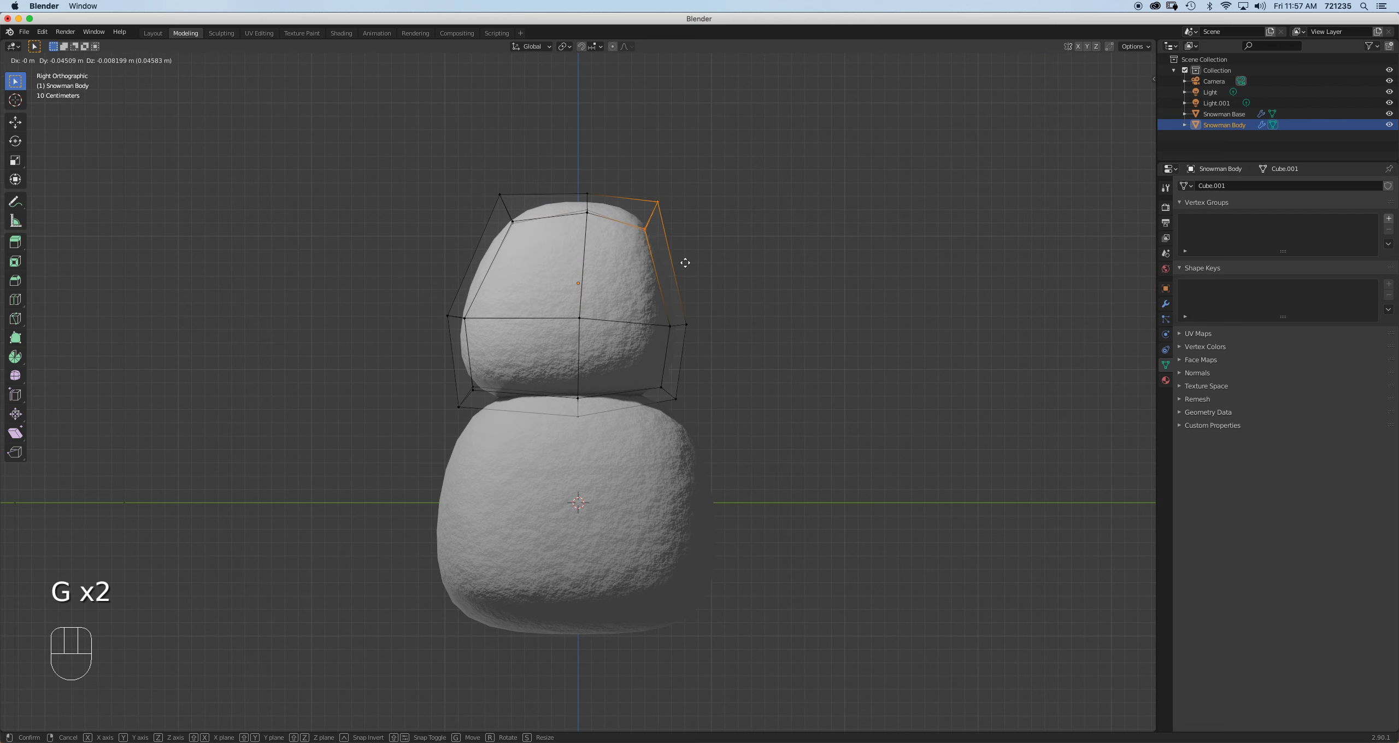
click(685, 261)
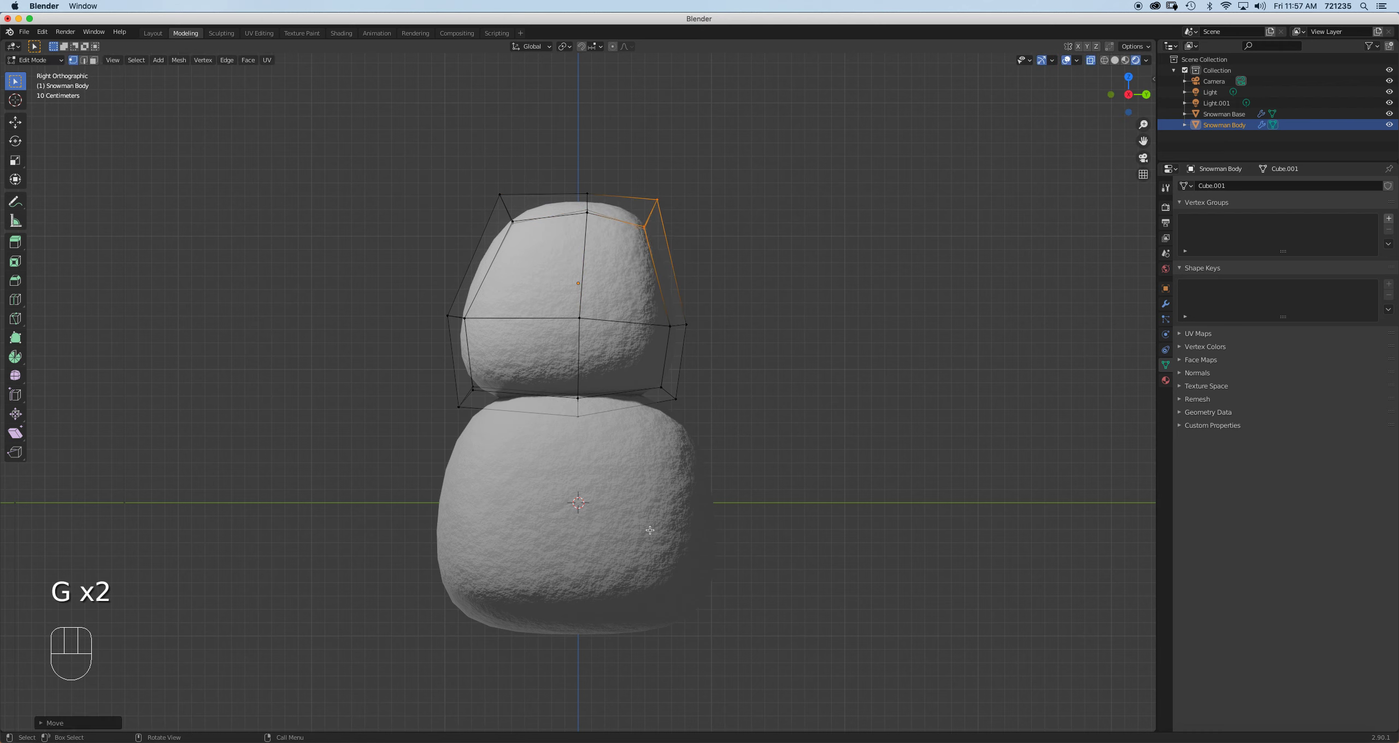
key(Tab)
Duplicate the Snowman Body in front view and place the copy on top, about 1.4 m above the original
middle_drag(555, 477, 650, 460)
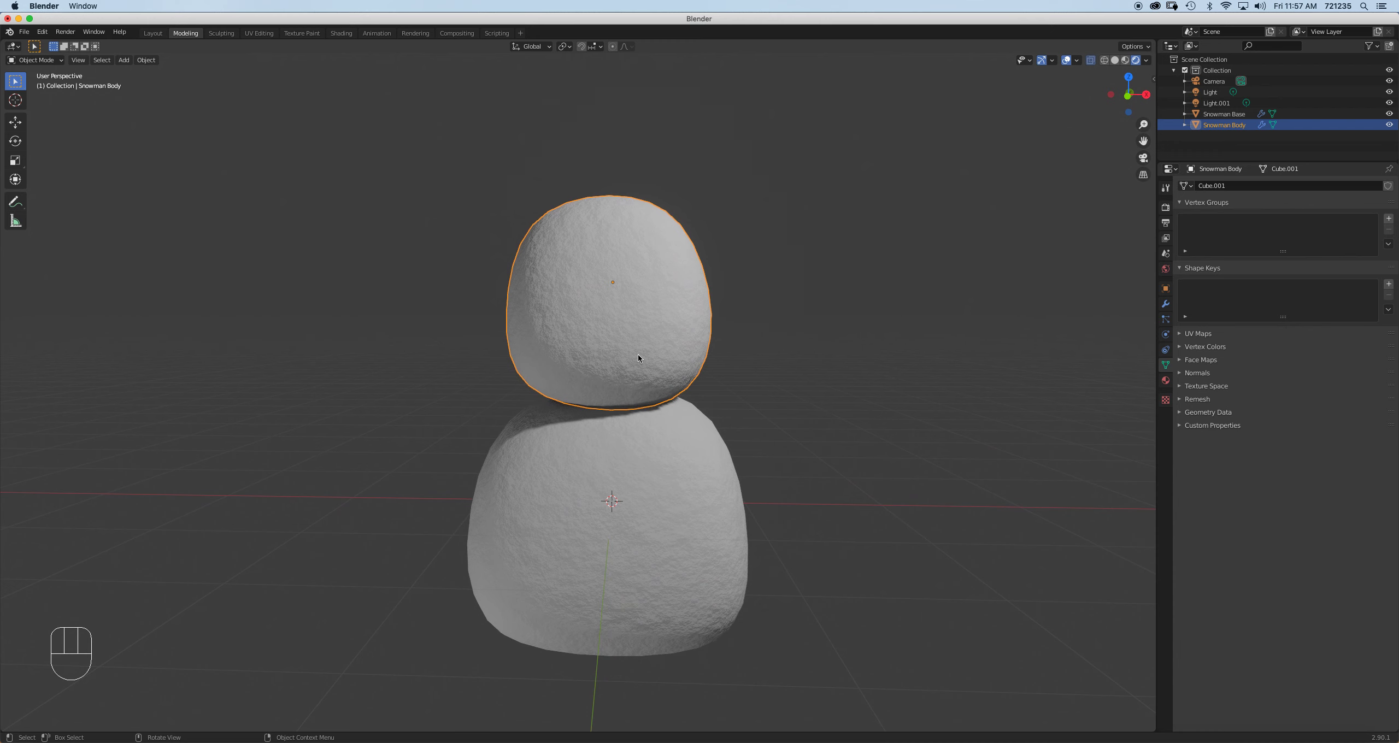
key(KP_1)
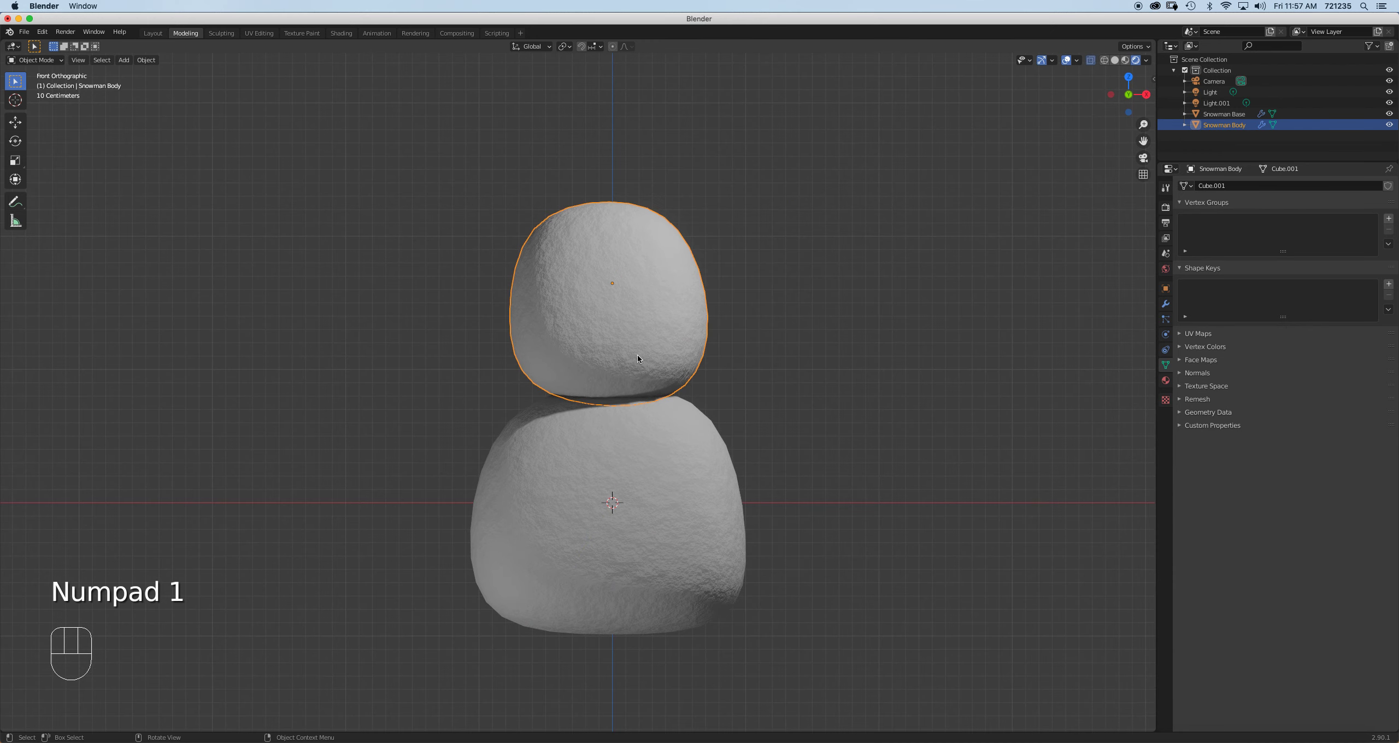
key(shift+d)
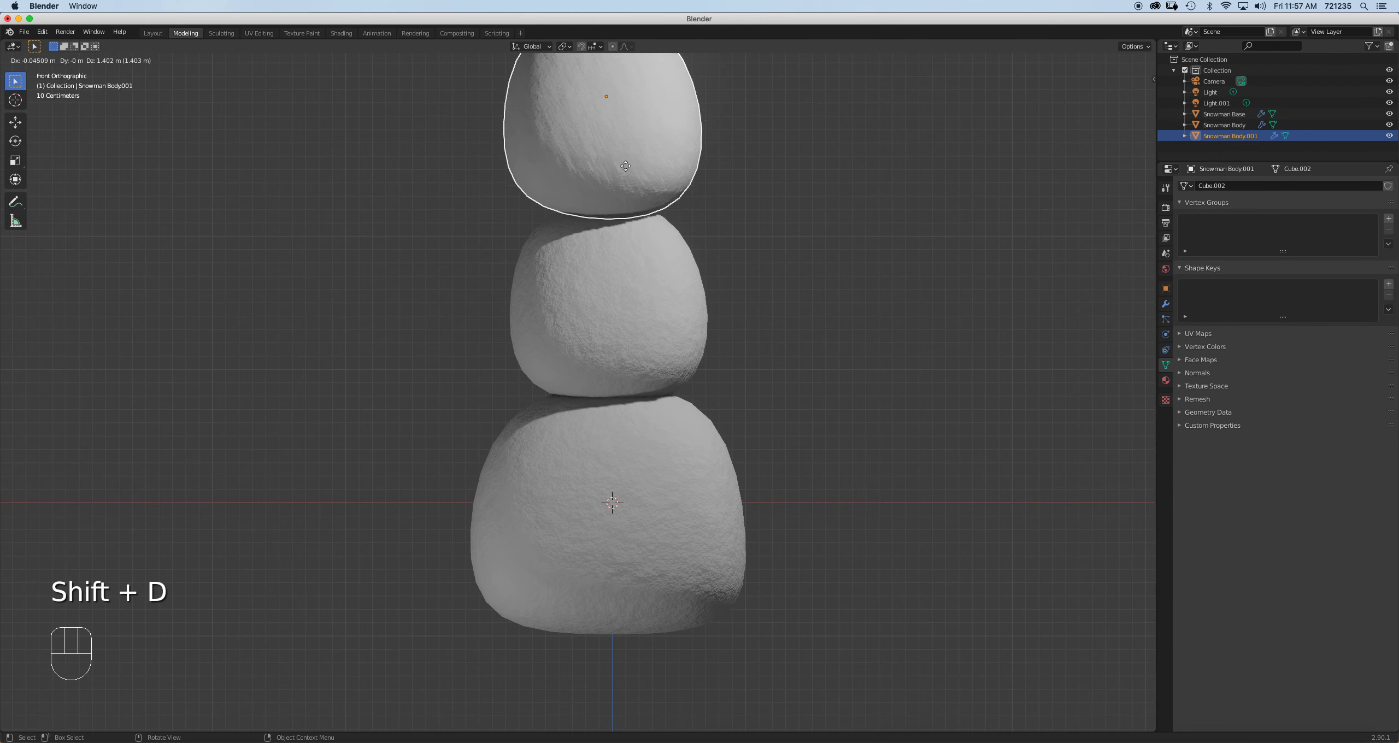
click(634, 174)
shift+middle_drag(739, 227, 748, 330)
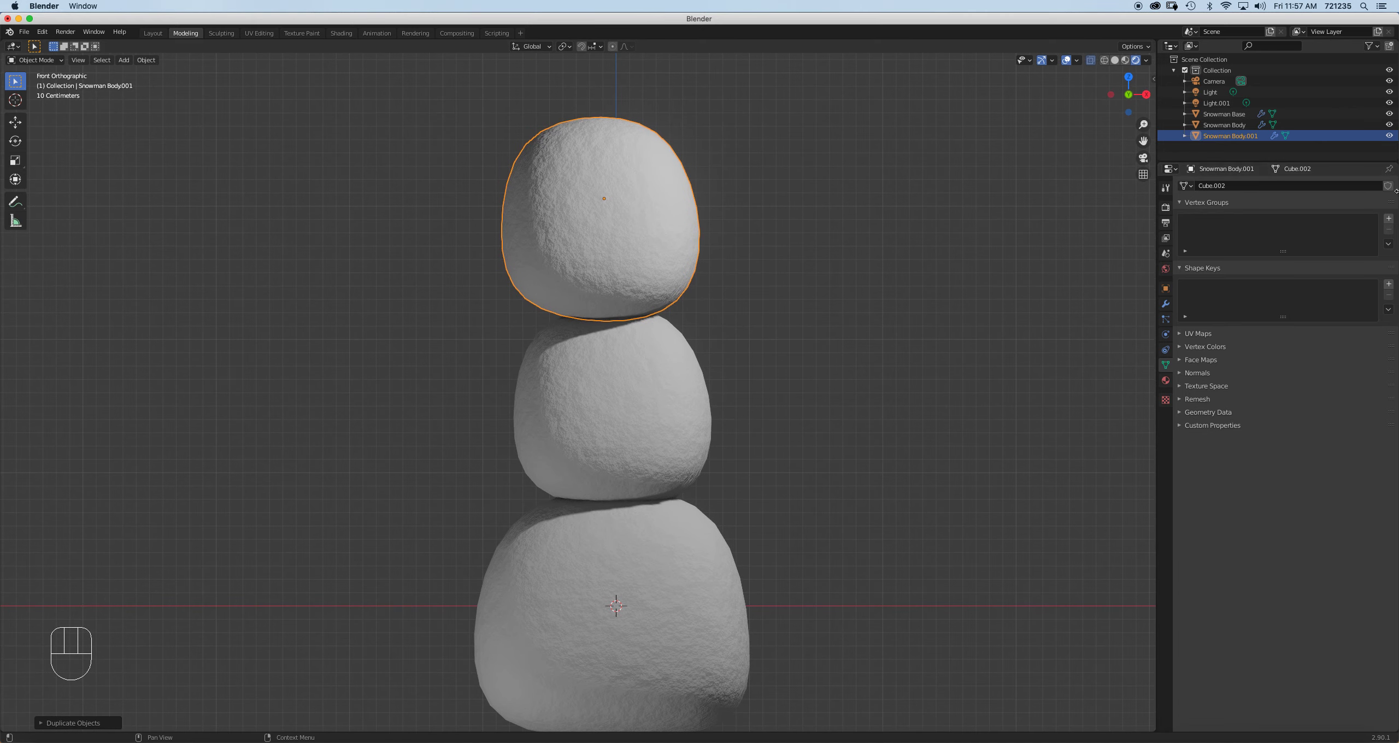
Rename the duplicated top section as Snowman Head
double_click(1244, 136)
key(Return)
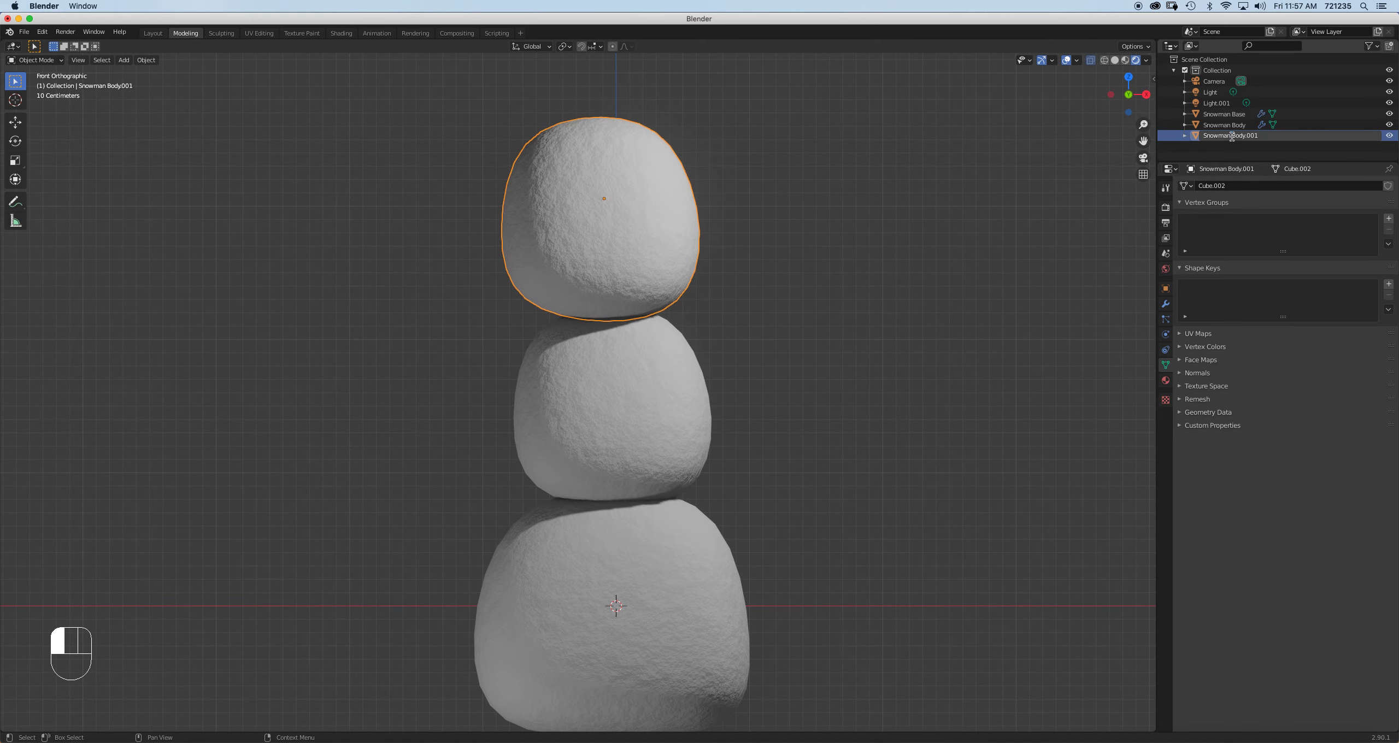
double_click(1238, 137)
text(Hea)
key(Return)
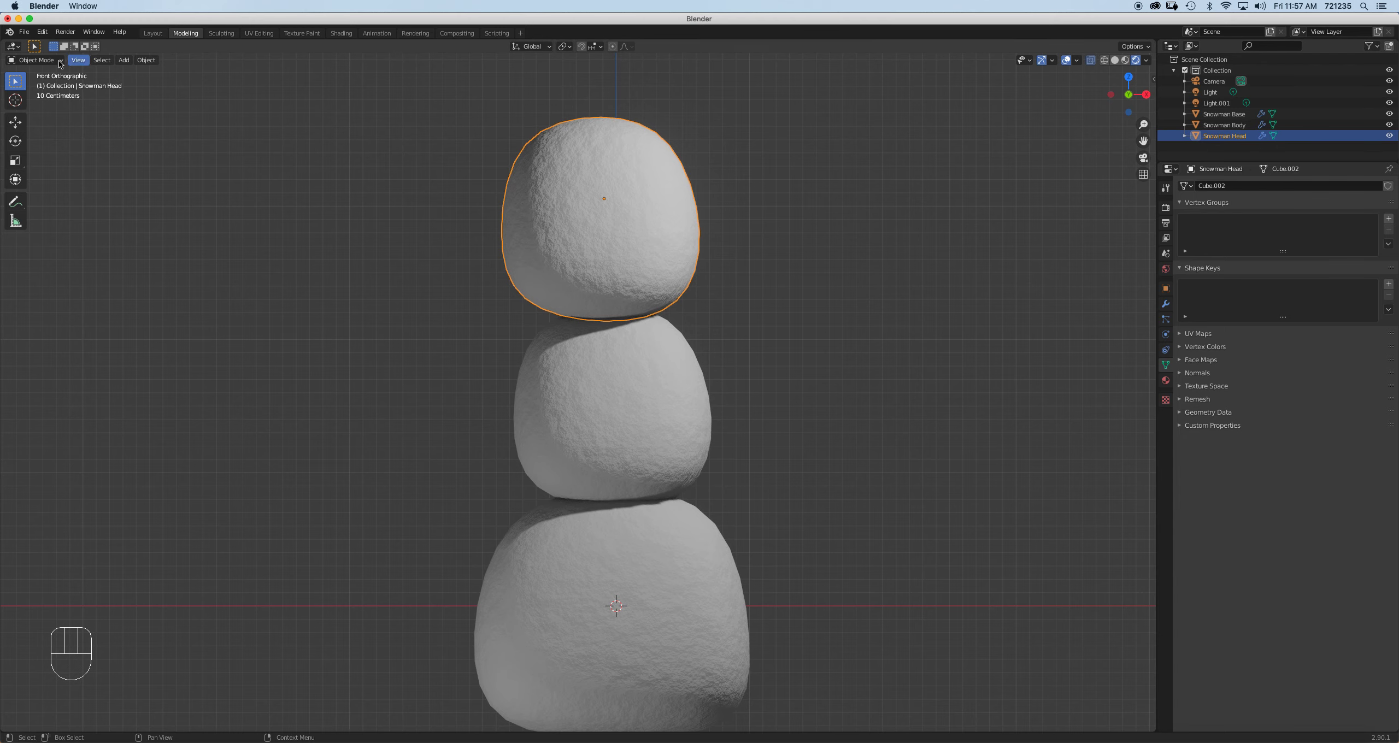
Save the project to the Desktop folder under the file name Snowman
click(17, 35)
click(43, 117)
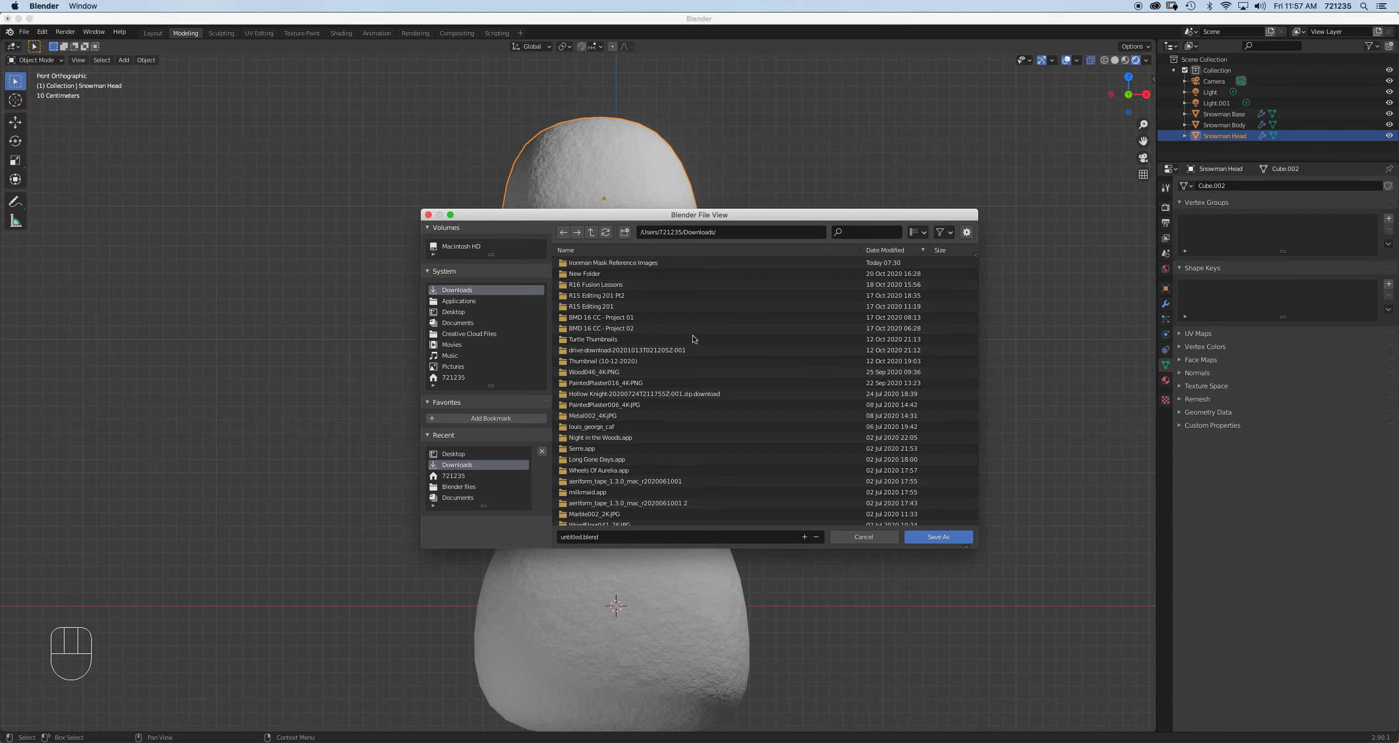
click(454, 312)
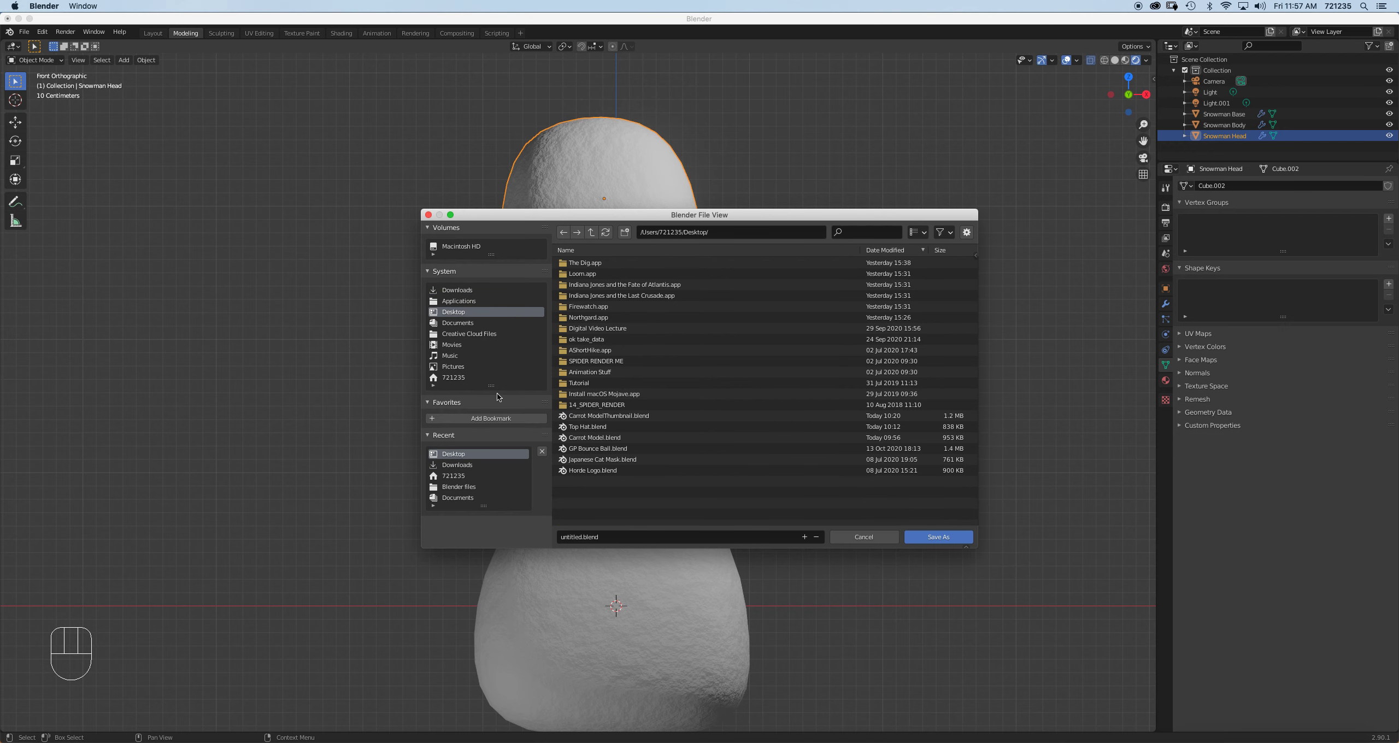
click(574, 538)
text(Snowman)
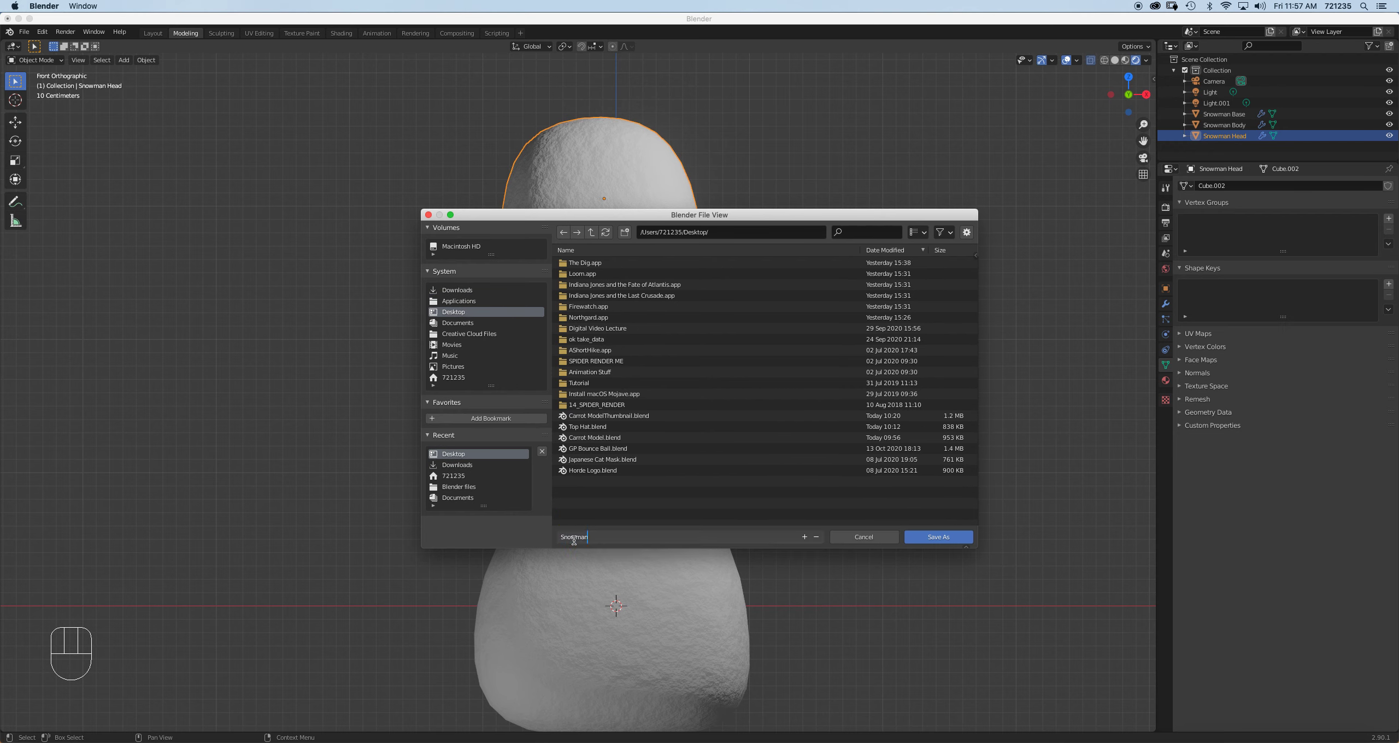
click(926, 537)
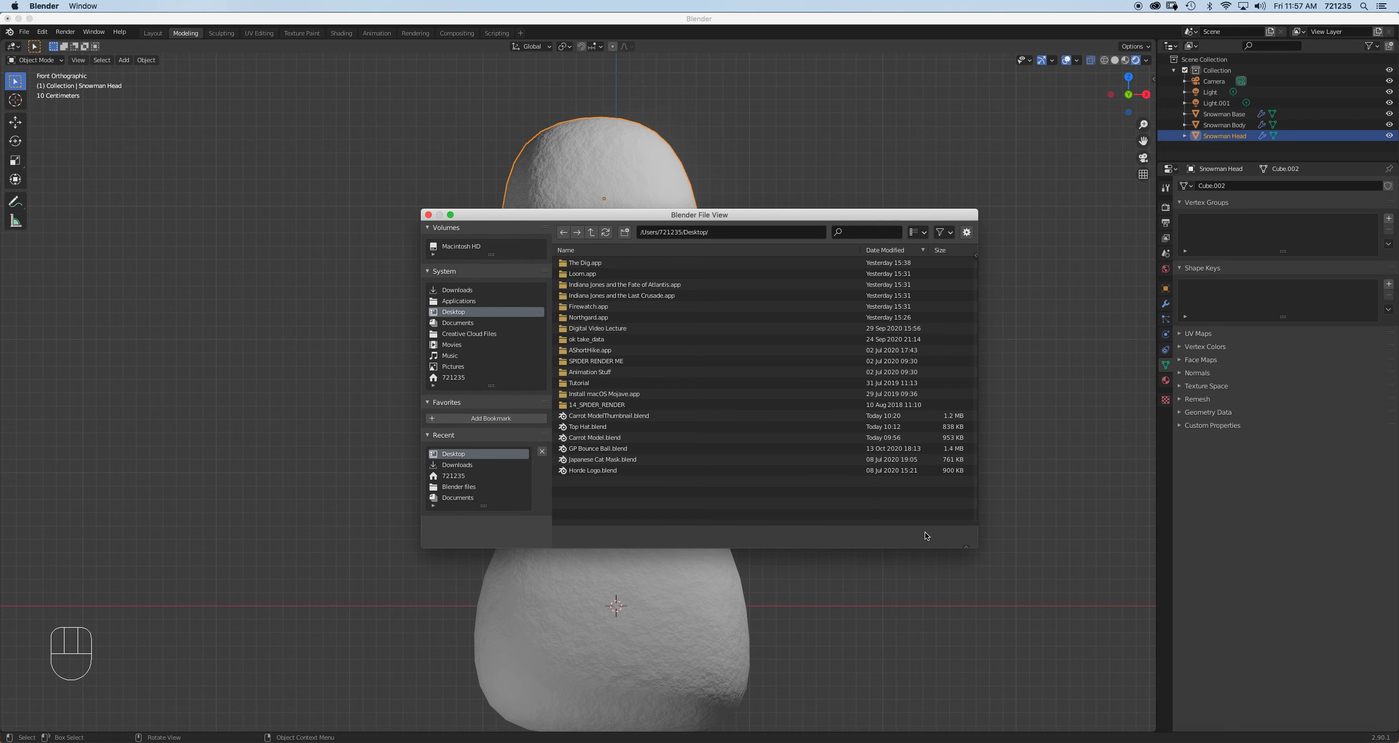
Scale the whole Snowman Head mesh down to about three quarters size and lower it onto the Snowman Body, centred over it
key(Tab)
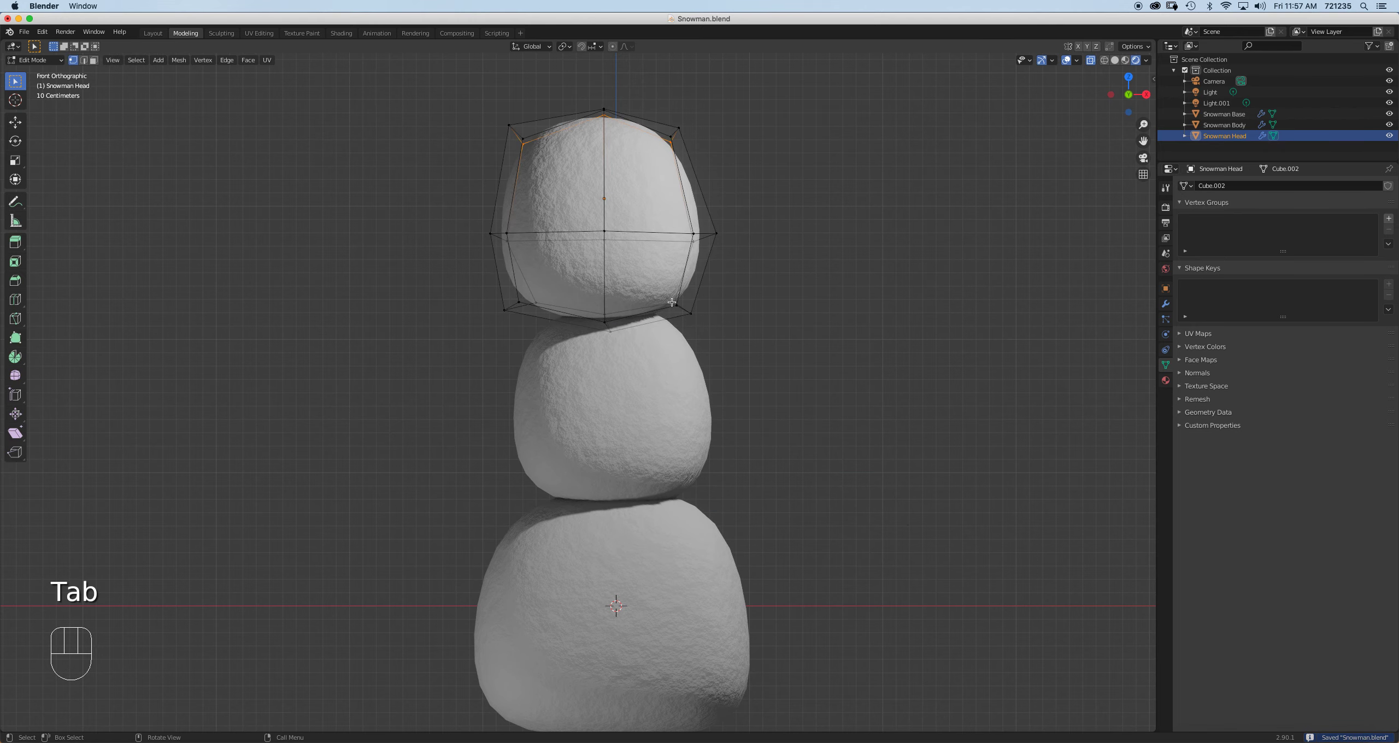
key(a)
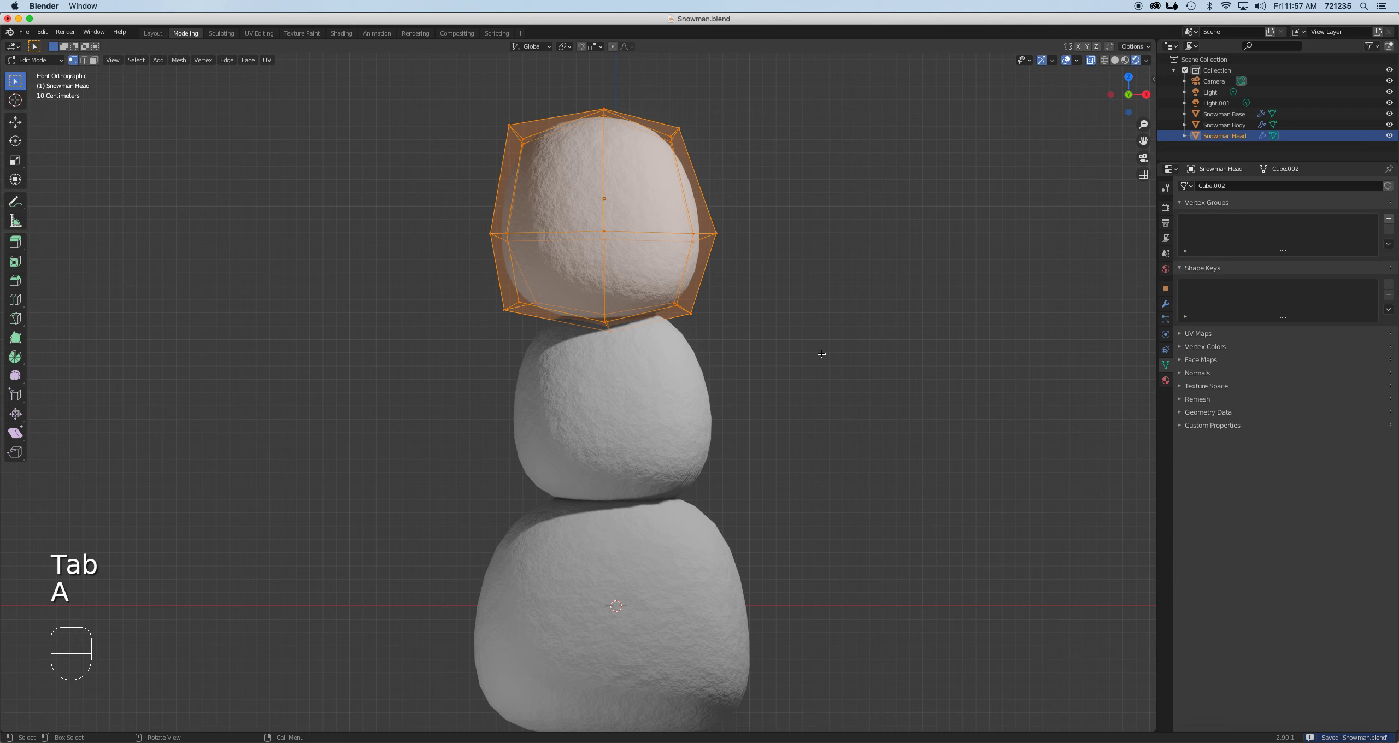
key(s)
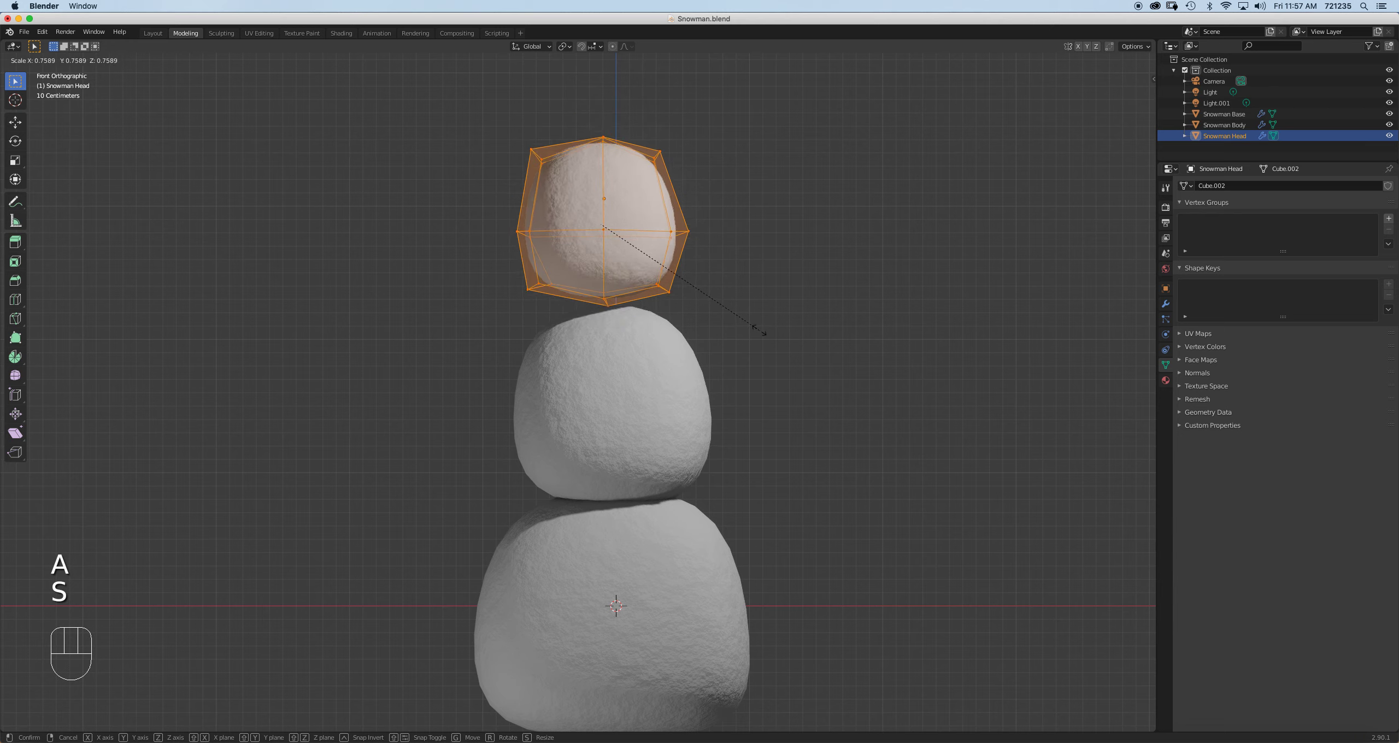
click(756, 327)
key(g)
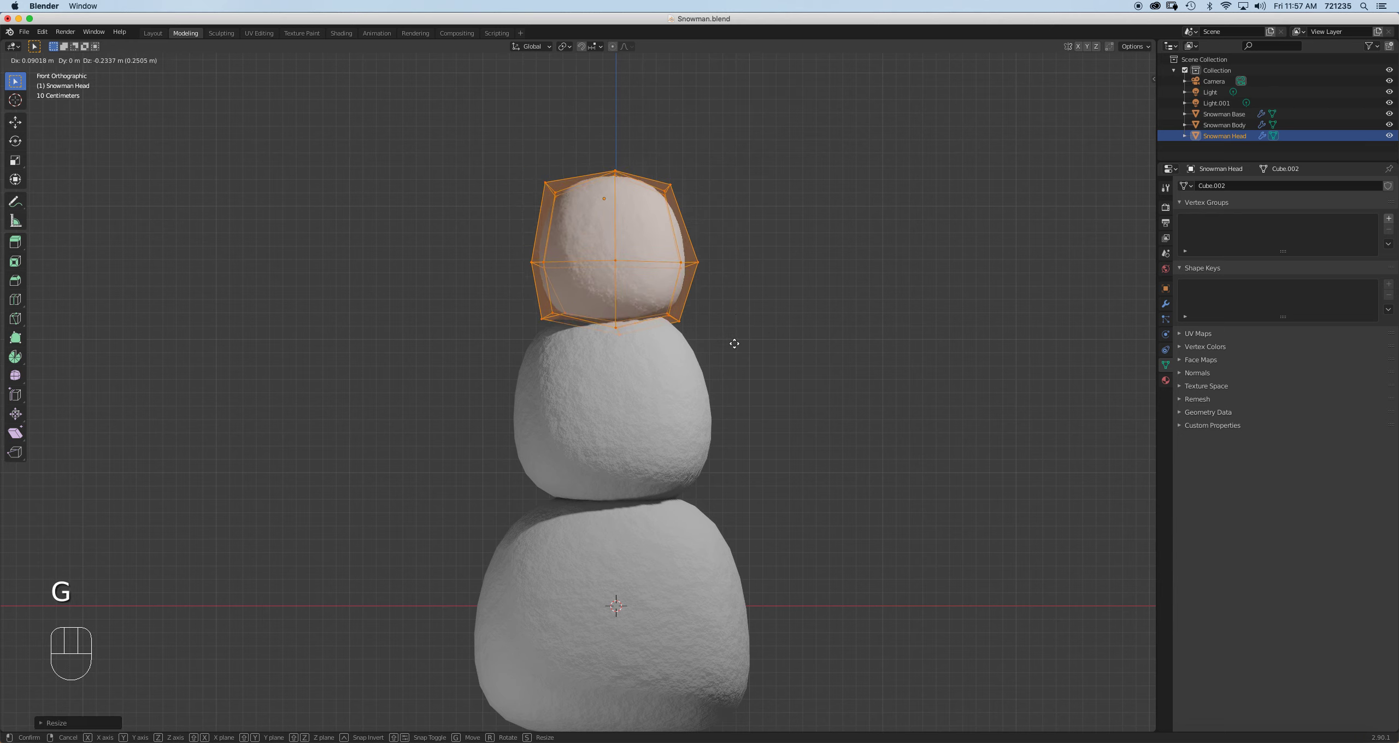
click(733, 337)
scroll(703, 324, up, 2)
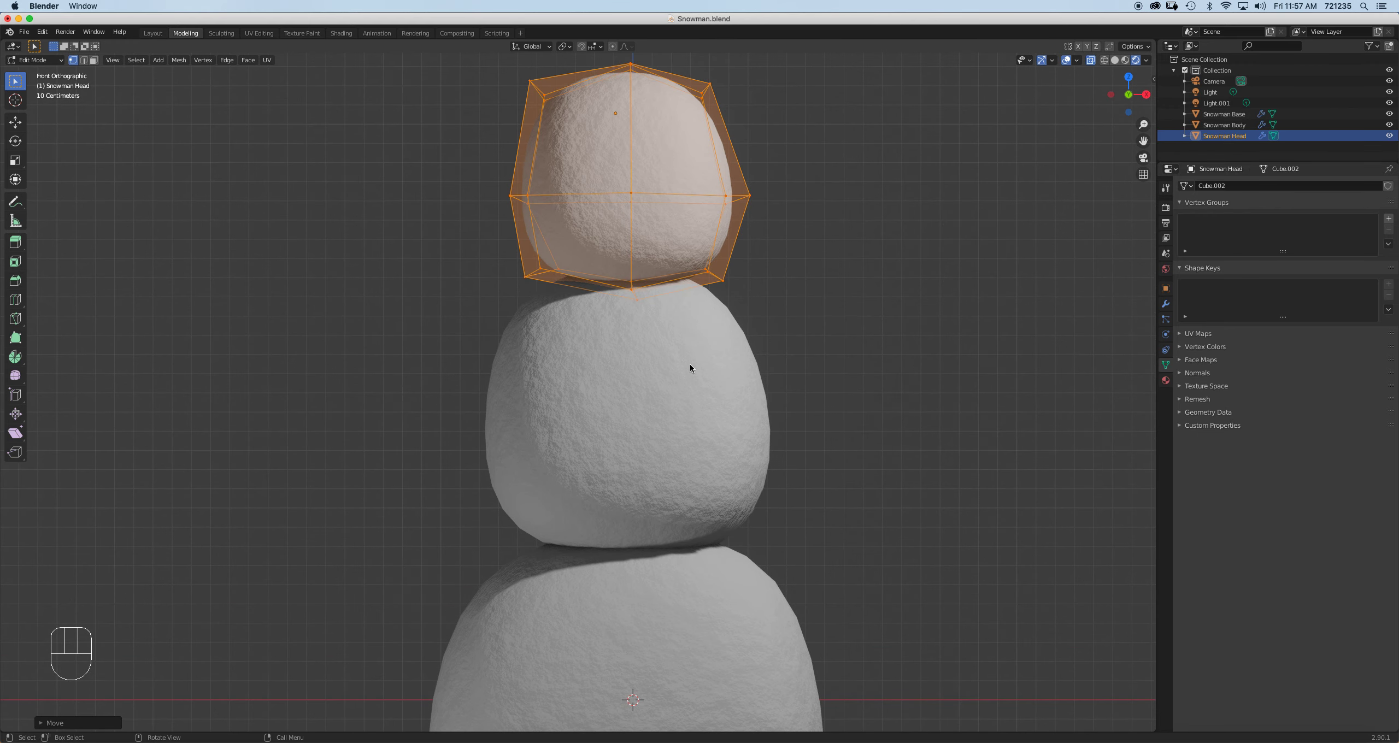
In Object Mode, rotate the Snowman Head 90° in front view and move it back onto the top of the Snowman Body
key(Tab)
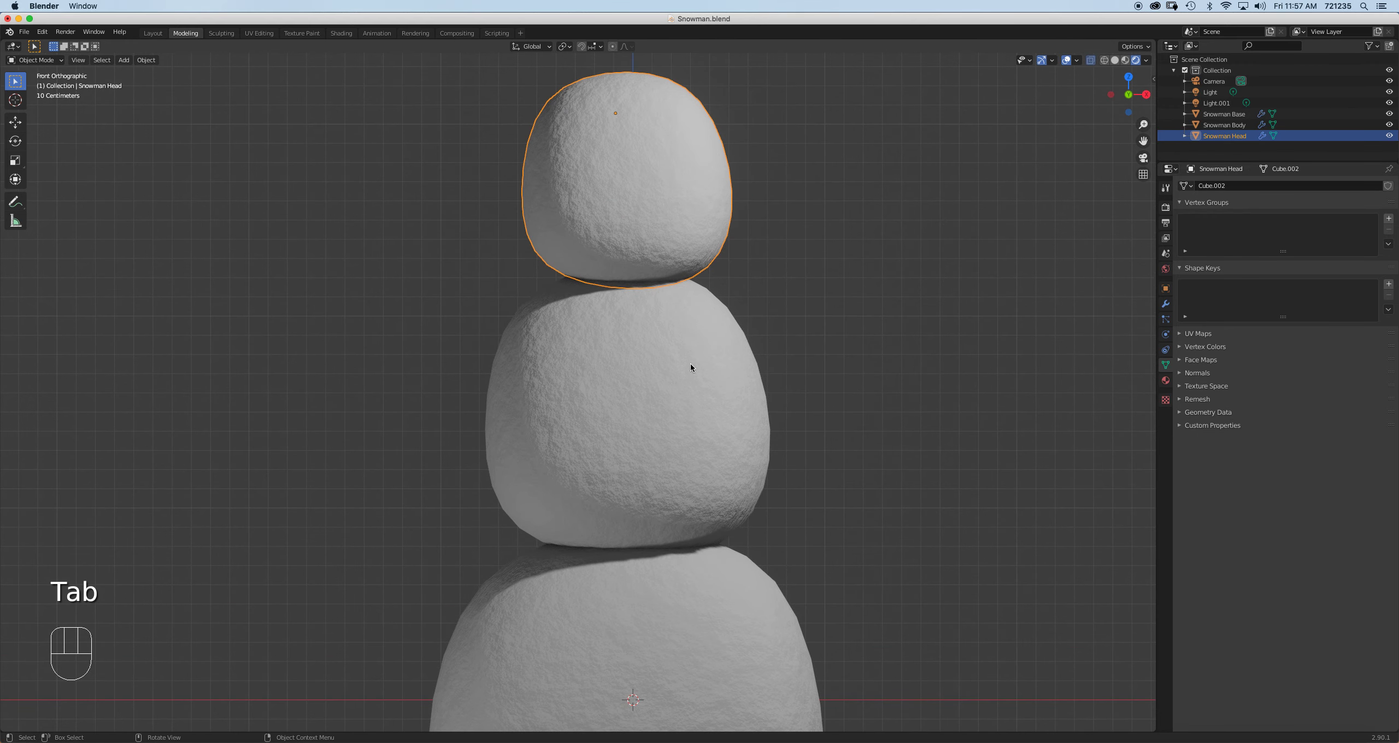
text(r90)
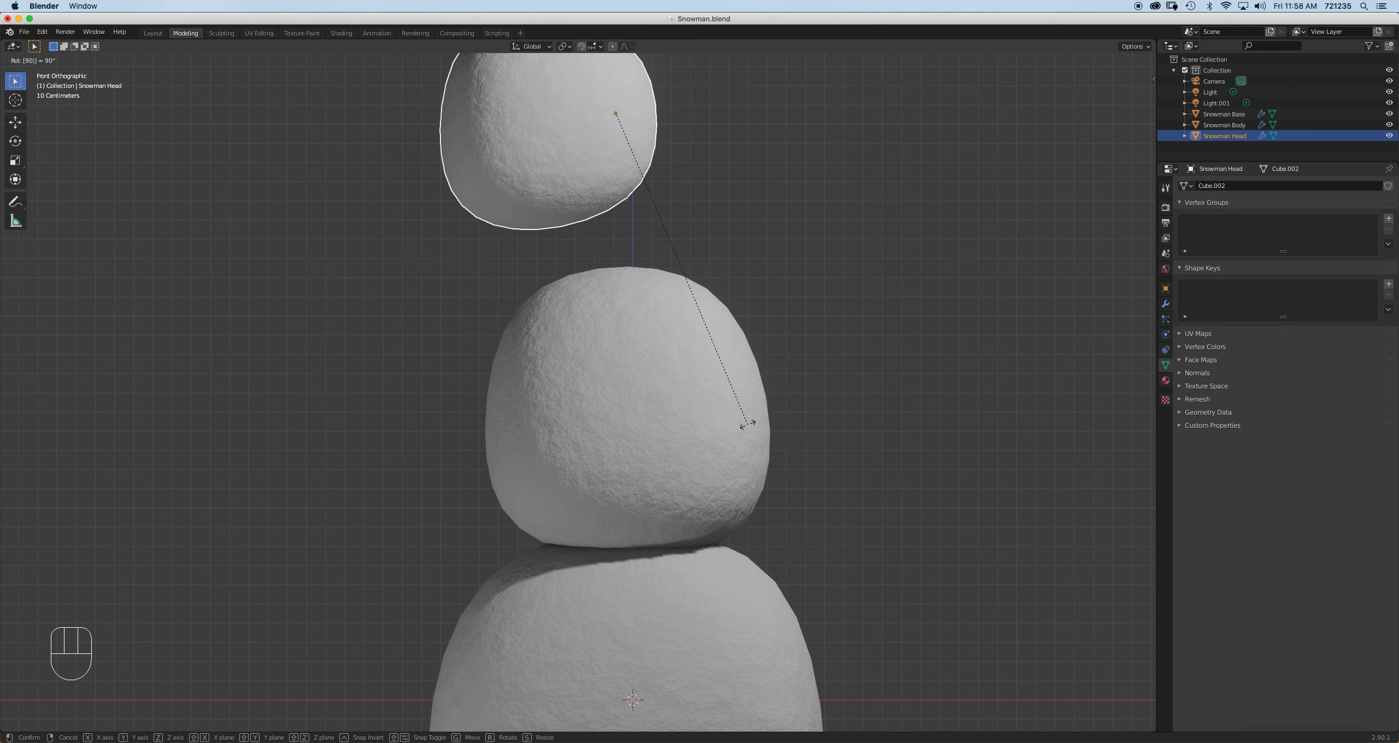
click(722, 408)
key(g)
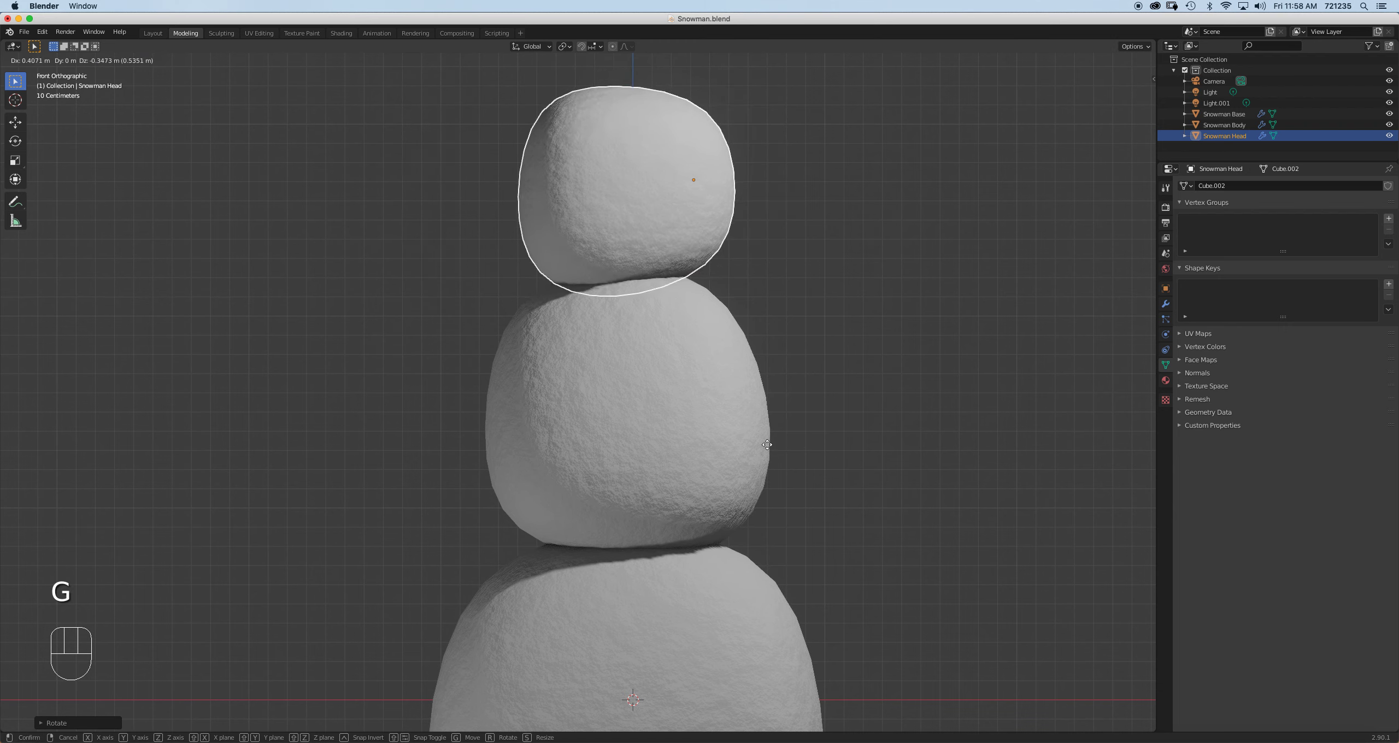
click(768, 446)
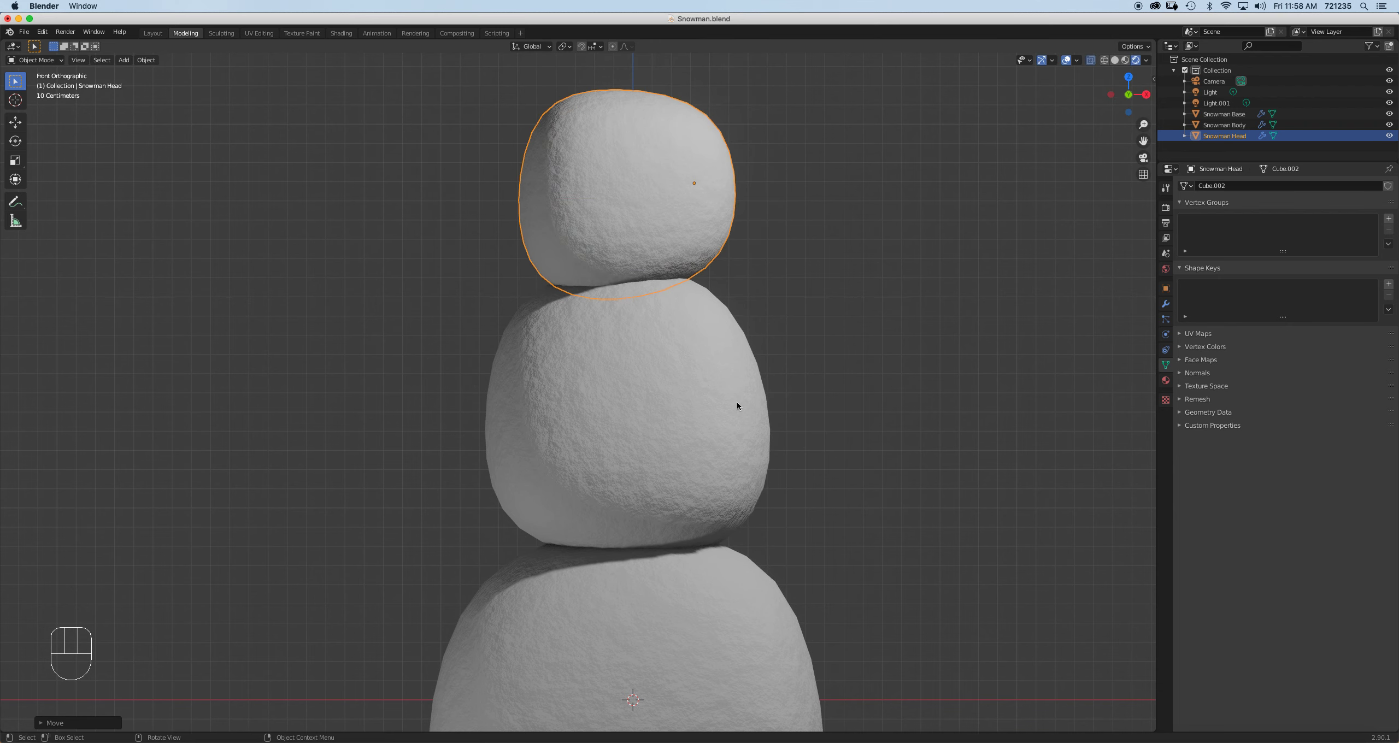
In Edit Mode, shift the Snowman Head's bottom centre vertices about 0.13 m towards +X and its middle centre vertices slightly the same way
key(Tab)
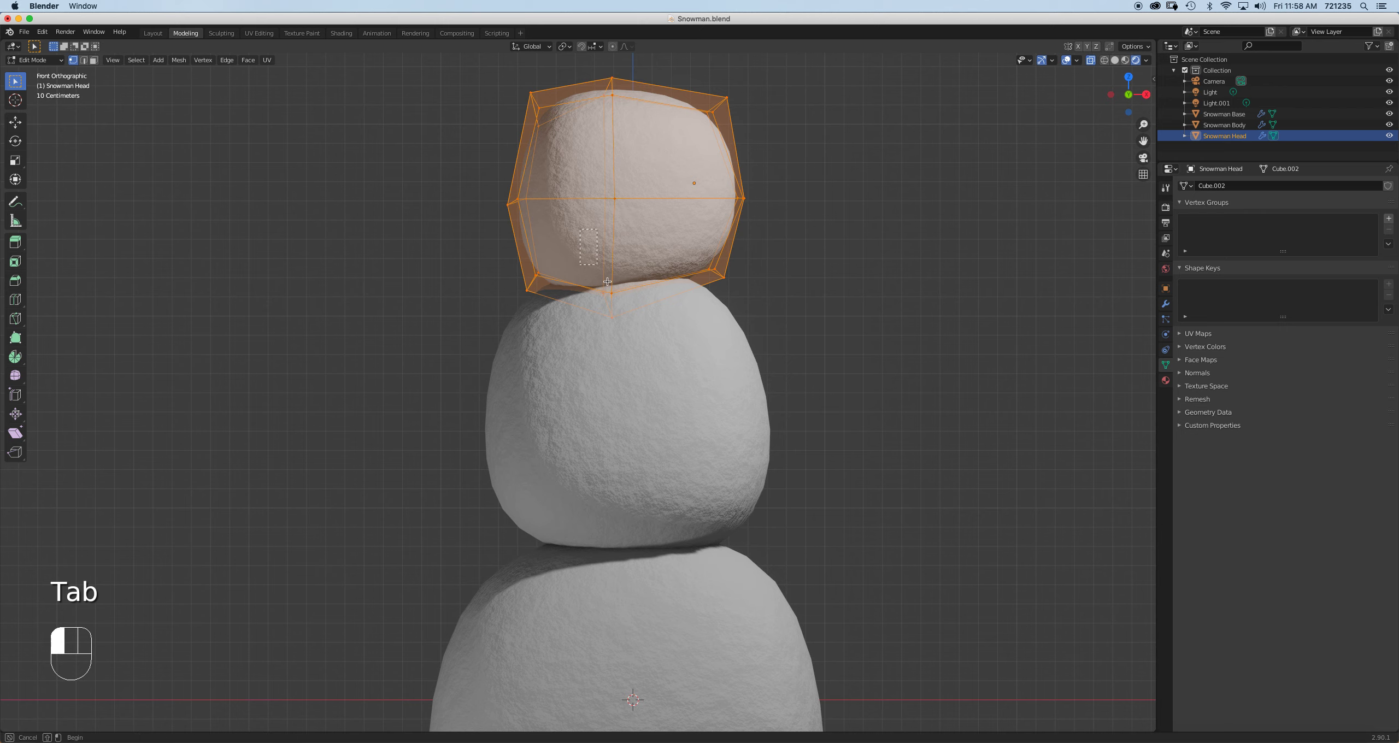
drag(608, 222, 636, 335)
key(g)
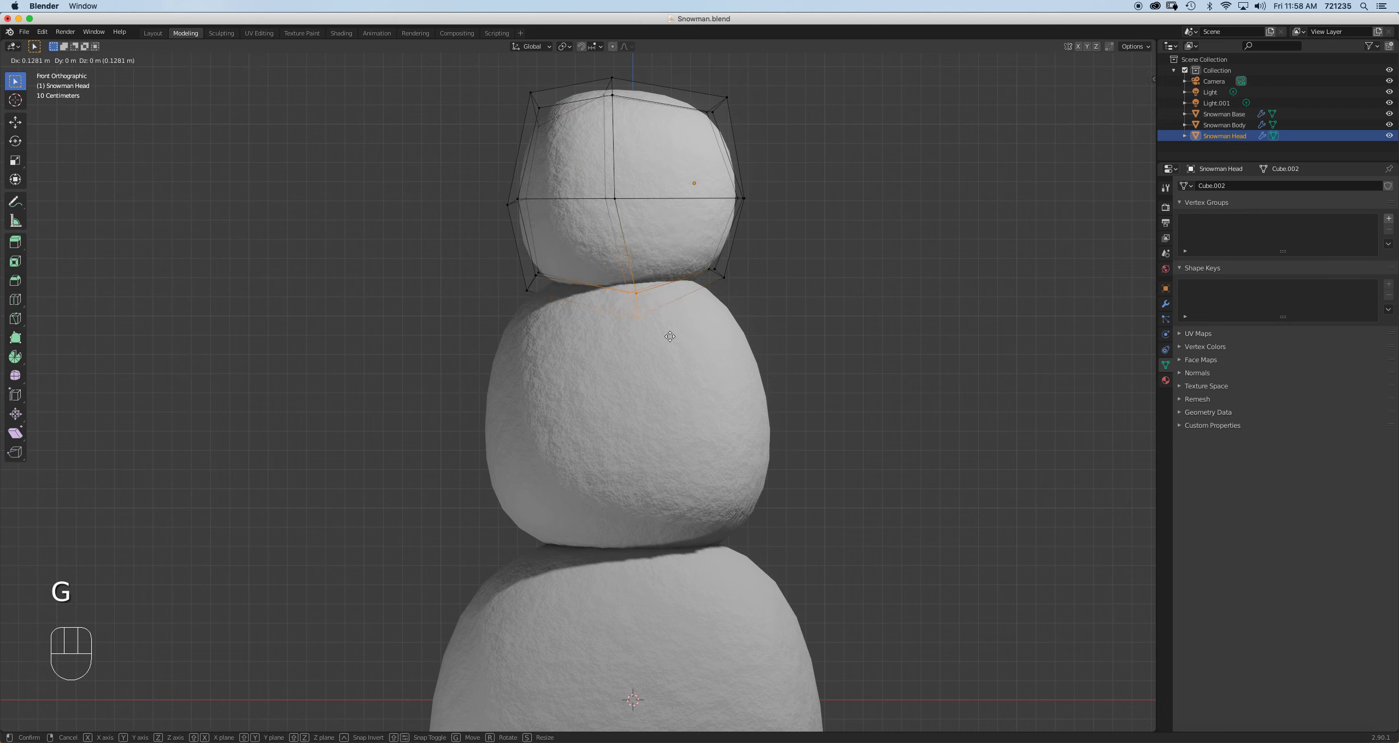
click(672, 336)
drag(588, 174, 642, 240)
key(g)
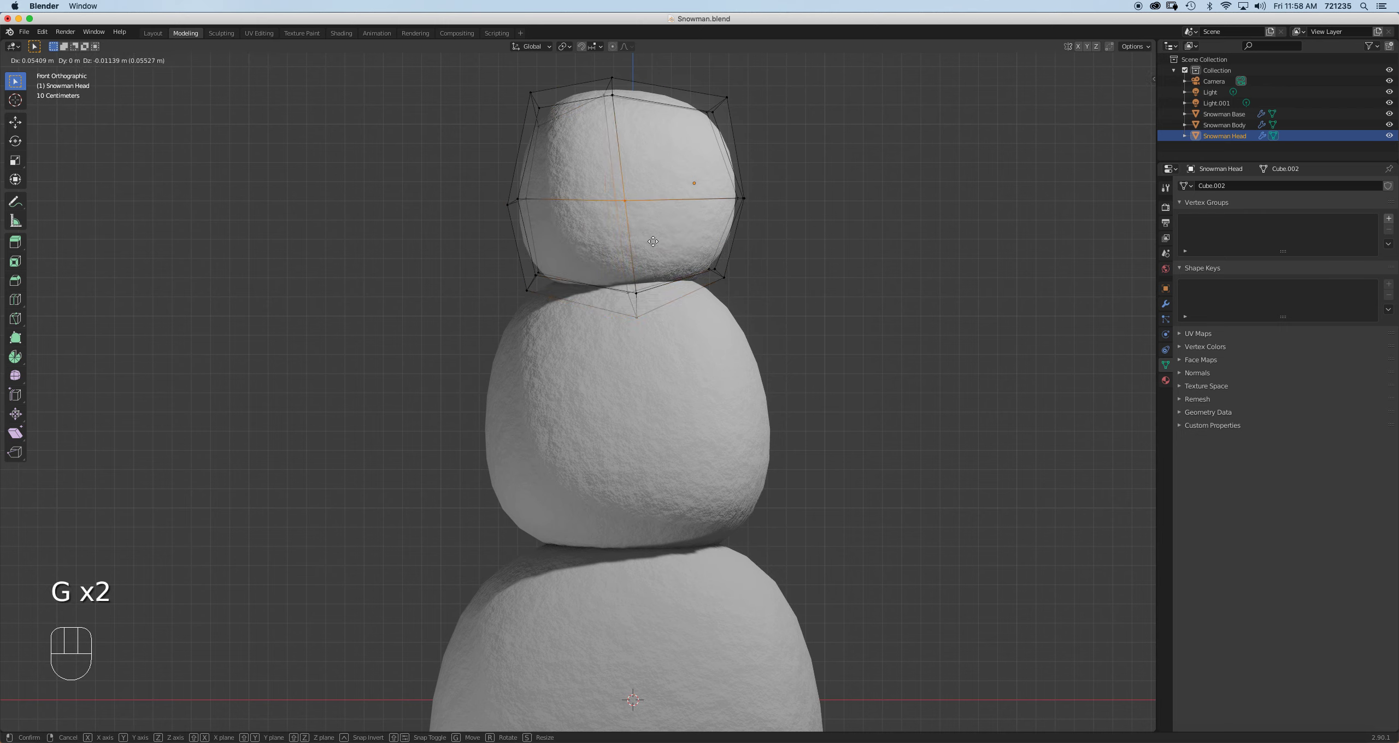
click(663, 244)
Pull the Snowman Head's upper corner vertices inward on both sides in front view to narrow its top
drag(520, 83, 559, 135)
key(g)
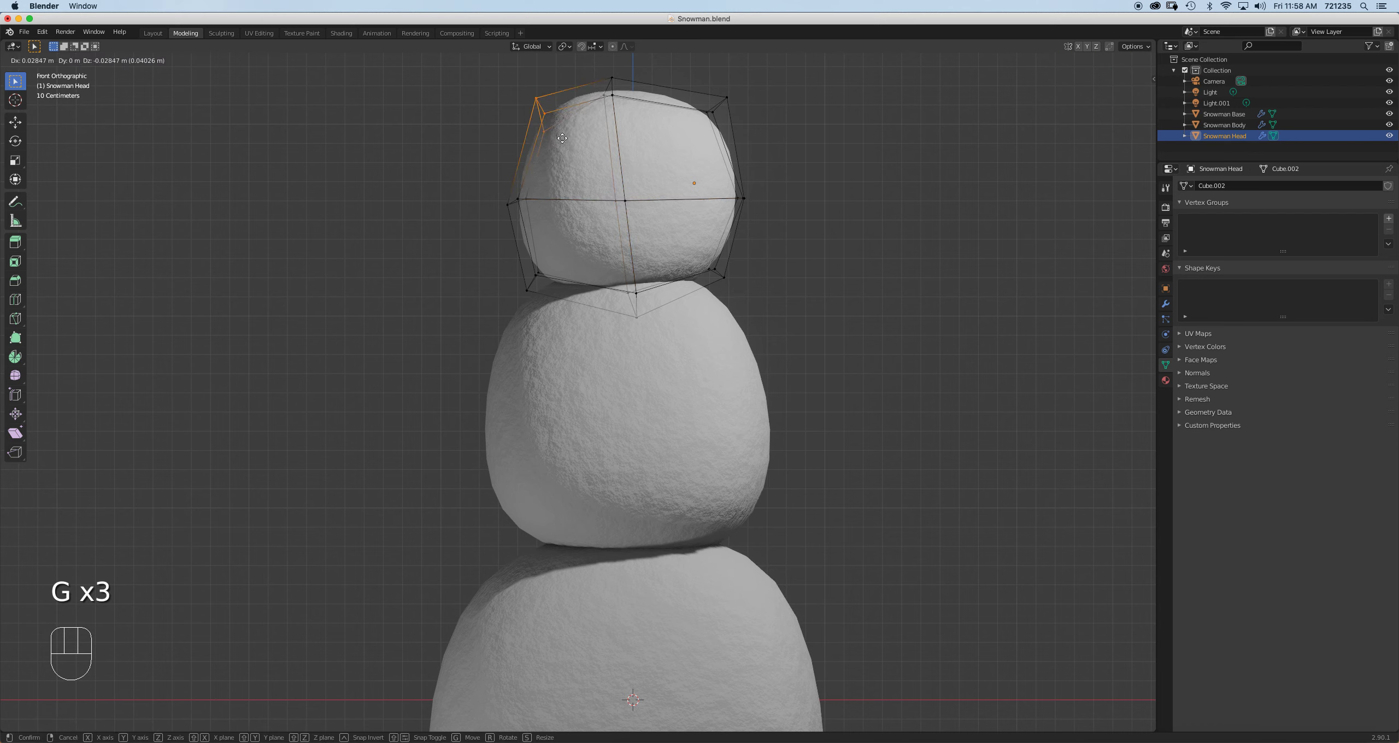
click(574, 132)
drag(678, 82, 741, 139)
key(g)
click(719, 143)
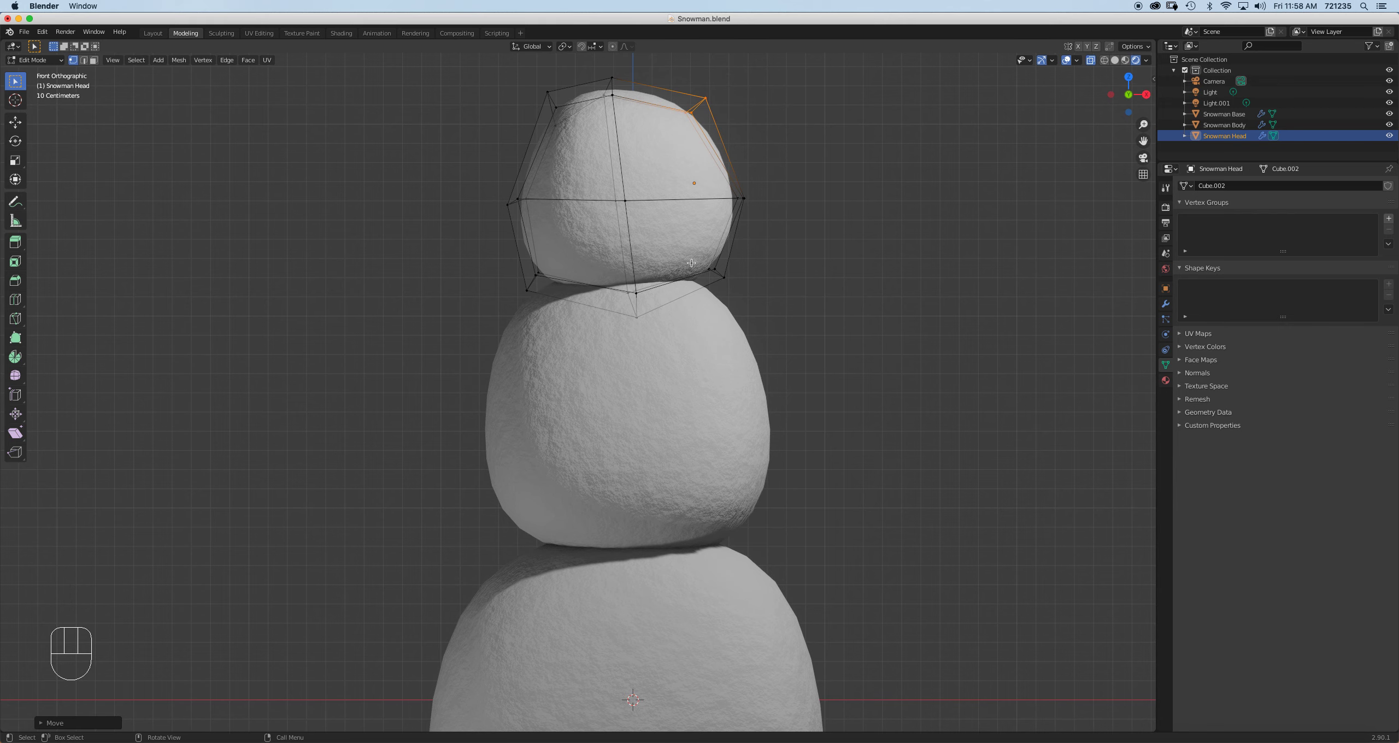
In right view, move the Snowman Head's lower back vertices inward and slightly up, and its upper back vertices about 0.14 m inward
key(KP_3)
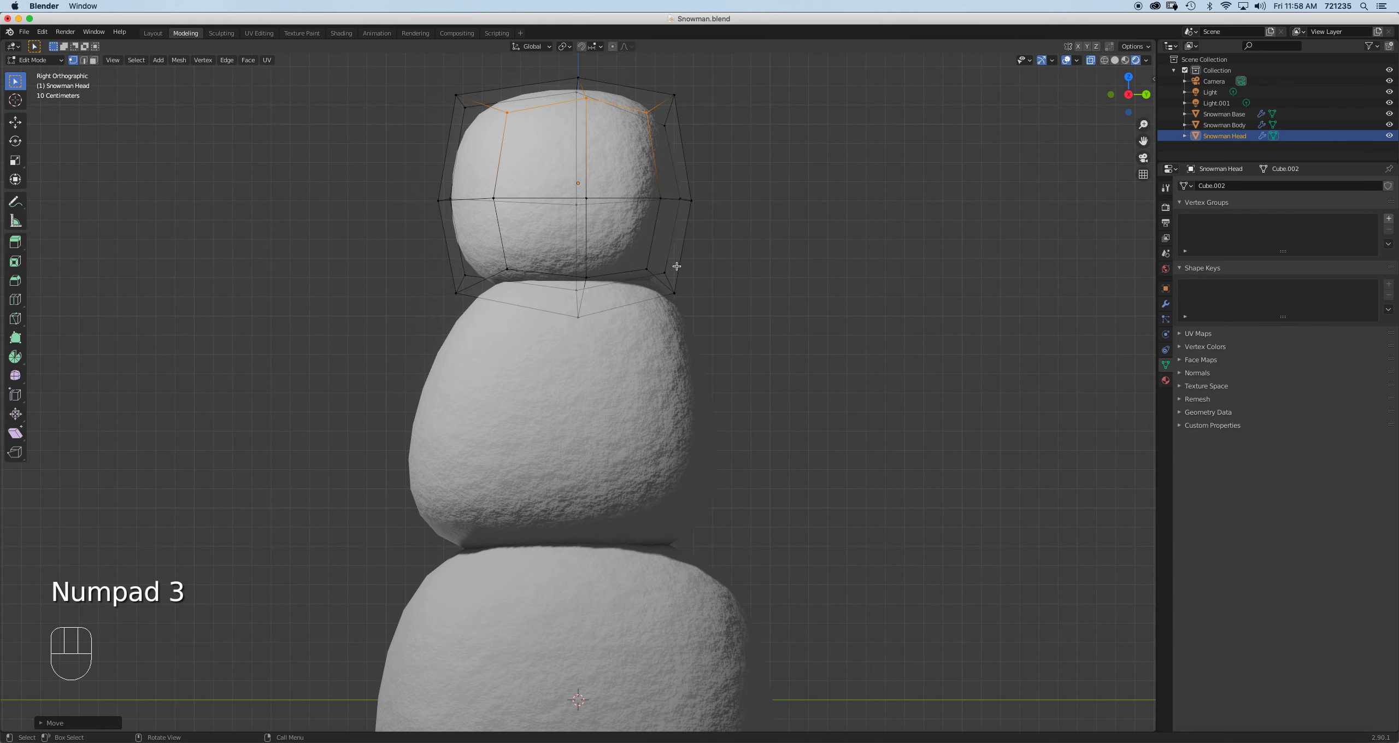
drag(703, 313, 603, 238)
key(g)
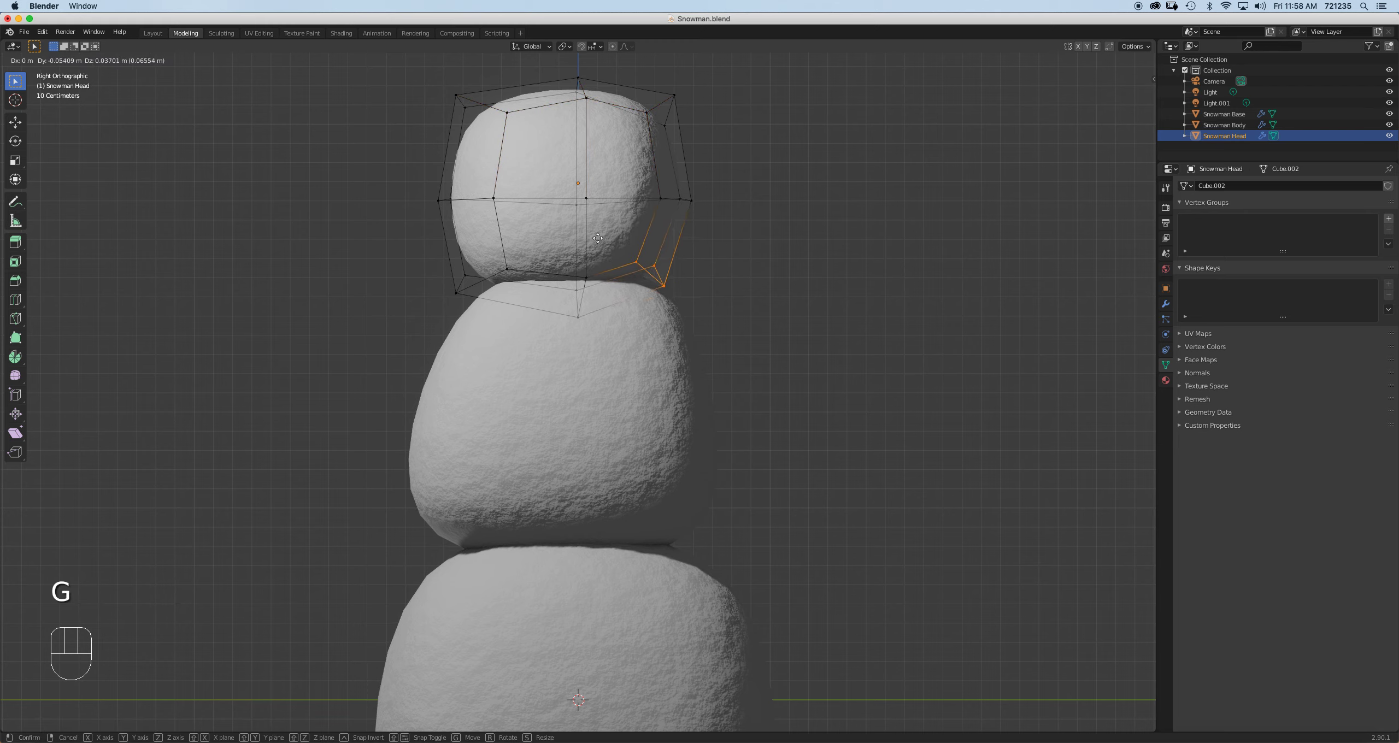
right_click(598, 238)
drag(653, 75, 735, 151)
key(g)
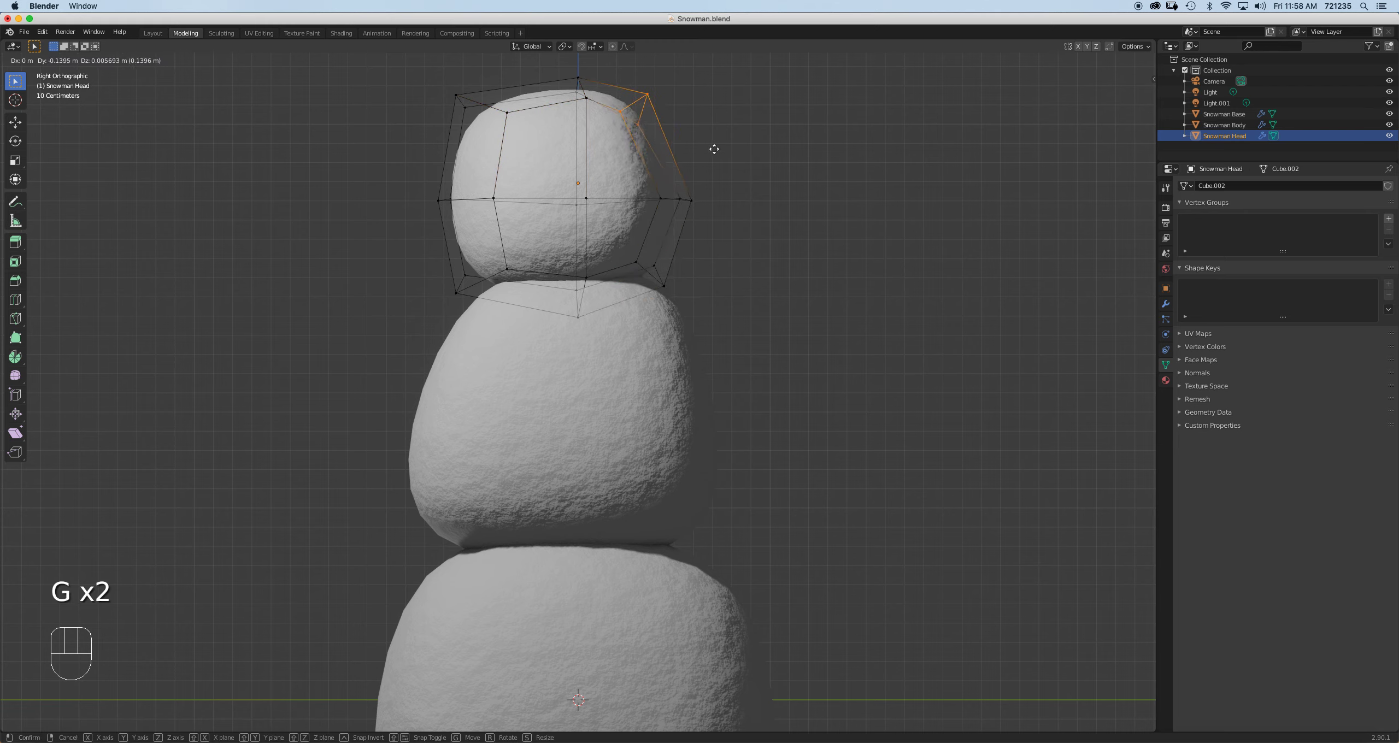
click(716, 144)
Pull the Snowman Head's upper front vertices inward and nudge its lower front vertices slightly outward and down in right view
drag(425, 81, 512, 137)
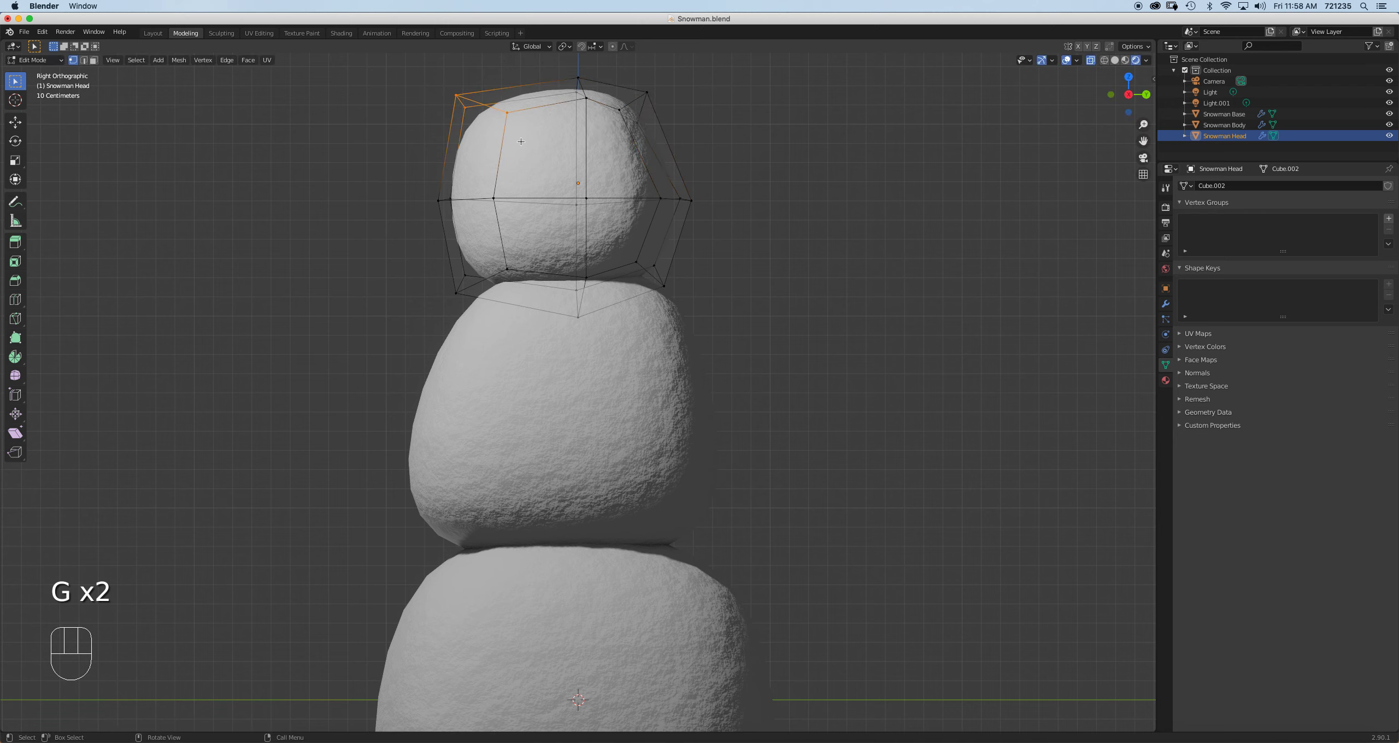
key(g)
click(545, 144)
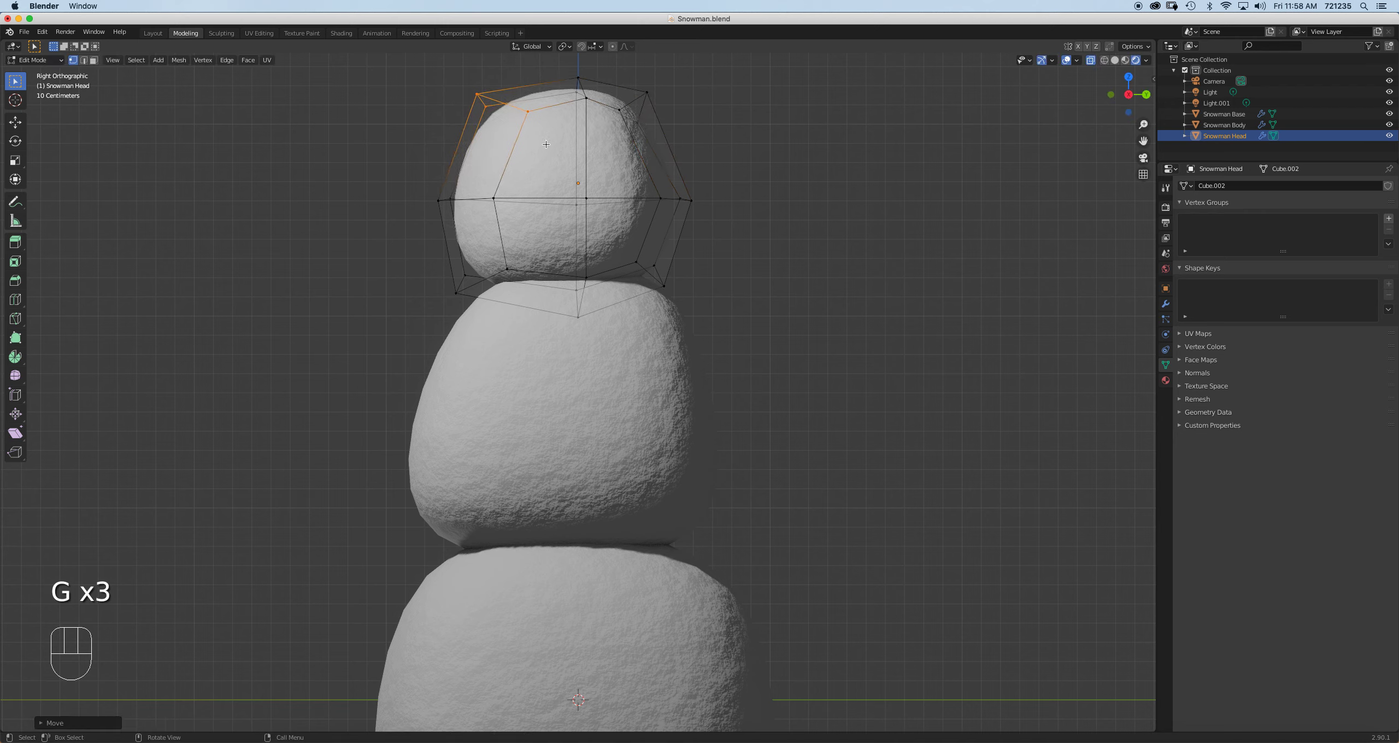
key(g)
click(531, 124)
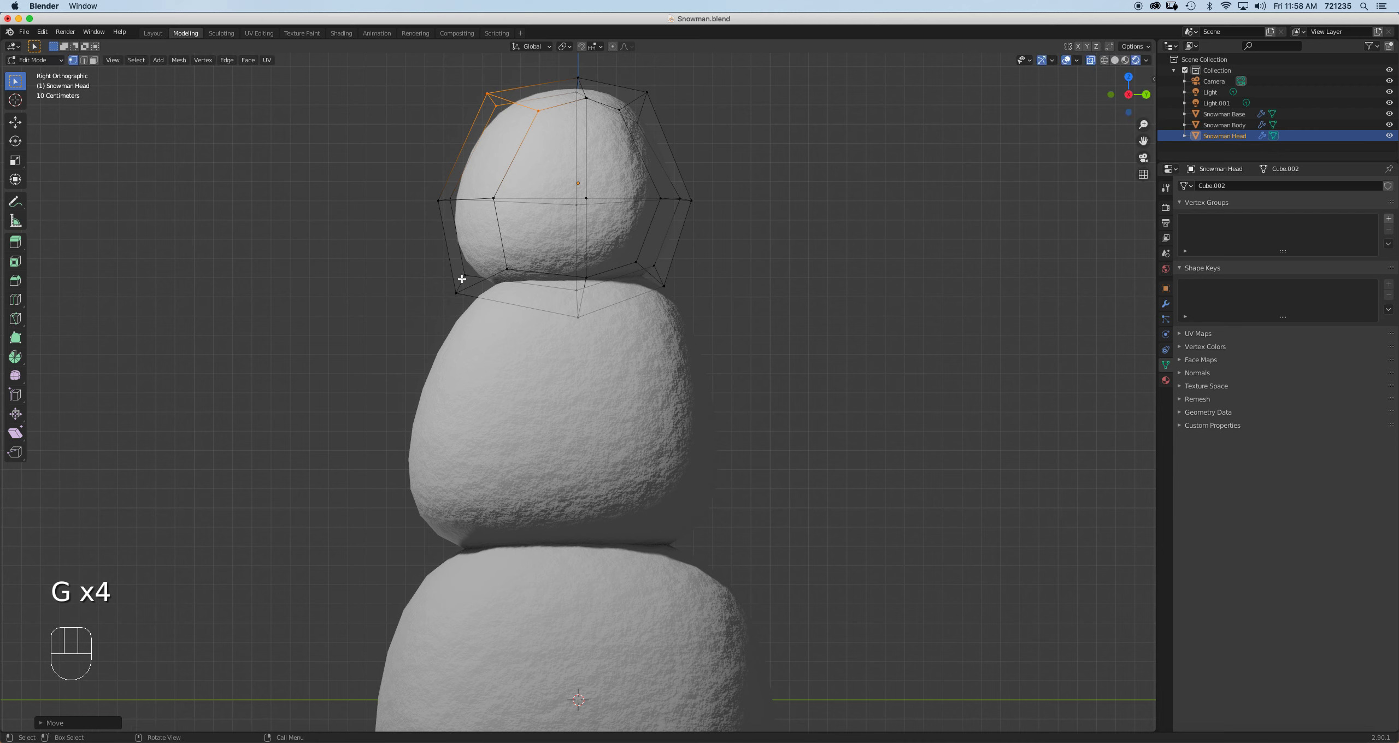
drag(452, 260, 483, 324)
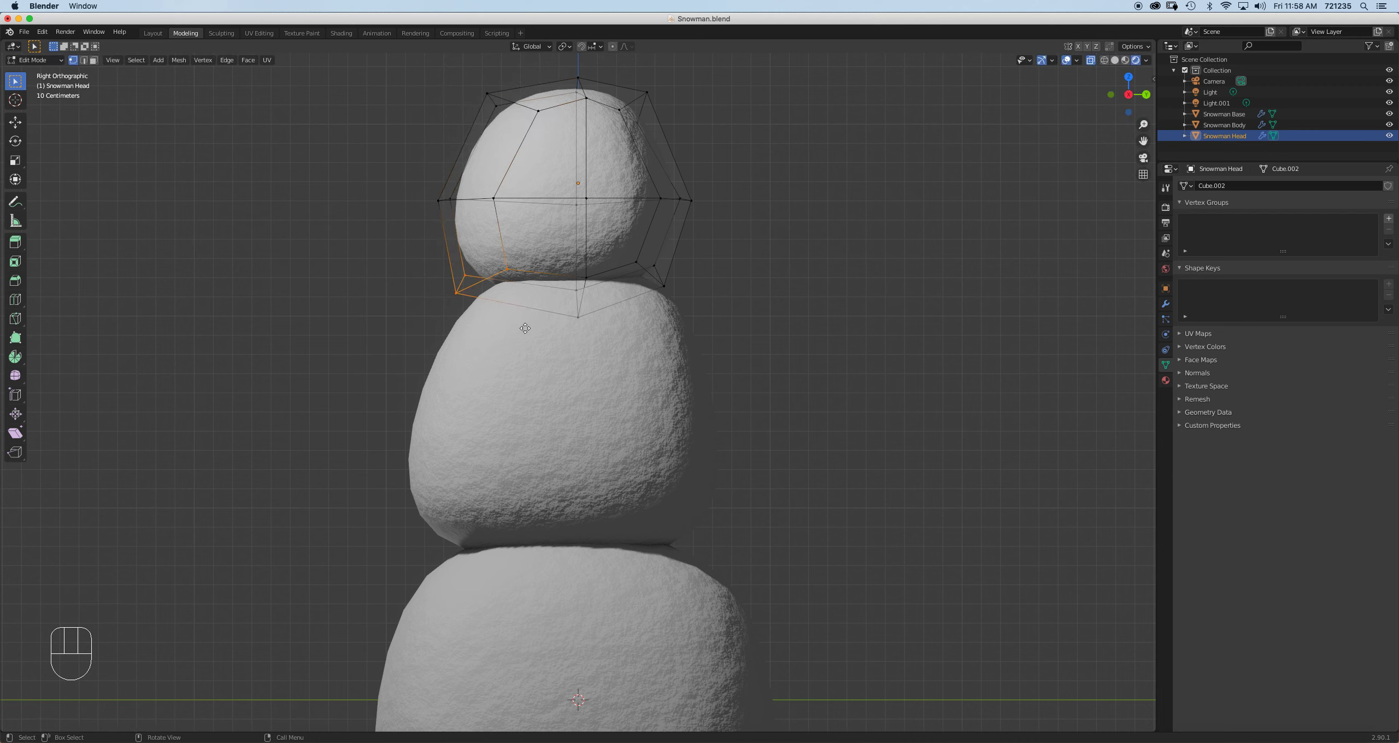
key(g)
click(519, 329)
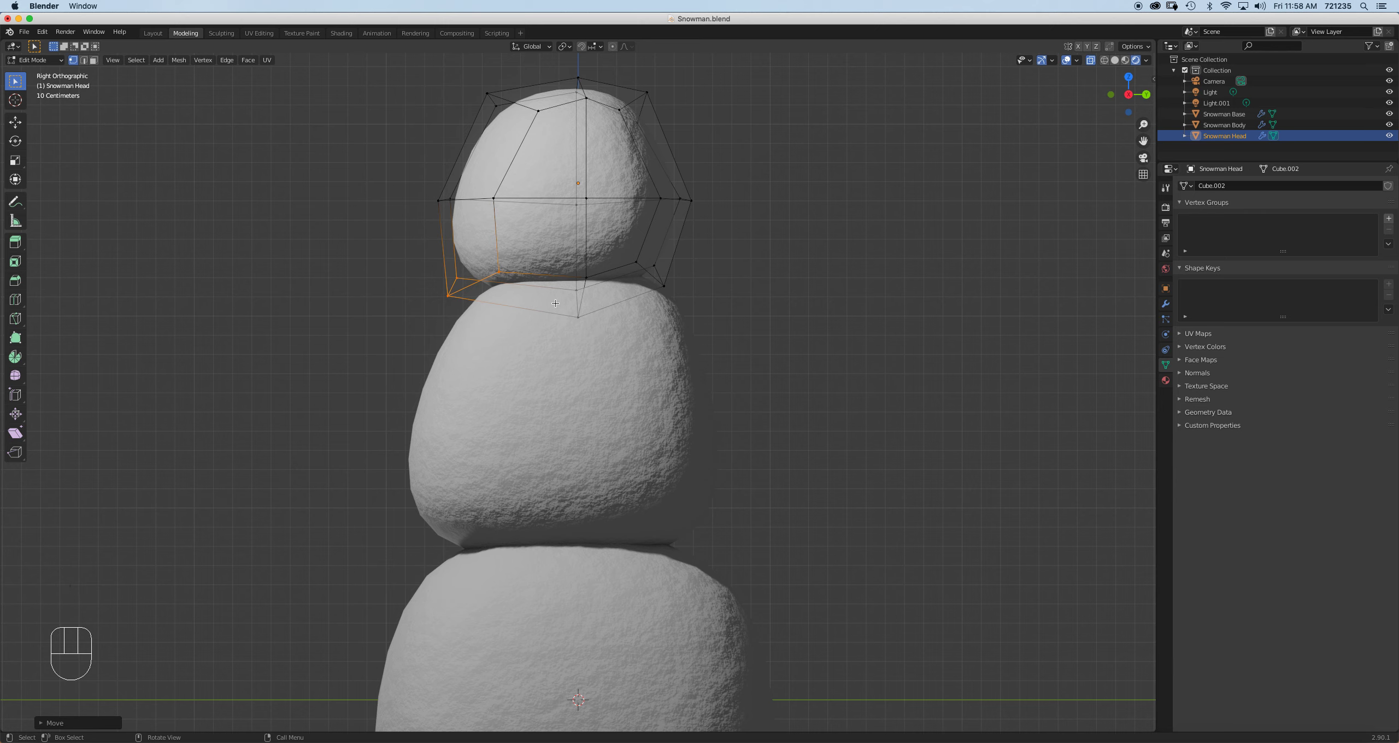
Raise the entire Snowman Head mesh about 0.12 m so it rests higher on the Snowman Body
key(a)
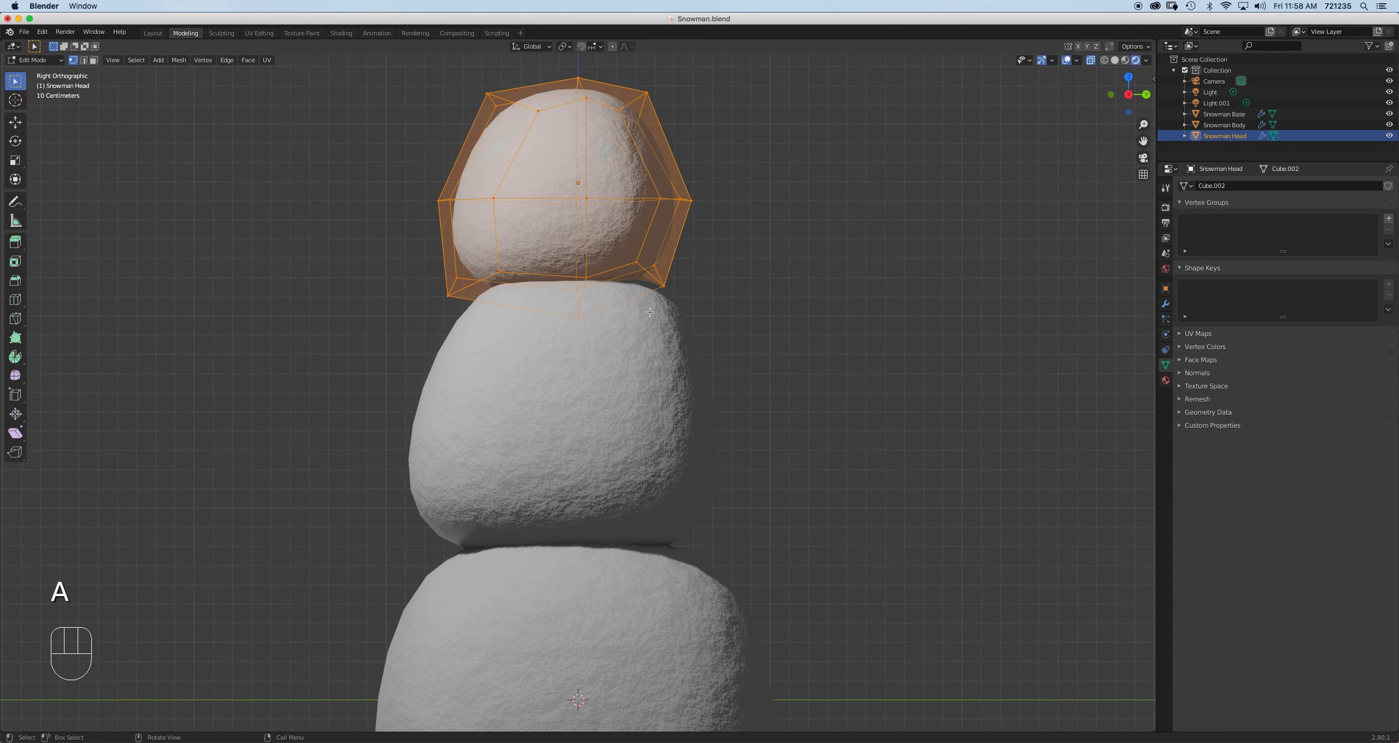
key(g)
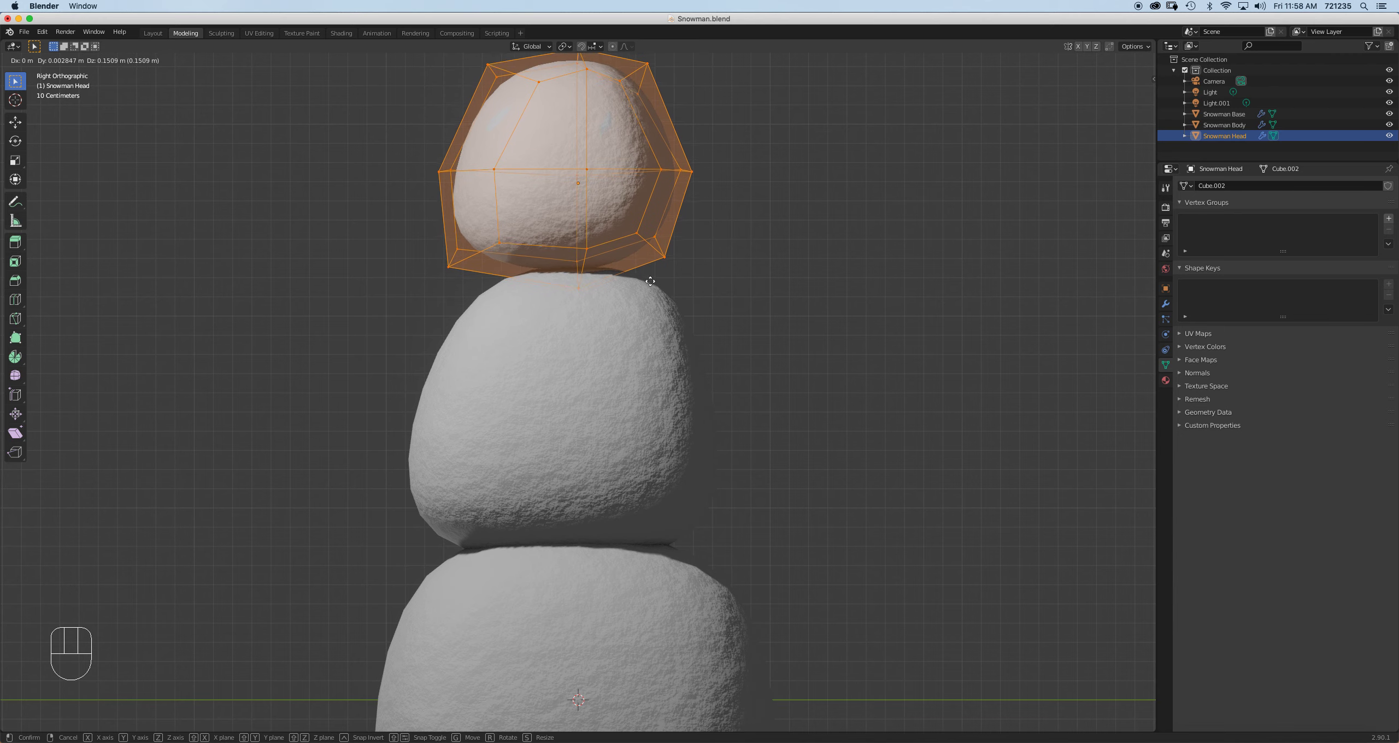
click(651, 287)
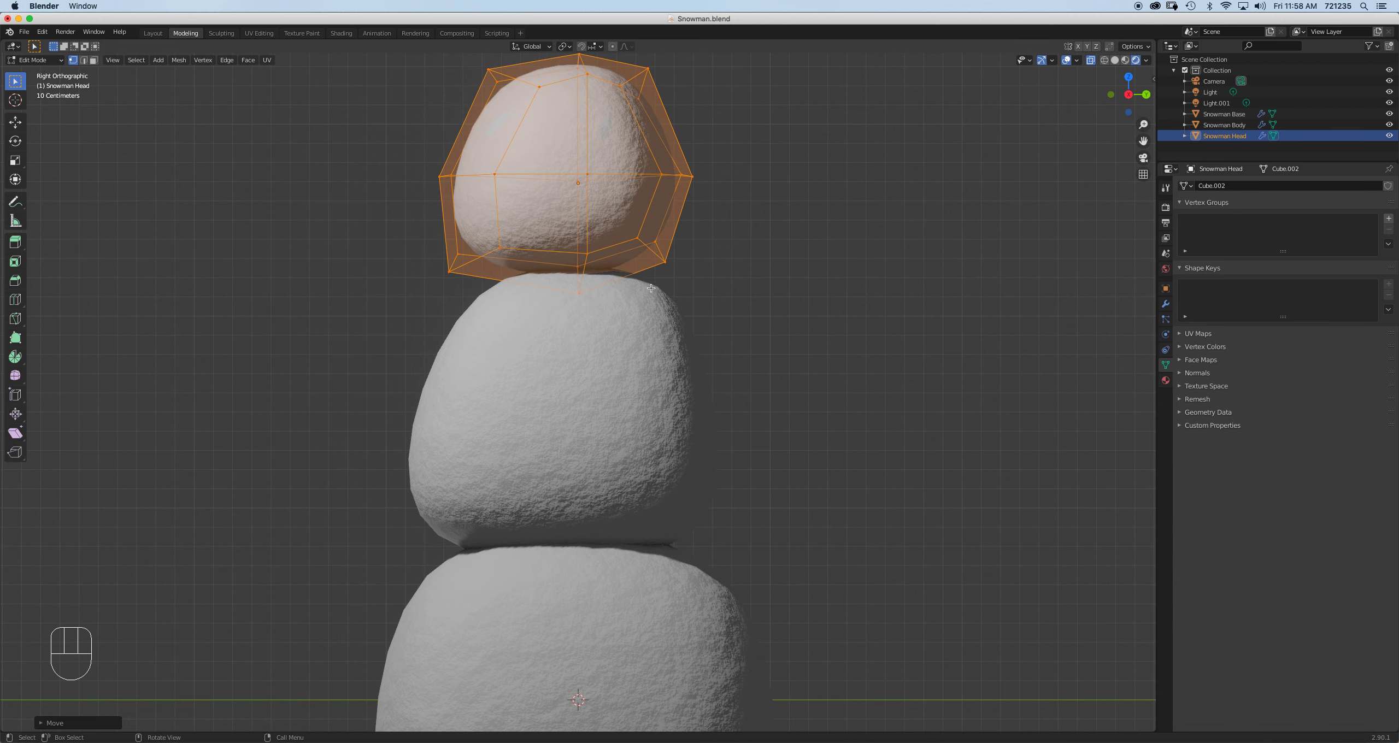
In front view, move the Snowman Head's mid-height vertices on the +X side slightly inward
middle_drag(555, 341, 680, 372)
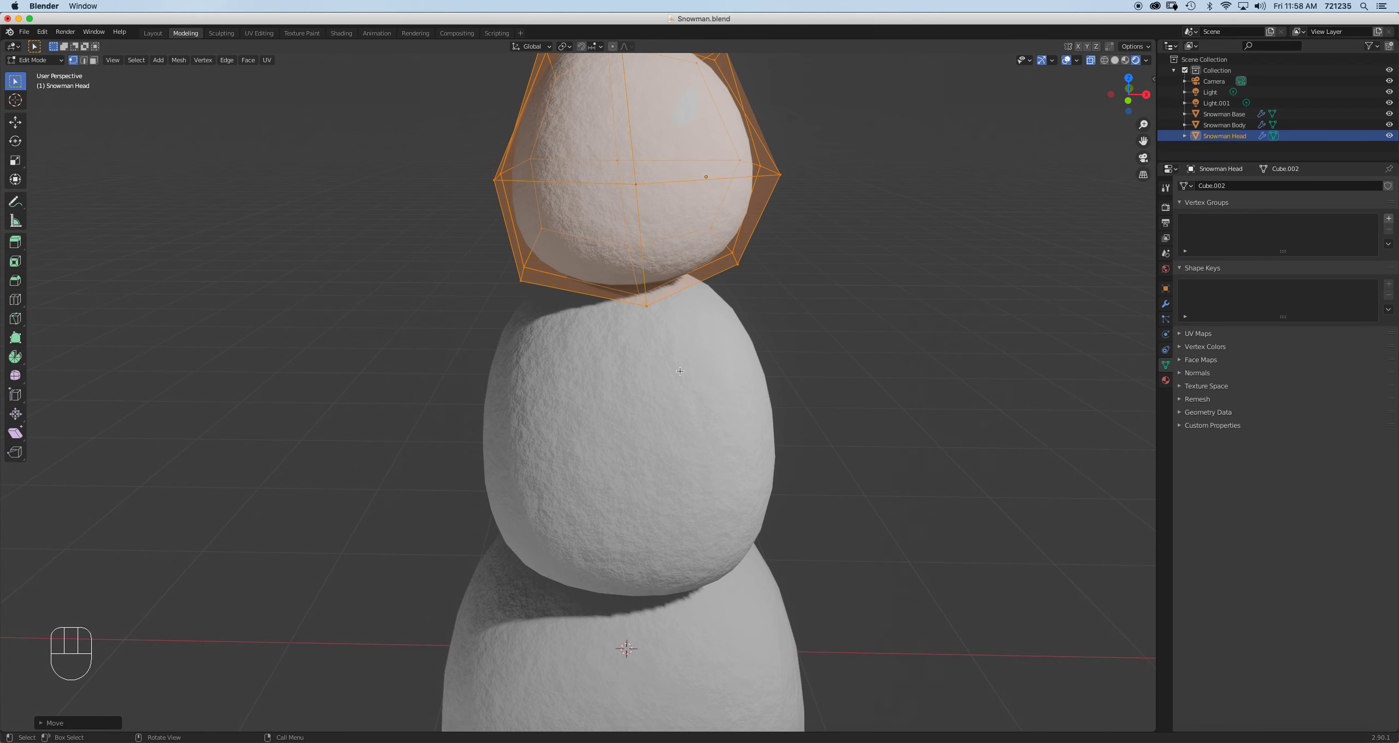
key(KP_1)
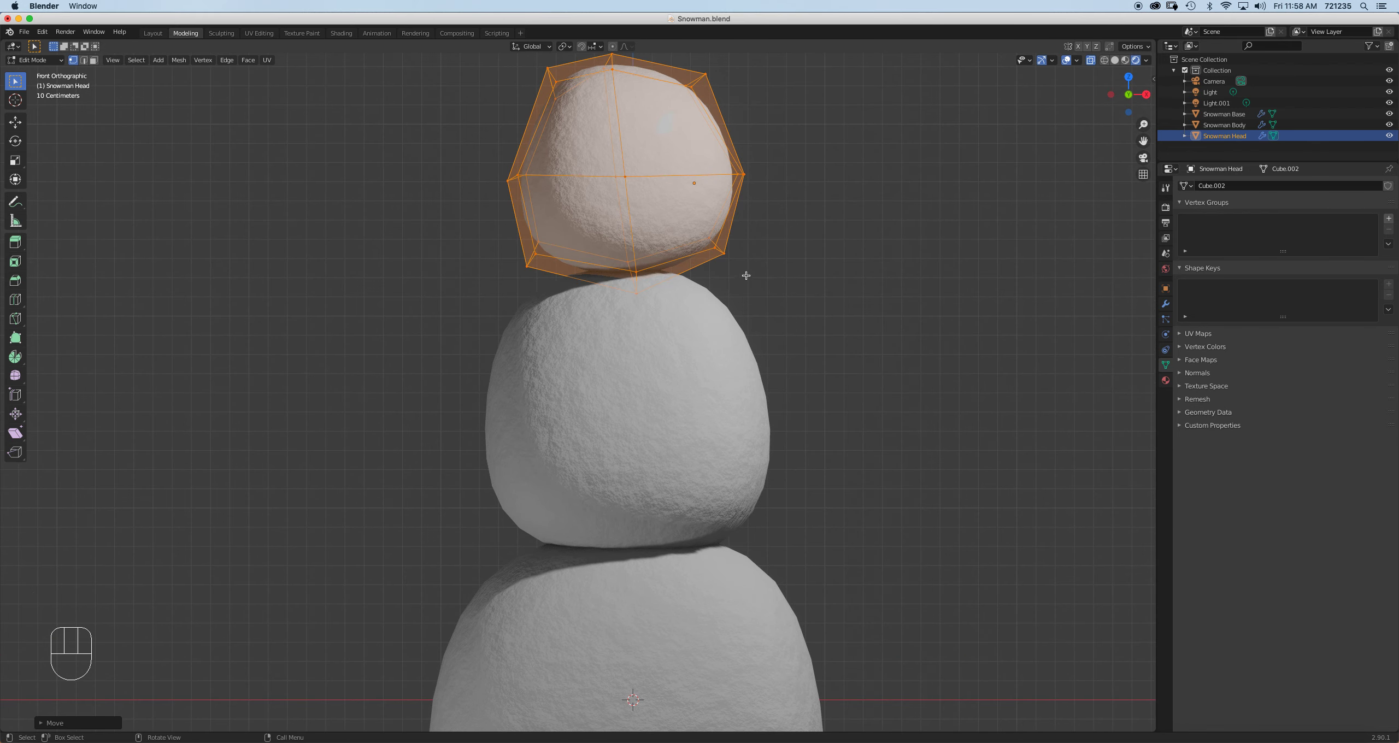
drag(769, 216, 730, 158)
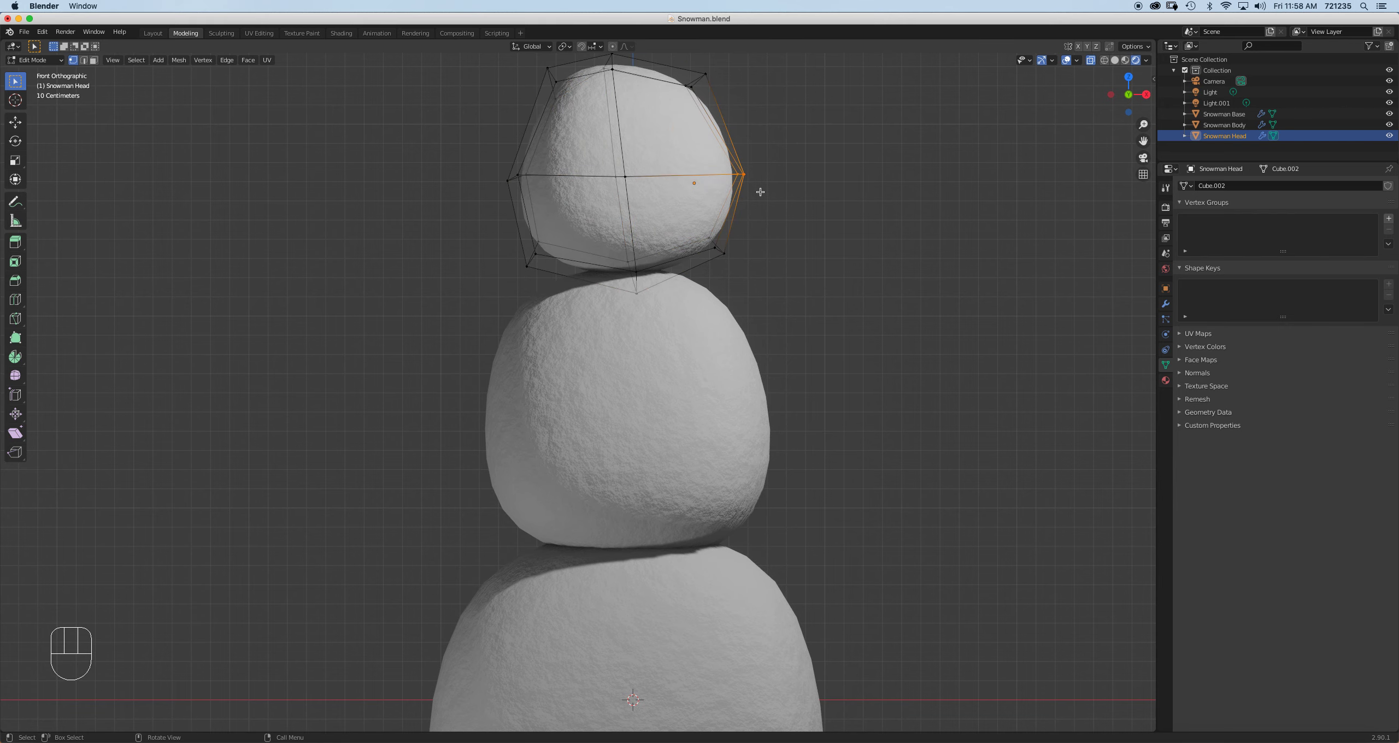
key(g)
click(747, 193)
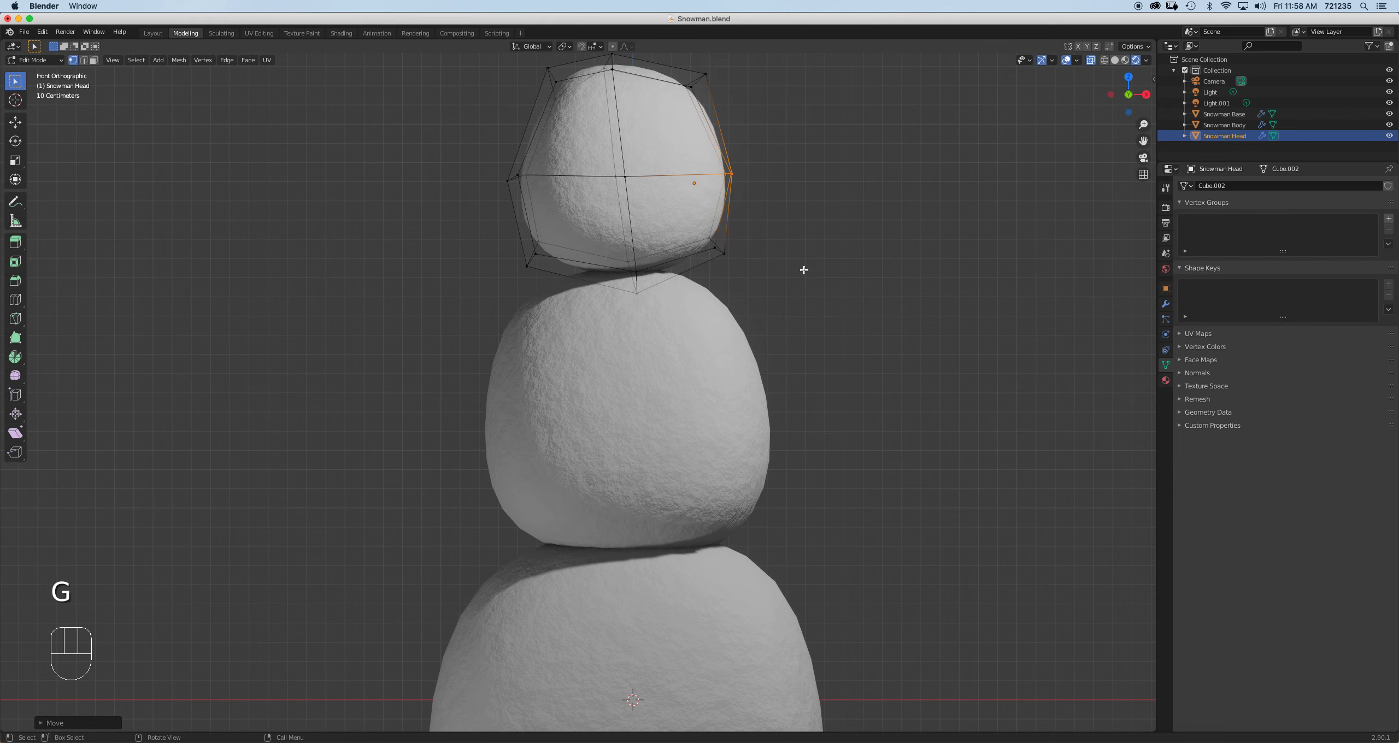
scroll(775, 330, up, 1)
scroll(774, 328, down, 3)
scroll(774, 330, up, 3)
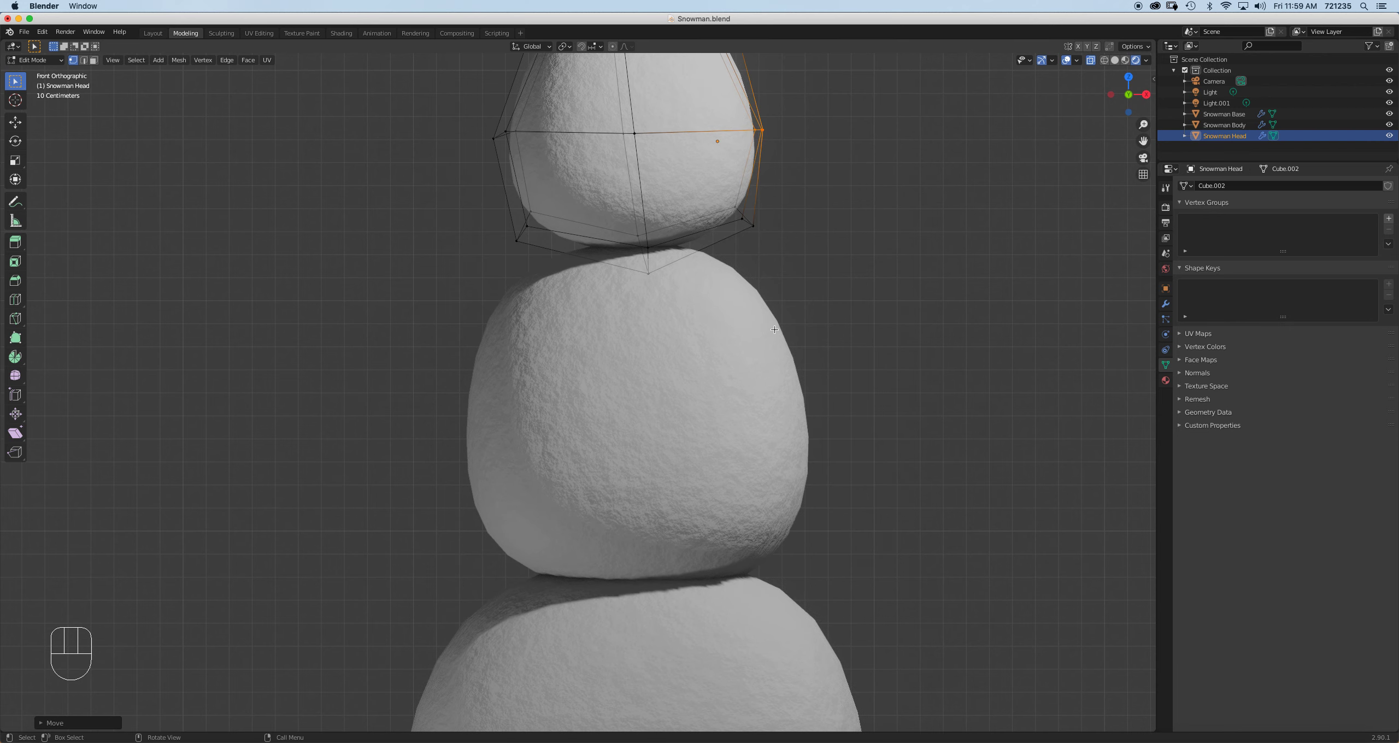
scroll(774, 330, down, 2)
shift+middle_drag(784, 357, 805, 272)
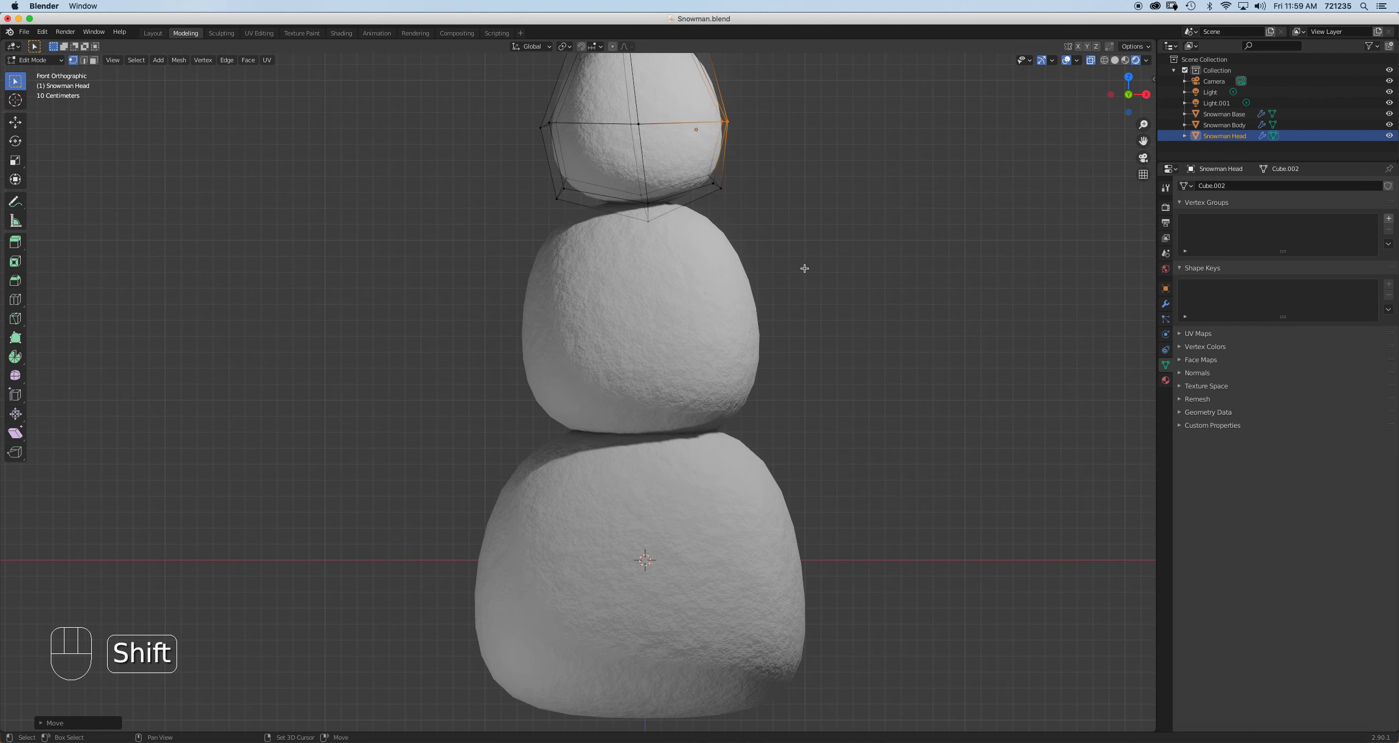
Finish editing the Snowman Head mesh and save the Snowman file
key(Tab)
key(ctrl+s)
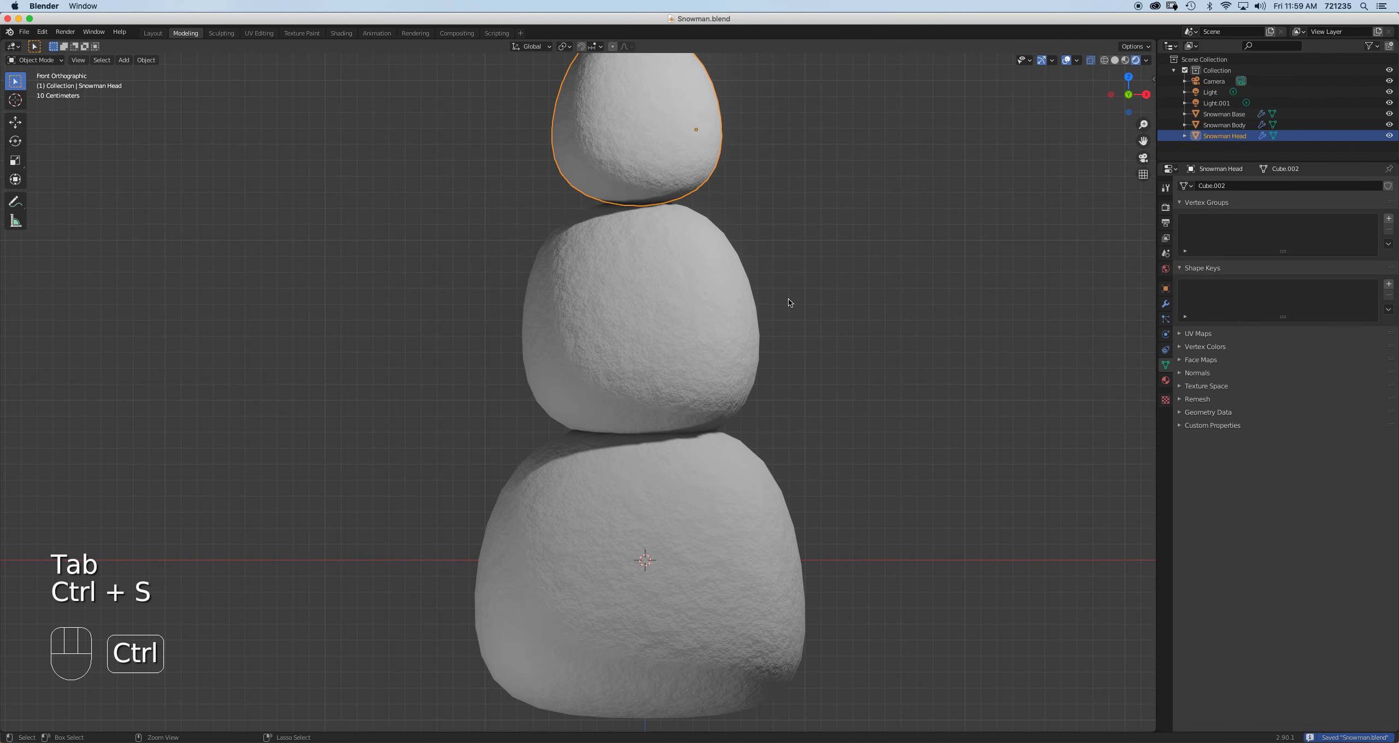
shift+middle_drag(779, 300, 768, 326)
scroll(768, 326, down, 2)
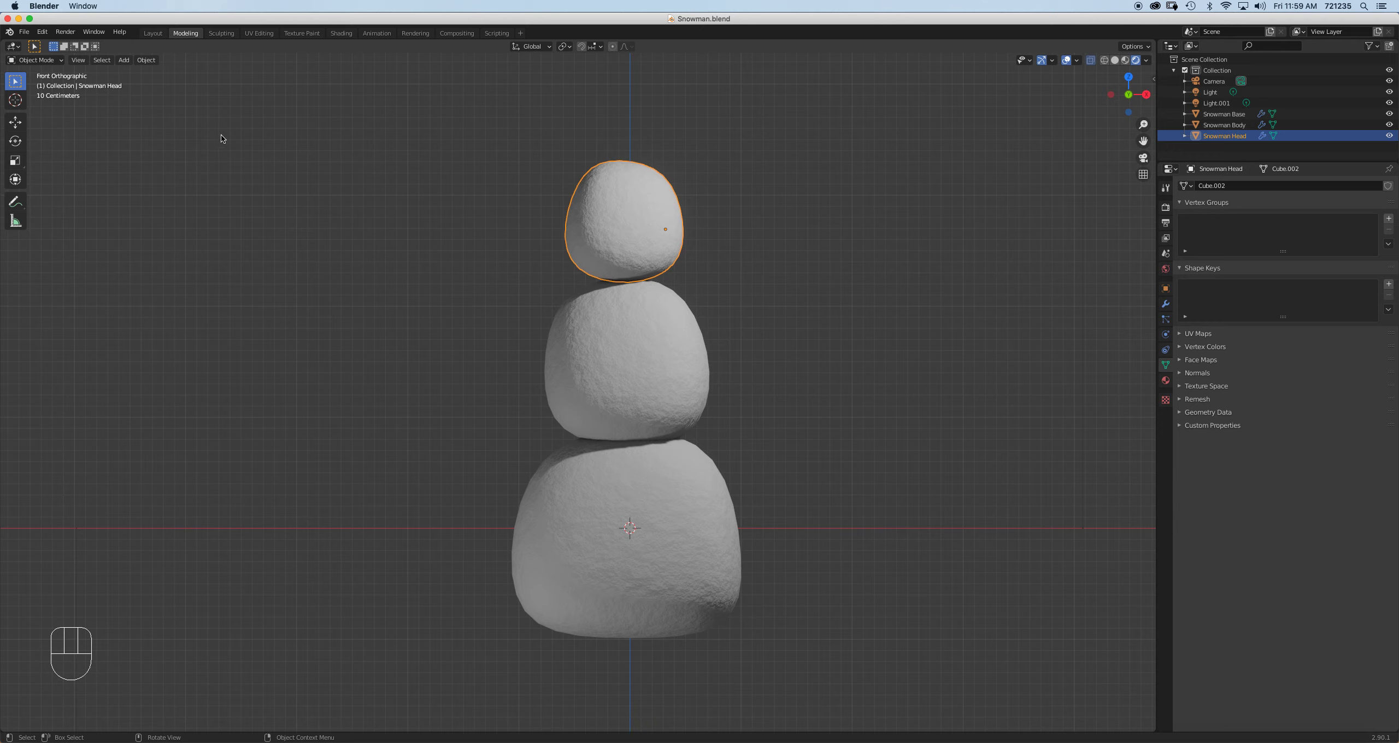
Append the Cylinder object from Carrot Model.blend on the Desktop into the scene
drag(24, 32, 48, 139)
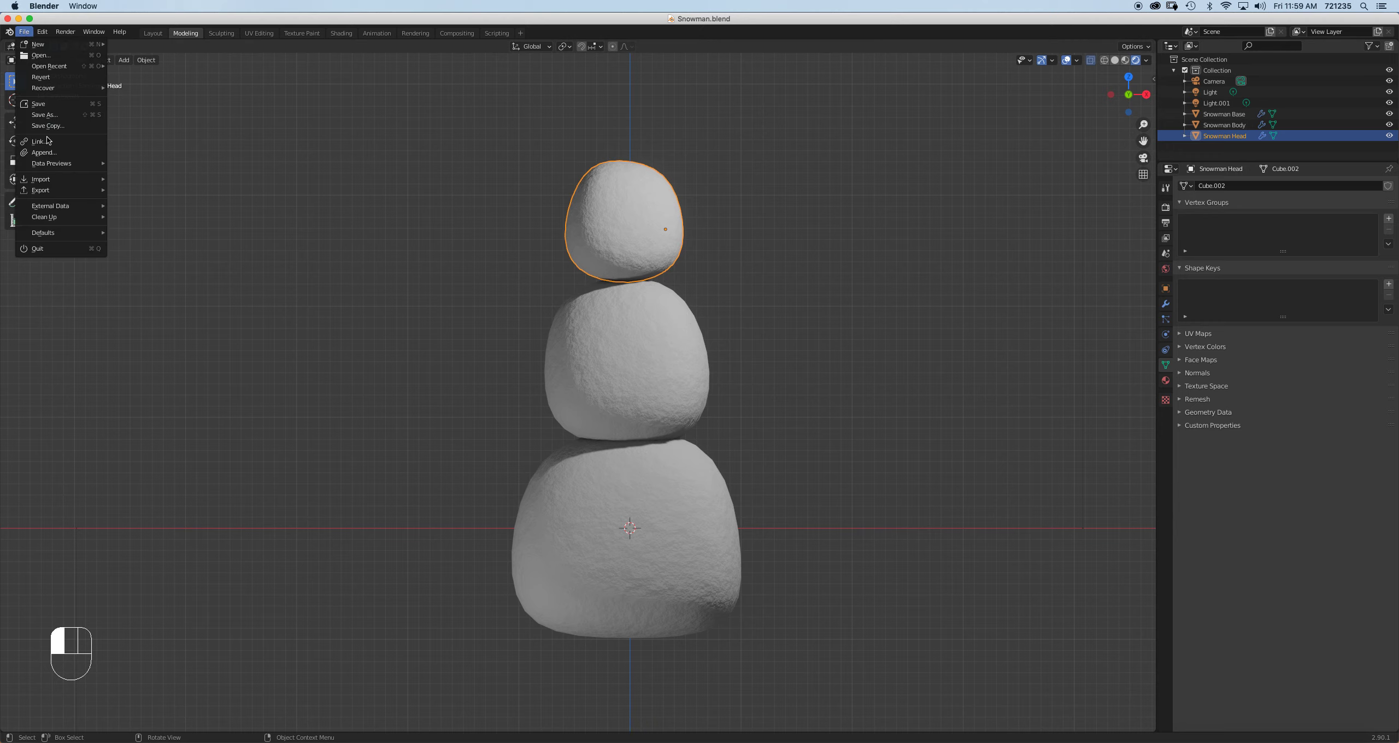
click(48, 152)
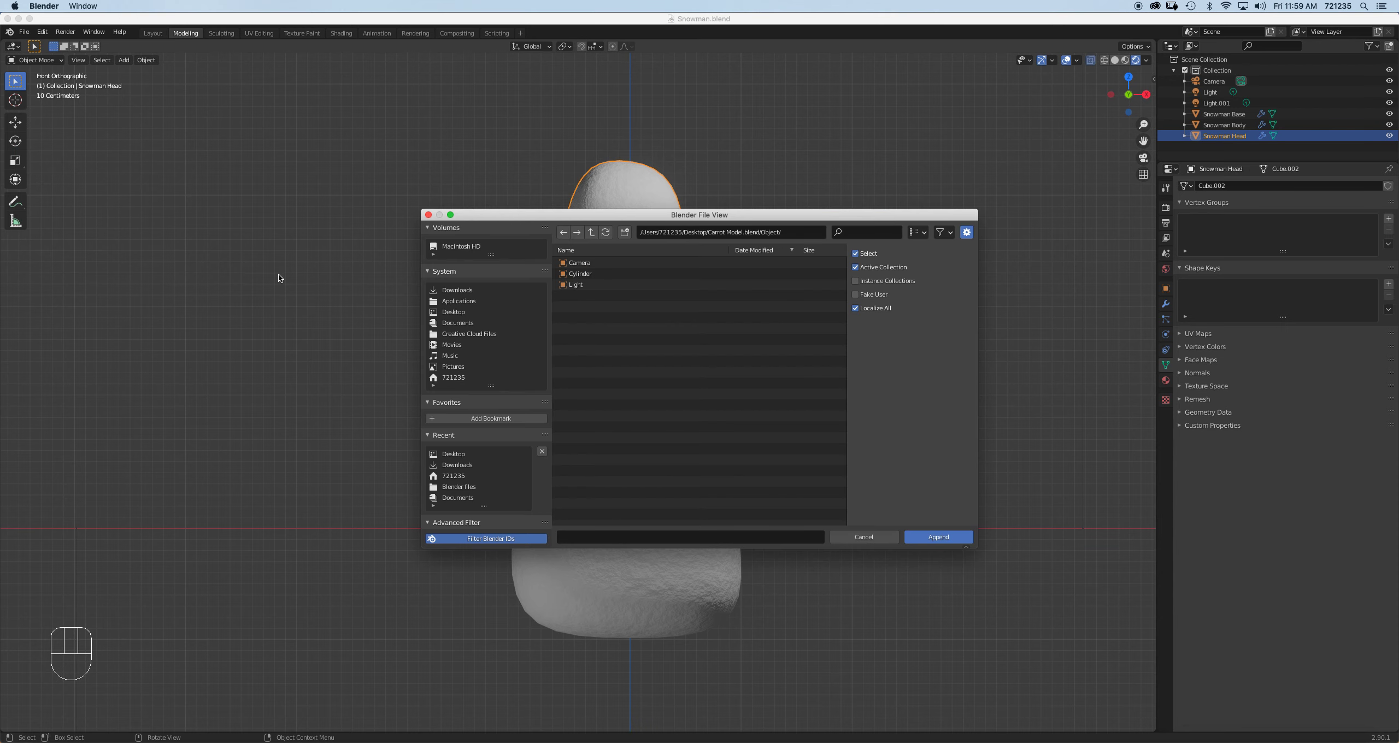
click(458, 313)
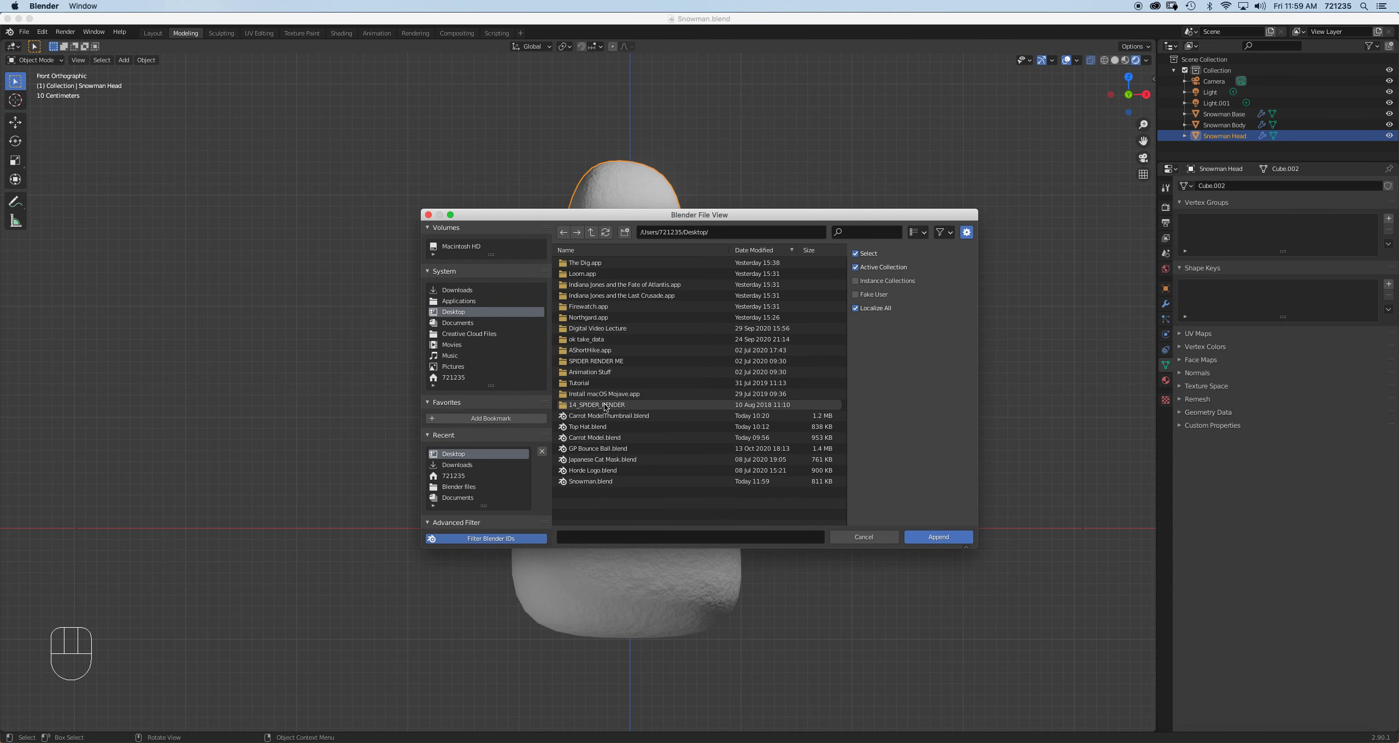
click(607, 438)
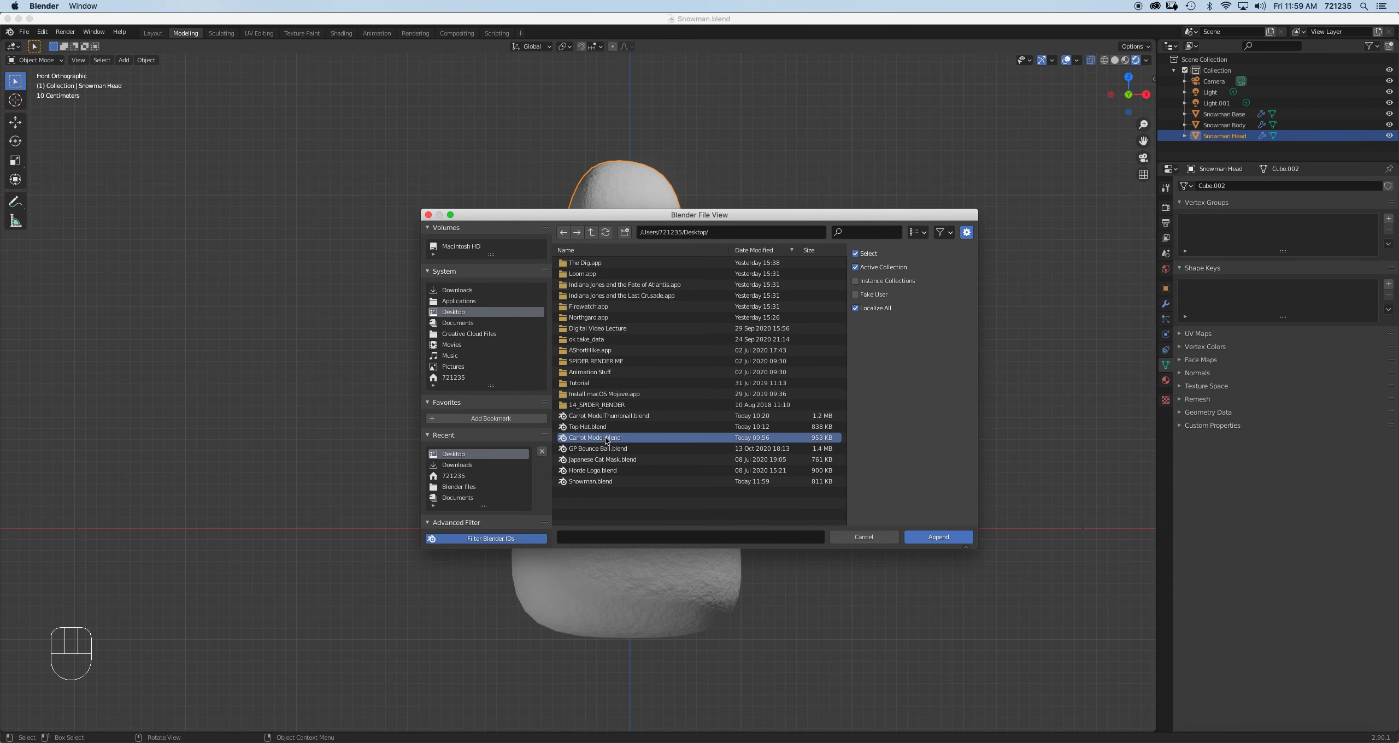
click(939, 537)
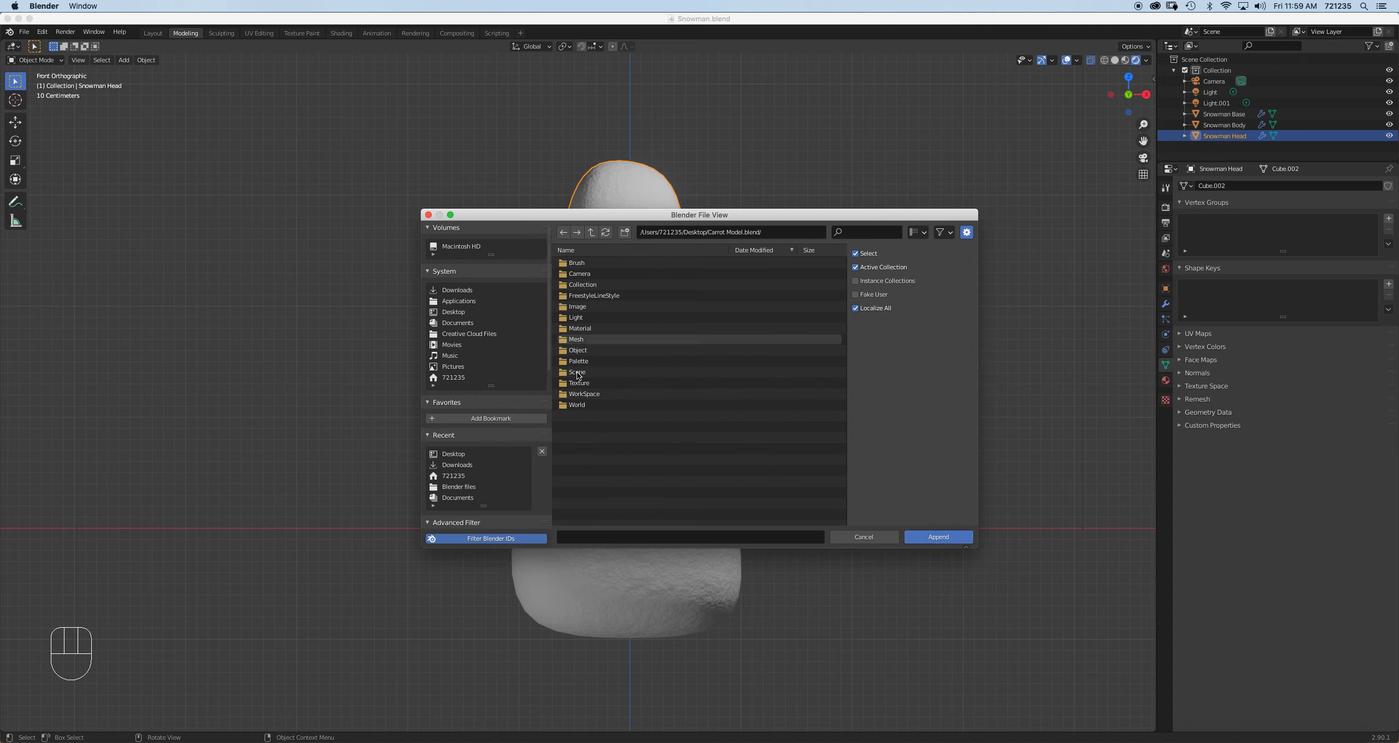
click(579, 351)
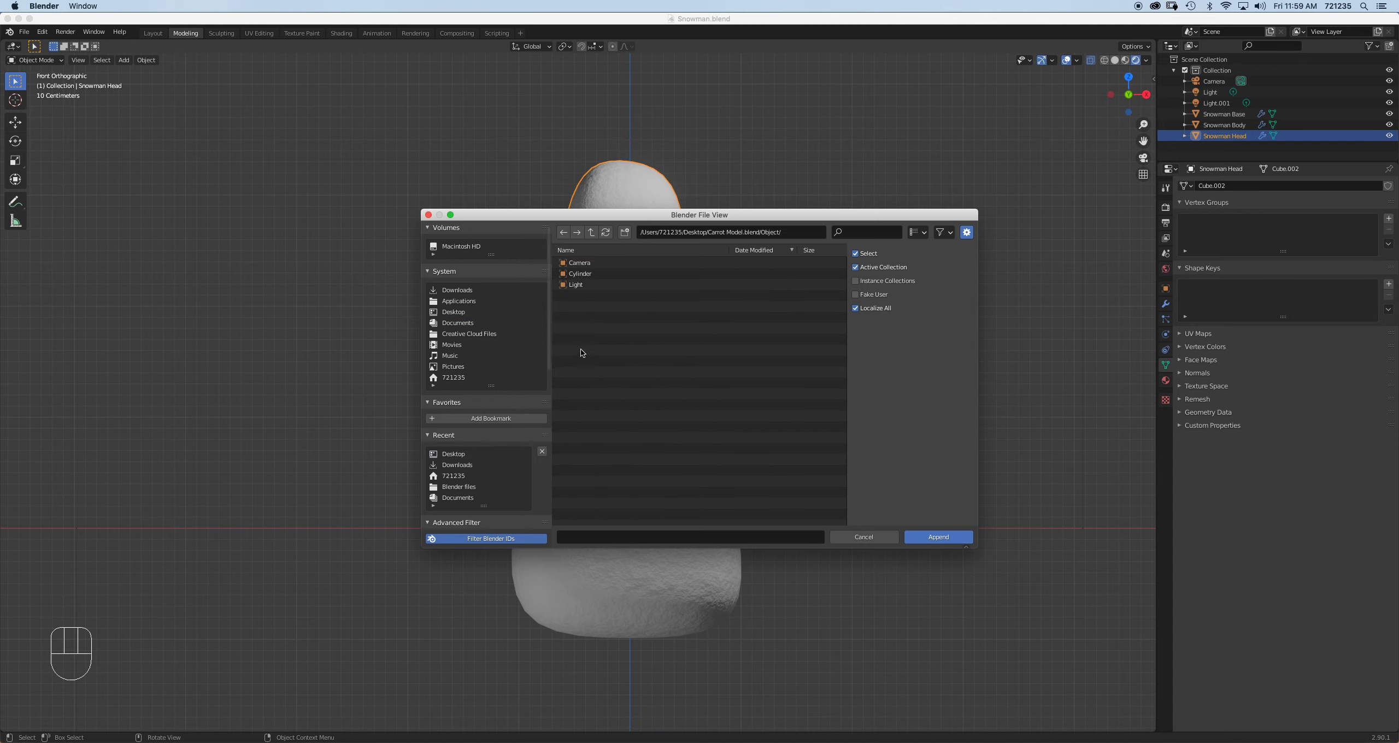
click(581, 277)
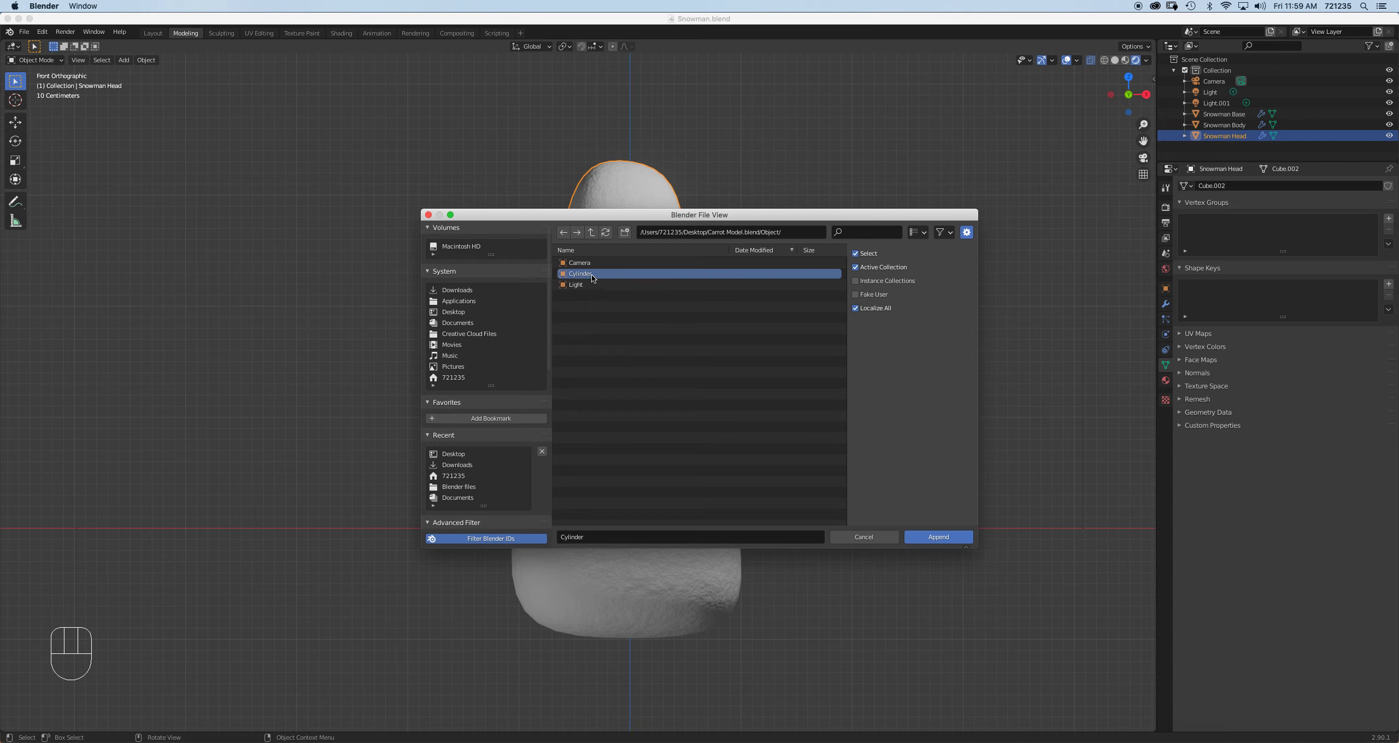
click(938, 537)
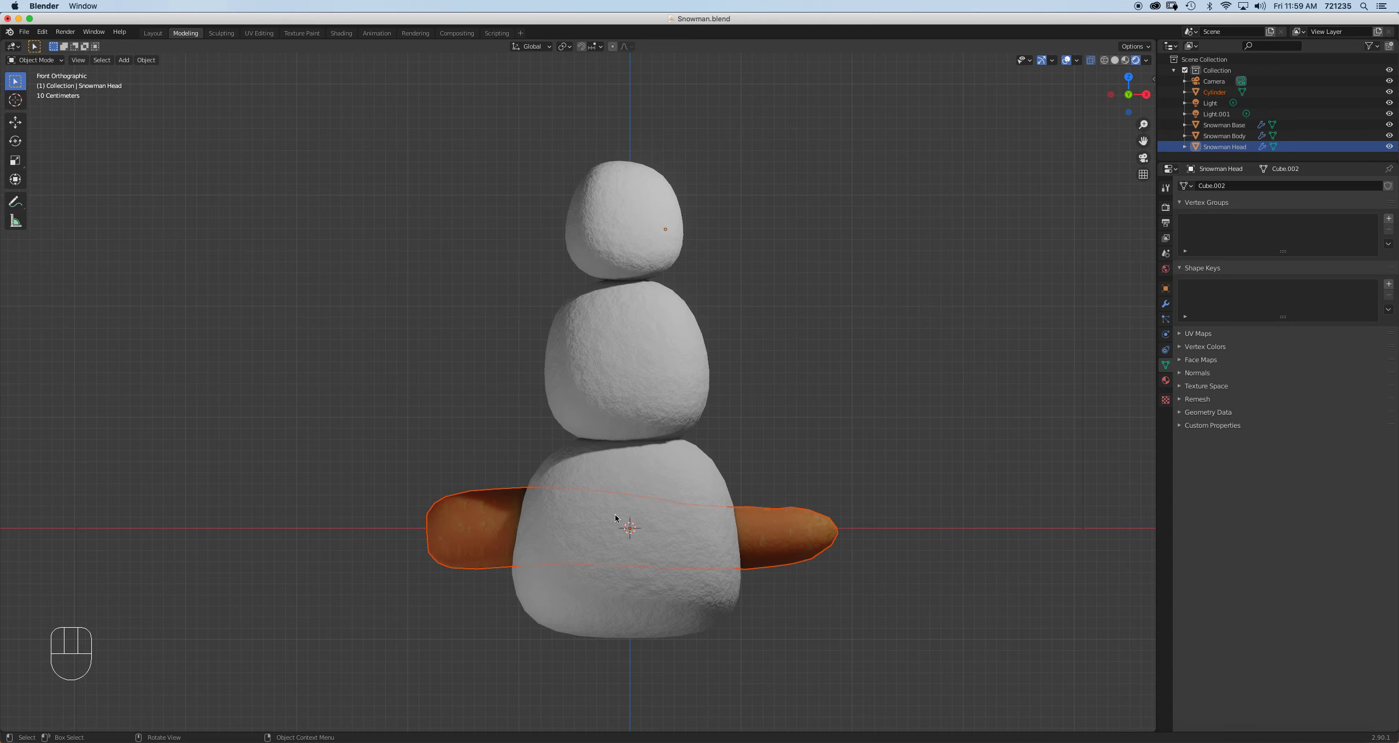
Move the appended carrot to the +X side of the snowman and rename it Carrot
click(776, 543)
key(g)
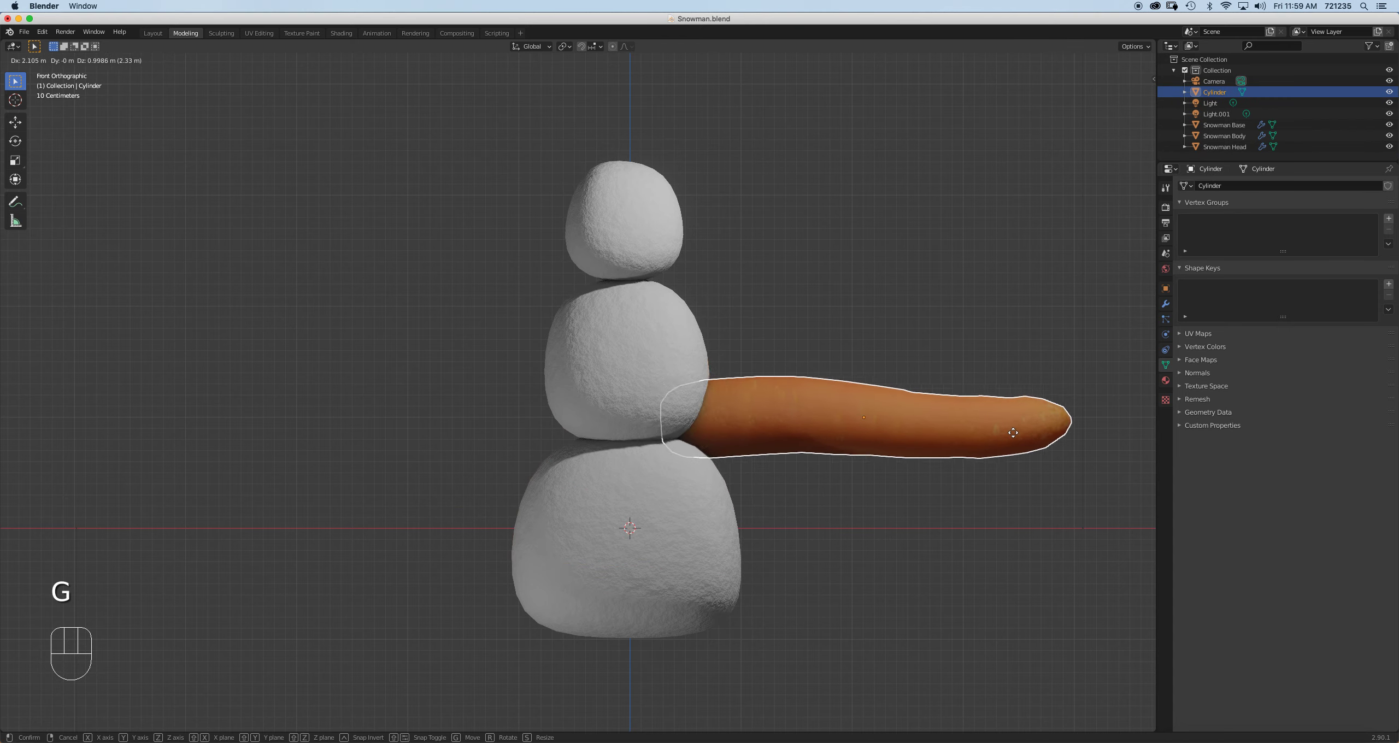
click(1014, 433)
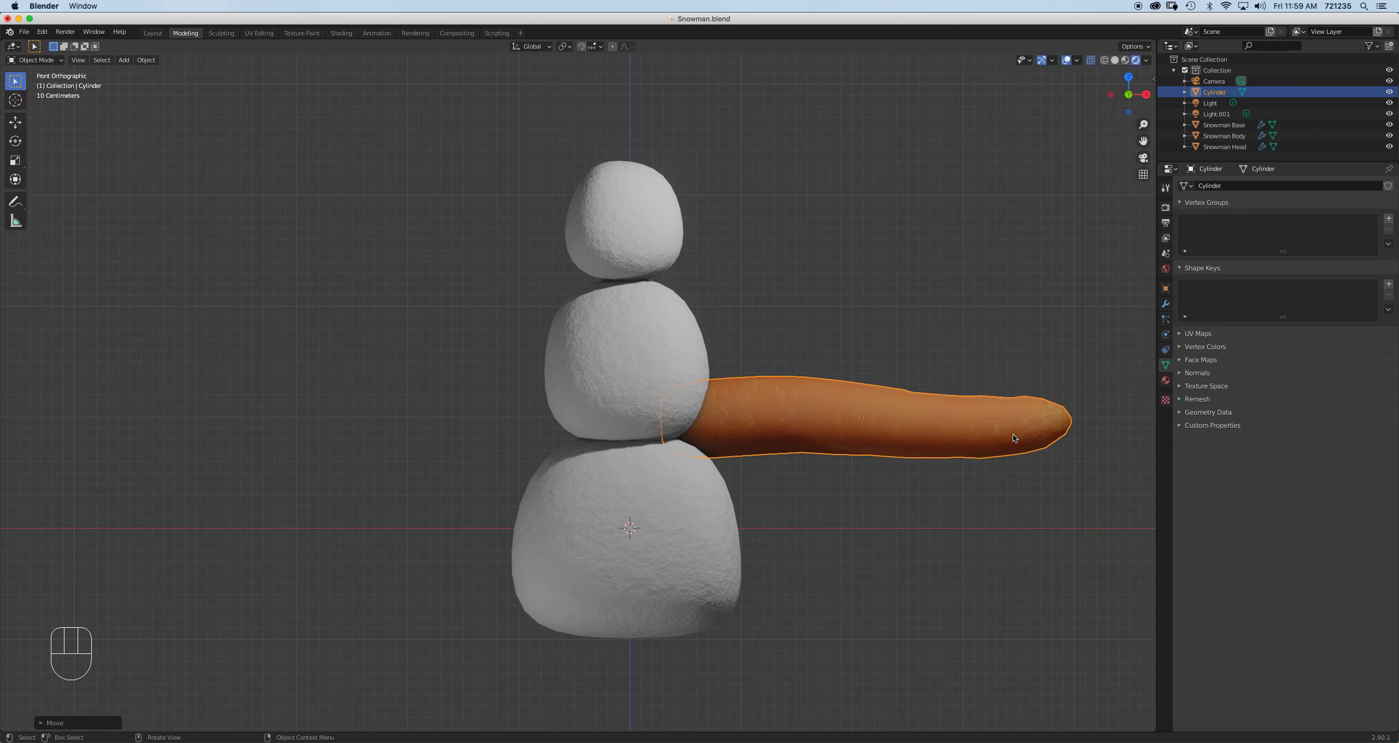
double_click(1214, 93)
text(Carrot)
key(Return)
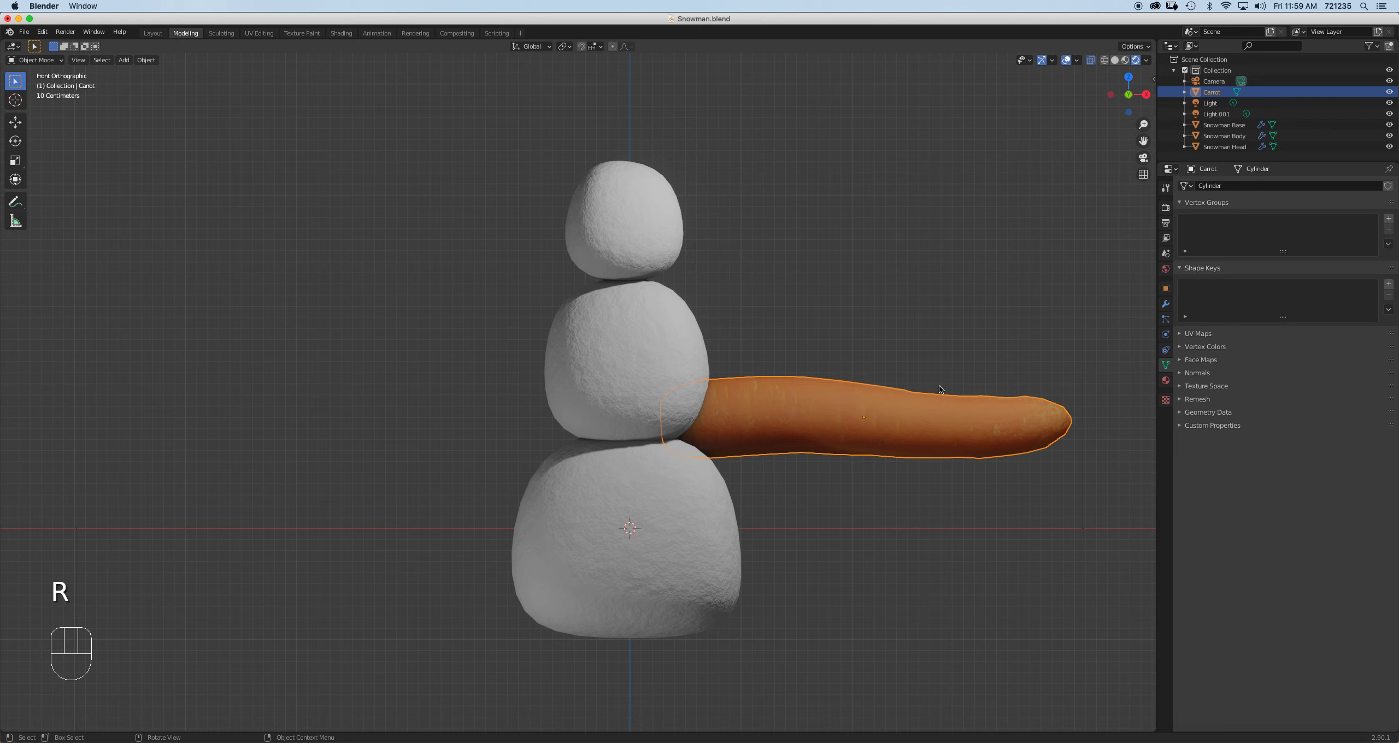
Rotate the Carrot 90° around Z, scale it to a little over half size, and place it over the Snowman Head in front view
text(rz90)
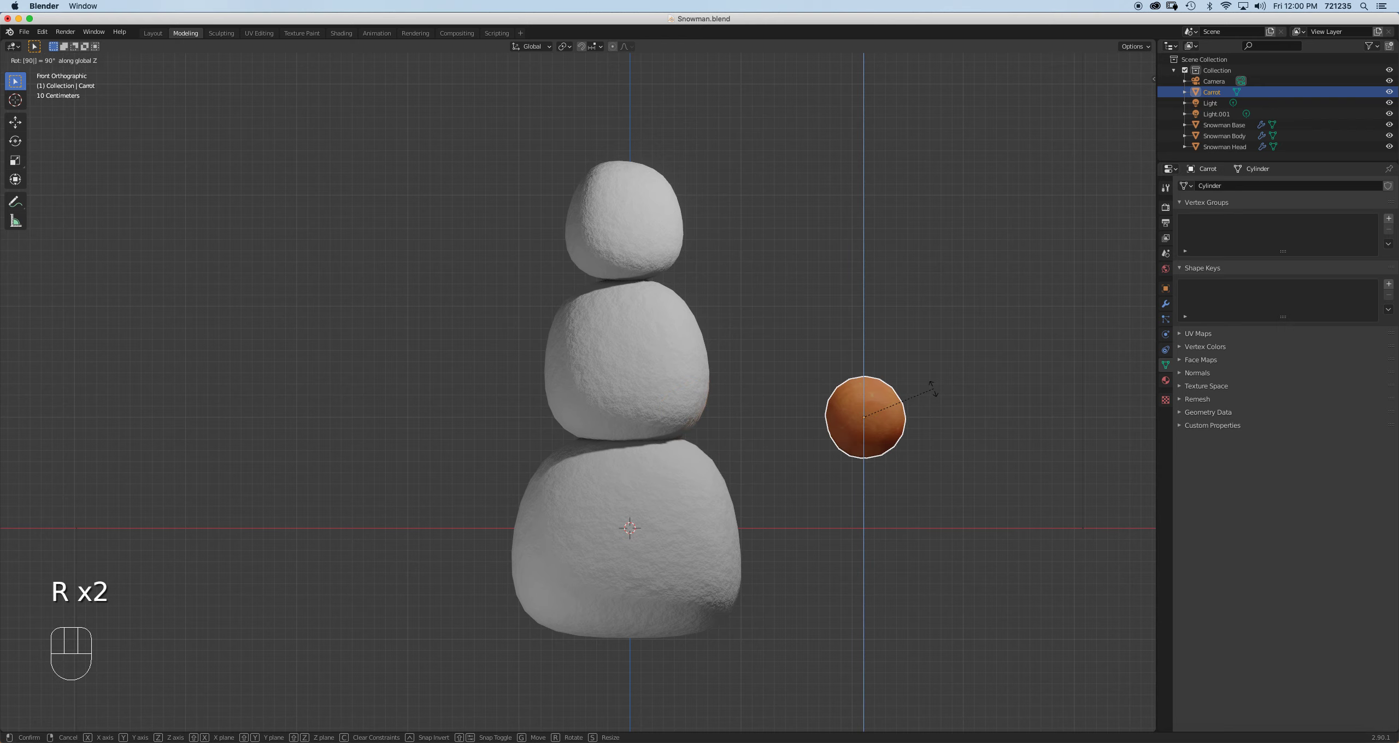
key(Return)
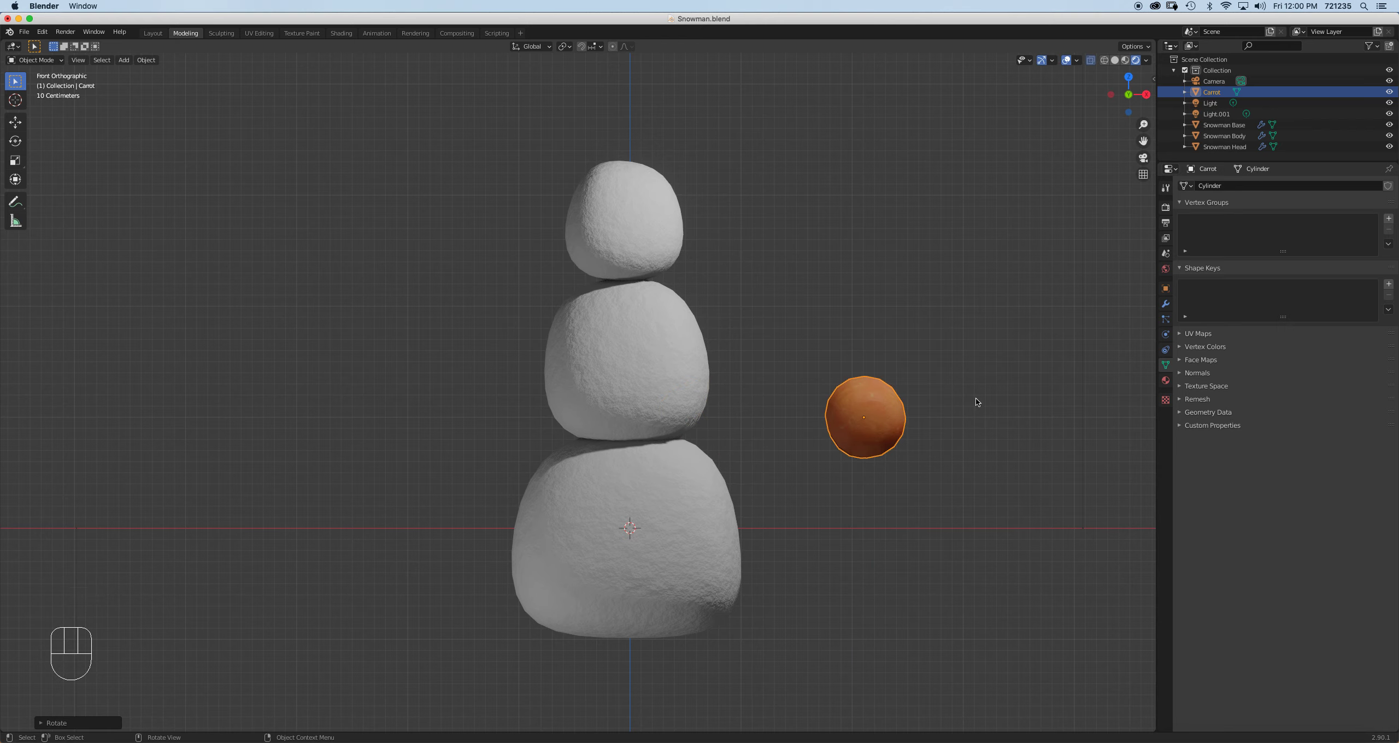
key(s)
click(938, 387)
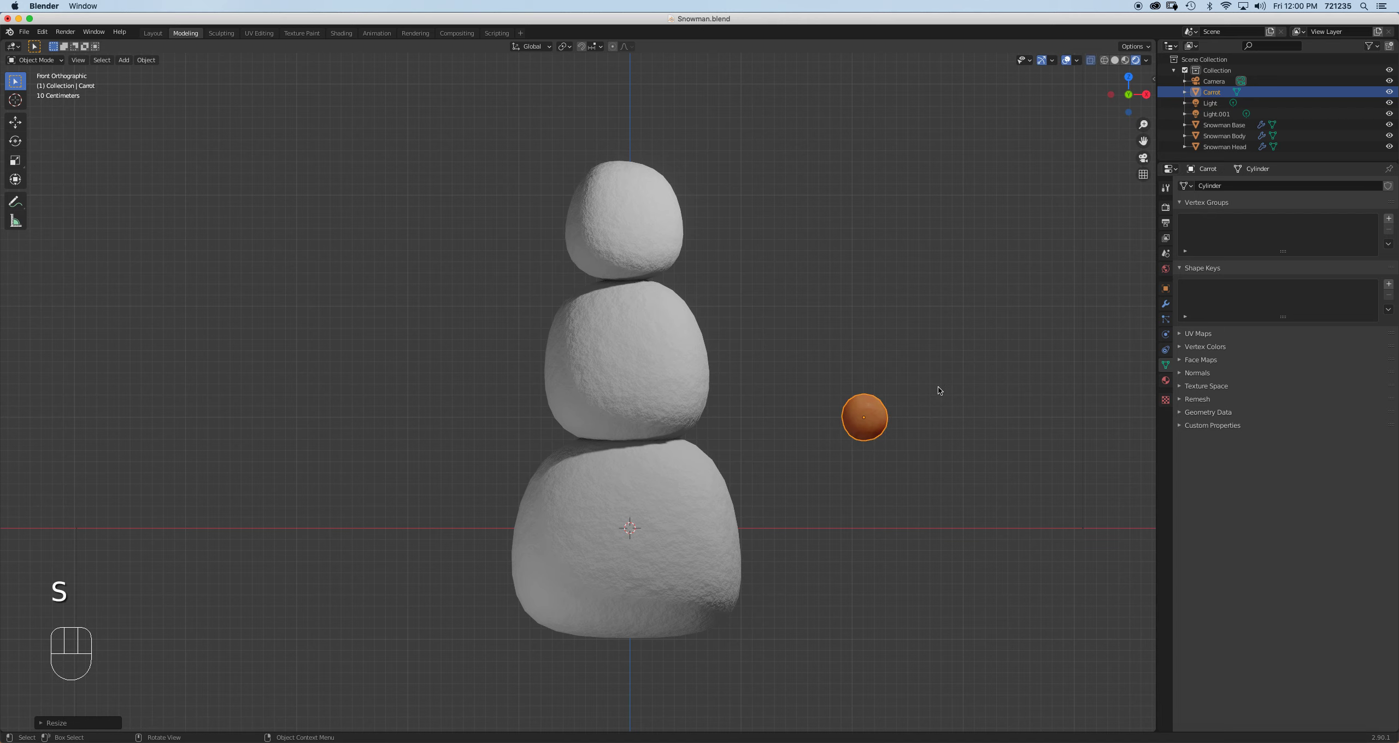
key(g)
click(692, 189)
Rotate the Carrot 180° around Z and move it forward in right view so its tip projects from the Snowman Head's front
middle_drag(830, 306, 702, 326)
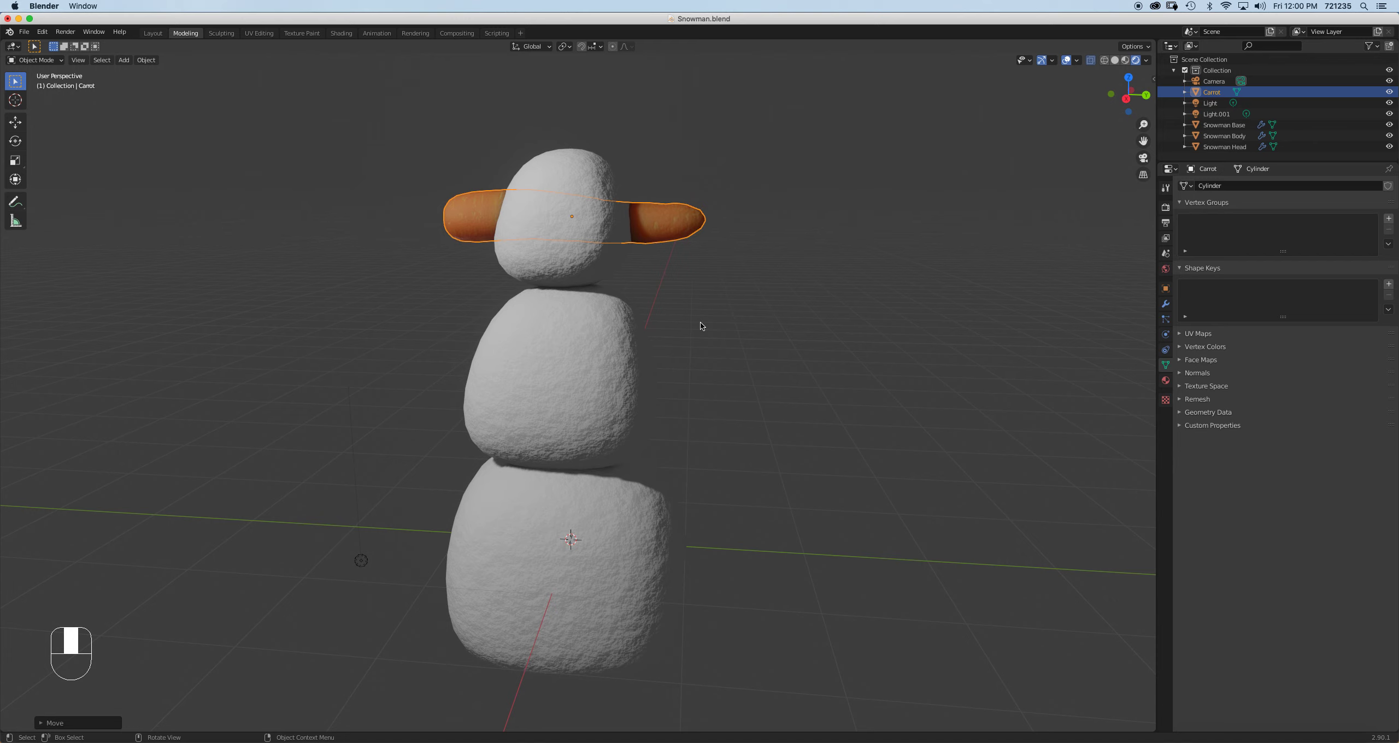
text(r)
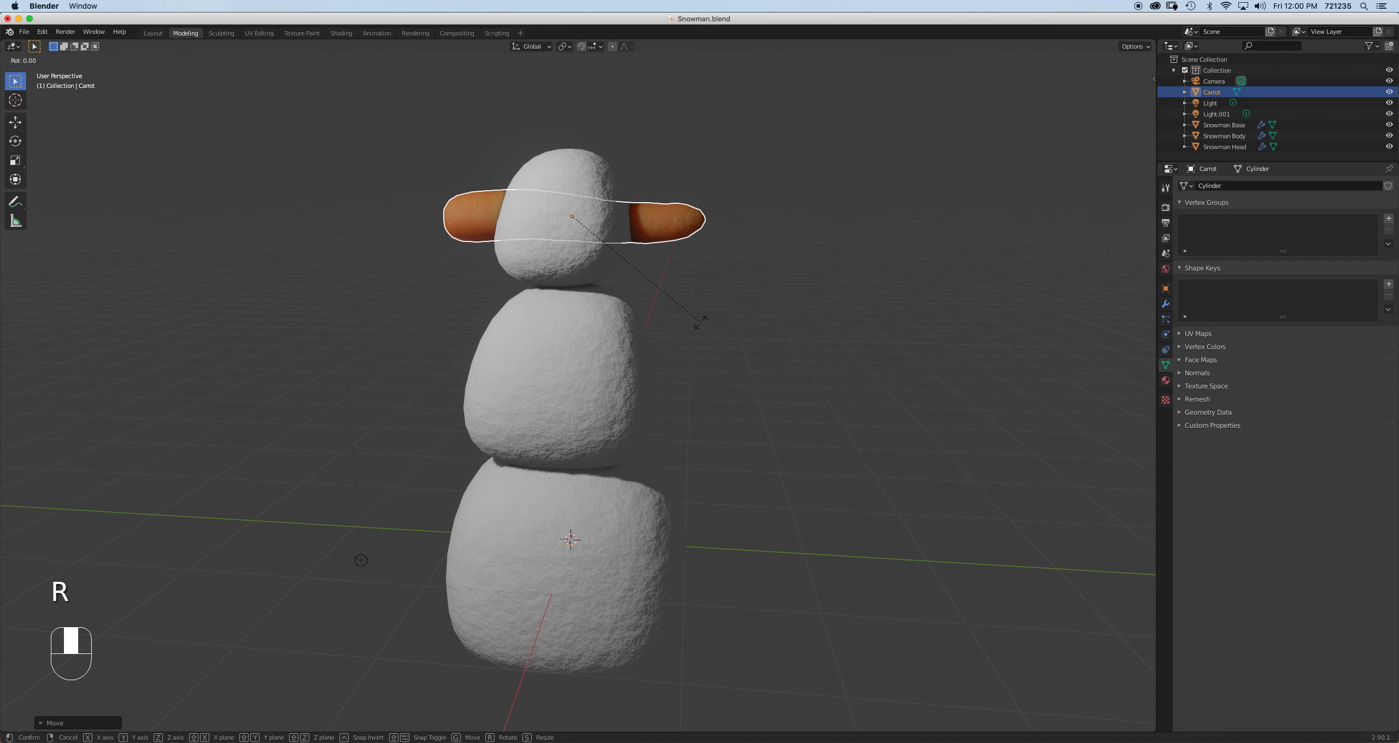
text(180)
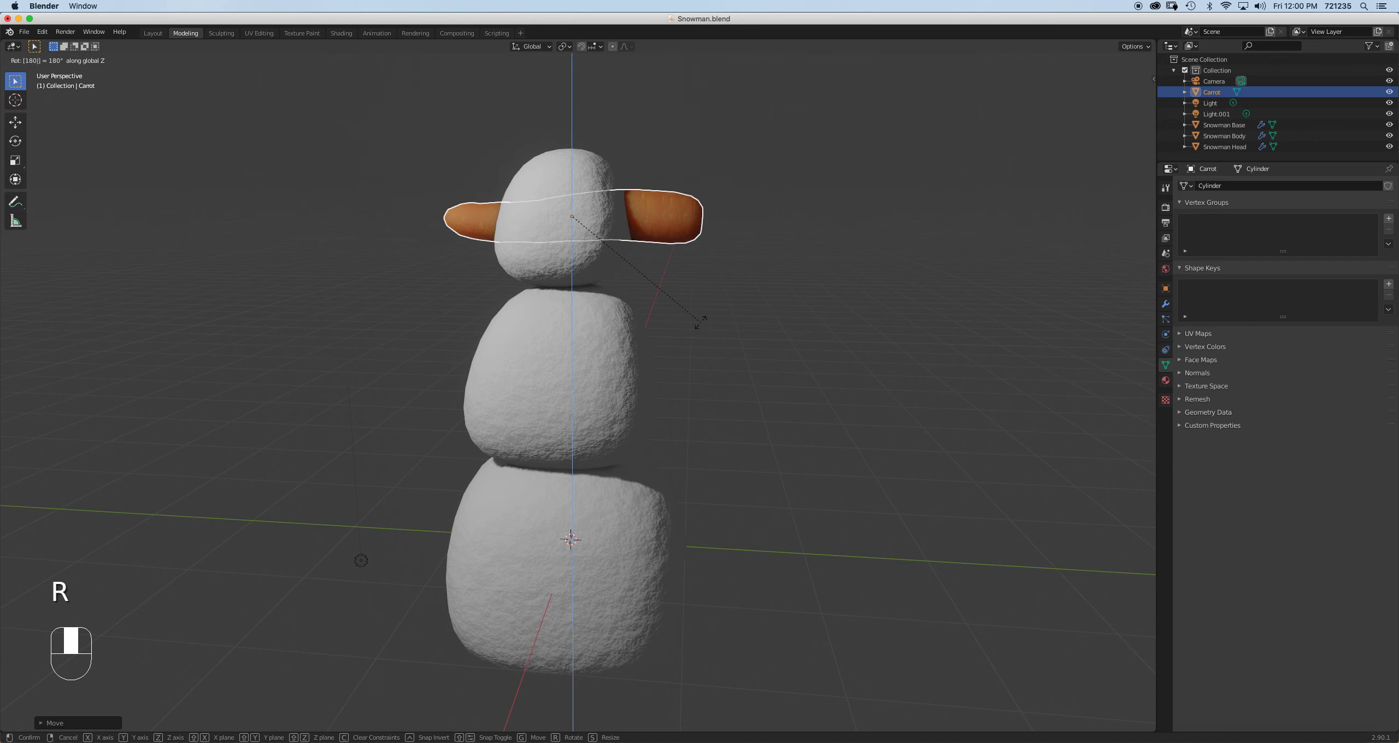
click(701, 322)
key(KP_3)
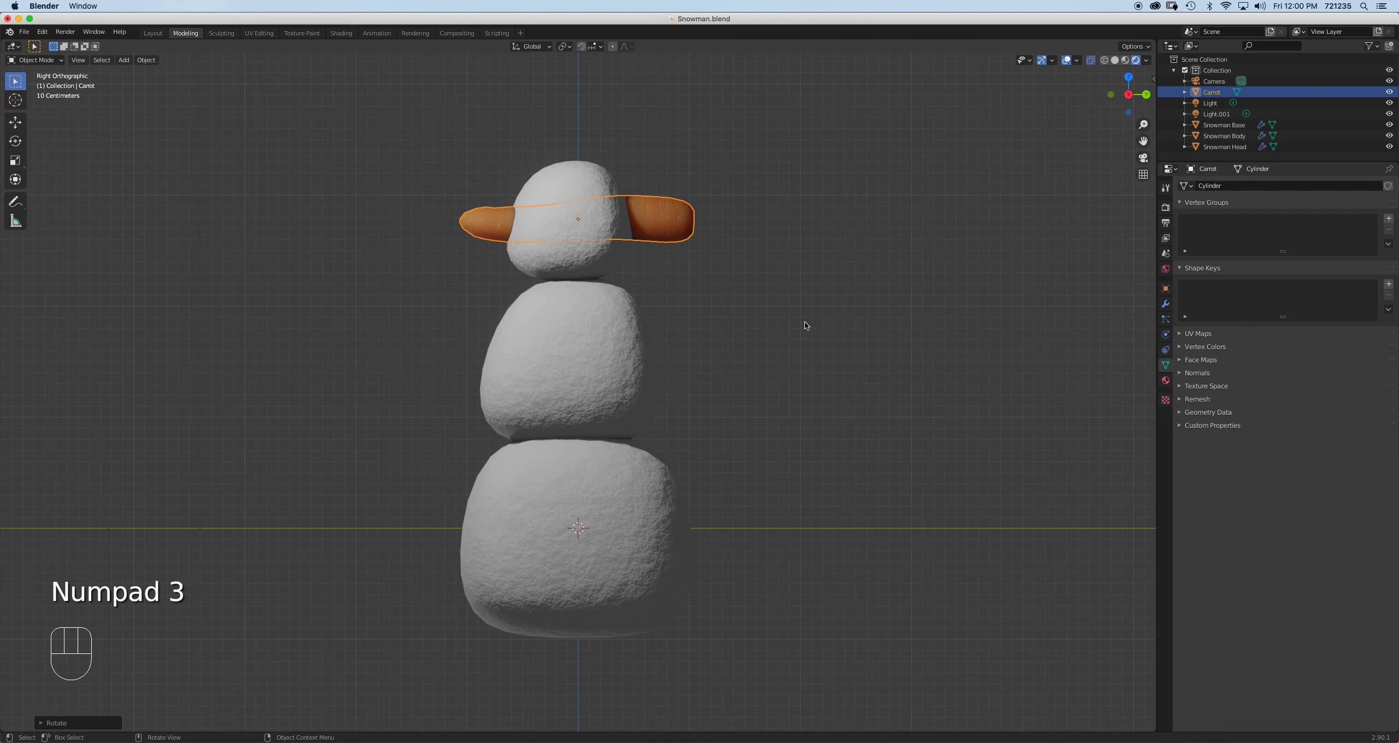
key(g)
click(946, 388)
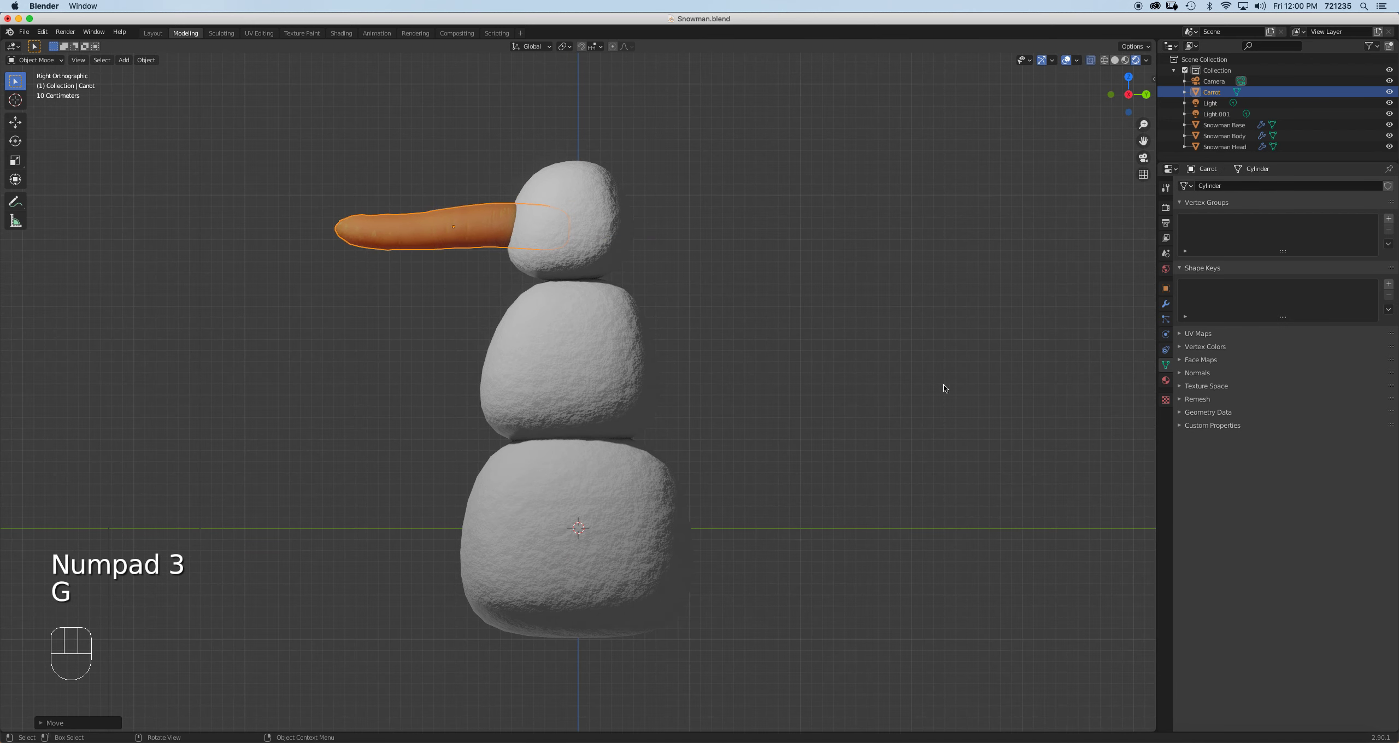
Scale the Carrot down slightly overall and shorten it along Y to about 0.7 of its length
key(s)
click(594, 268)
scroll(593, 268, up, 1)
scroll(594, 268, up, 3)
shift+middle_drag(681, 316, 818, 483)
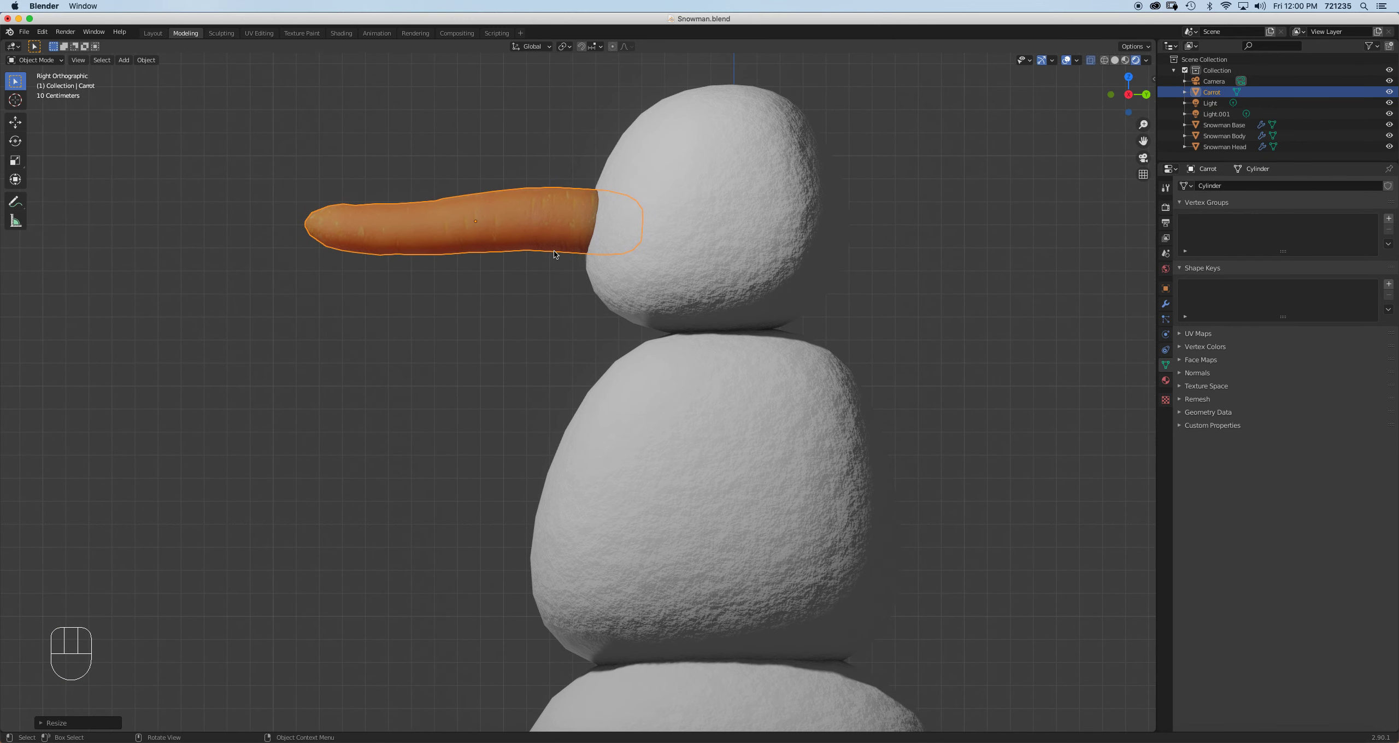
scroll(560, 260, down, 2)
key(s)
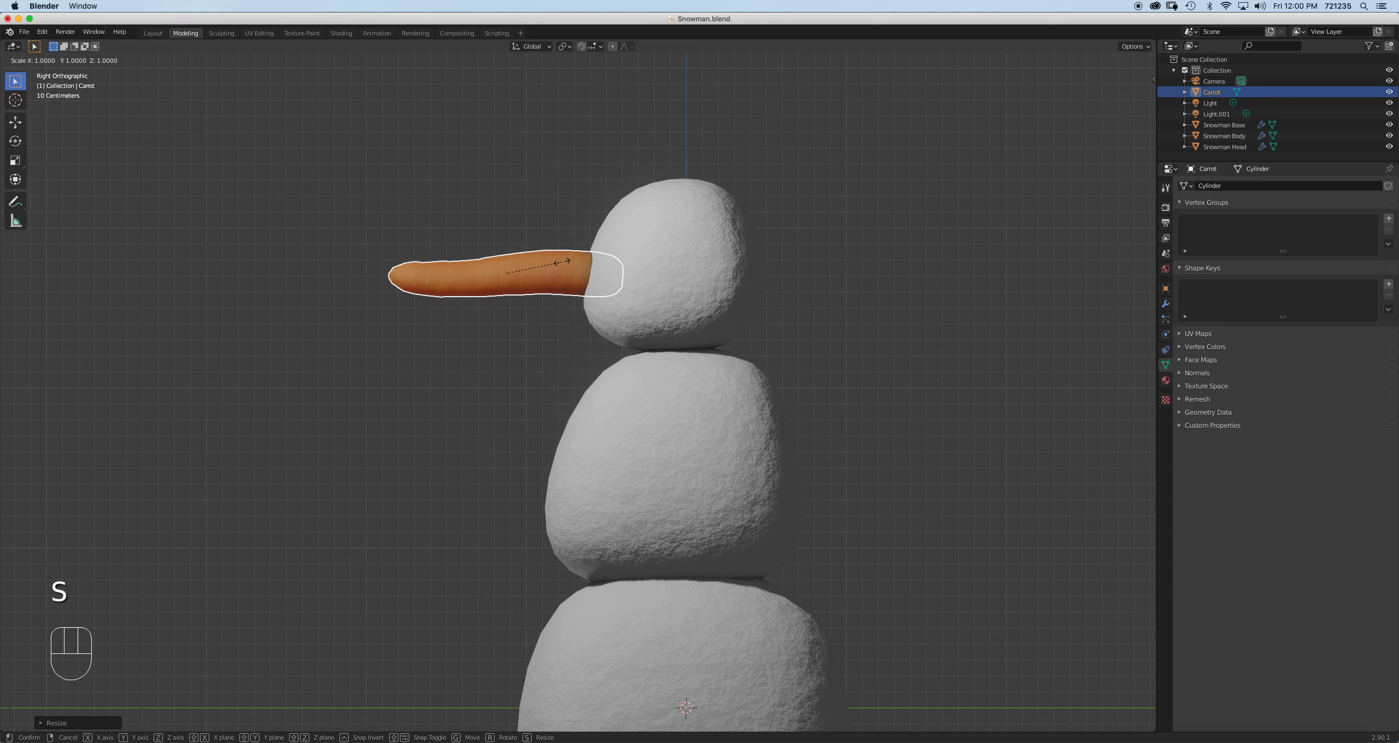
key(y)
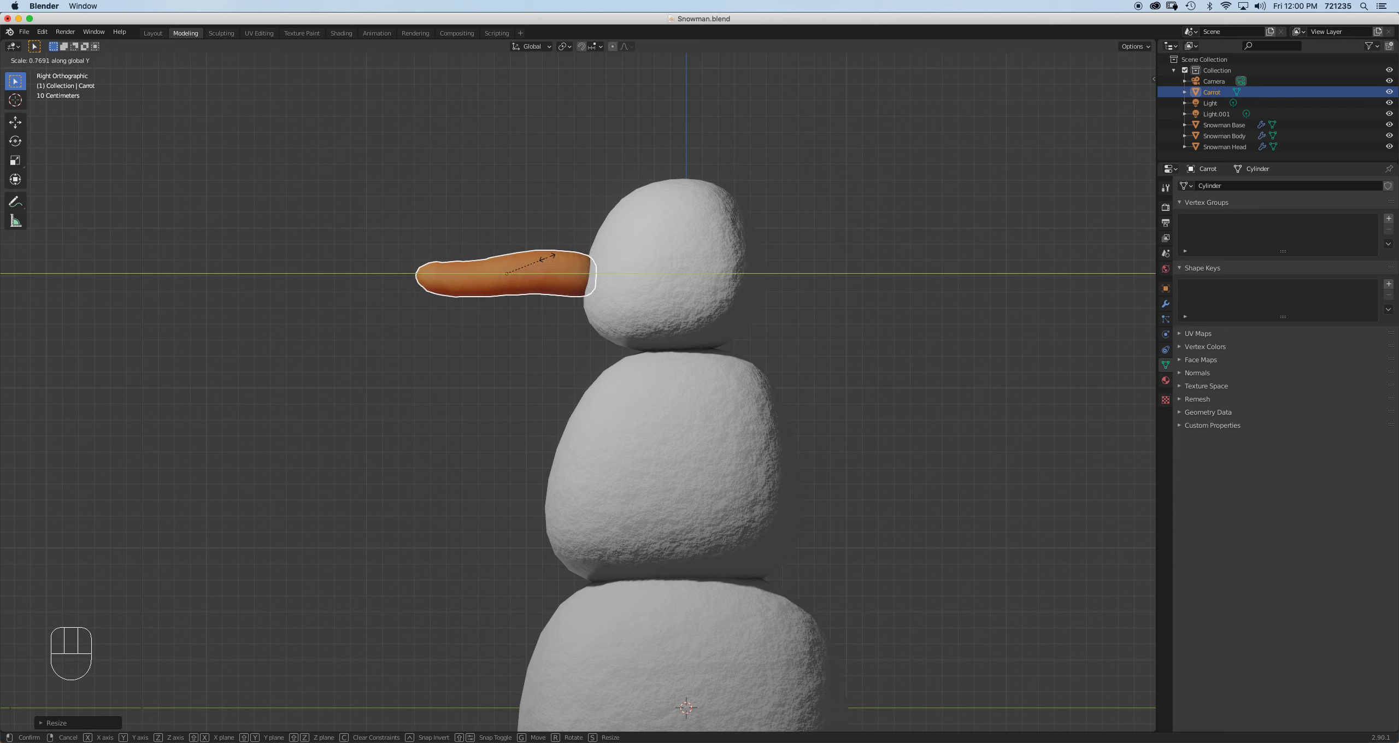
click(557, 264)
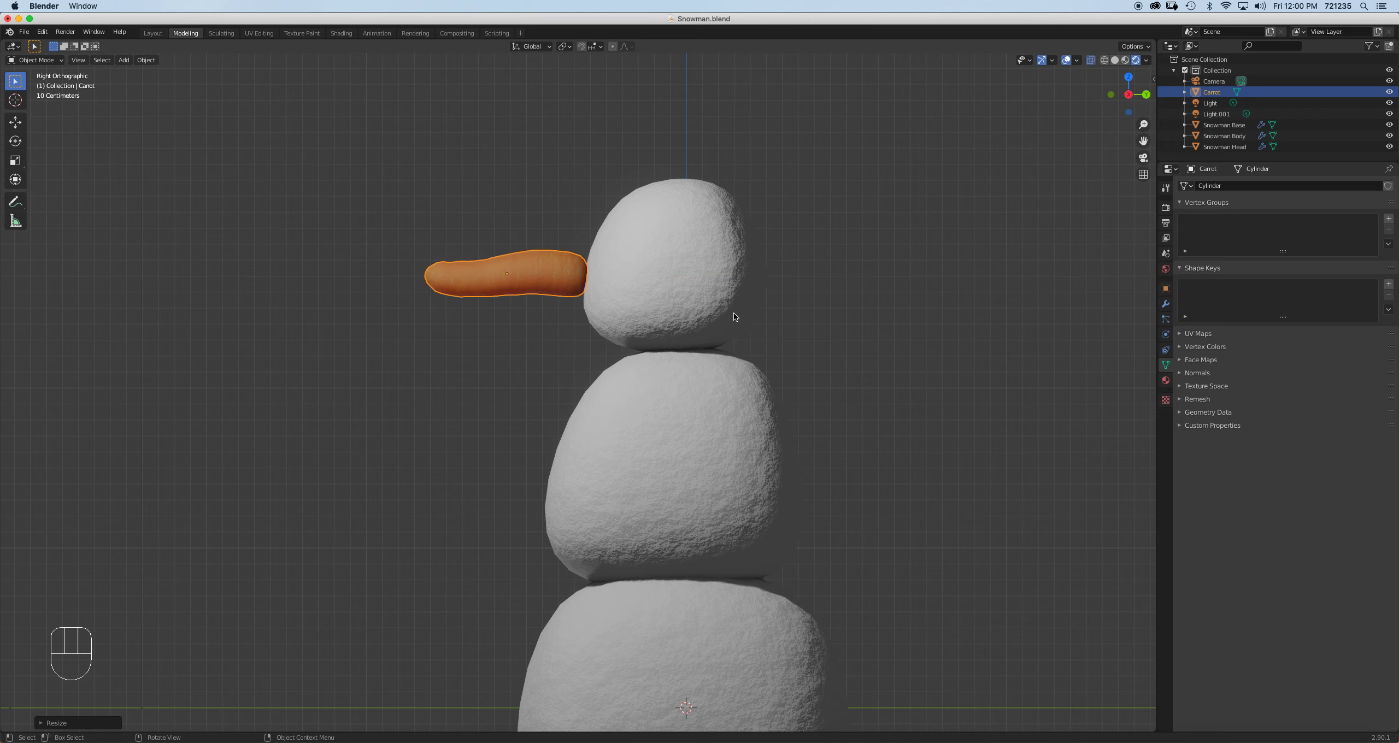
Shrink the Carrot to about 0.8 and move its thick end into the front of the Snowman Head
key(s)
click(686, 298)
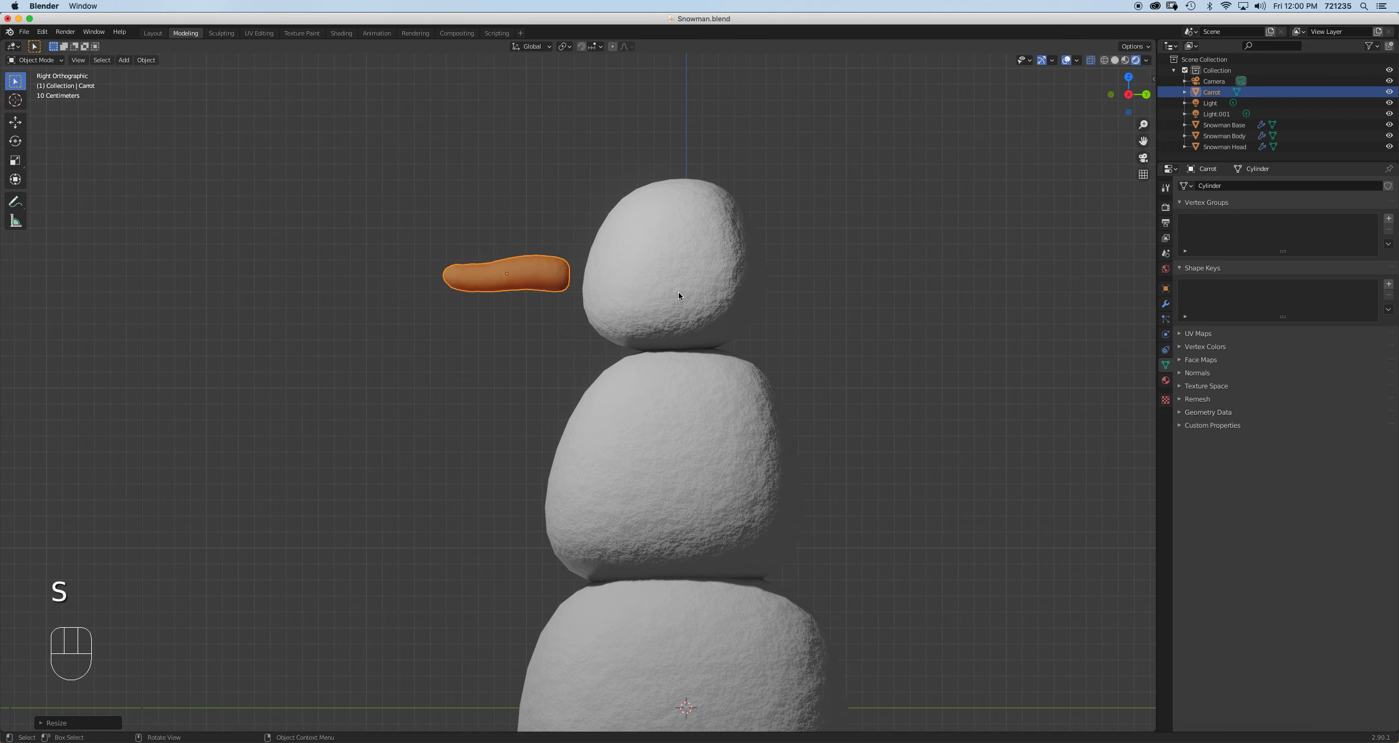
key(g)
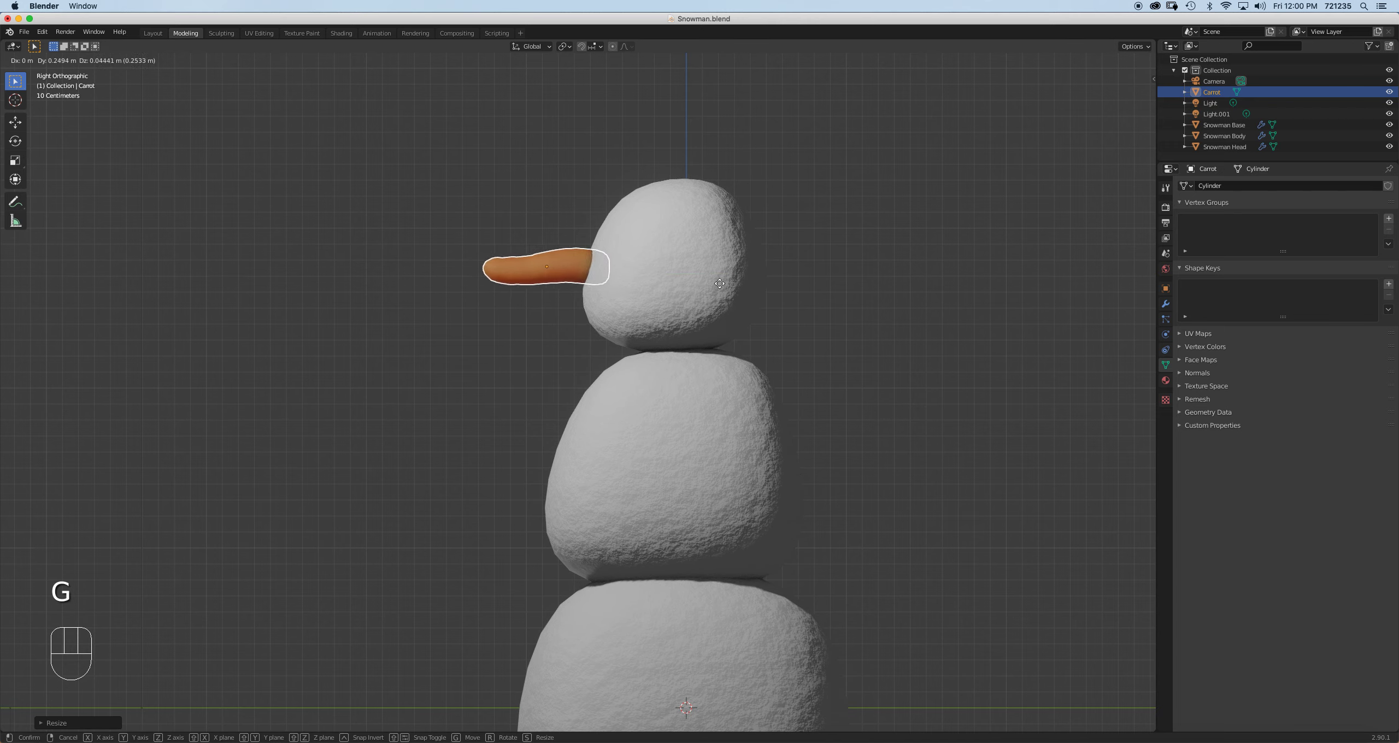
click(689, 276)
middle_drag(688, 276, 724, 275)
scroll(717, 275, up, 2)
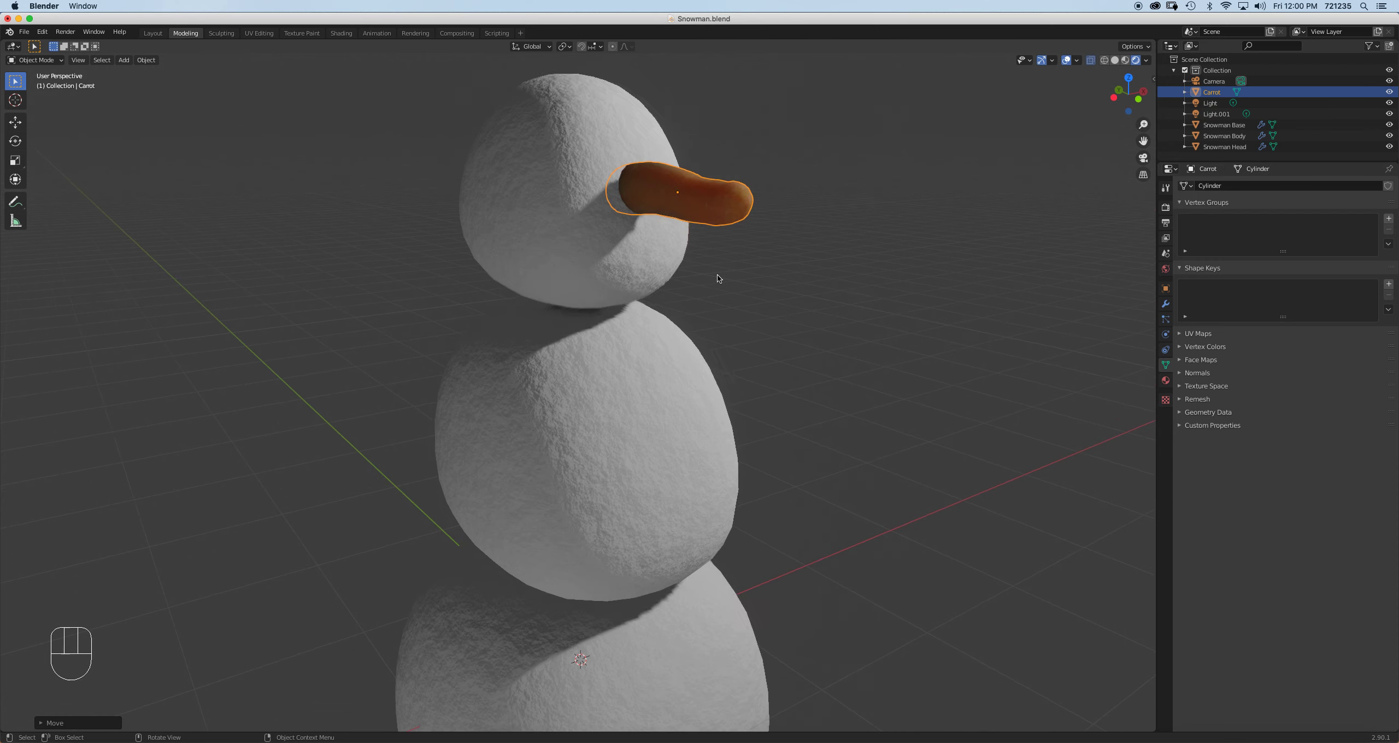
In top view, move the Snowman Head's middle -X side vertices about 0.09 m outward and its front -X corner vertices outward and back
click(588, 220)
key(Tab)
middle_drag(588, 235, 585, 316)
key(KP_7)
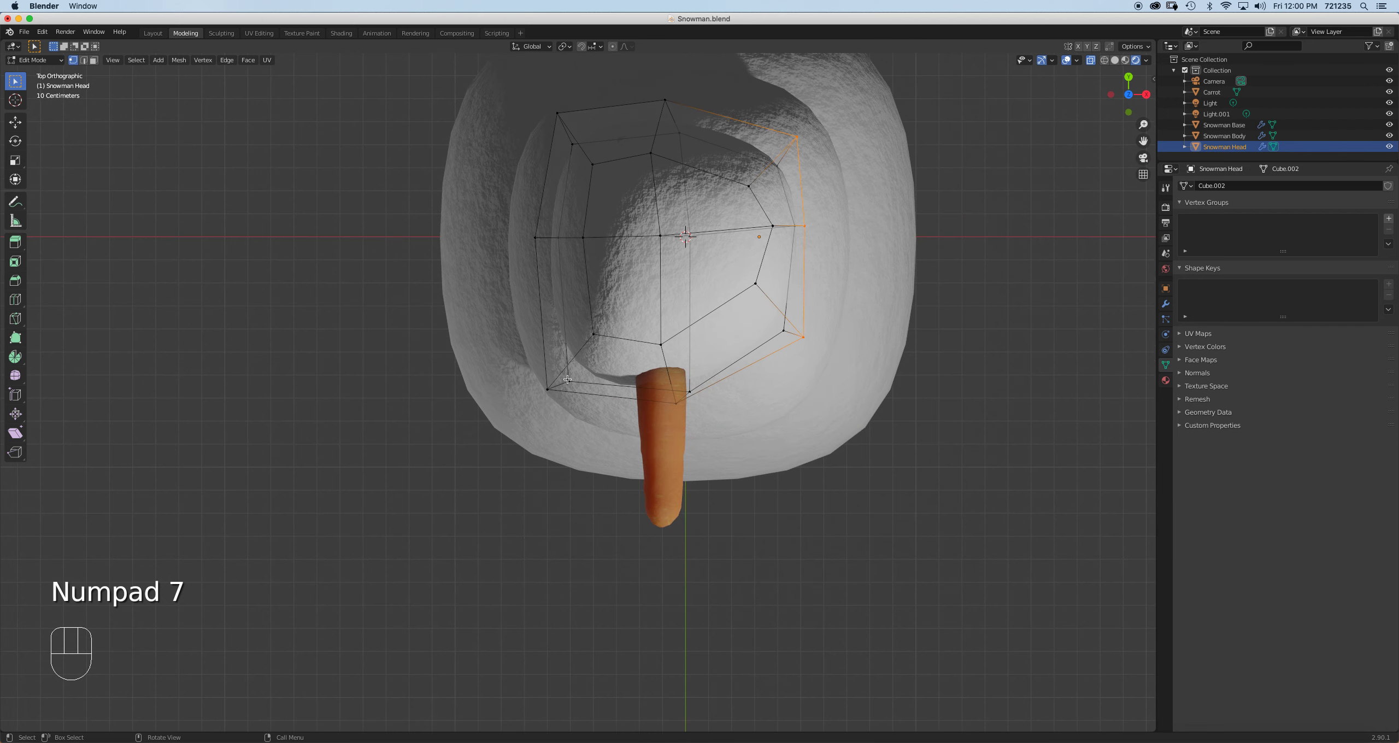
drag(523, 230, 608, 260)
key(g)
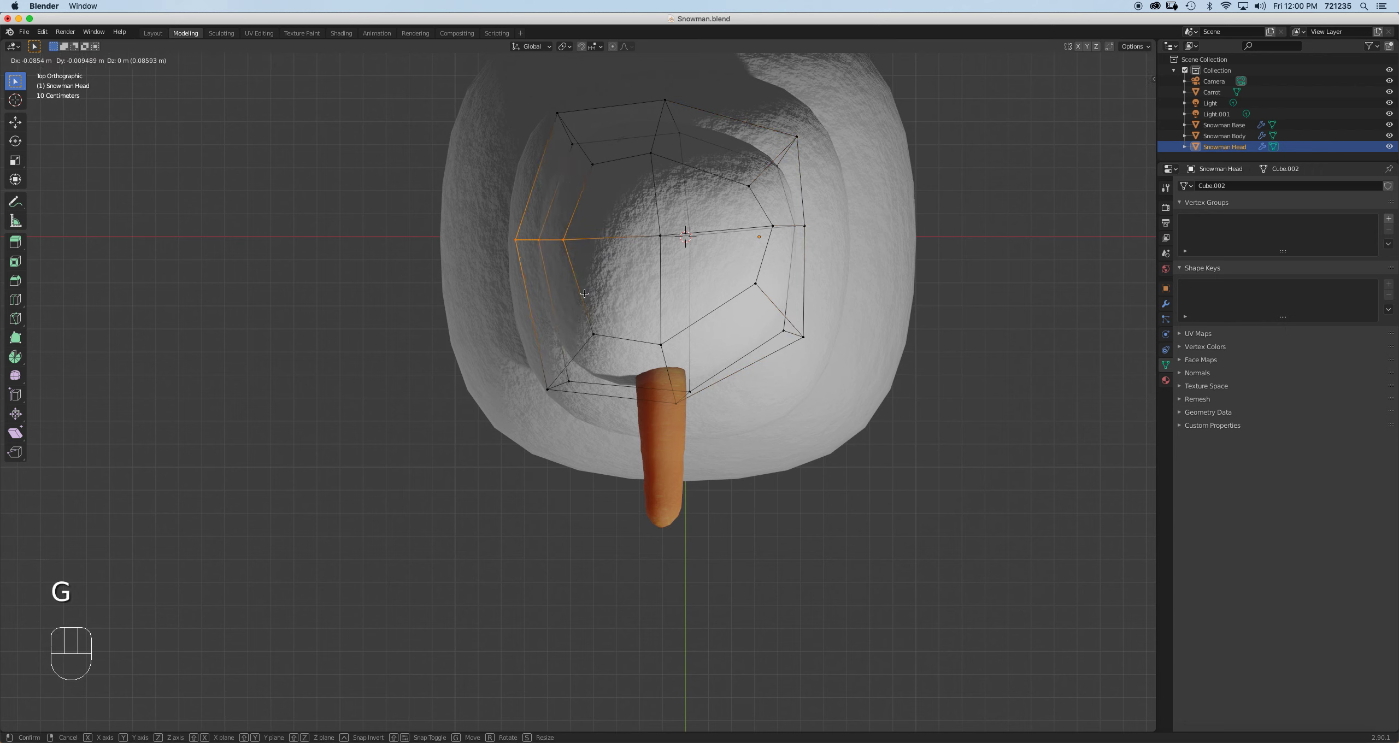
click(577, 263)
drag(488, 334, 584, 415)
key(g)
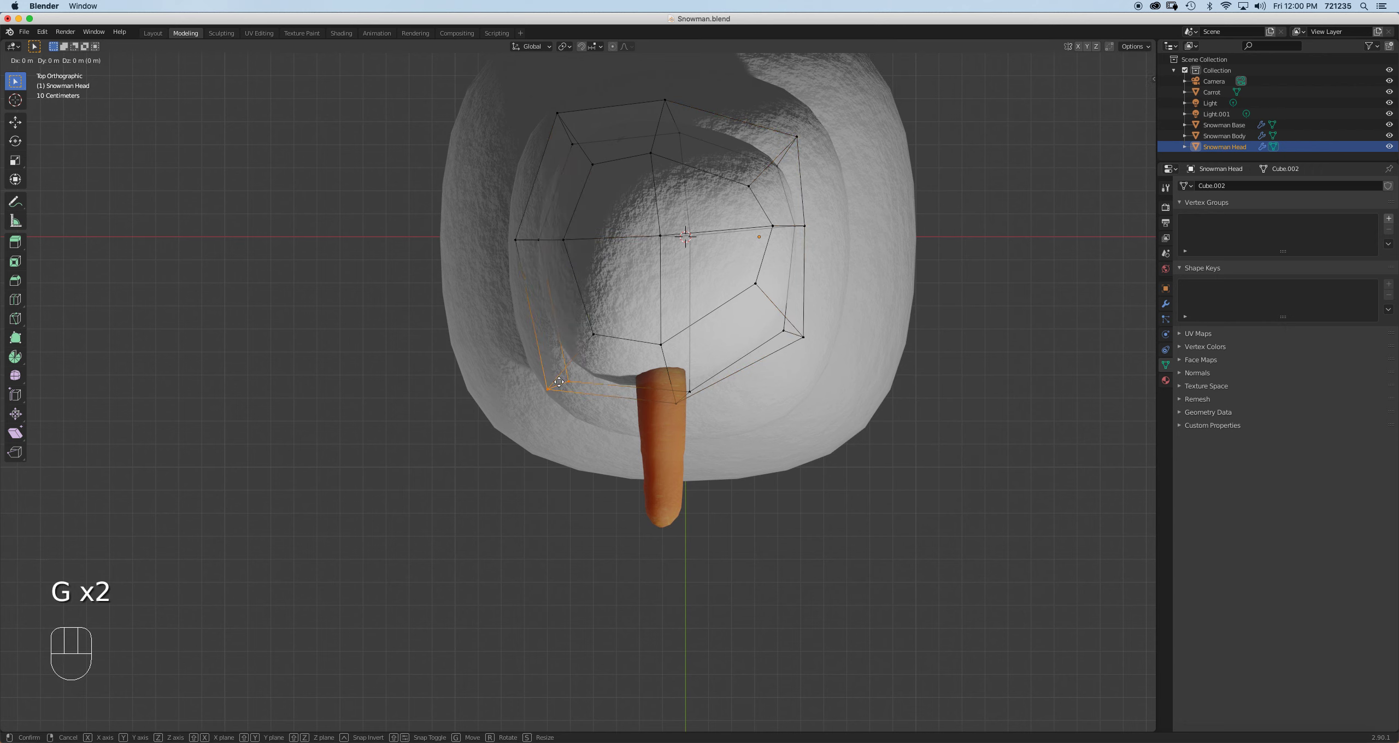
click(547, 363)
Move the Snowman Head's back -X corner vertices slightly outward and nudge its middle -X side vertices outward in top view
drag(525, 105, 605, 197)
key(g)
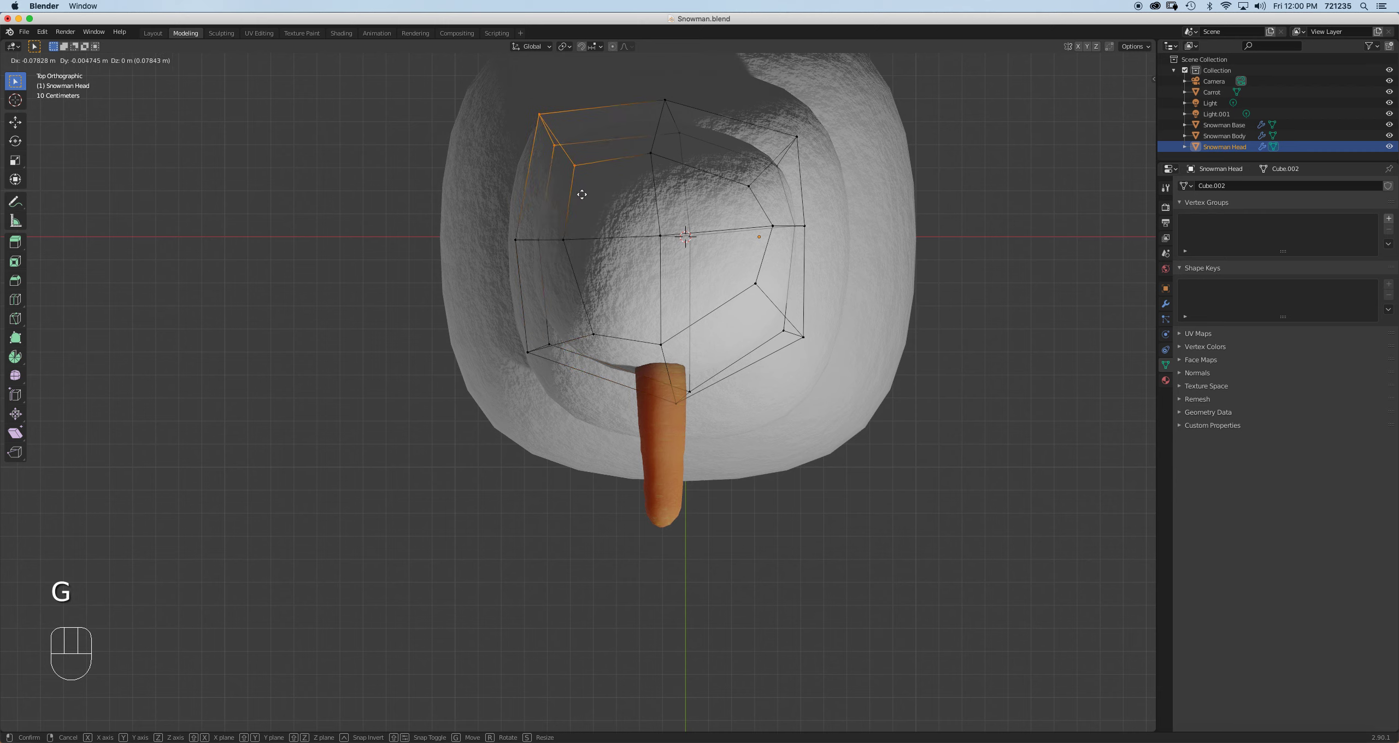
click(586, 207)
drag(493, 219, 584, 262)
key(g)
click(582, 263)
Pull the Snowman Head's front +X corner vertices forward, shift the upper front vertex beside them outward, and finish mesh editing
drag(829, 360, 752, 305)
key(g)
click(768, 353)
click(764, 309)
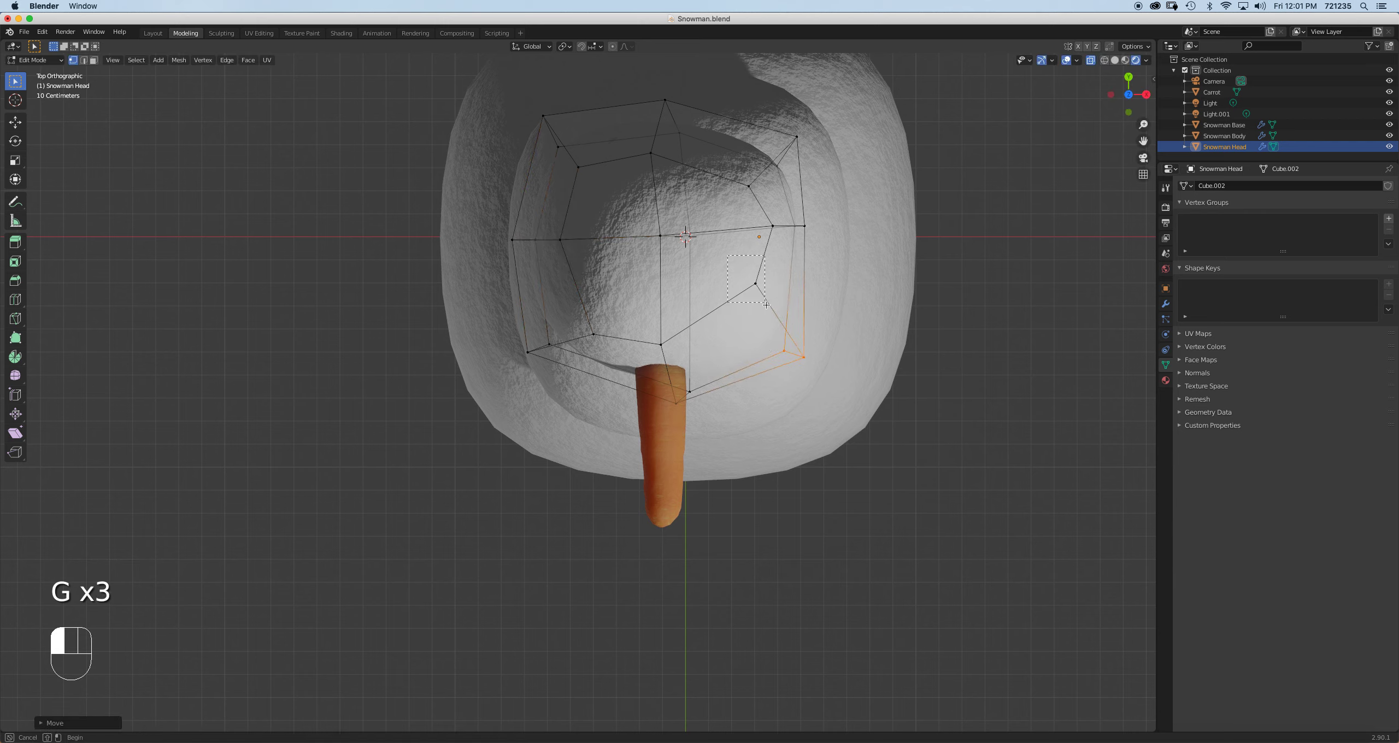
key(g)
click(771, 324)
middle_drag(757, 322, 801, 212)
key(Tab)
Shrink the Carrot to about 0.7 and move it along Y until its thick end sits in the Snowman Head
click(718, 201)
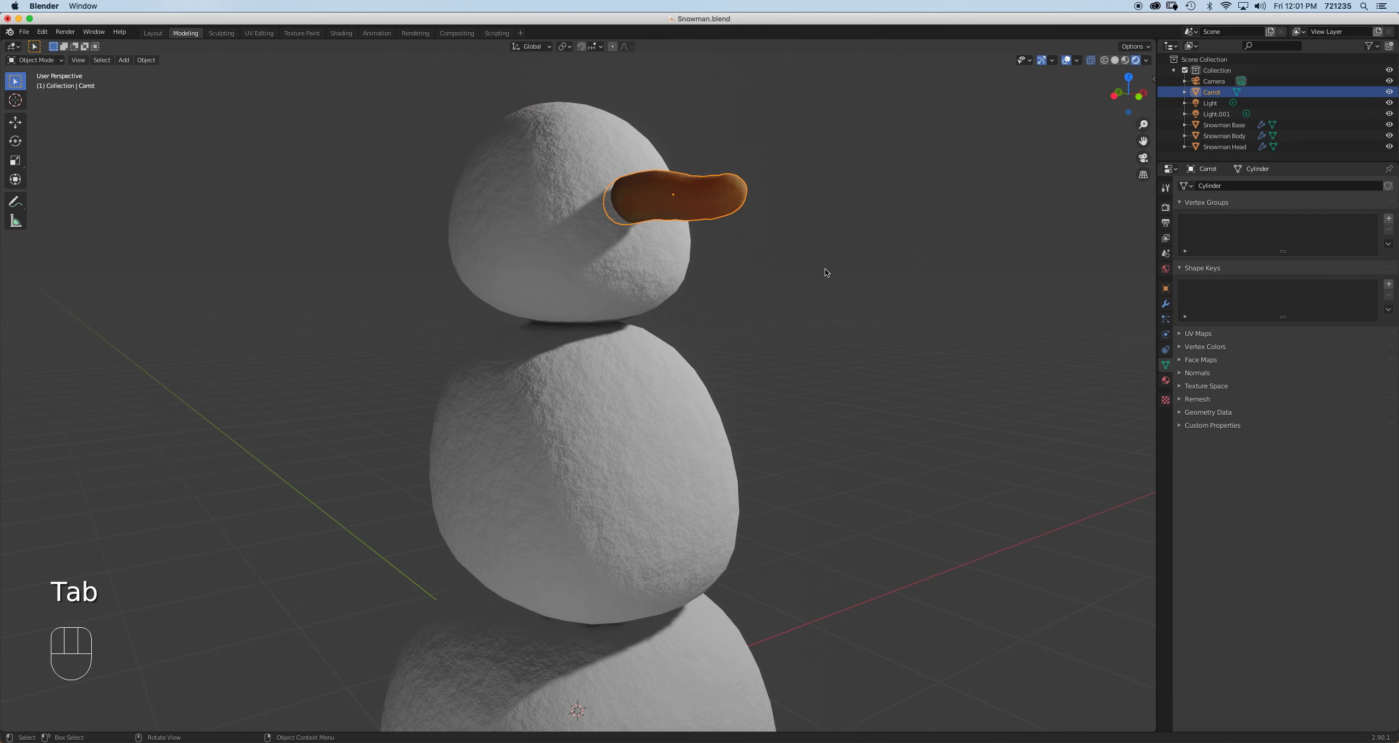
key(s)
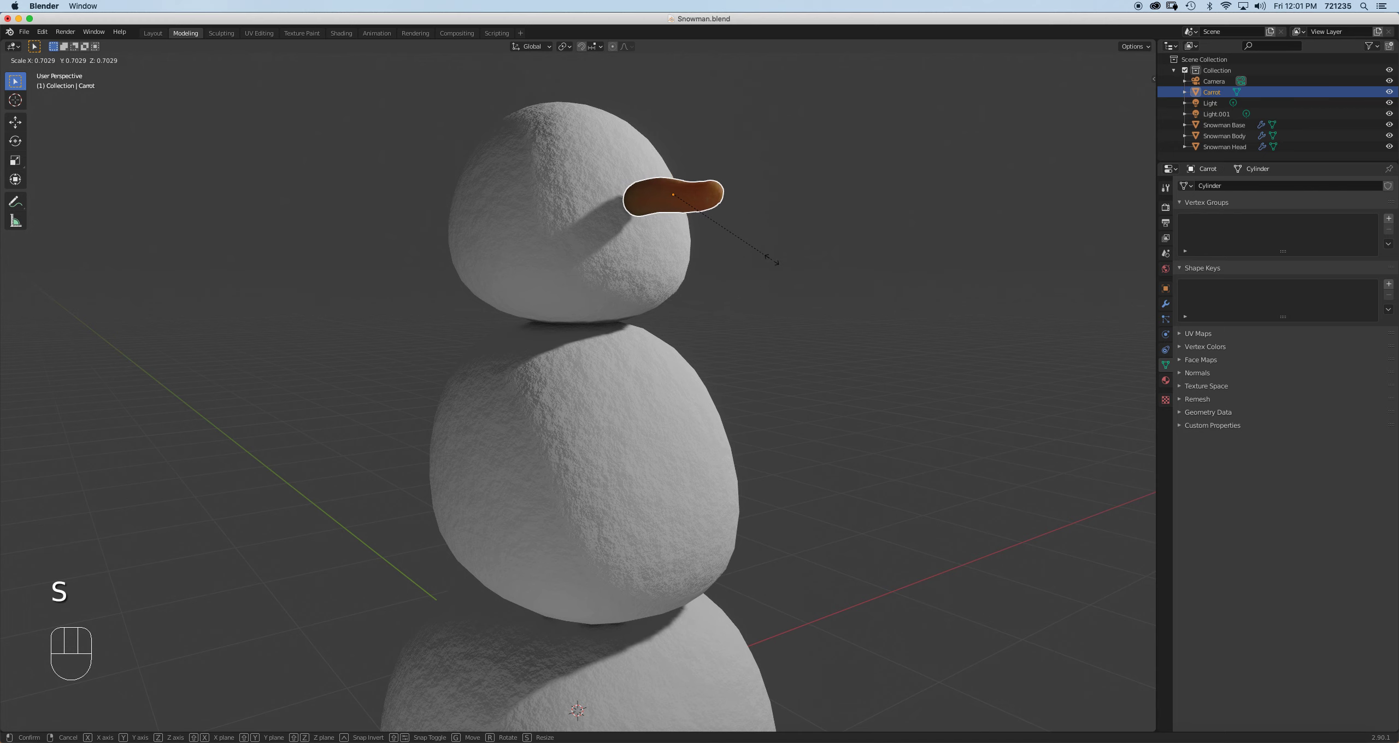
click(772, 259)
middle_drag(725, 265, 639, 276)
key(g)
key(y)
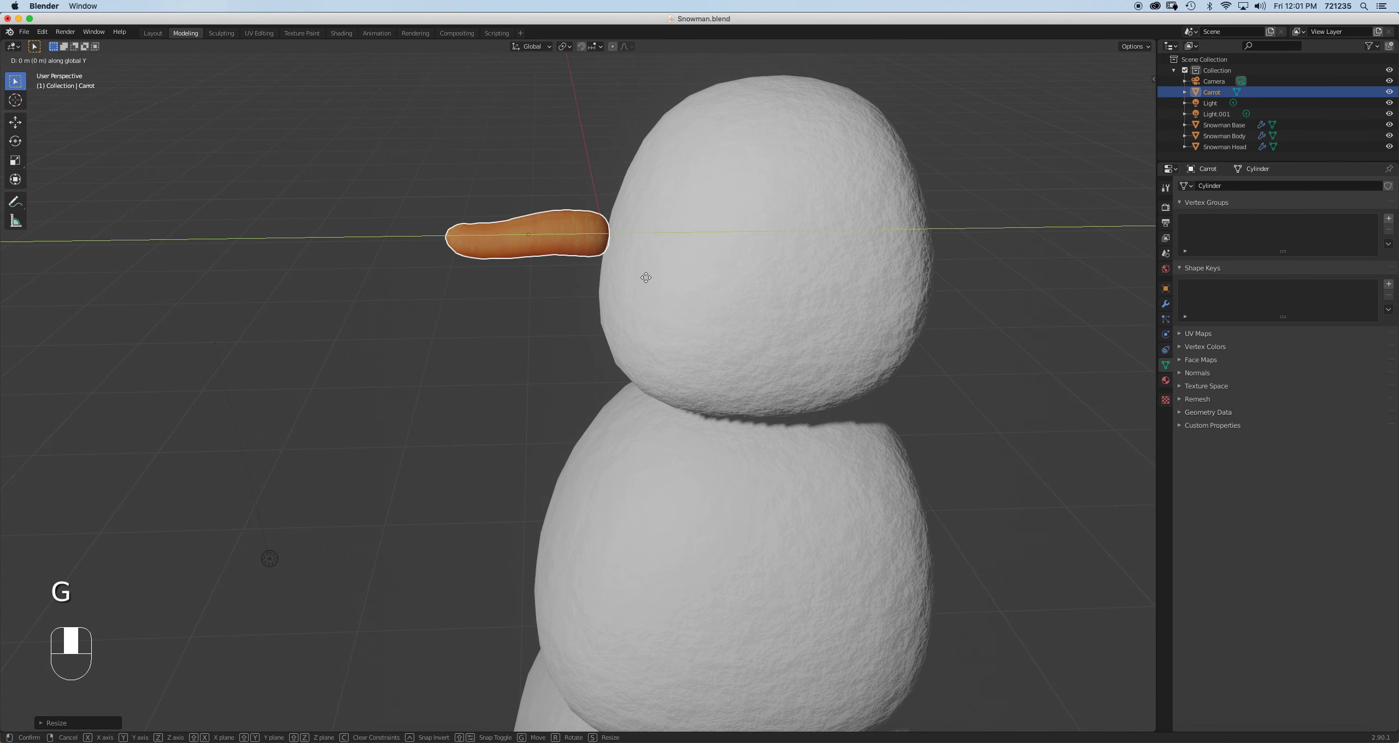
click(666, 246)
middle_drag(666, 246, 634, 323)
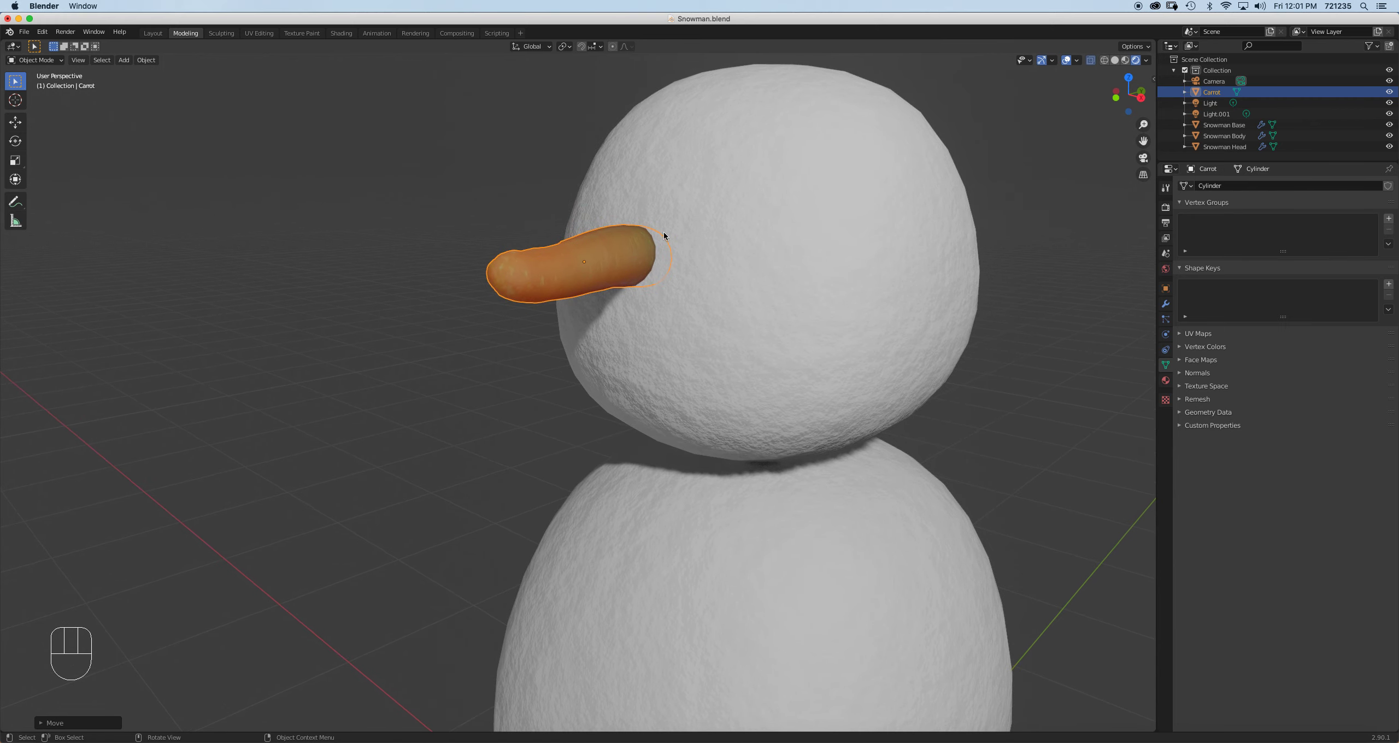
In front view, add a vertical loop cut to the Snowman Head and slide it close to the nose's -X side
key(Tab)
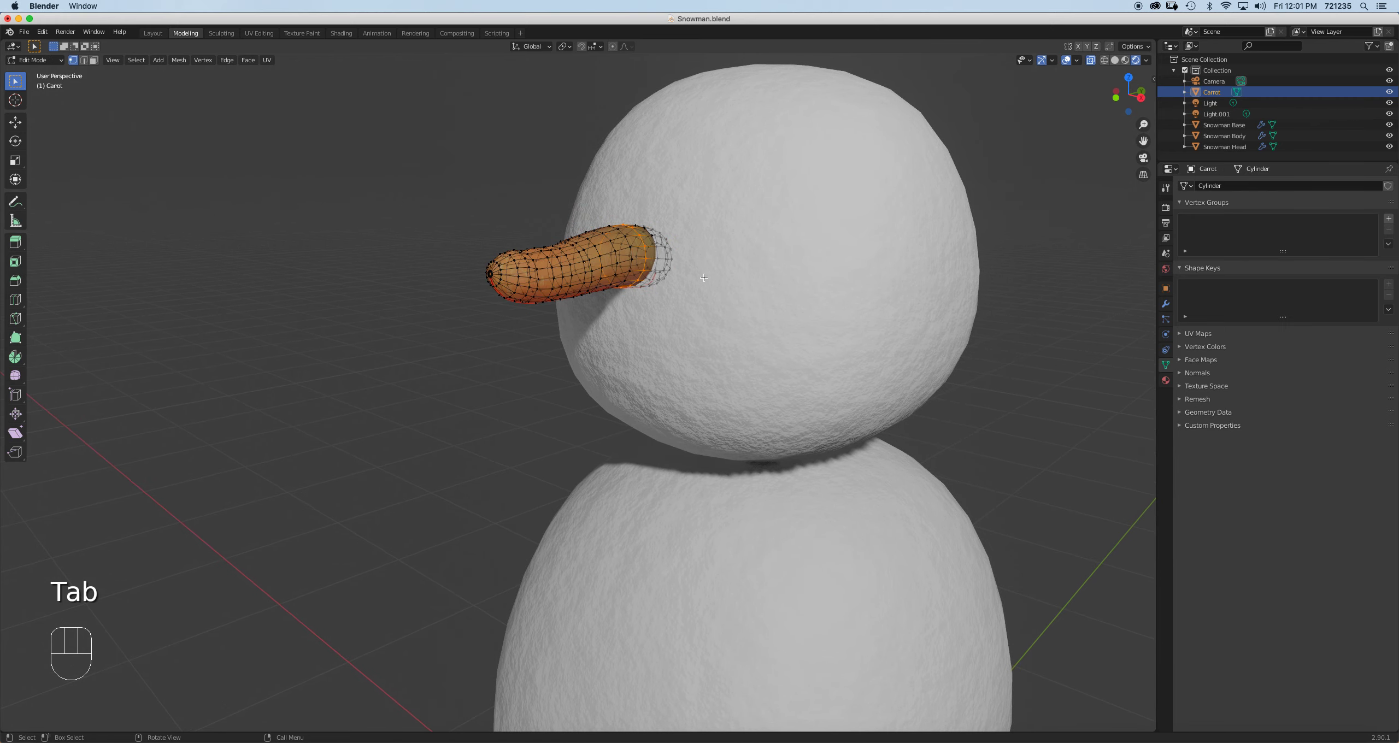
key(Tab)
click(706, 244)
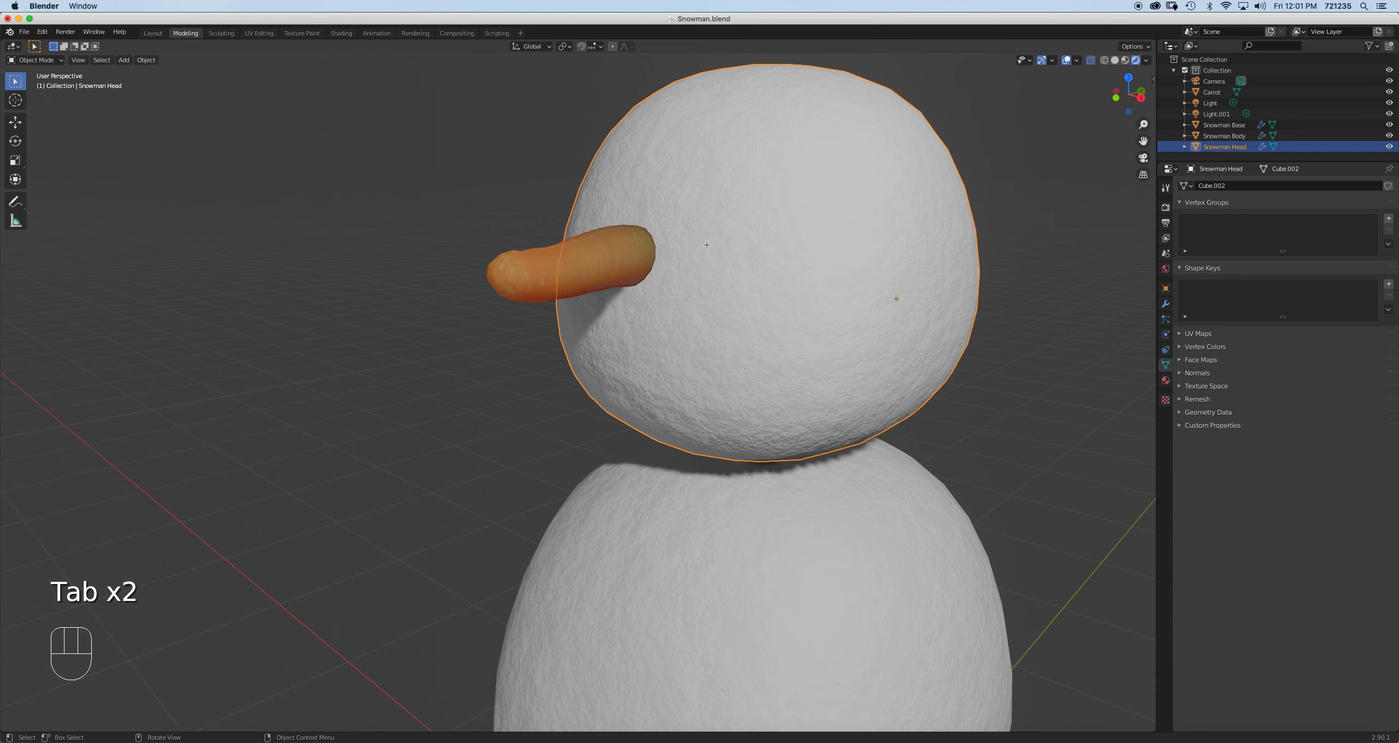
key(Tab)
middle_drag(703, 246, 734, 239)
key(KP_1)
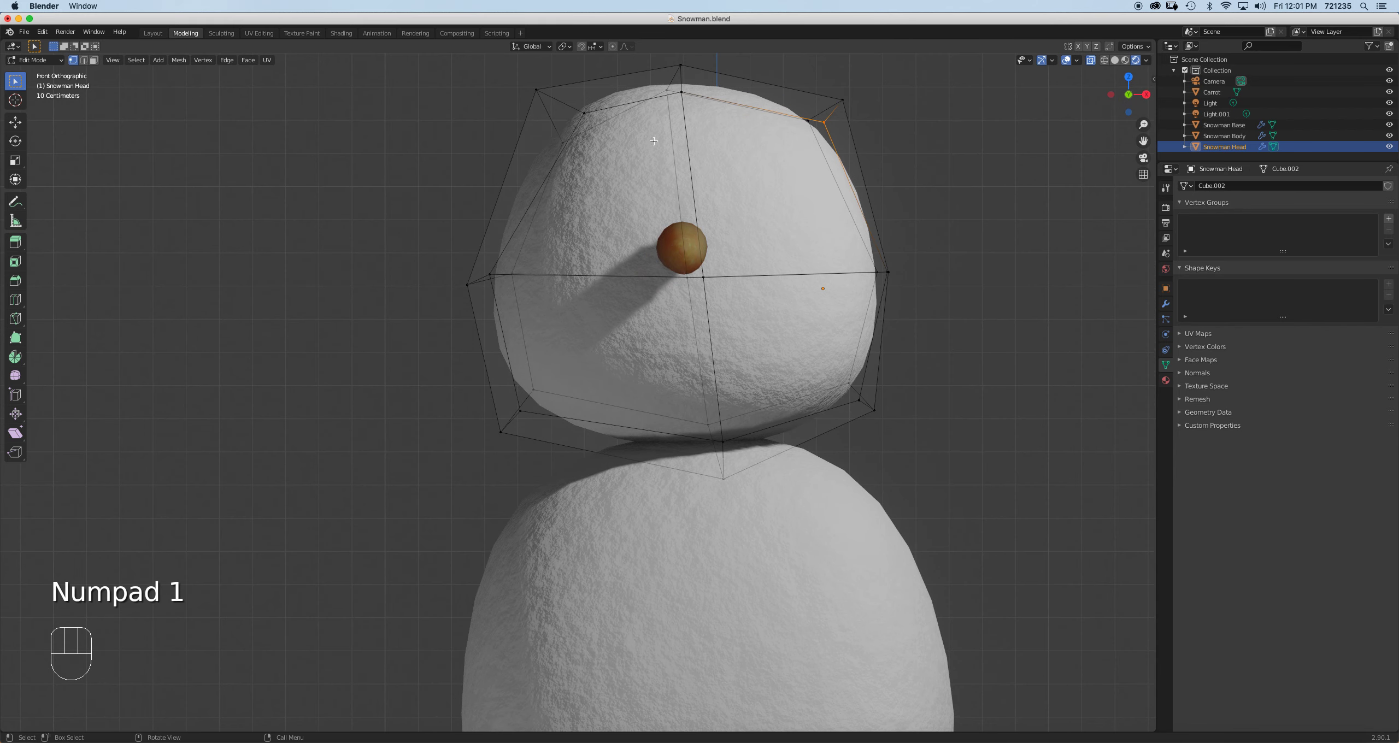
key(ctrl+r)
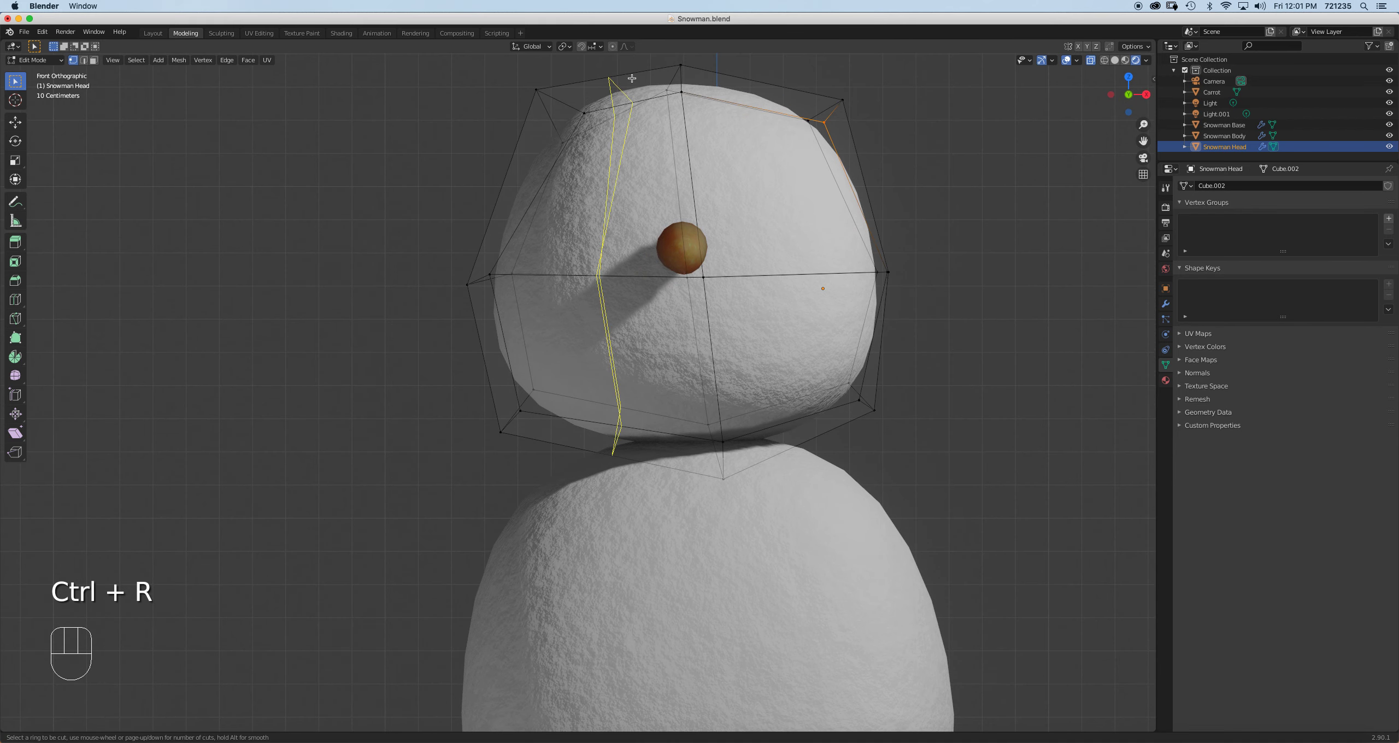
click(637, 78)
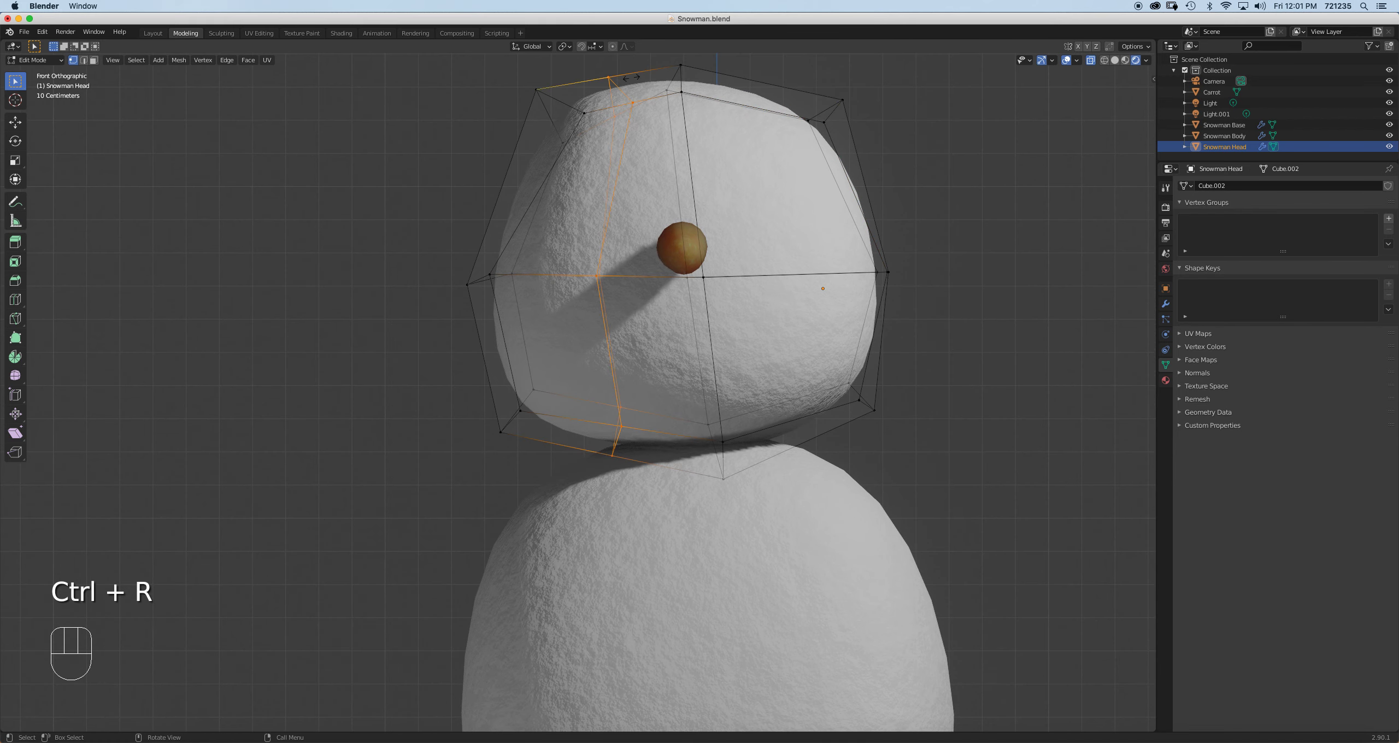
click(667, 80)
Add a horizontal loop cut across the Snowman Head's upper half and slide it down to just above the nose
key(ctrl)
key(ctrl+r)
click(646, 223)
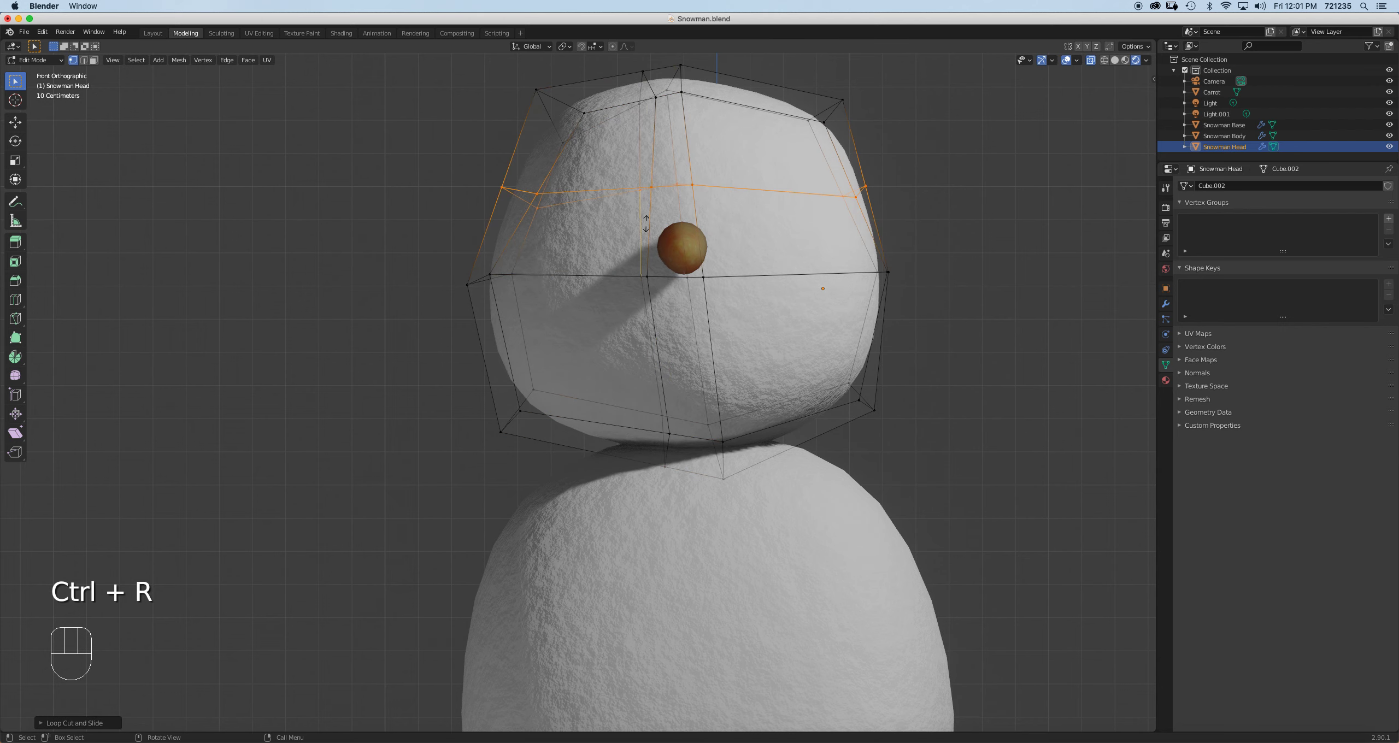
click(645, 259)
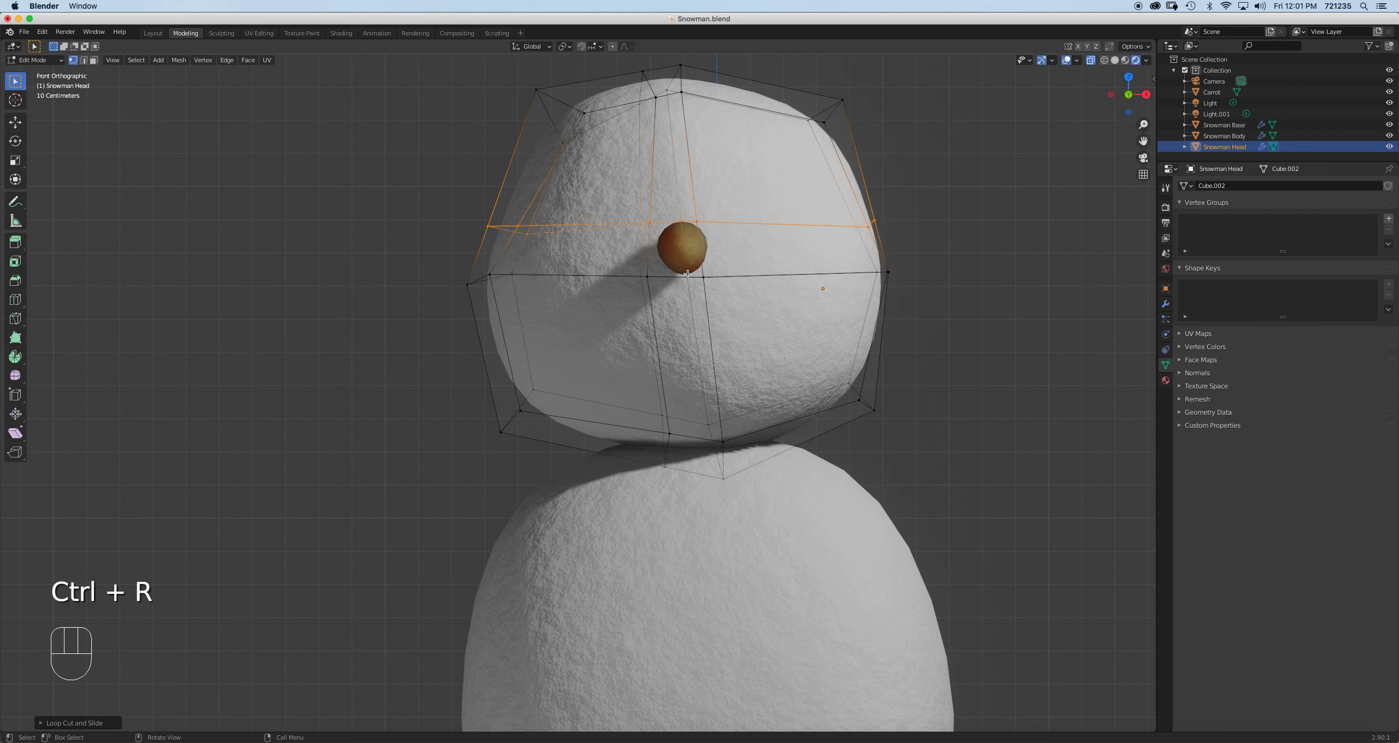
Move the Snowman Head's central vertical edge loop about 0.06 m along X, just past the nose's +X side
key(2)
click(712, 313)
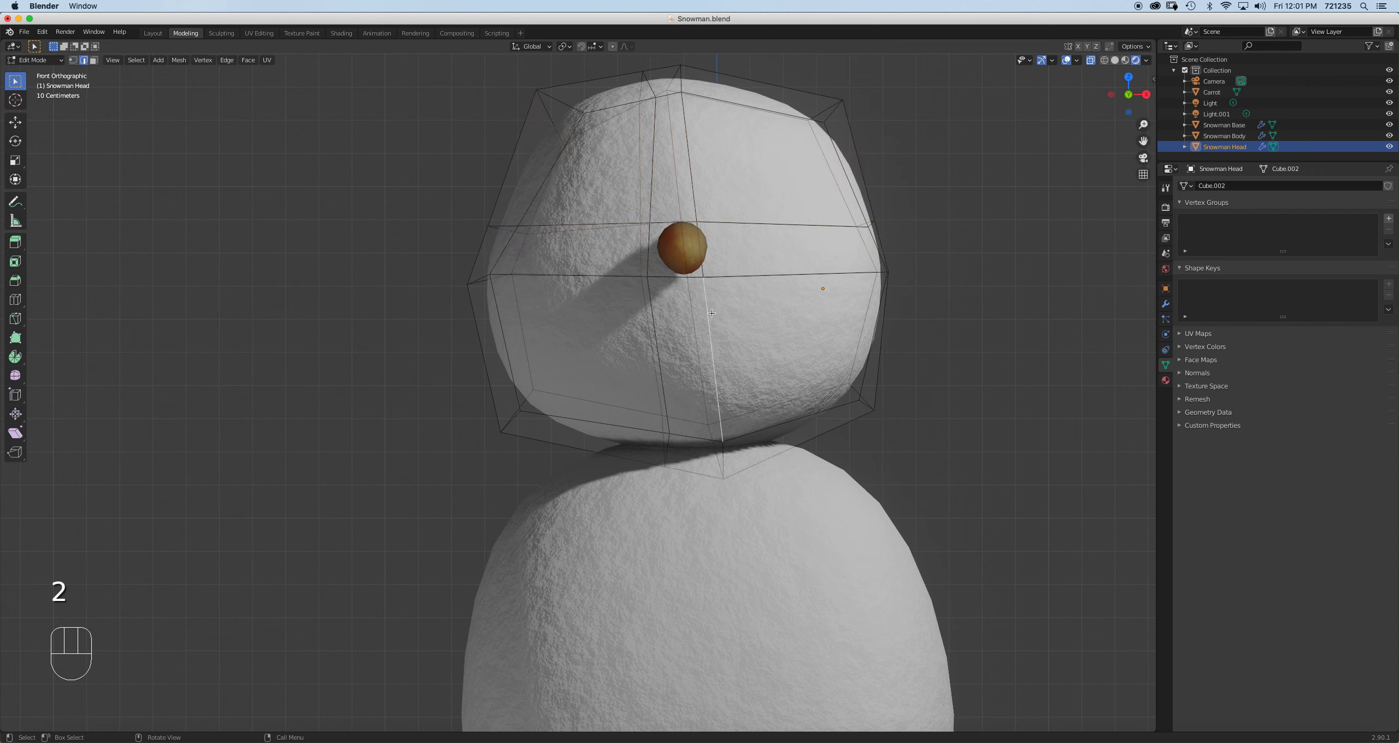
alt+click(710, 314)
key(g)
key(x)
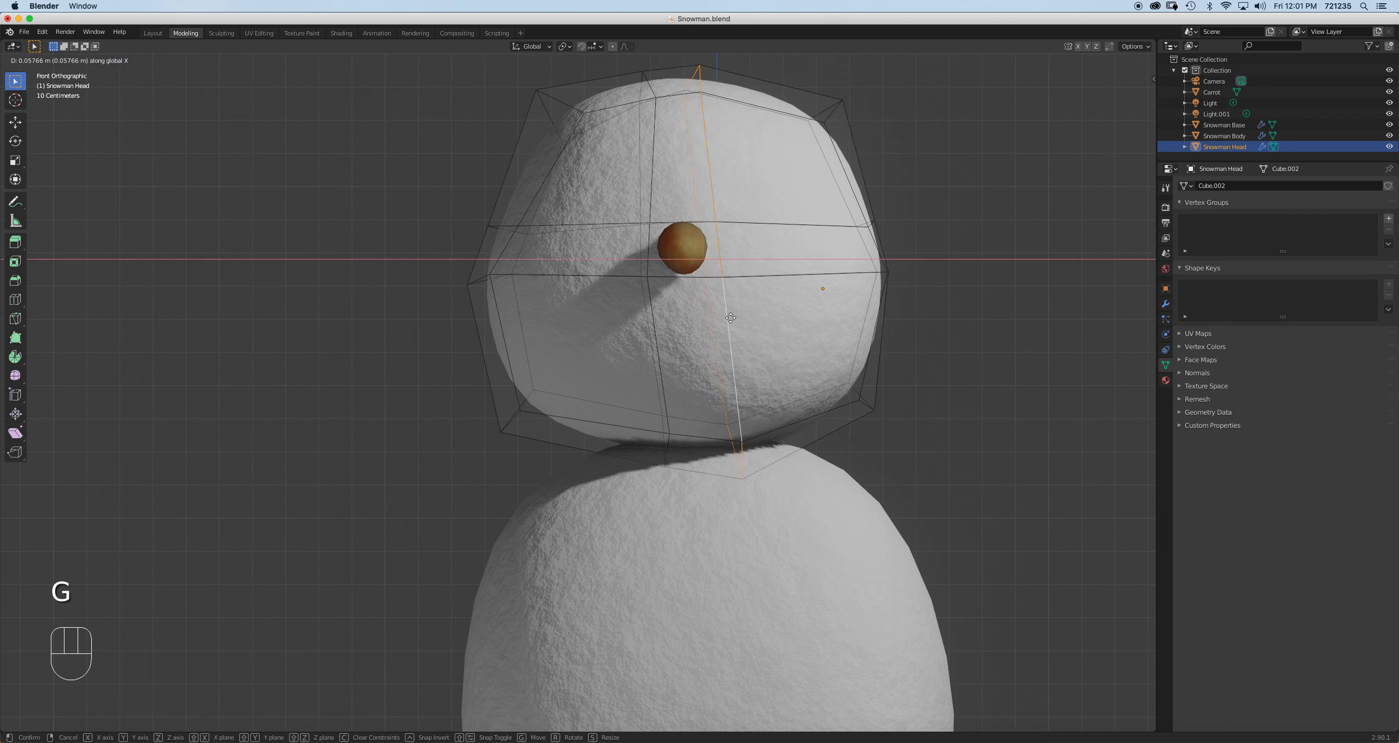
click(727, 310)
Raise the horizontal edge loop above the nose slightly along Z
click(739, 223)
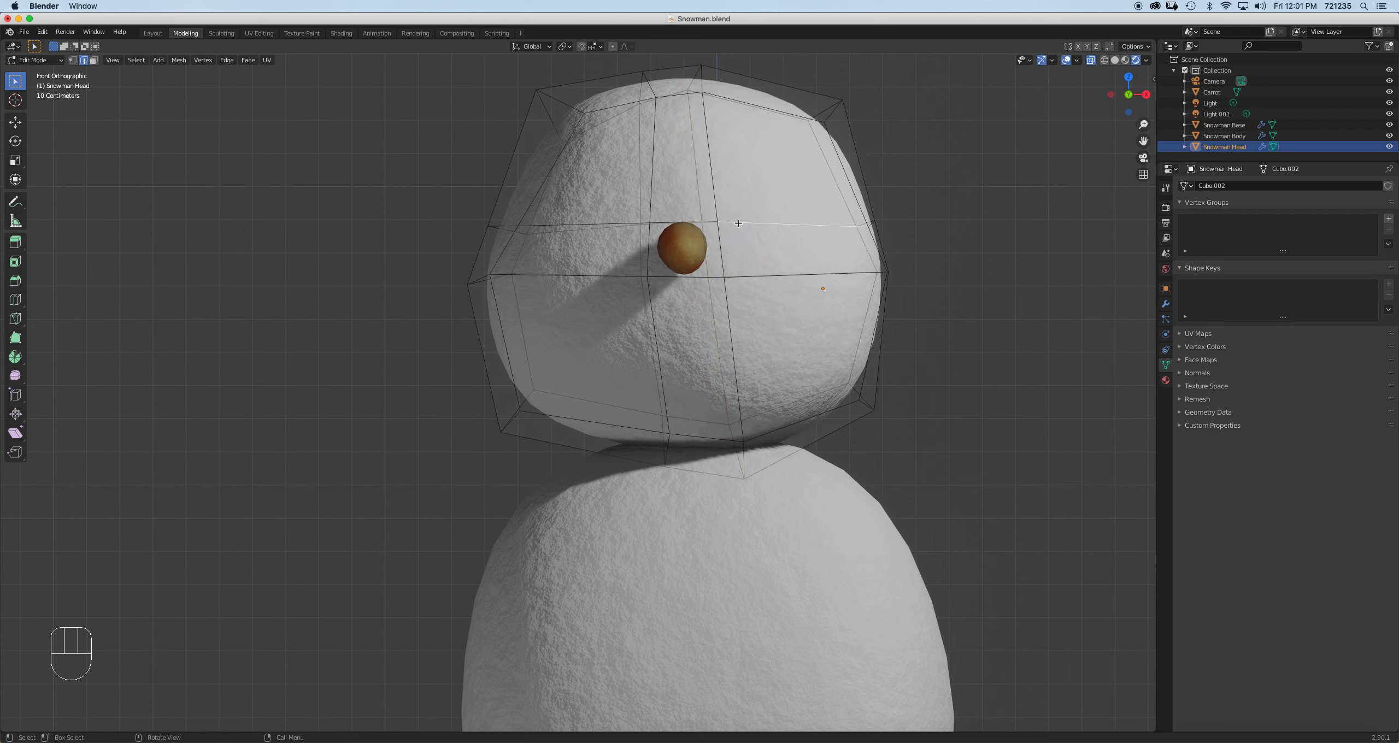
alt+click(738, 223)
key(g)
key(z)
click(734, 222)
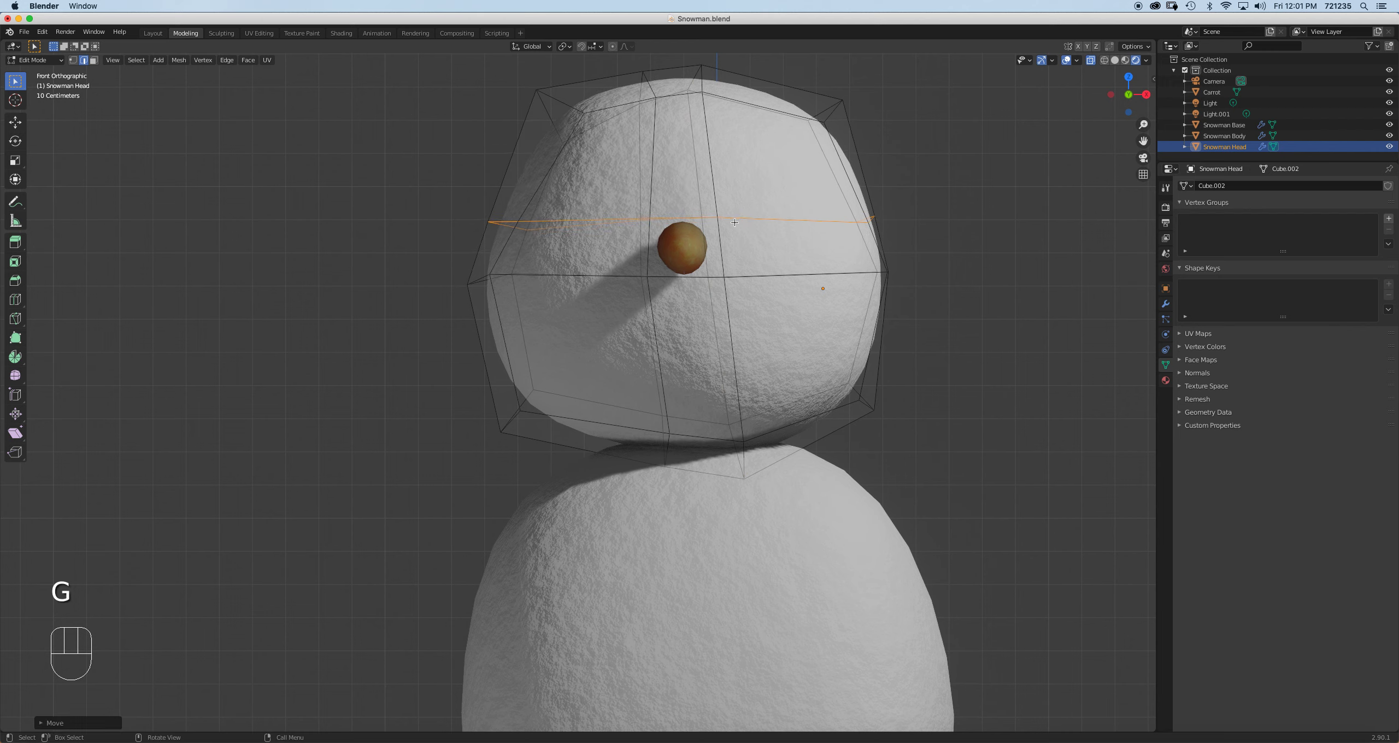
Extrude the Snowman Head's face behind the Carrot slightly inward to form a nose socket
key(3)
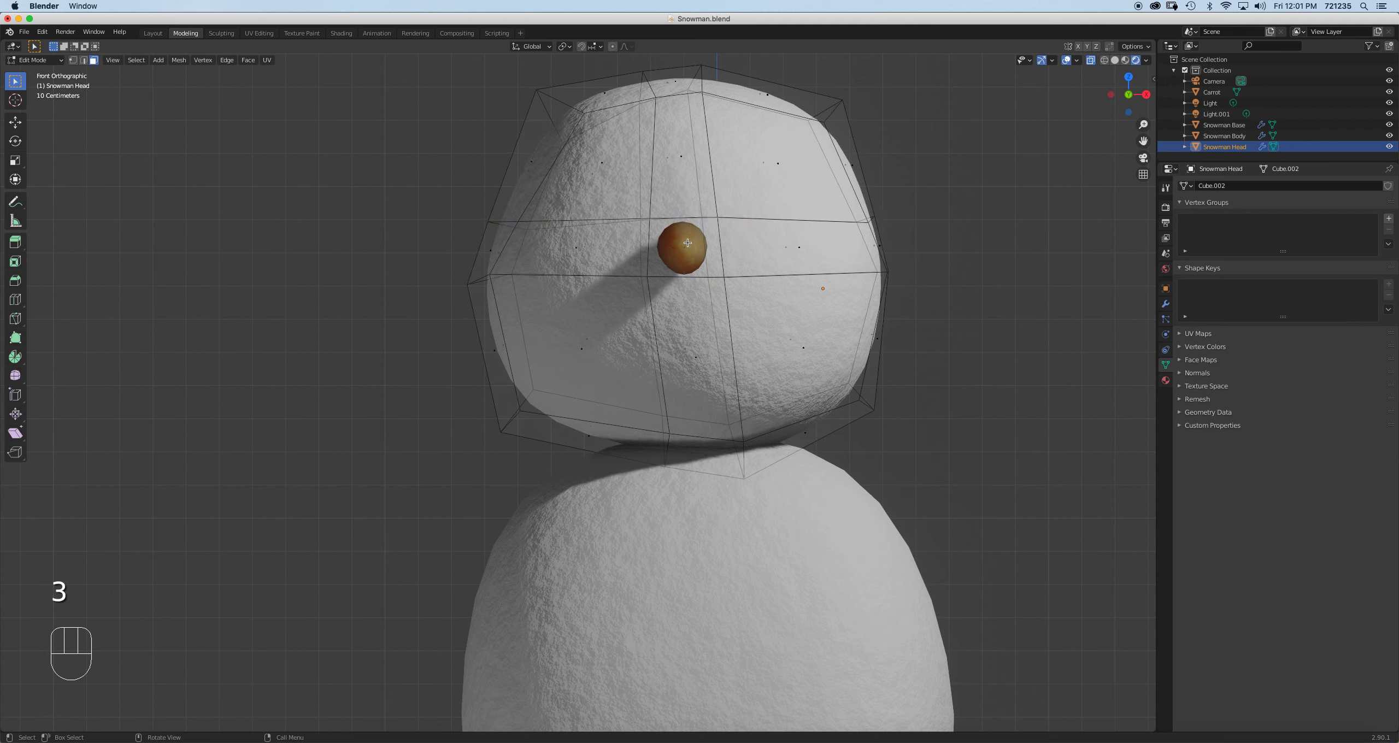
click(698, 262)
middle_drag(722, 258, 653, 276)
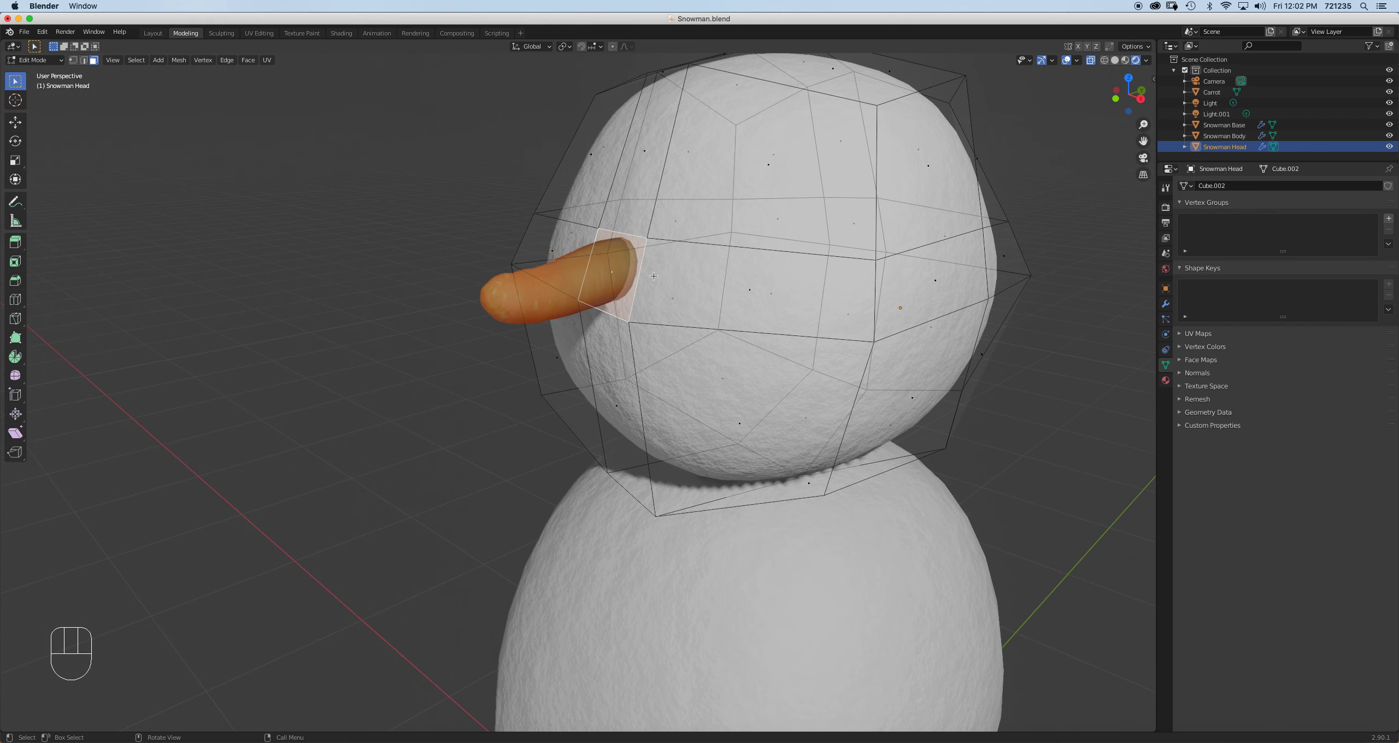
scroll(655, 276, up, 2)
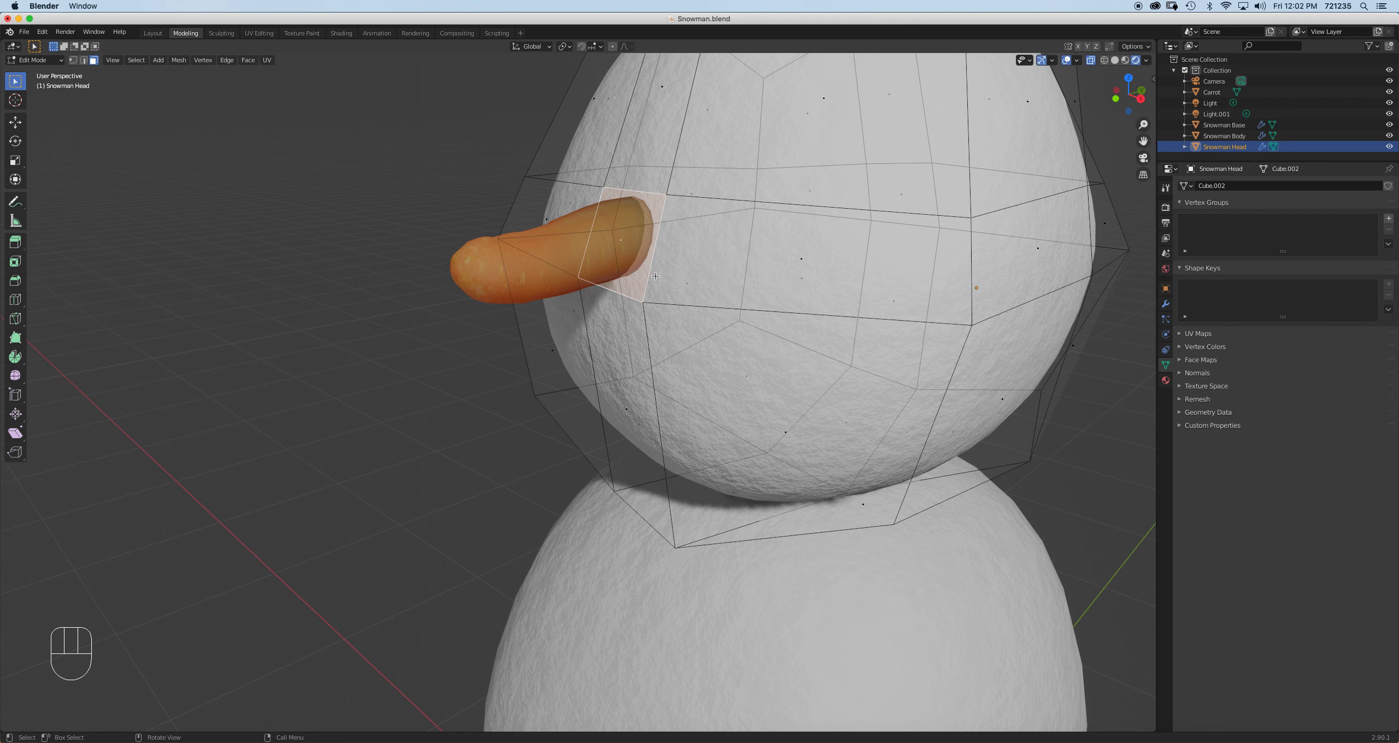
key(e)
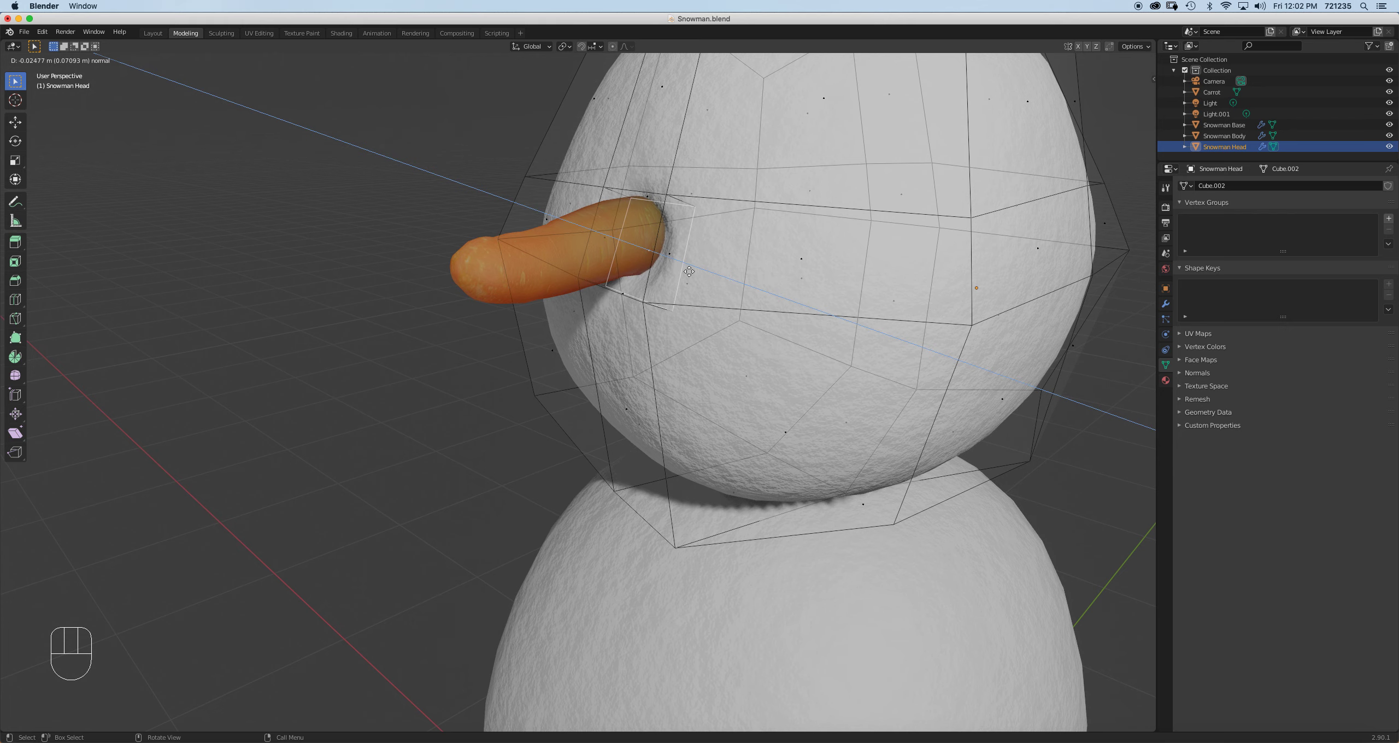
click(688, 272)
Scale the extruded nose socket face to about 0.72 and finish editing the Snowman Head's mesh
middle_drag(690, 271, 790, 265)
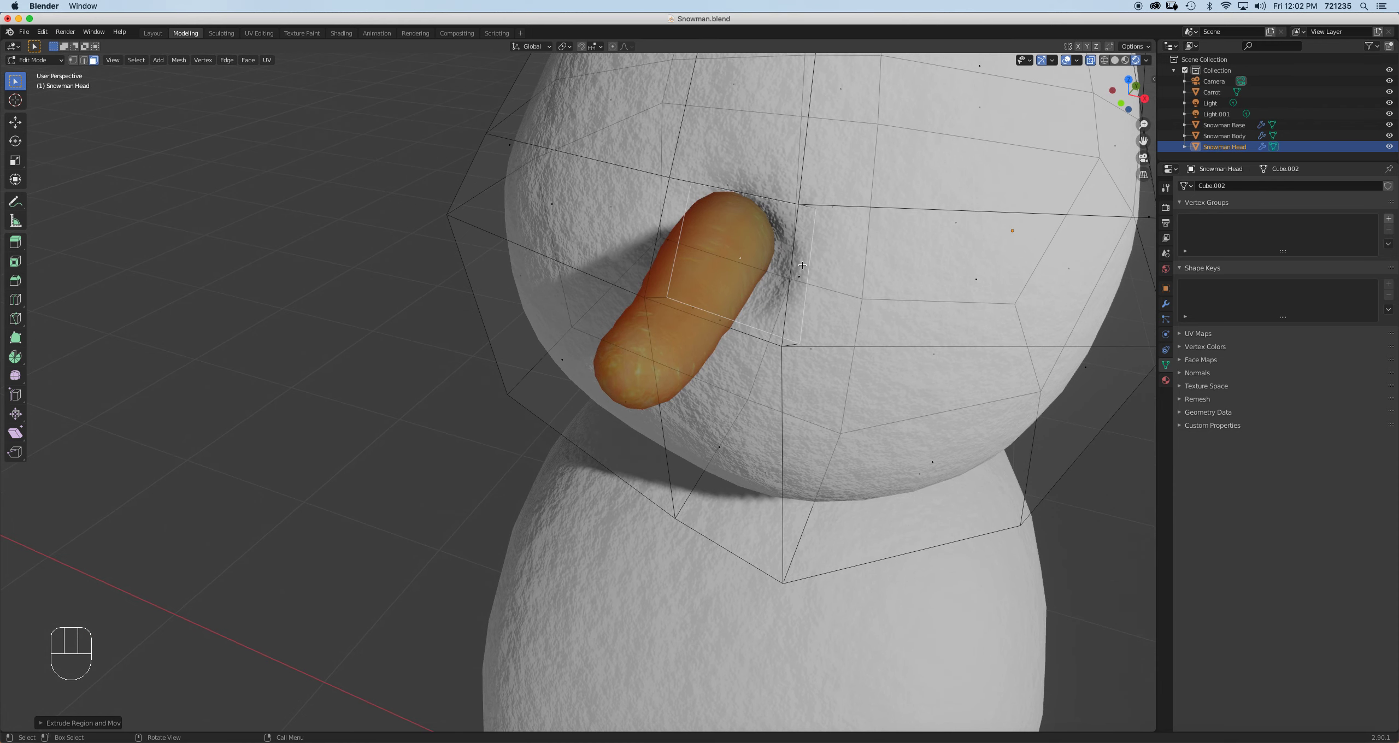
key(s)
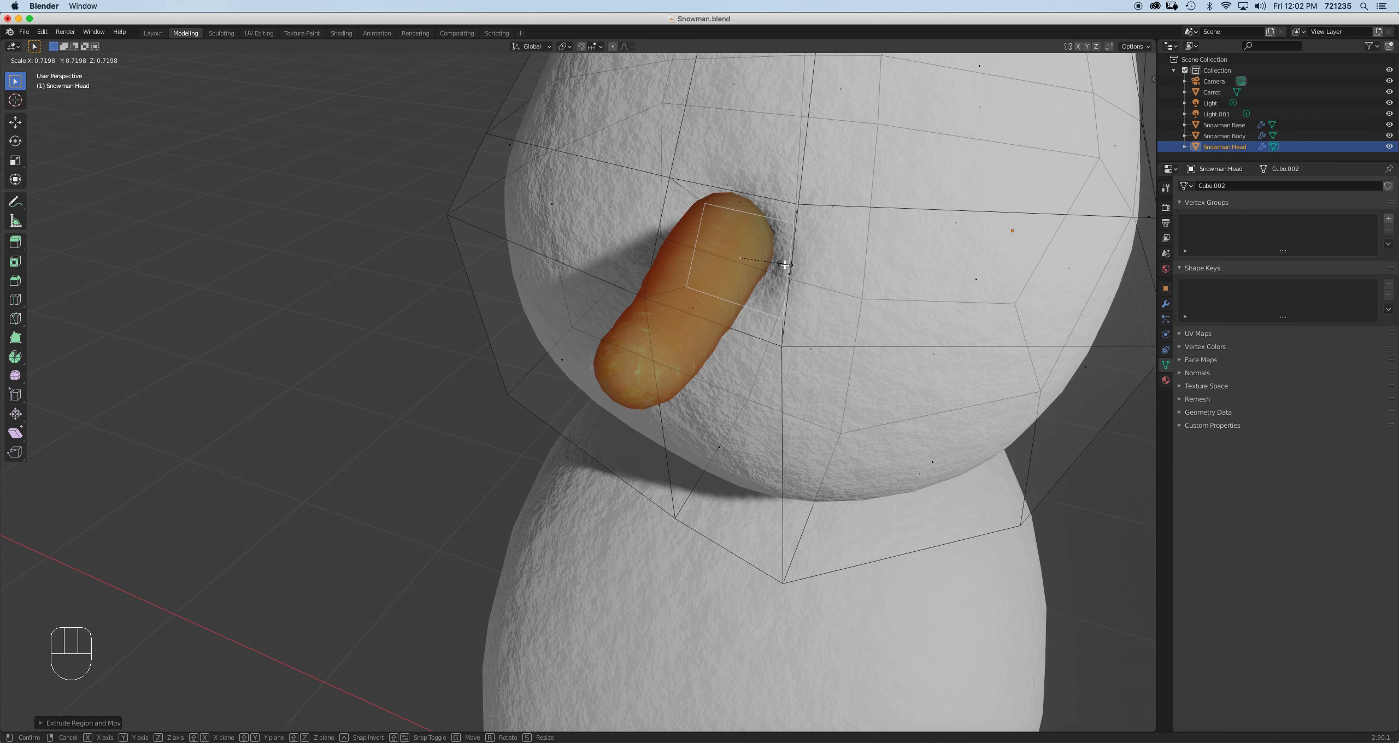
click(785, 264)
key(Tab)
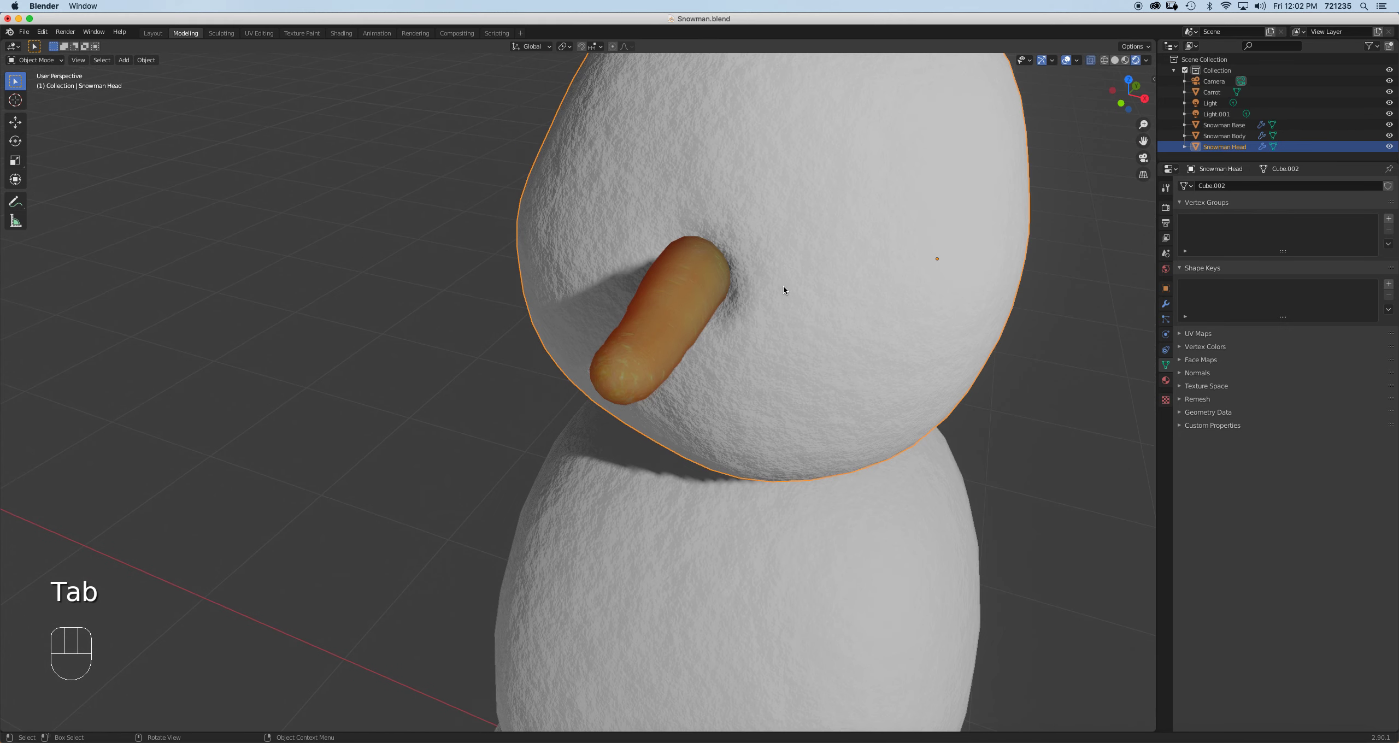
mouse_move(786, 291)
middle_down()
mouse_move(872, 300)
mouse_move(900, 296)
mouse_move(905, 280)
mouse_move(864, 241)
mouse_move(889, 250)
mouse_move(880, 291)
mouse_move(772, 275)
middle_up()
scroll(771, 276, down, 4)
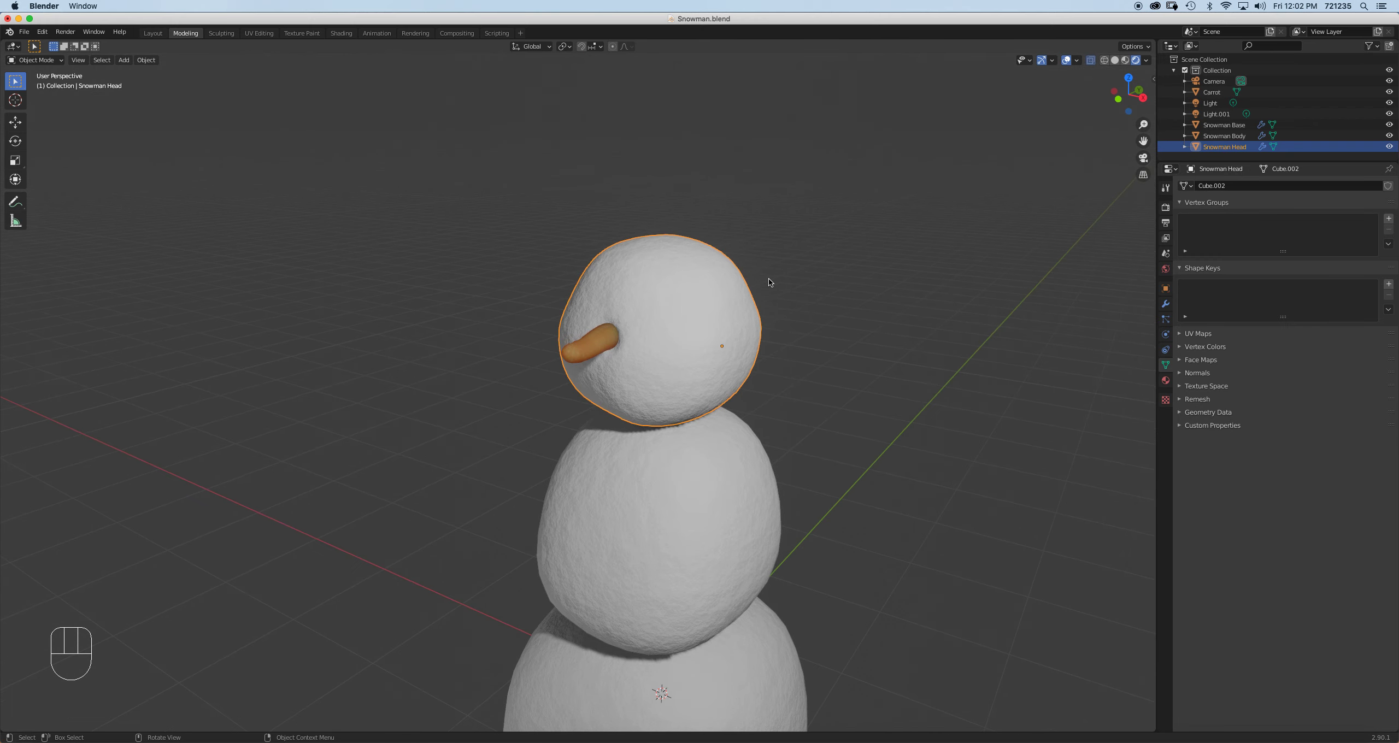
Append the Cylinder object from Top Hat.blend in the Desktop folder
drag(24, 31, 49, 152)
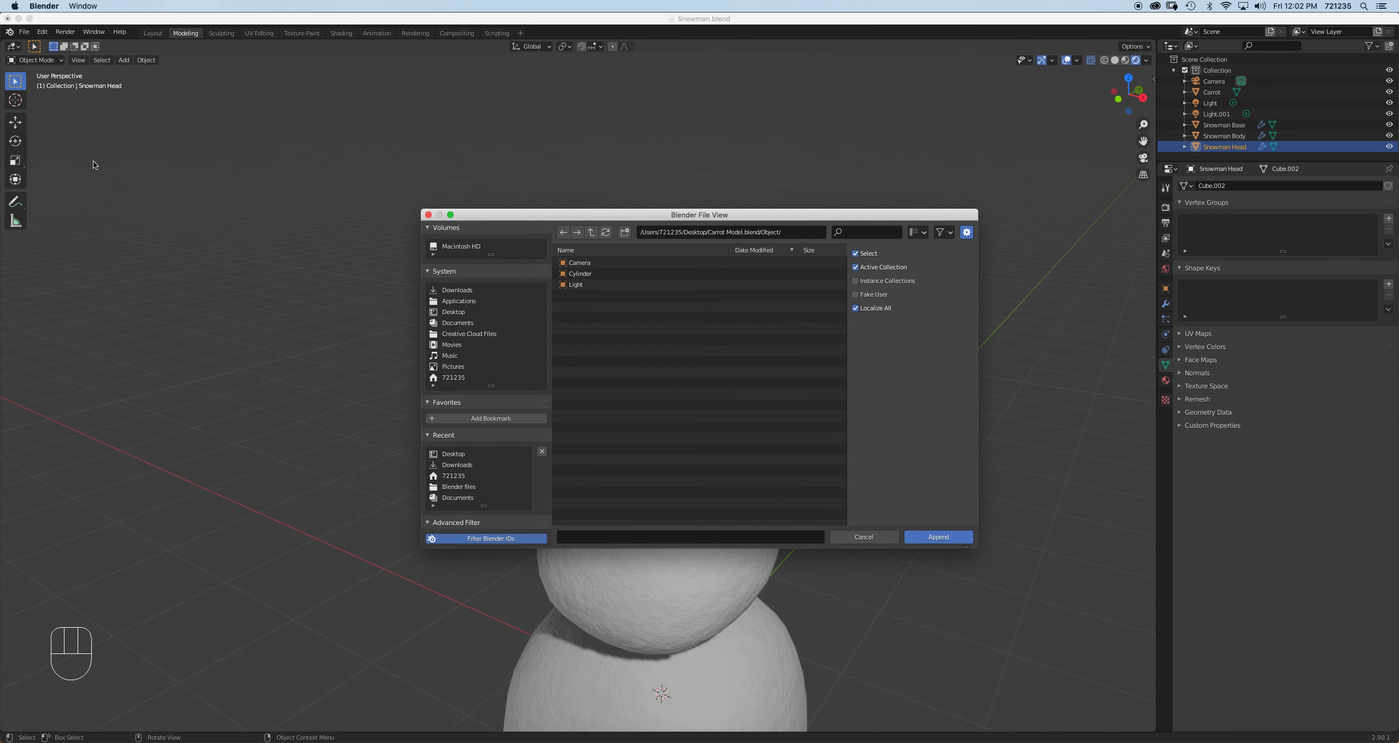
click(459, 313)
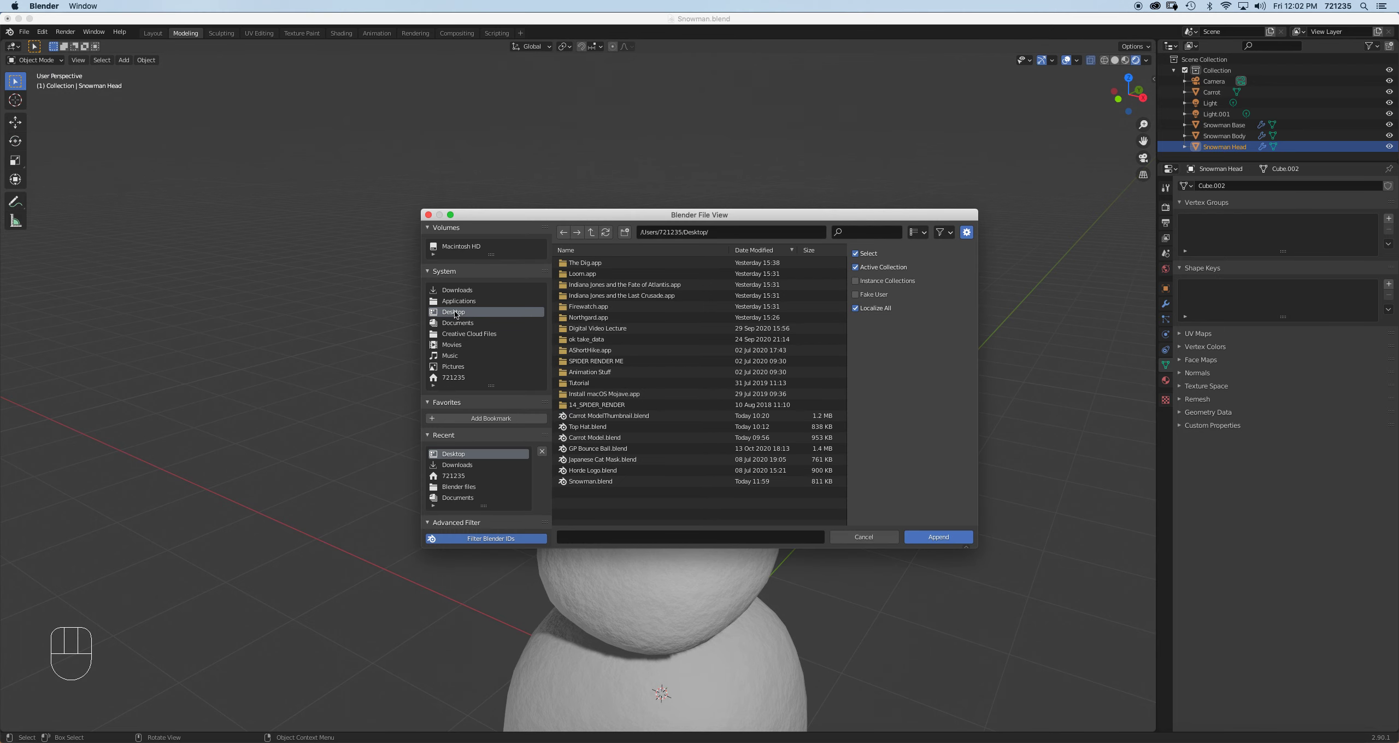
click(593, 426)
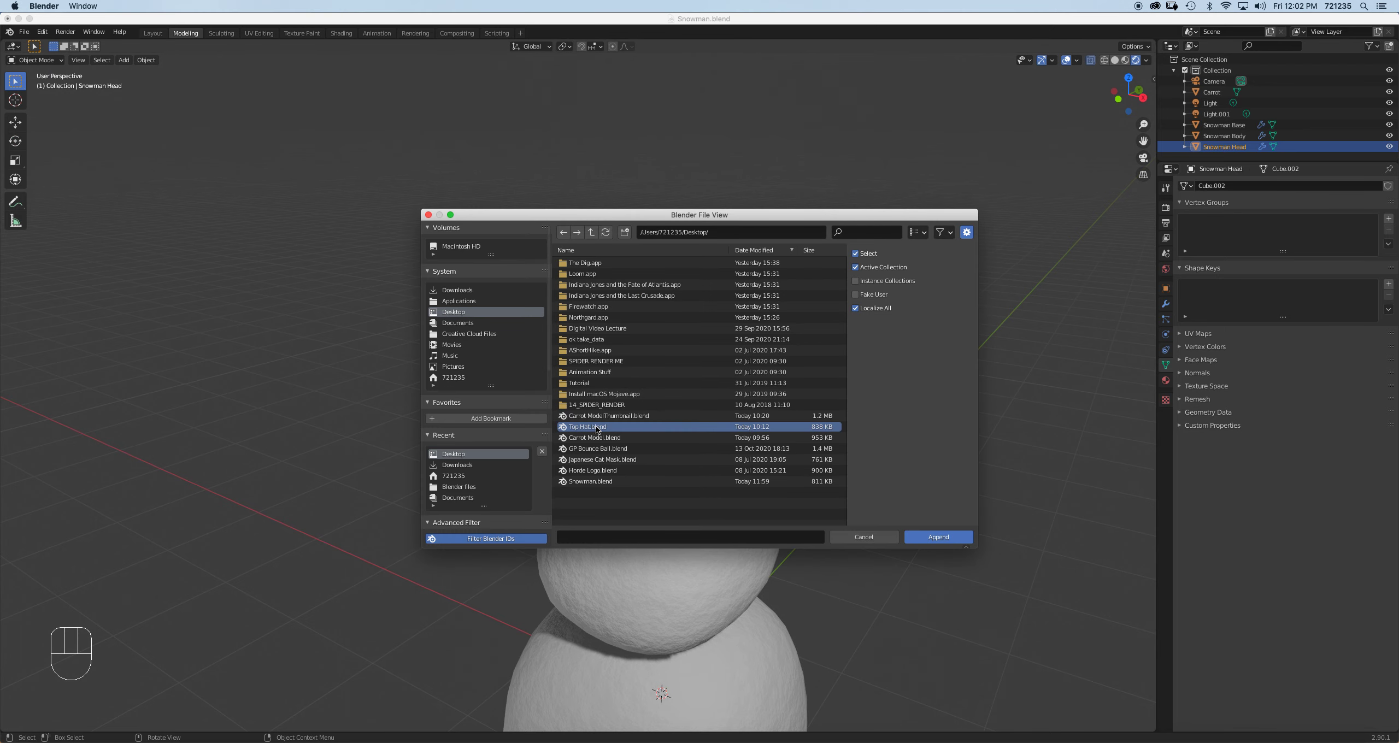
click(939, 539)
click(597, 352)
double_click(597, 351)
click(582, 274)
click(960, 536)
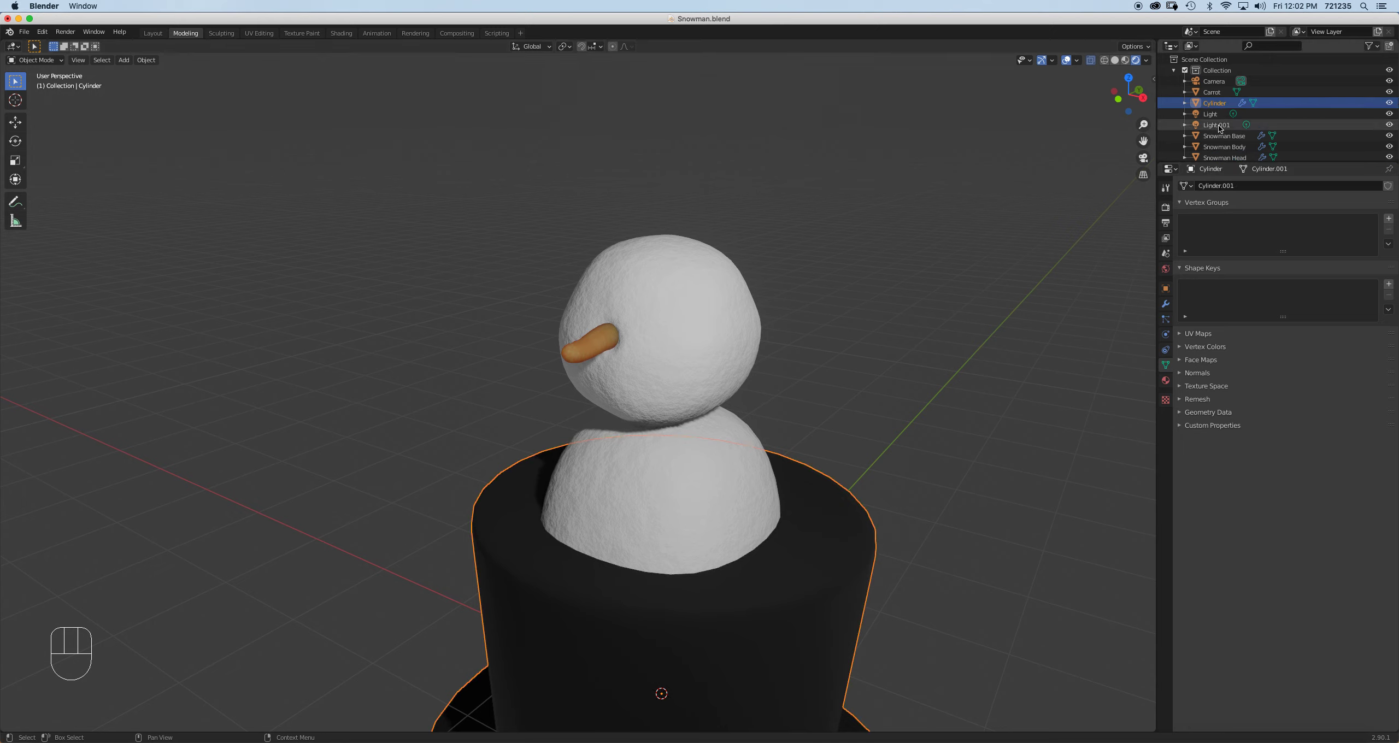
Rename the appended Cylinder object as Top Hat
double_click(1215, 103)
text(Top)
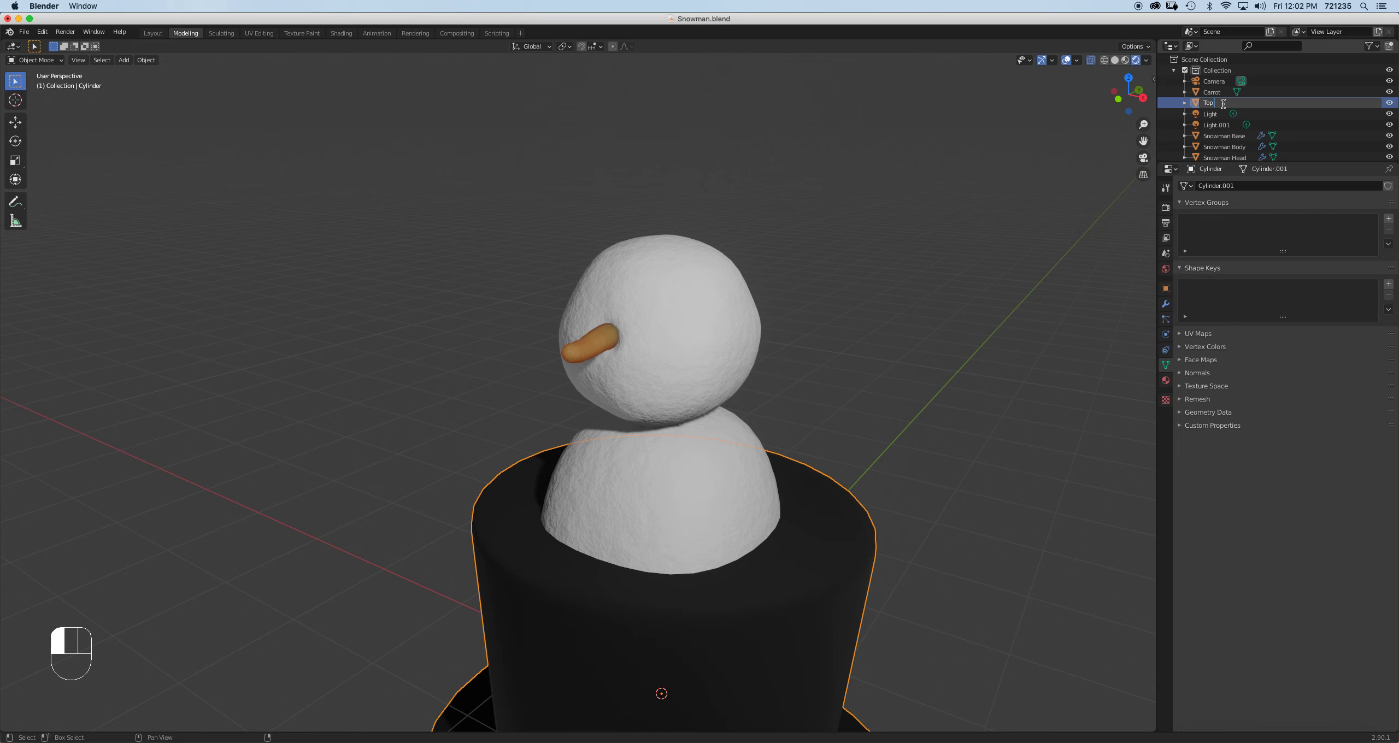
text( Hat)
key(Return)
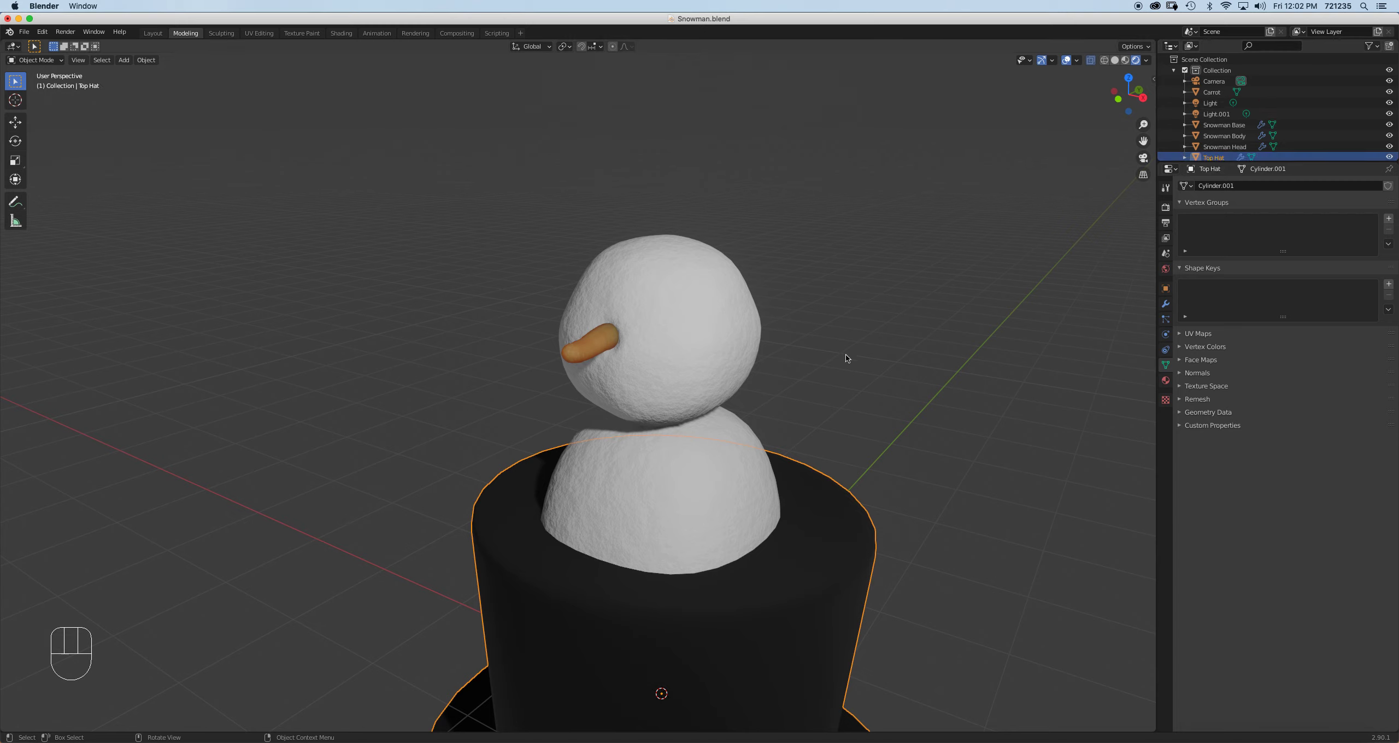
In front view, shrink the Top Hat to roughly half its size and move it up onto the Snowman Head
click(814, 390)
click(801, 476)
key(KP_1)
shift+middle_drag(796, 562, 816, 333)
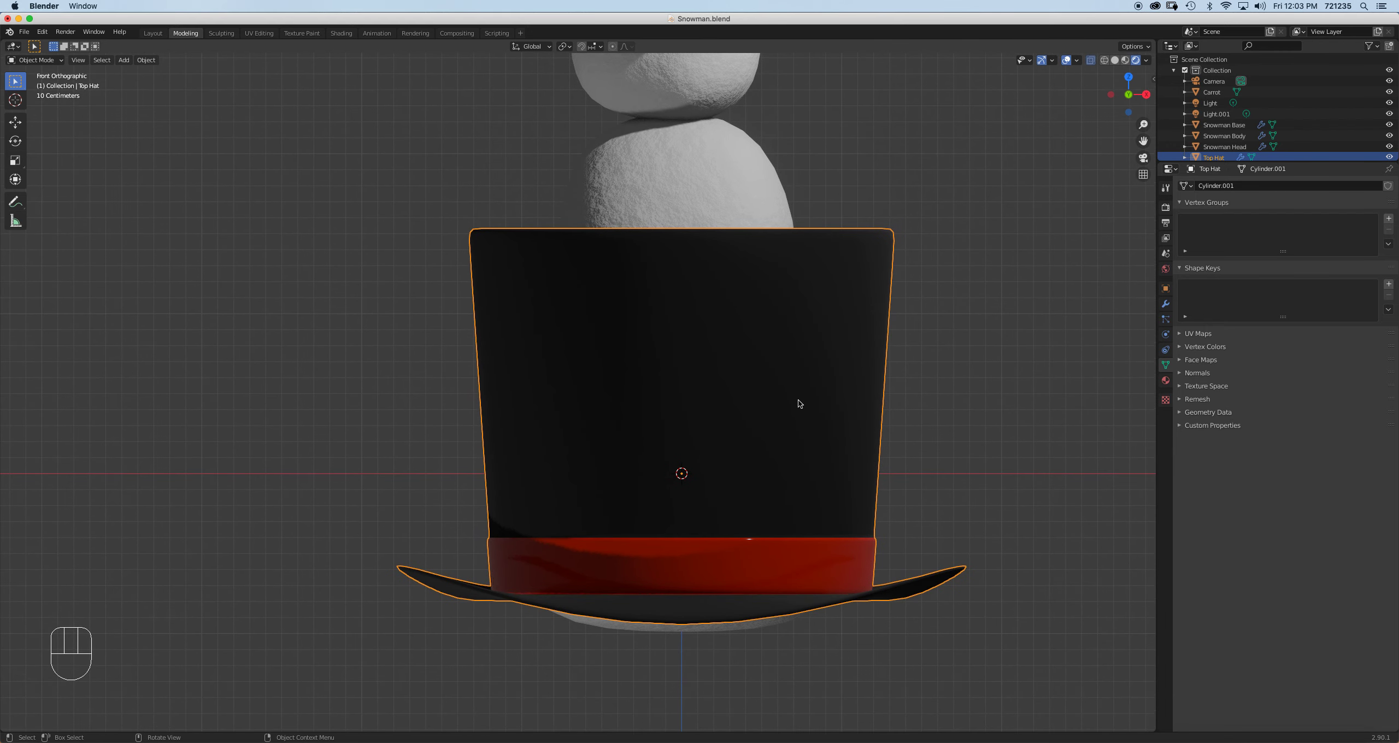
scroll(798, 400, down, 3)
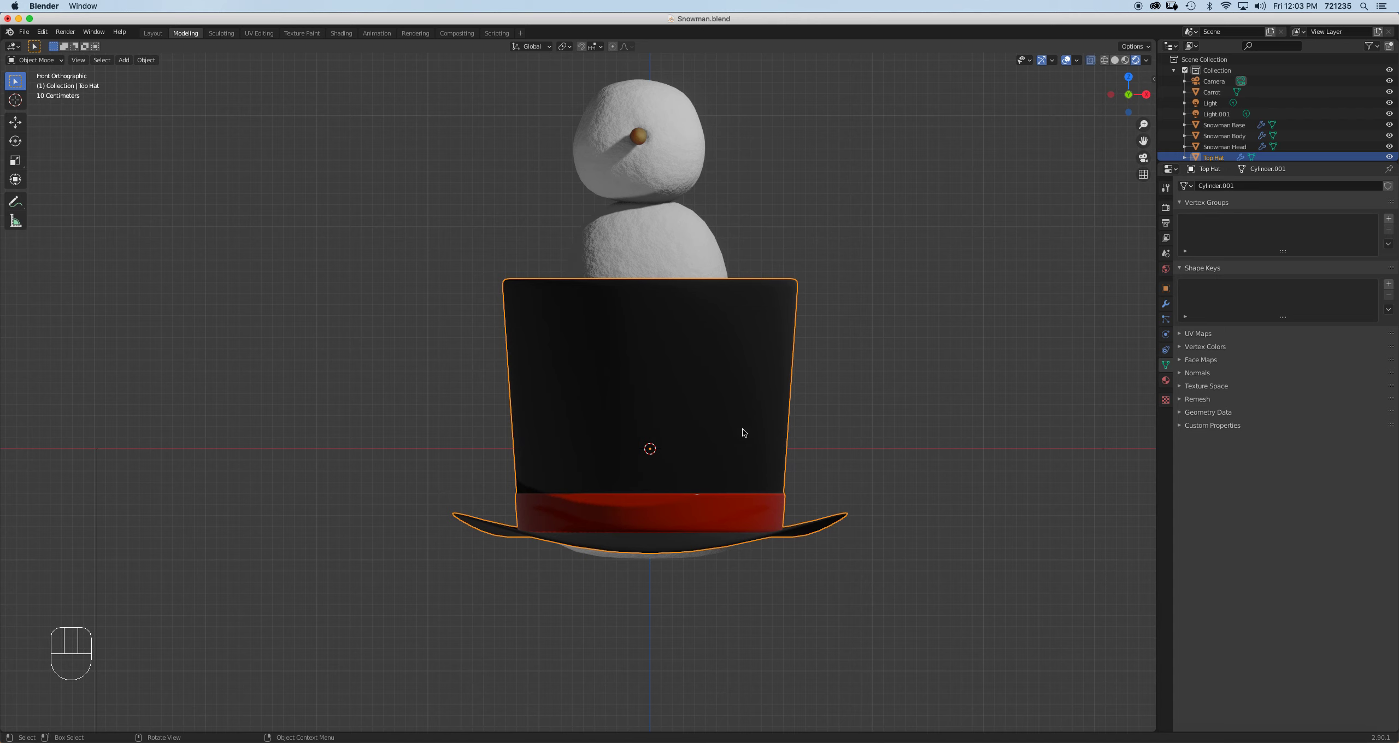
shift+middle_drag(753, 419, 775, 468)
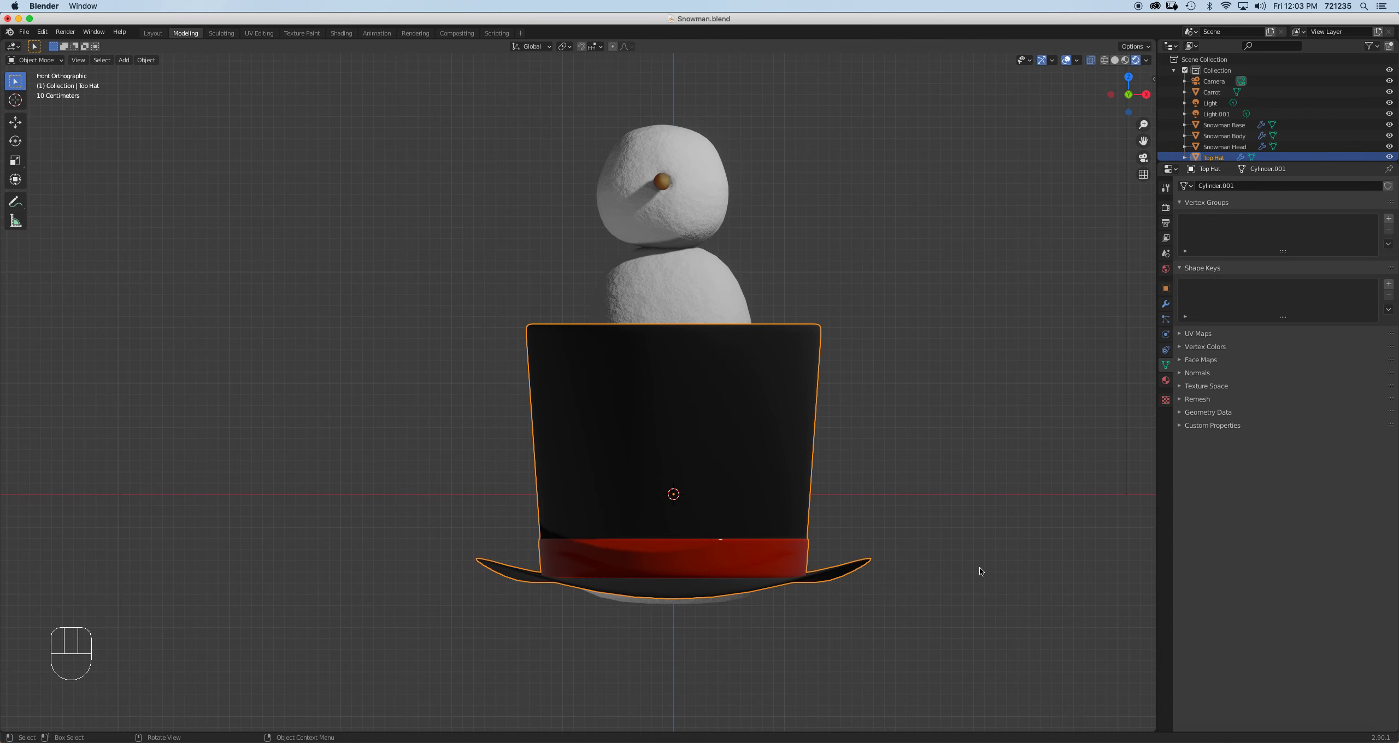
key(s)
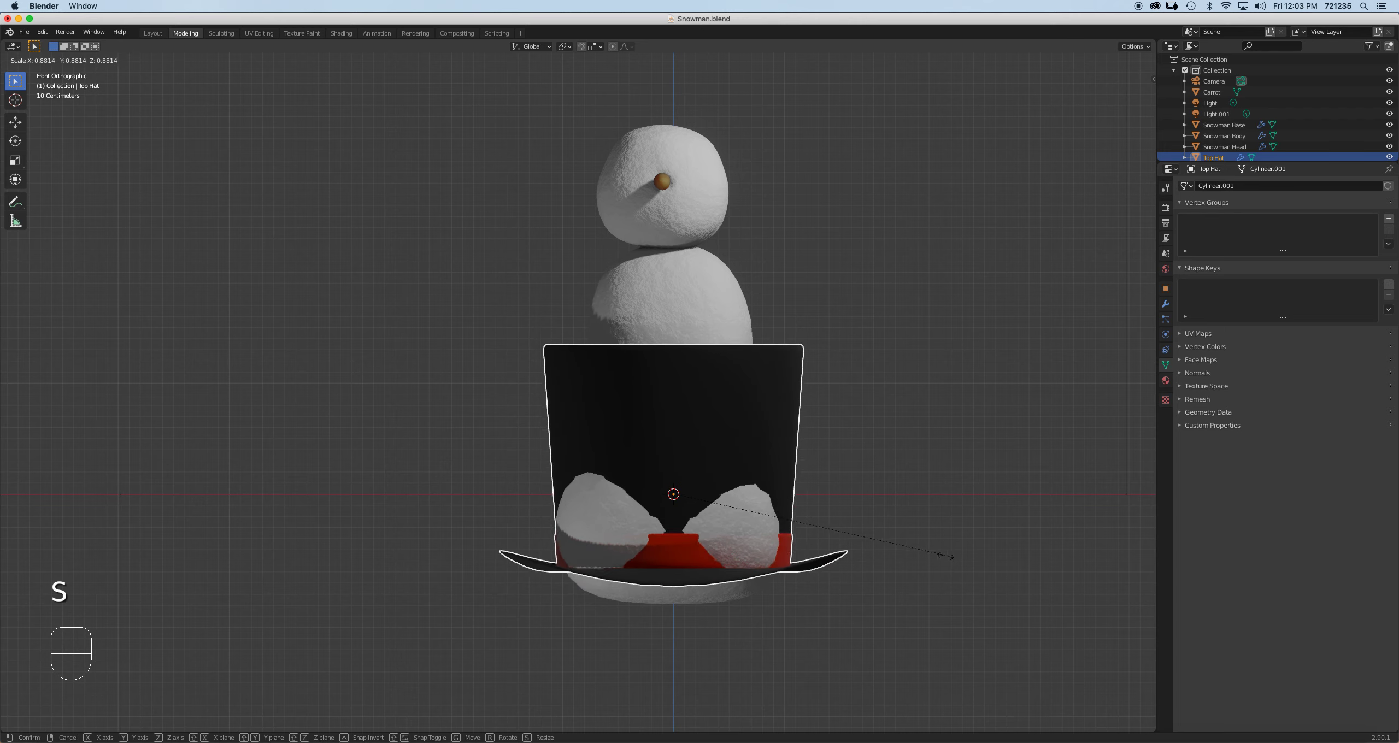
click(824, 530)
key(g)
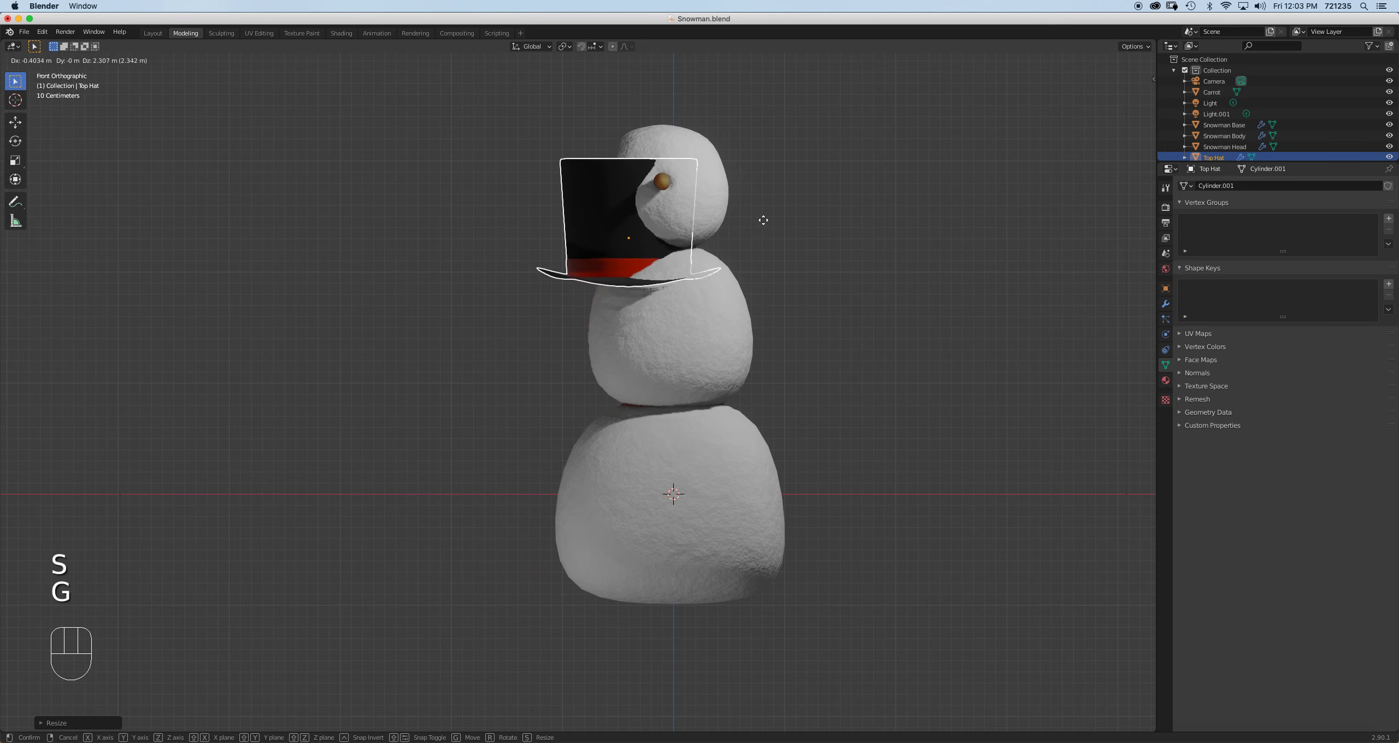
click(802, 84)
shift+middle_drag(796, 134, 819, 325)
scroll(792, 300, up, 3)
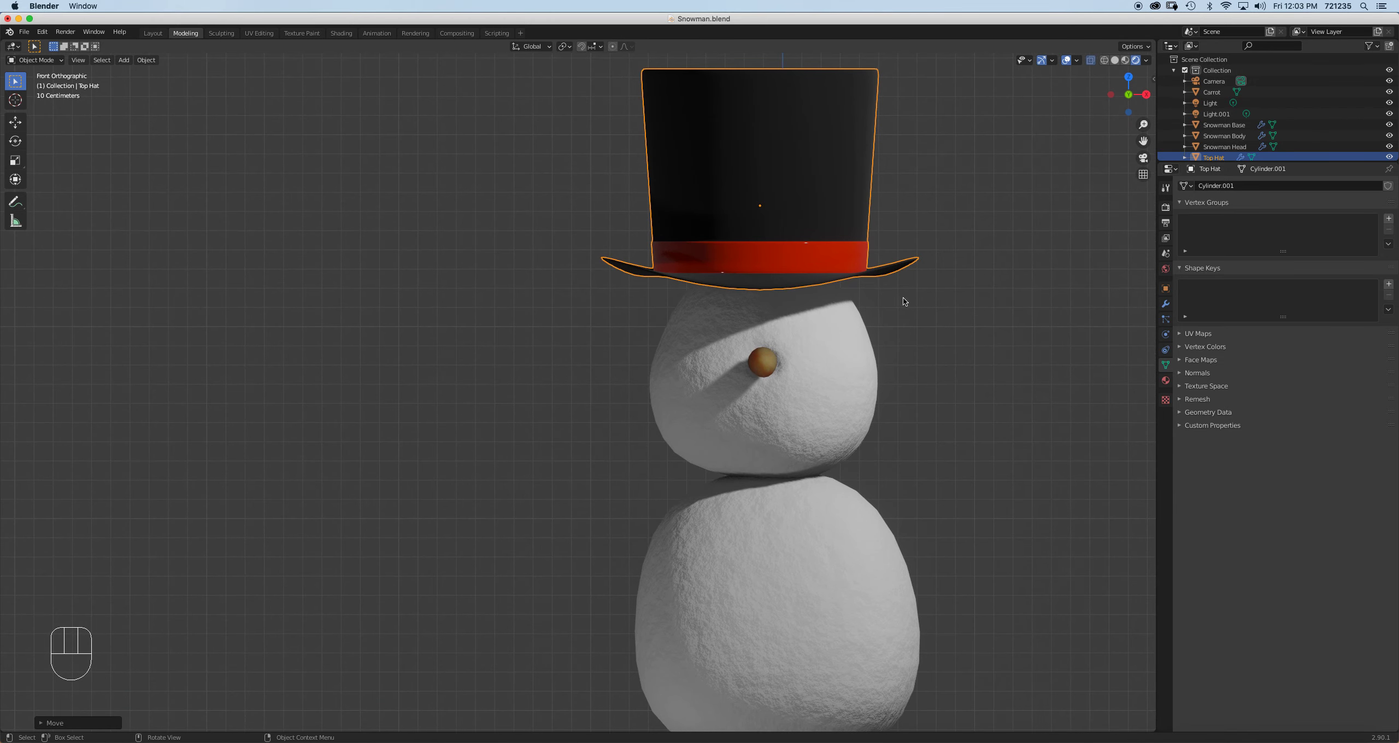
Shrink the Top Hat to roughly 80% of its size and lower it about 0.15 m onto the Snowman Head
key(s)
click(846, 257)
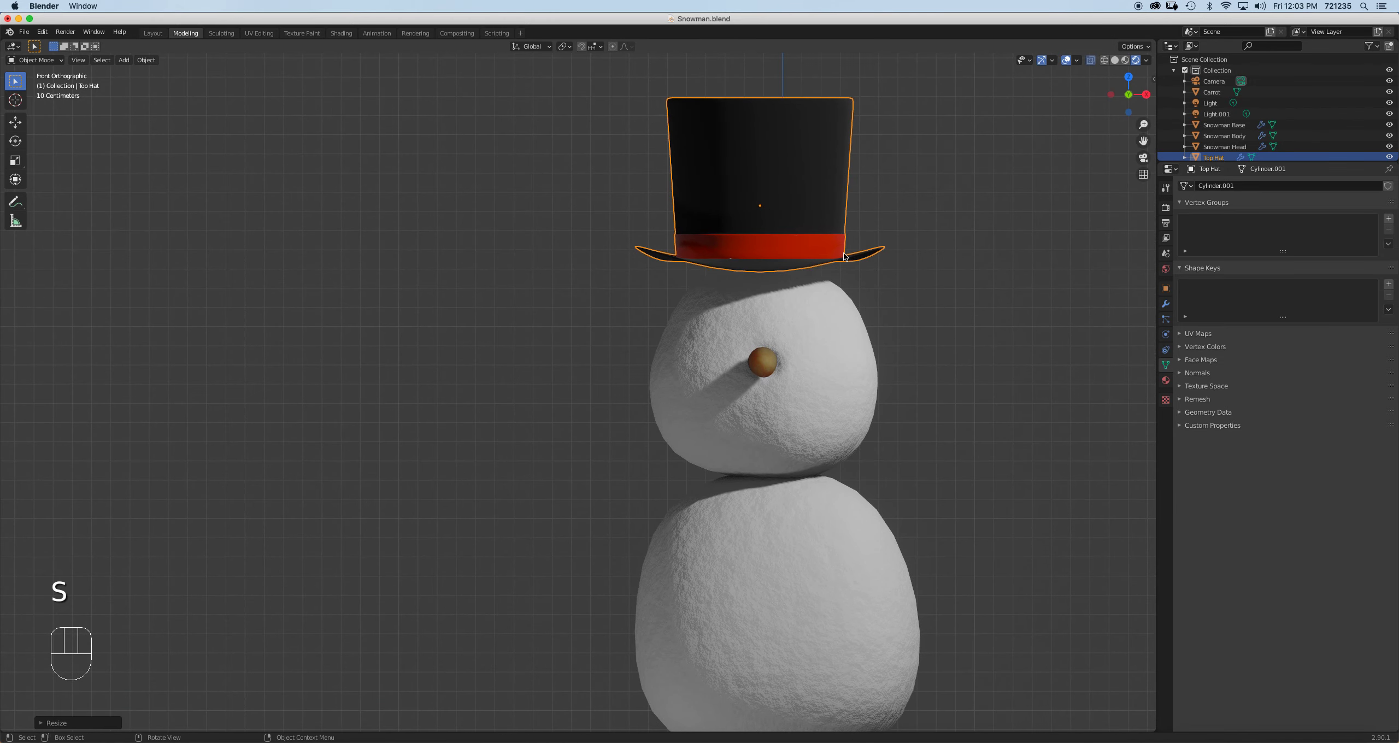
key(g)
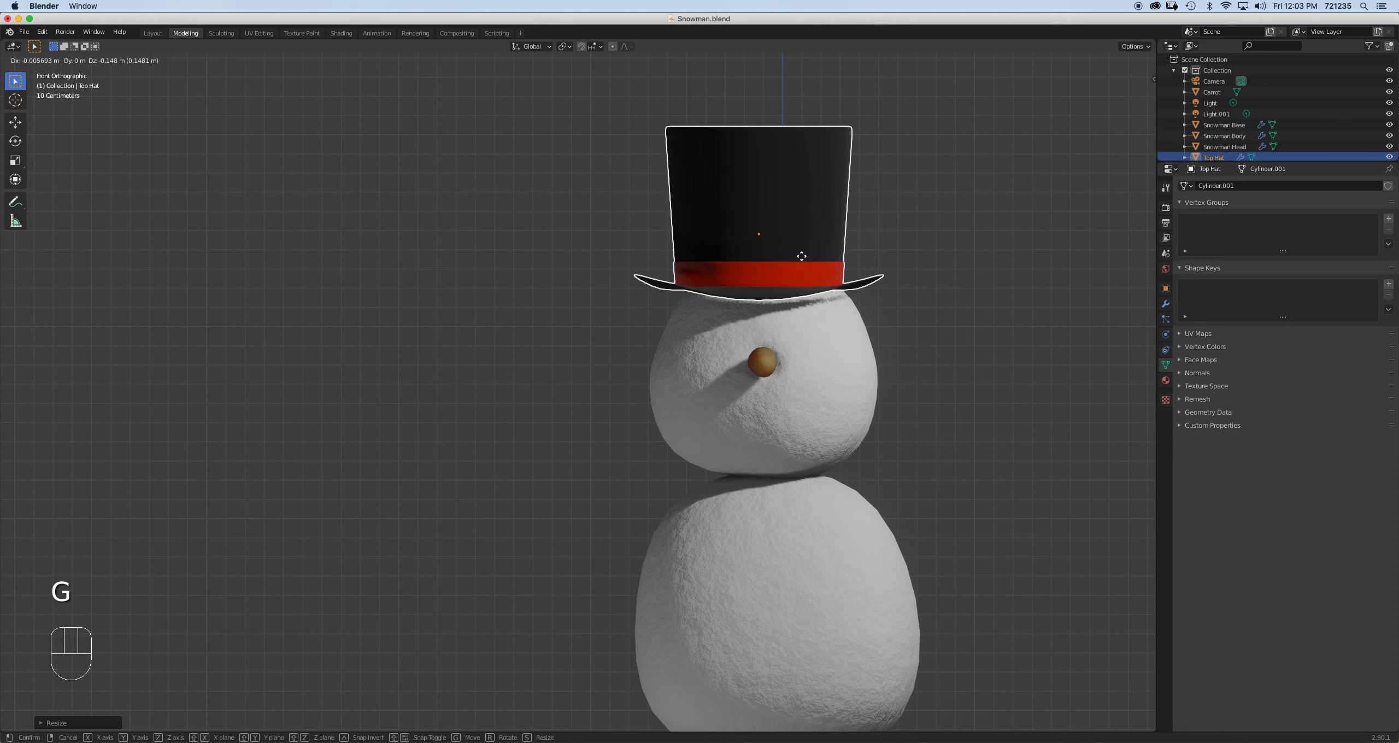
click(807, 257)
In right view, shift the Top Hat about 0.09 m forward toward the carrot nose
key(KP_3)
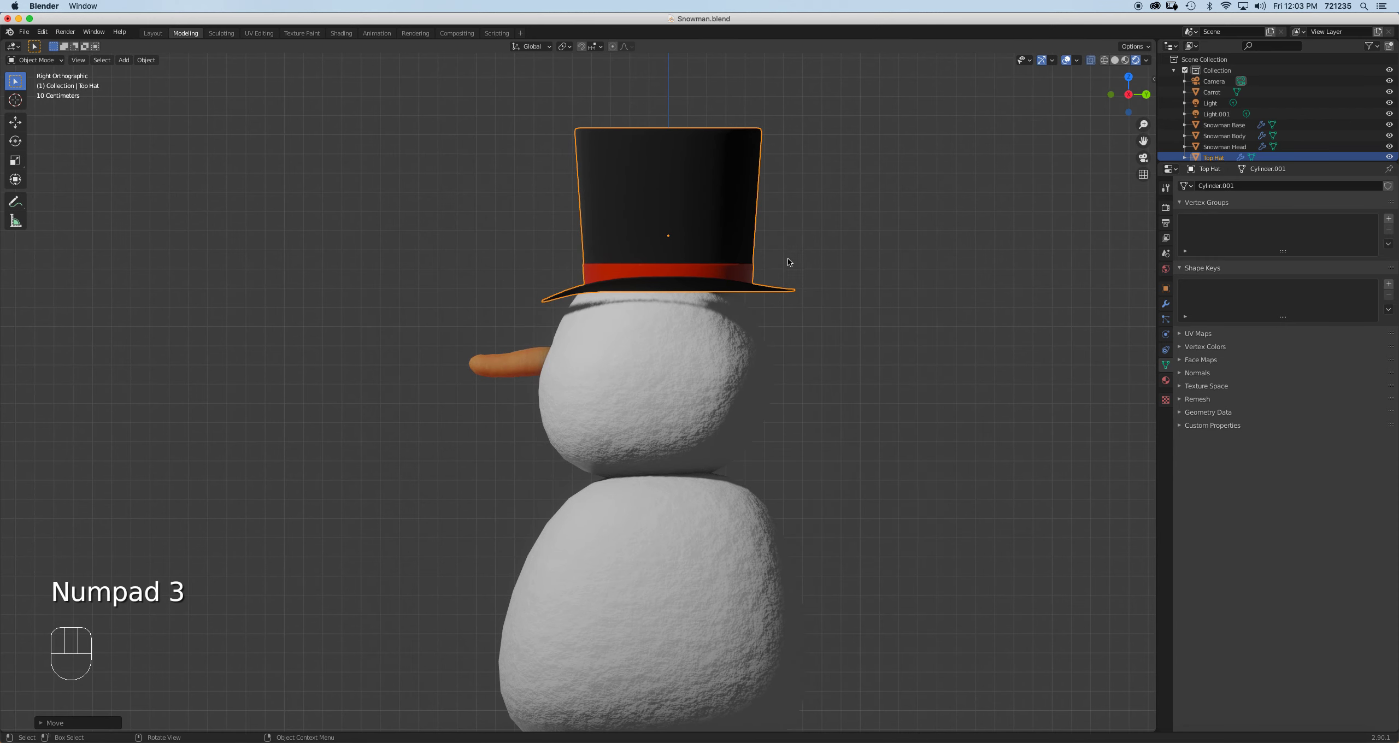
key(g)
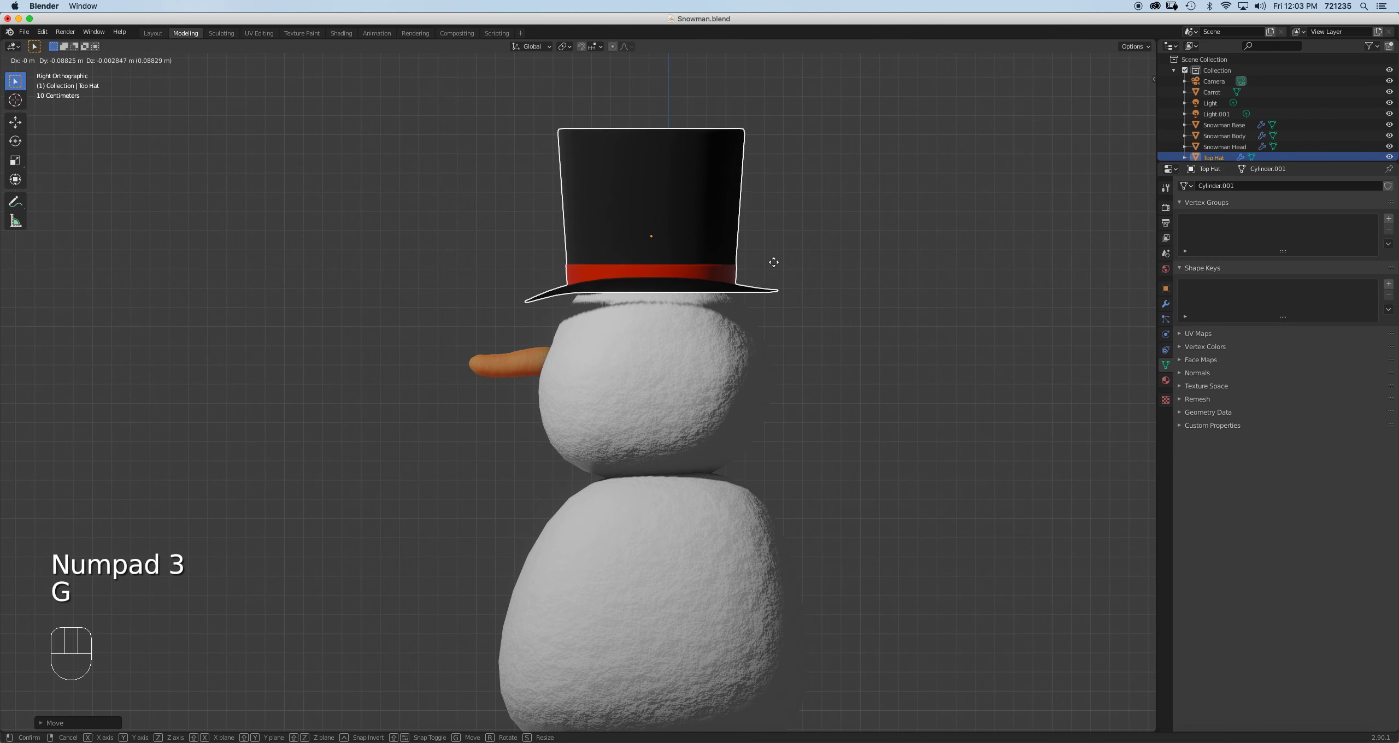
click(774, 262)
middle_drag(774, 262, 712, 322)
scroll(805, 289, up, 2)
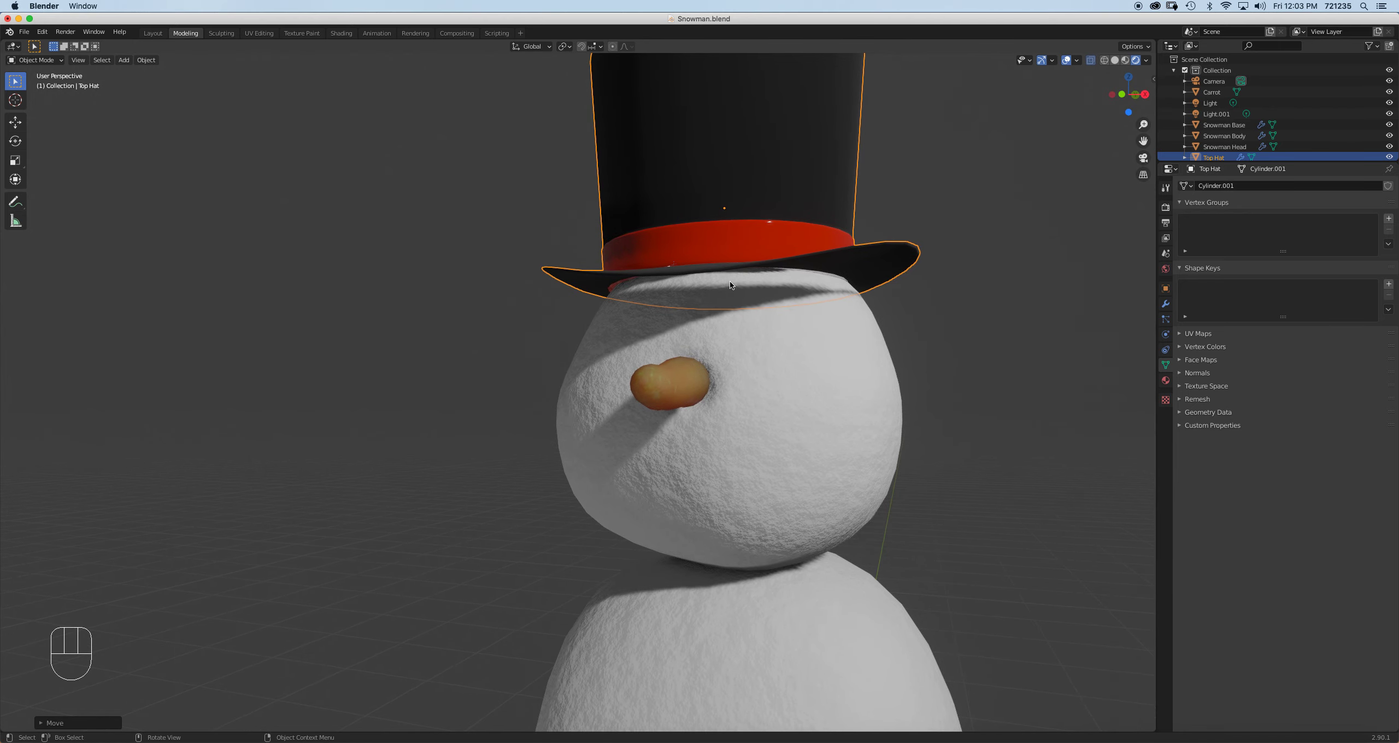
scroll(748, 282, down, 6)
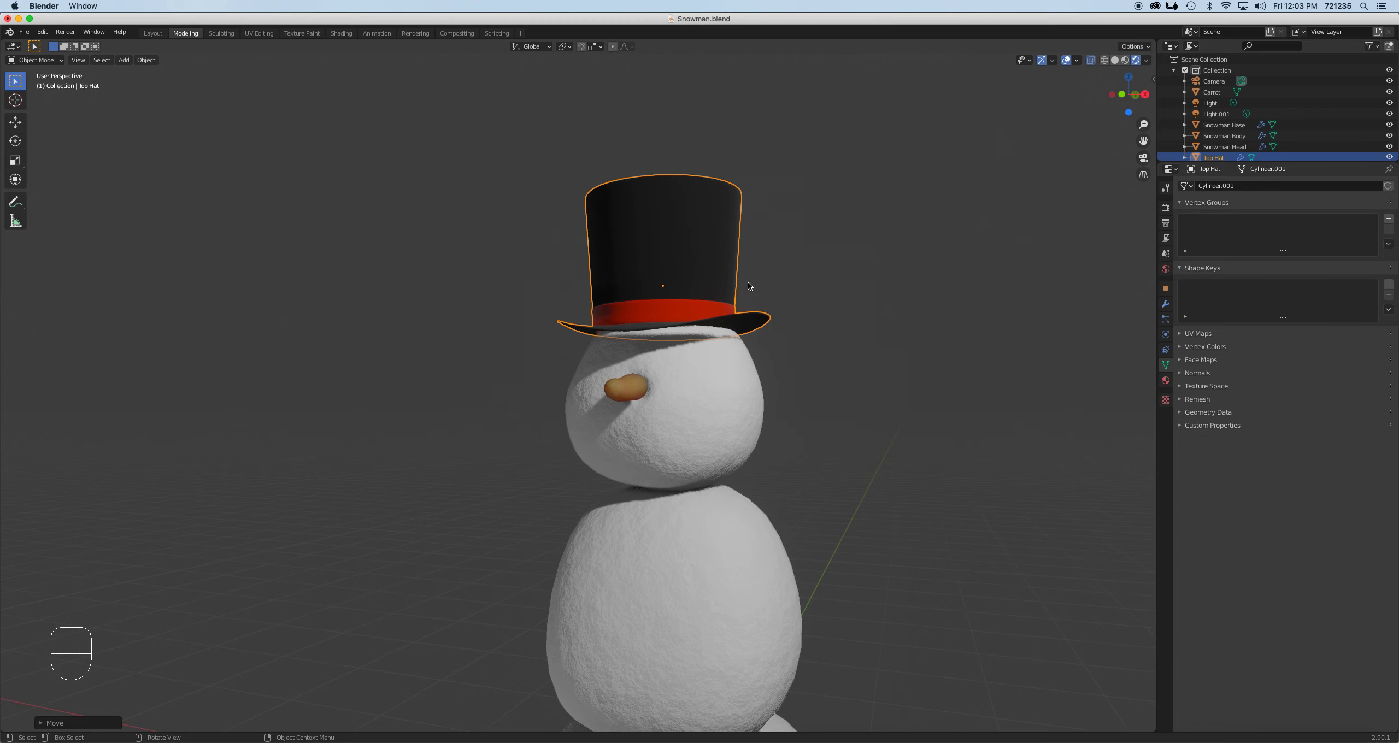
scroll(742, 280, down, 3)
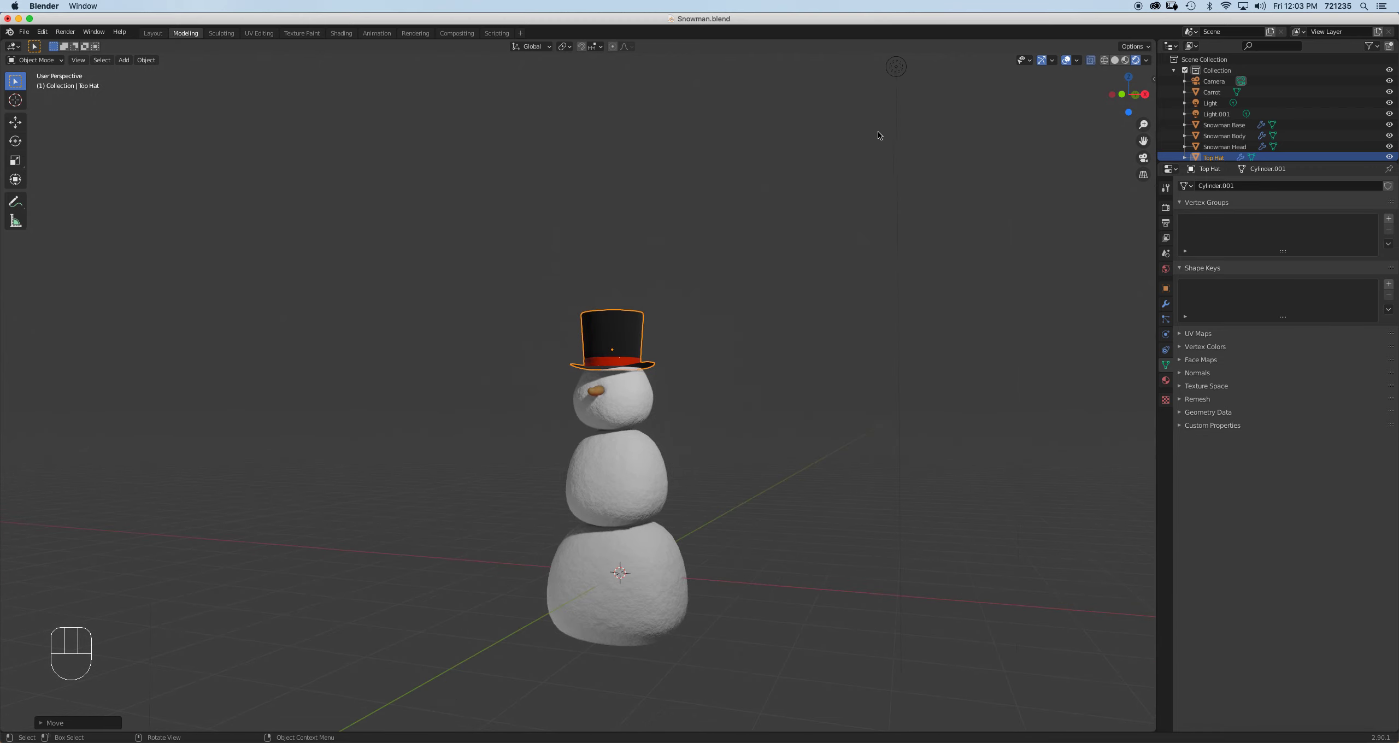
Select the Light, lock the camera to the view, and frame the snowman's hat, head and body in the camera view
click(893, 70)
scroll(661, 309, up, 3)
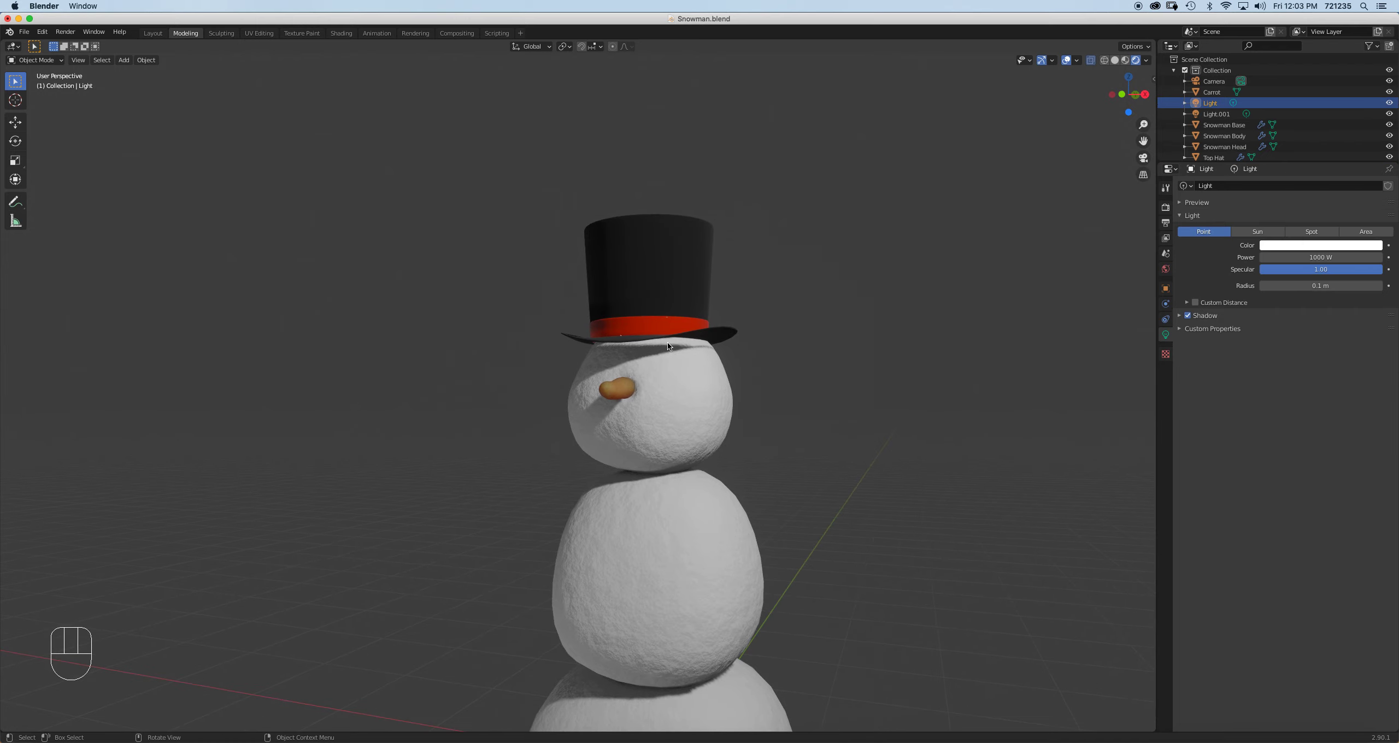
key(KP_0)
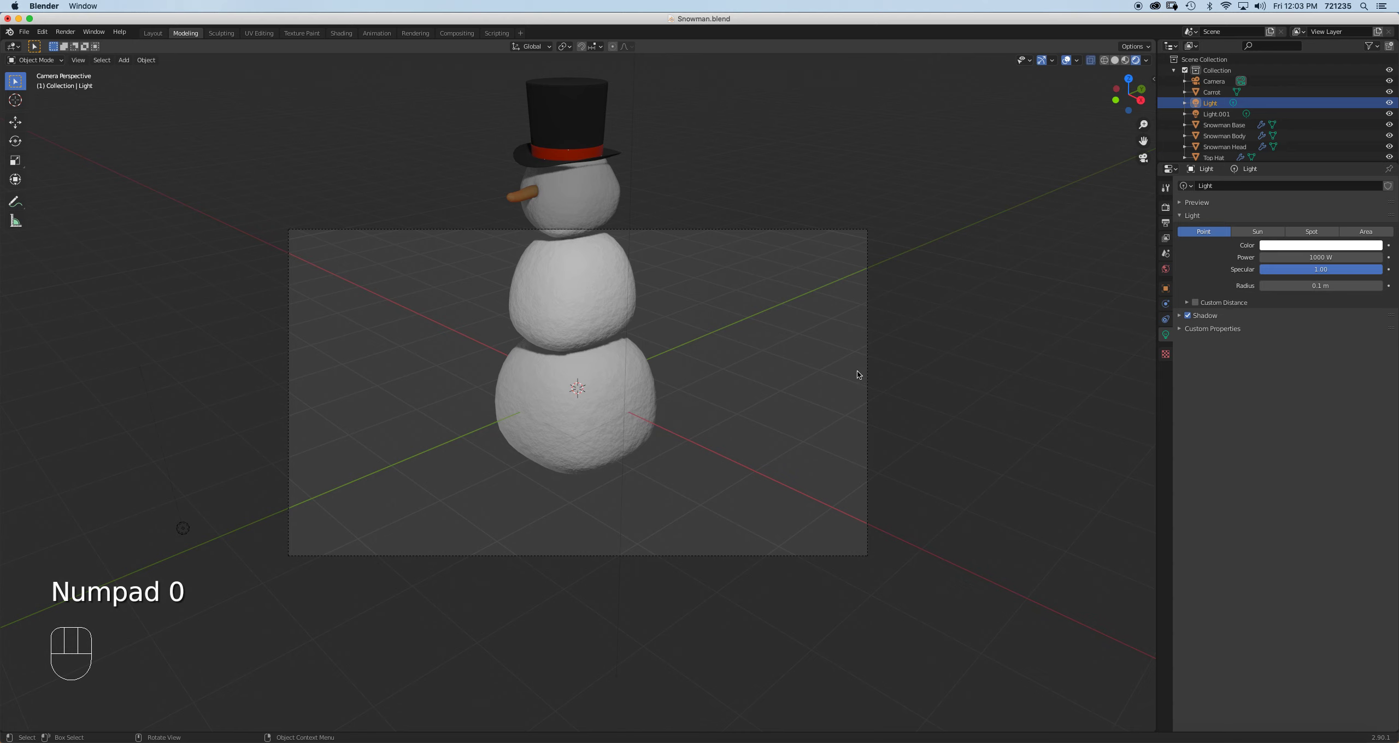
key(n)
click(1148, 121)
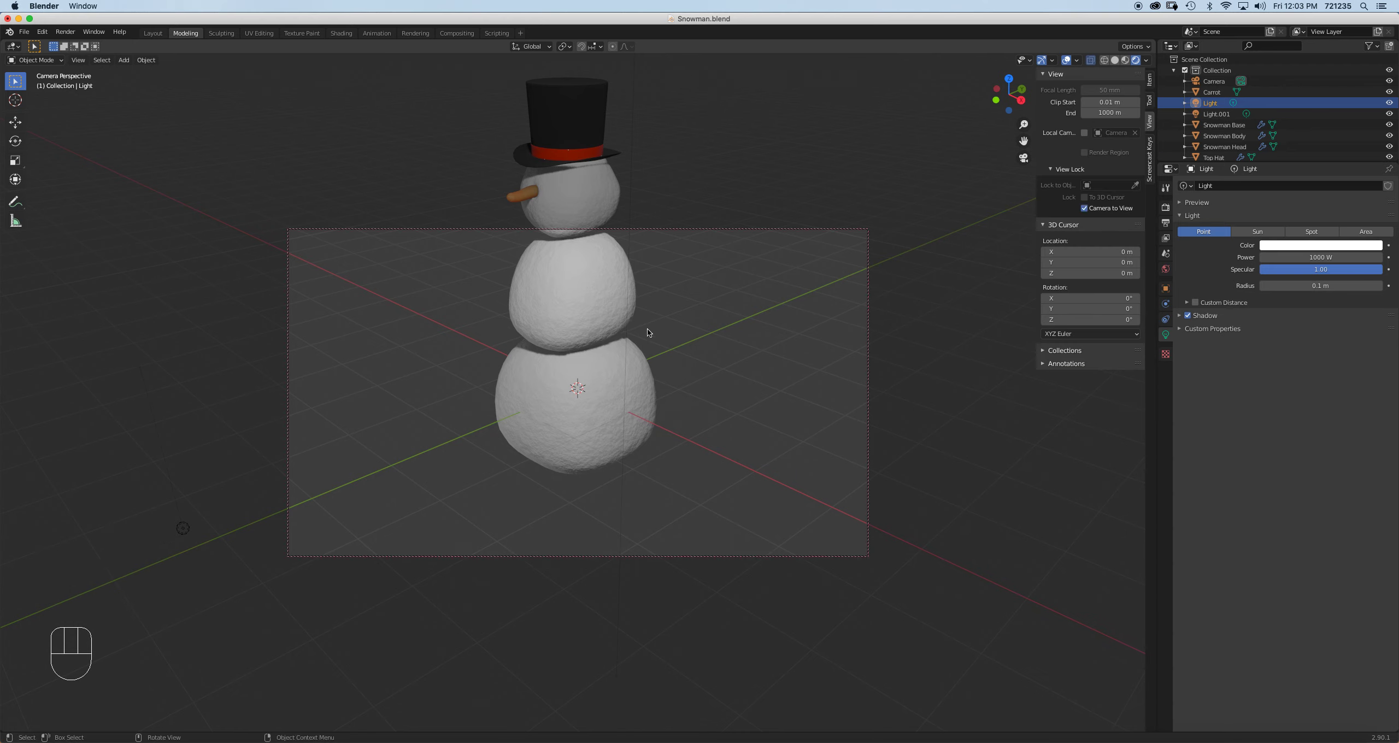
mouse_move(644, 321)
shift+middle_down()
mouse_move(575, 347)
mouse_move(587, 403)
mouse_move(614, 347)
mouse_move(638, 369)
mouse_move(648, 300)
shift+middle_up()
scroll(612, 350, up, 3)
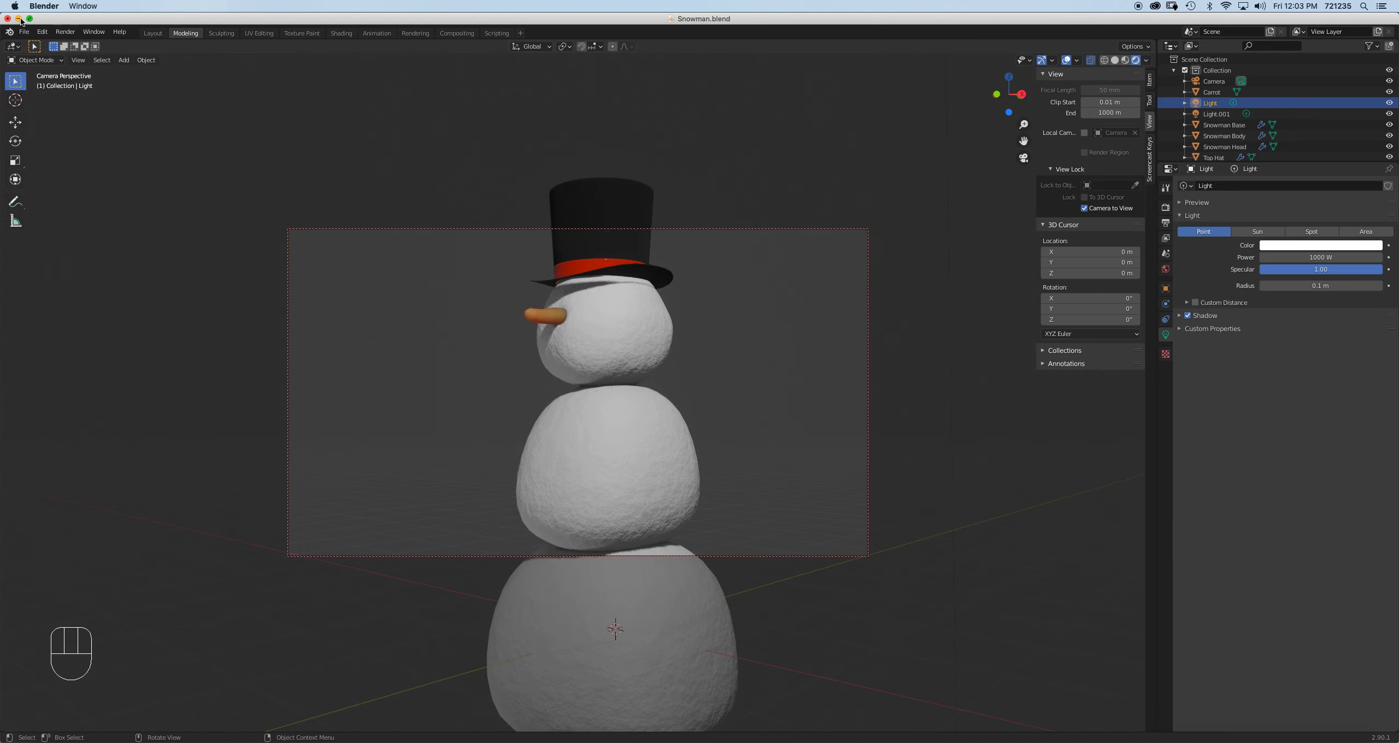
Render the current camera view, inspect the hat and head shadows, and close the render result
click(65, 32)
click(79, 44)
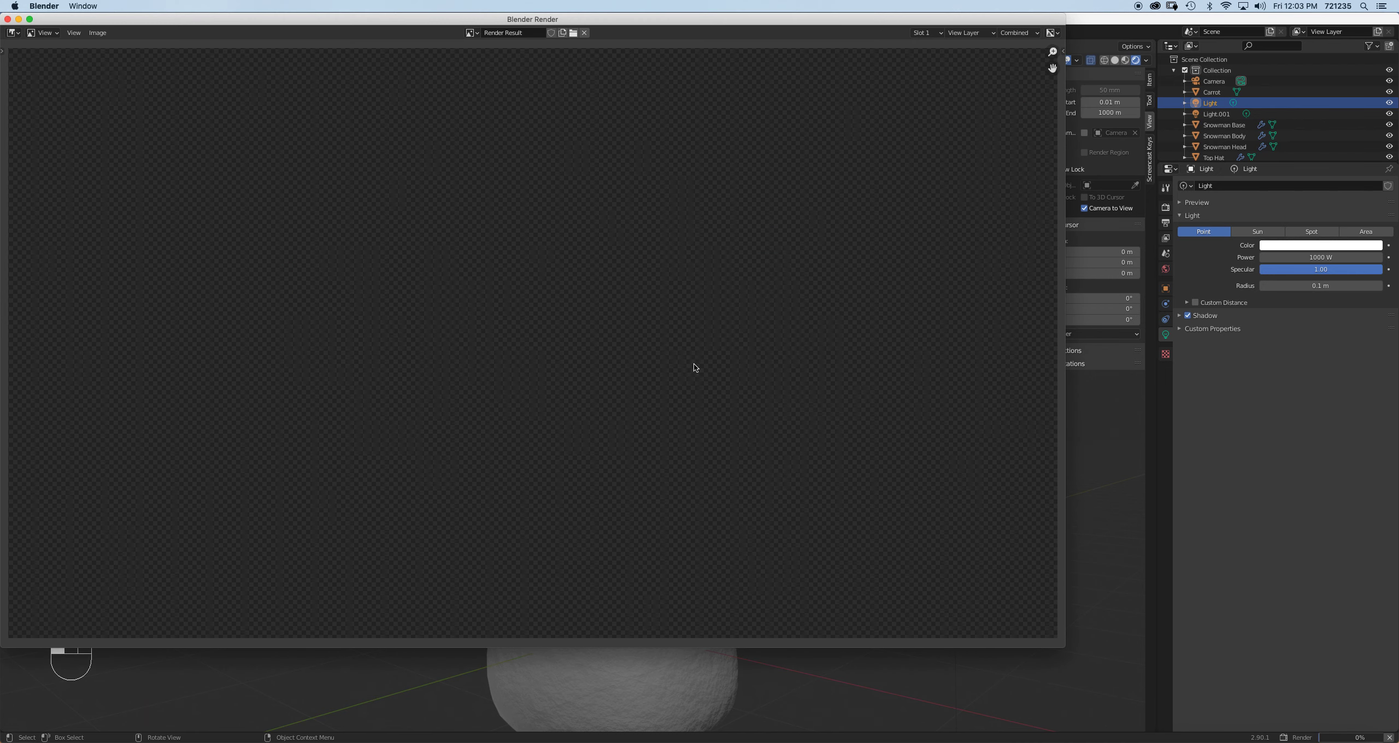
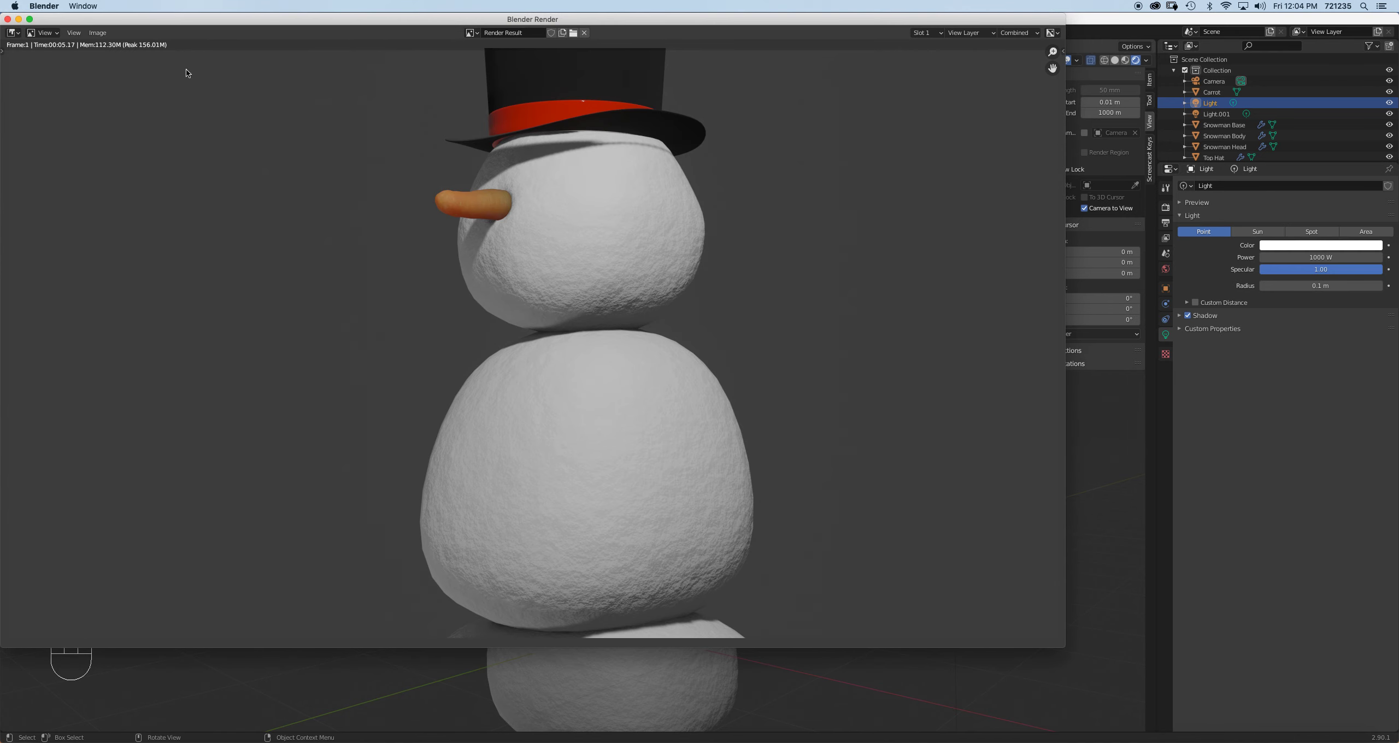
key(Escape)
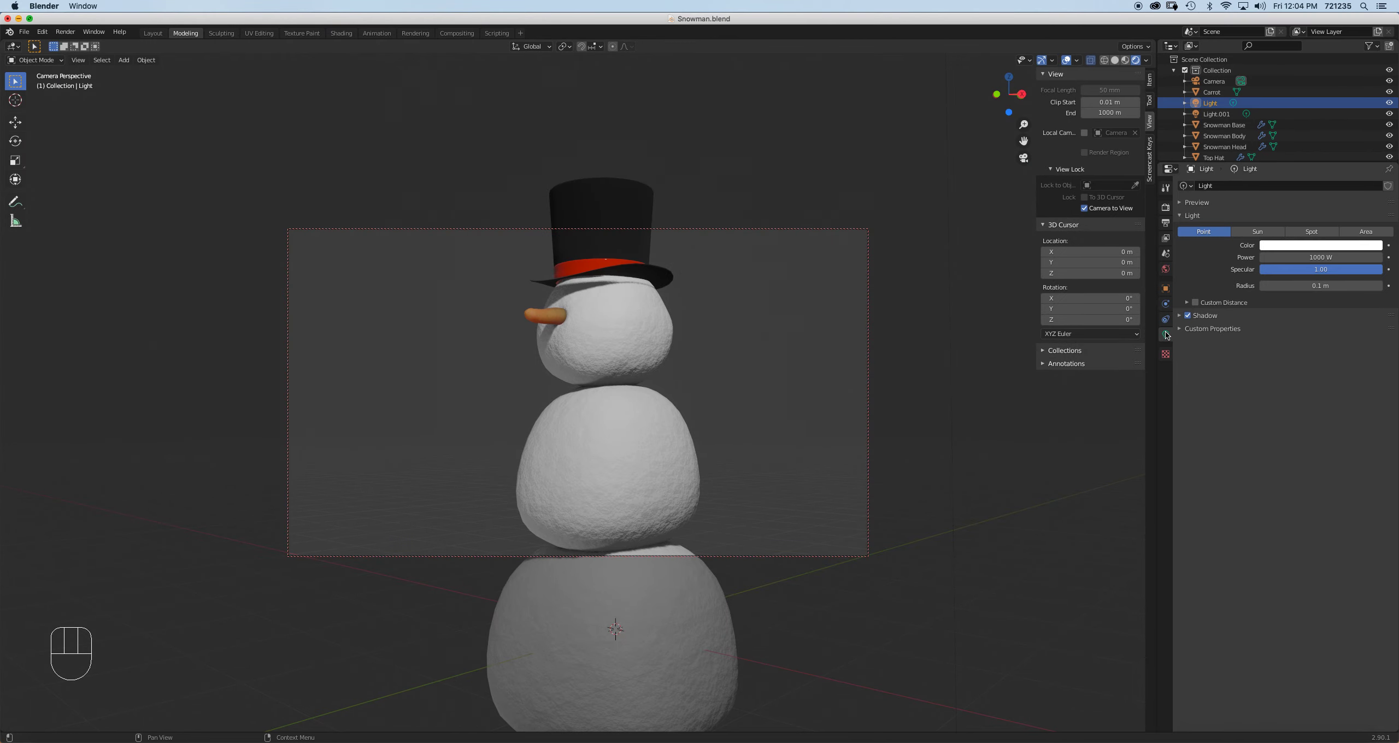
Enable Contact Shadows on the Light with a thickness of 0.74 m and bring the camera closer to the snowman's head
click(1181, 316)
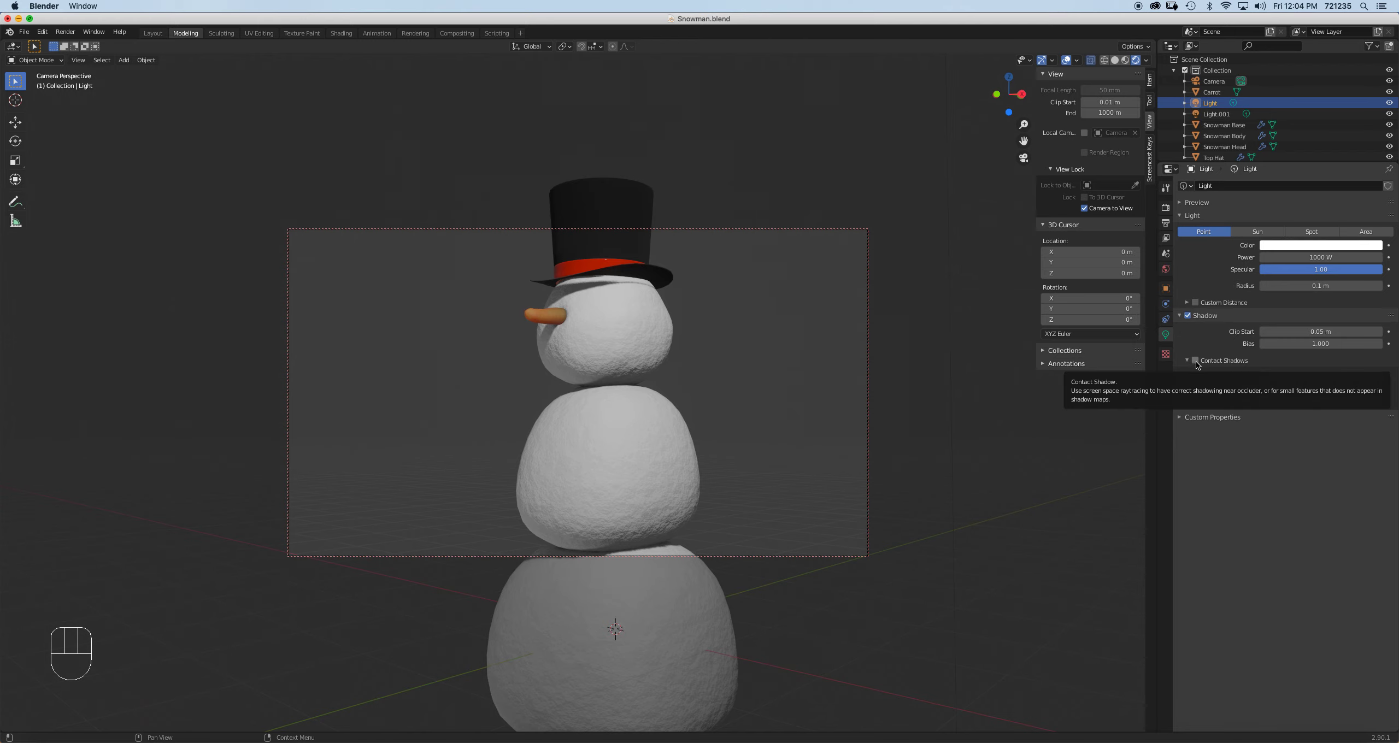
click(1195, 361)
scroll(603, 267, up, 4)
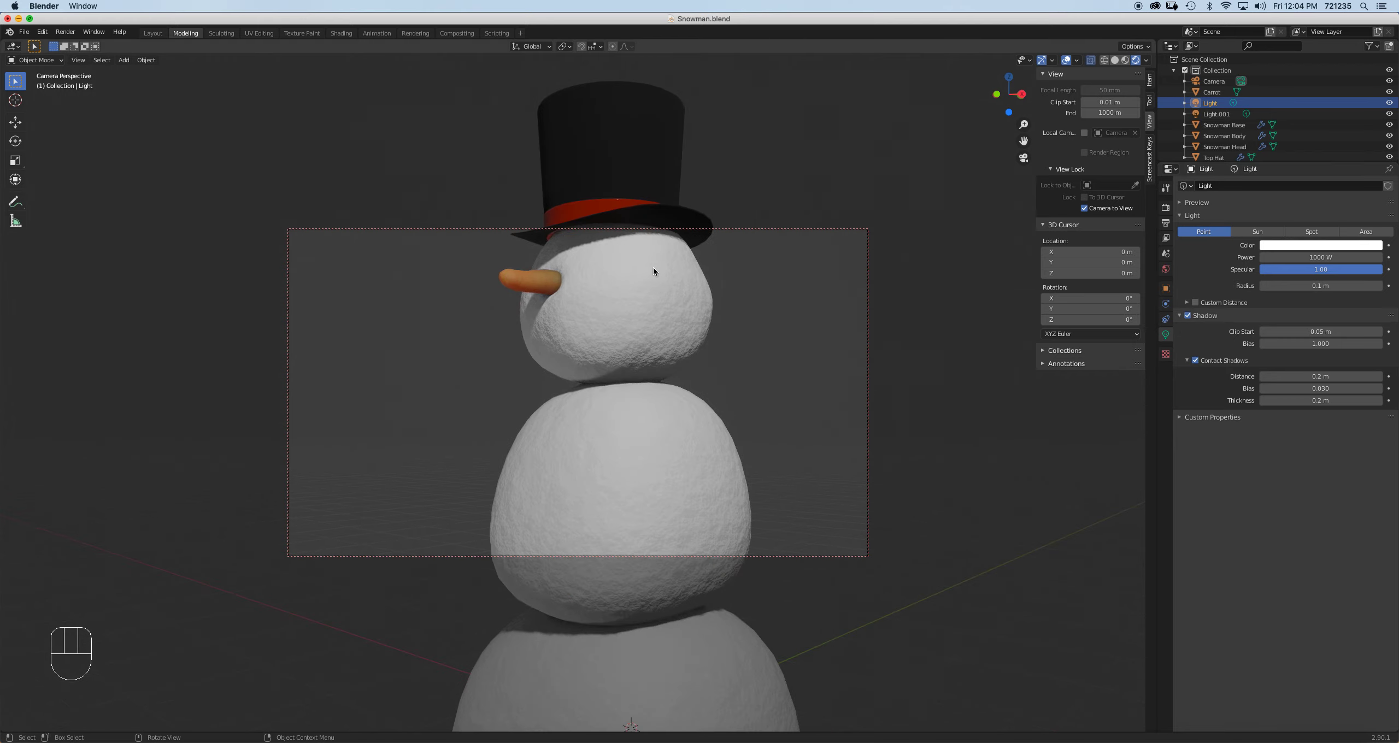
shift+middle_drag(654, 271, 651, 356)
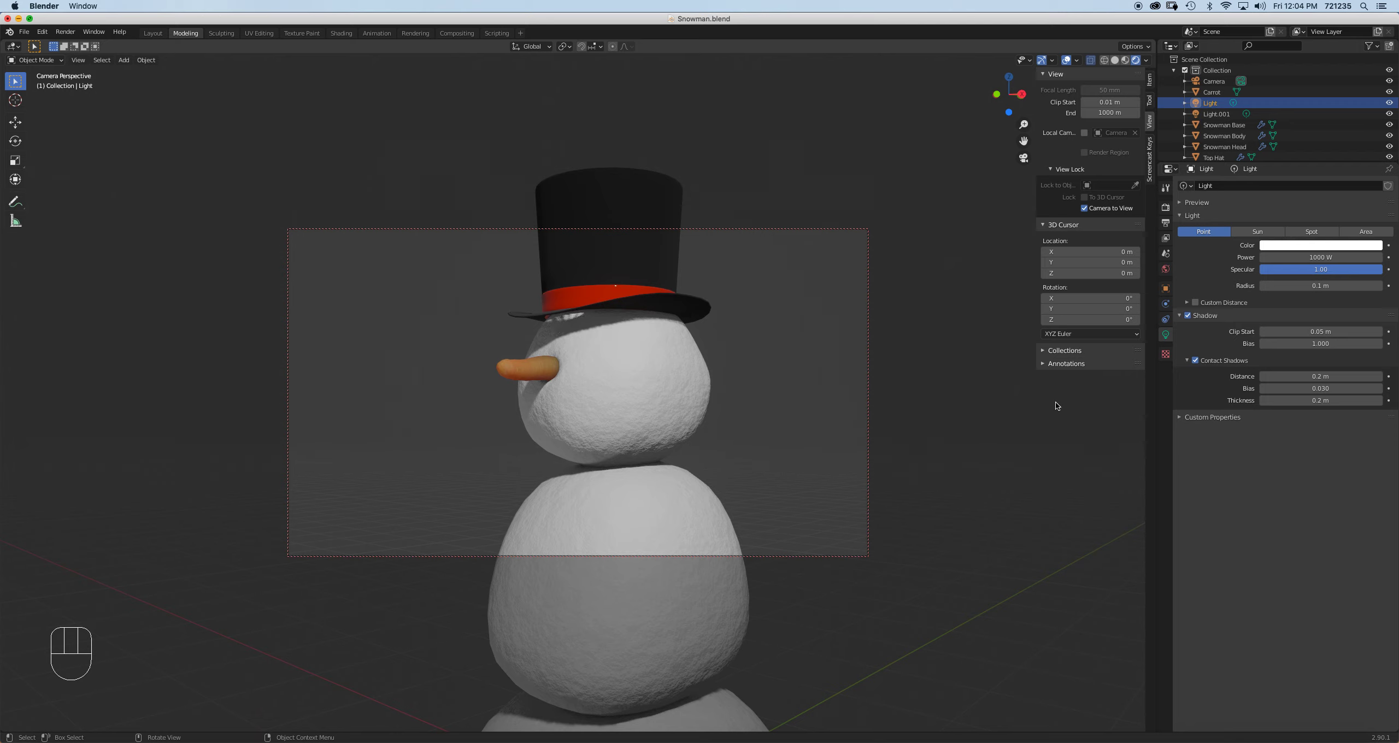
drag(1296, 378, 1301, 403)
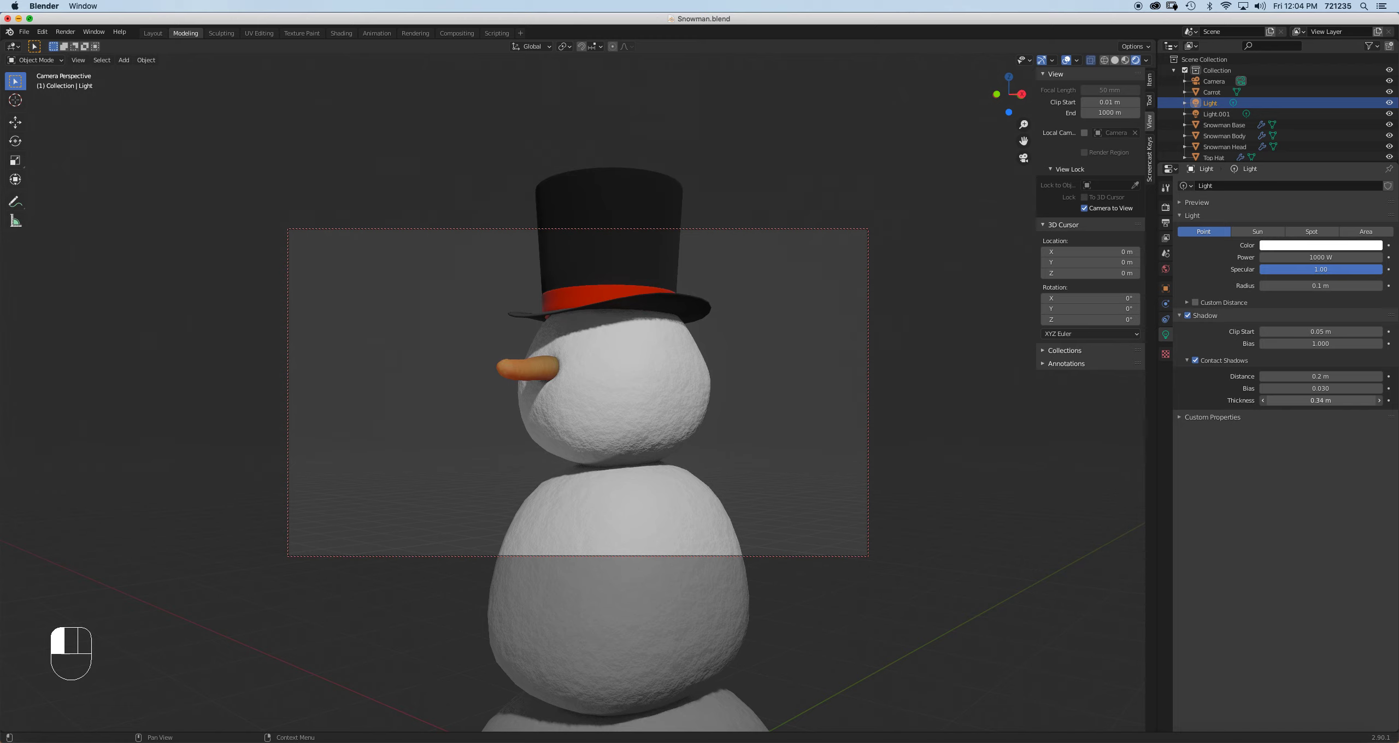
Render the closer camera view to check the contact shadows on the Snowman Head and close the render window
mouse_move(718, 329)
middle_down()
mouse_move(753, 304)
mouse_move(862, 322)
mouse_move(716, 319)
middle_up()
click(65, 32)
click(76, 46)
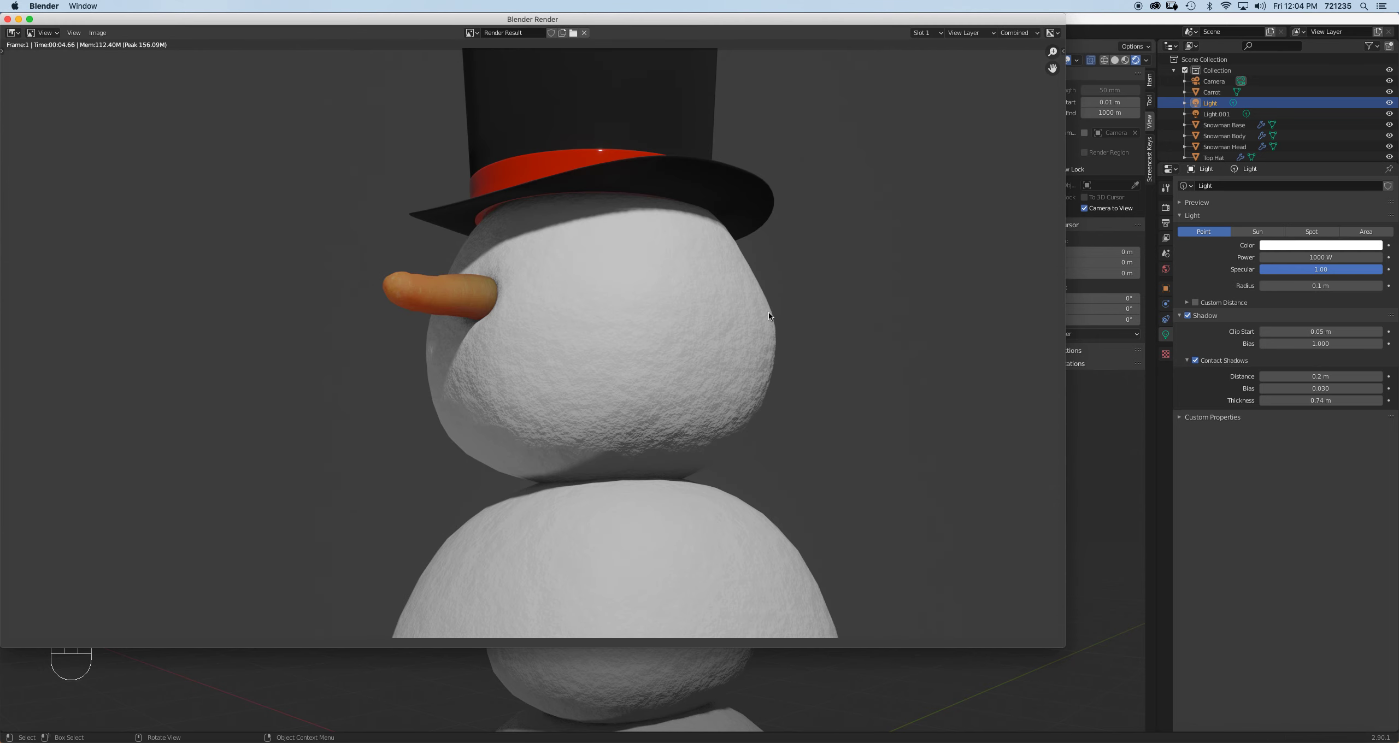
click(7, 19)
Leave the camera view and, in front view, tilt the Top Hat slightly clockwise and shift it about 0.08 m along X
key(KP_0)
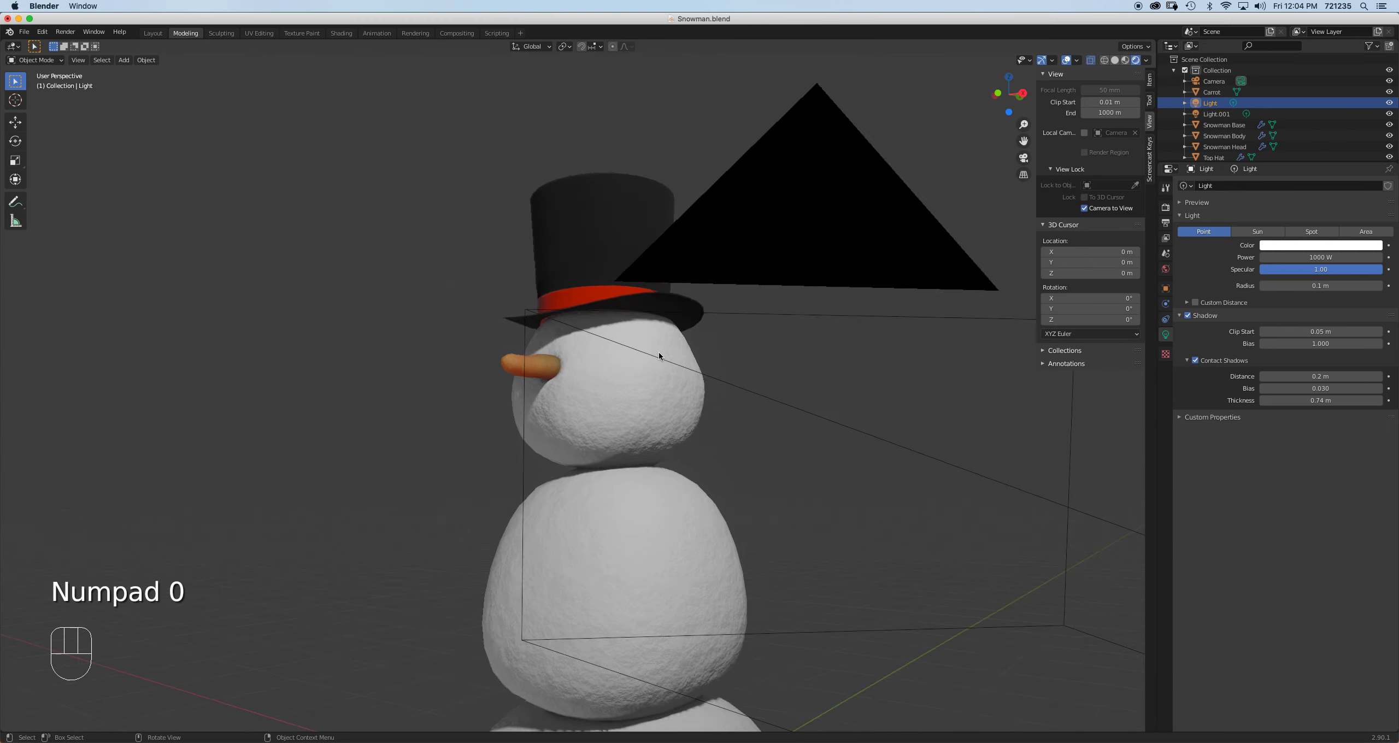
mouse_move(661, 343)
middle_down()
mouse_move(663, 357)
mouse_move(689, 352)
mouse_move(675, 343)
middle_up()
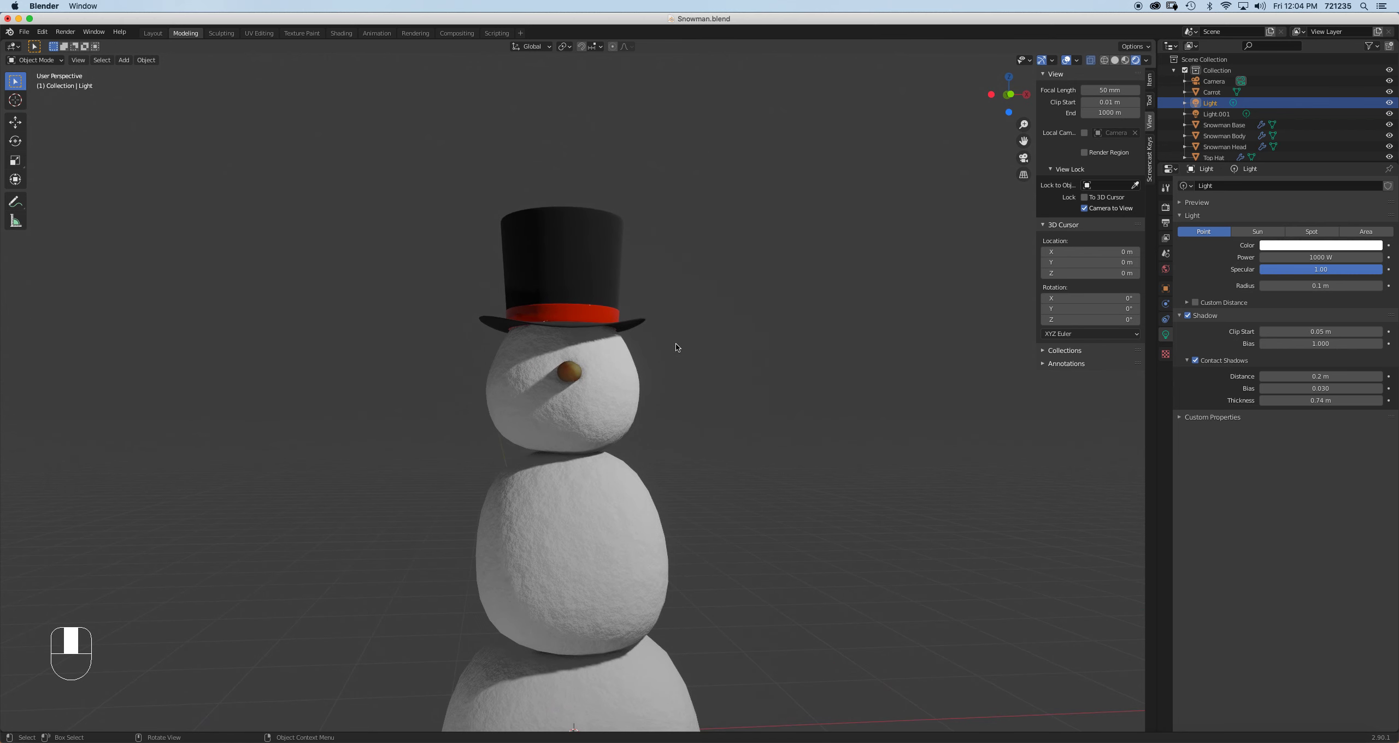
key(KP_1)
click(618, 287)
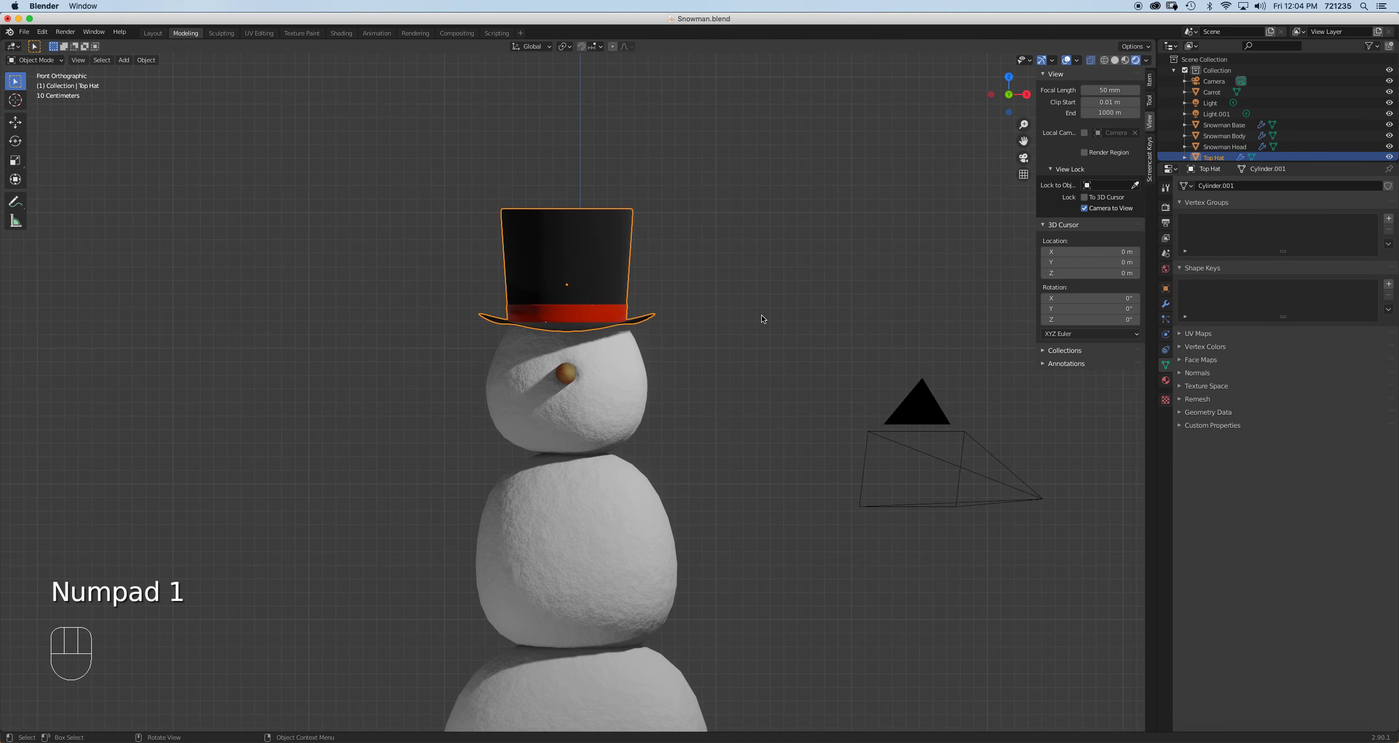
key(r)
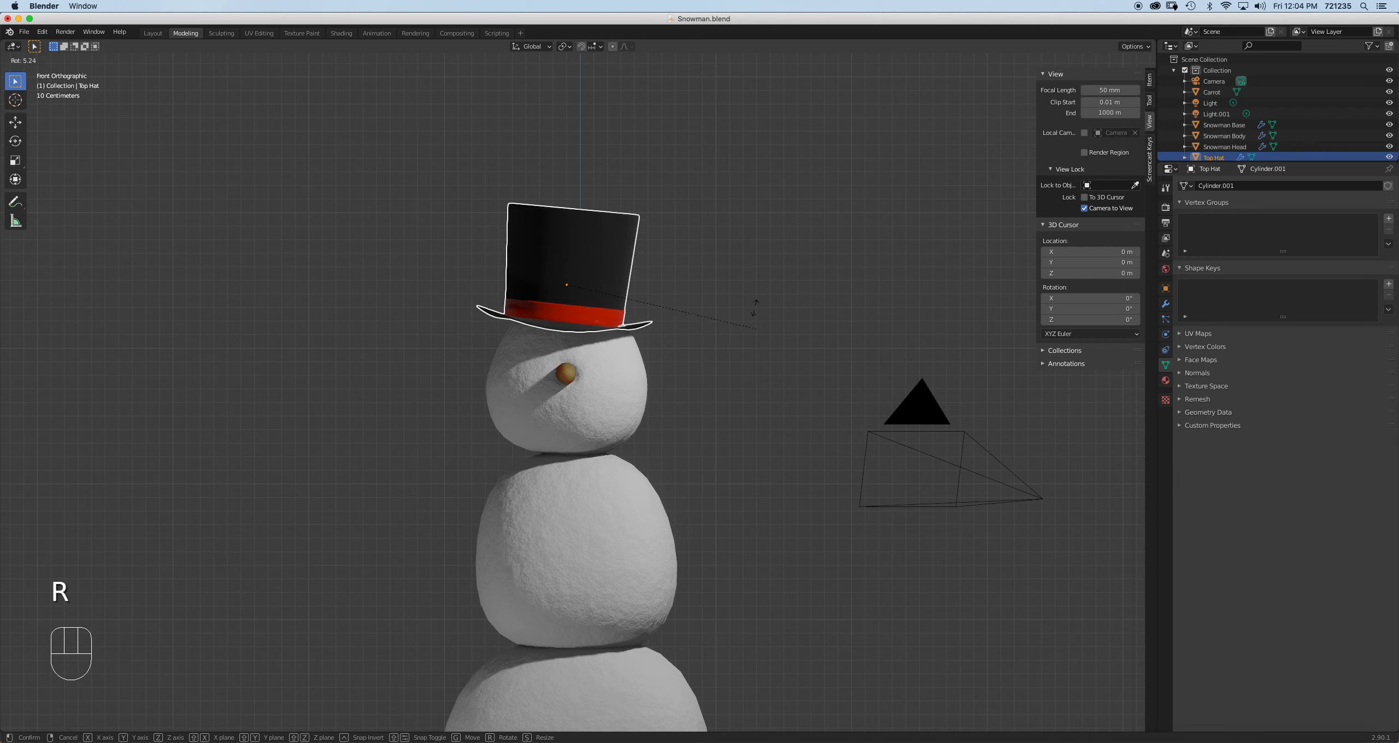
click(737, 334)
key(g)
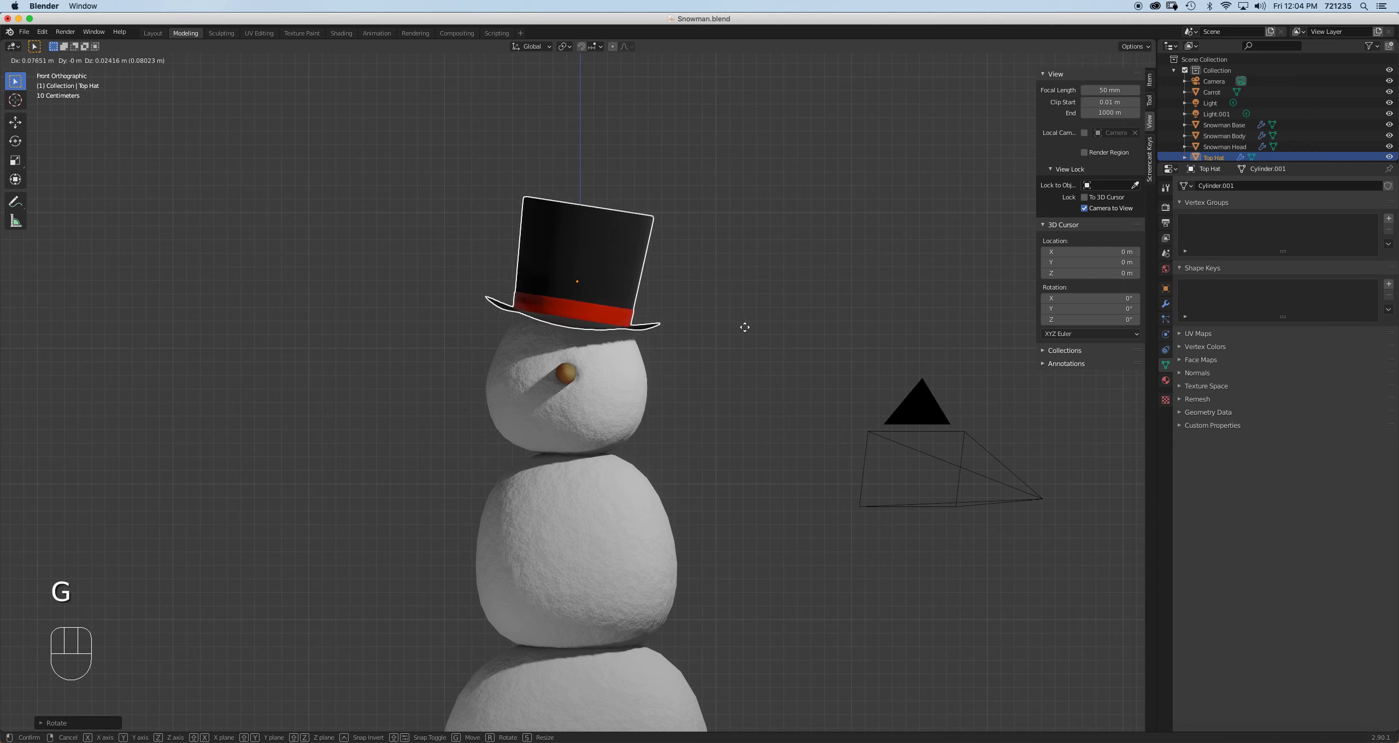
click(748, 327)
In right view, tilt the Top Hat slightly backward and move it about 0.06 m toward the back of the head
key(KP_3)
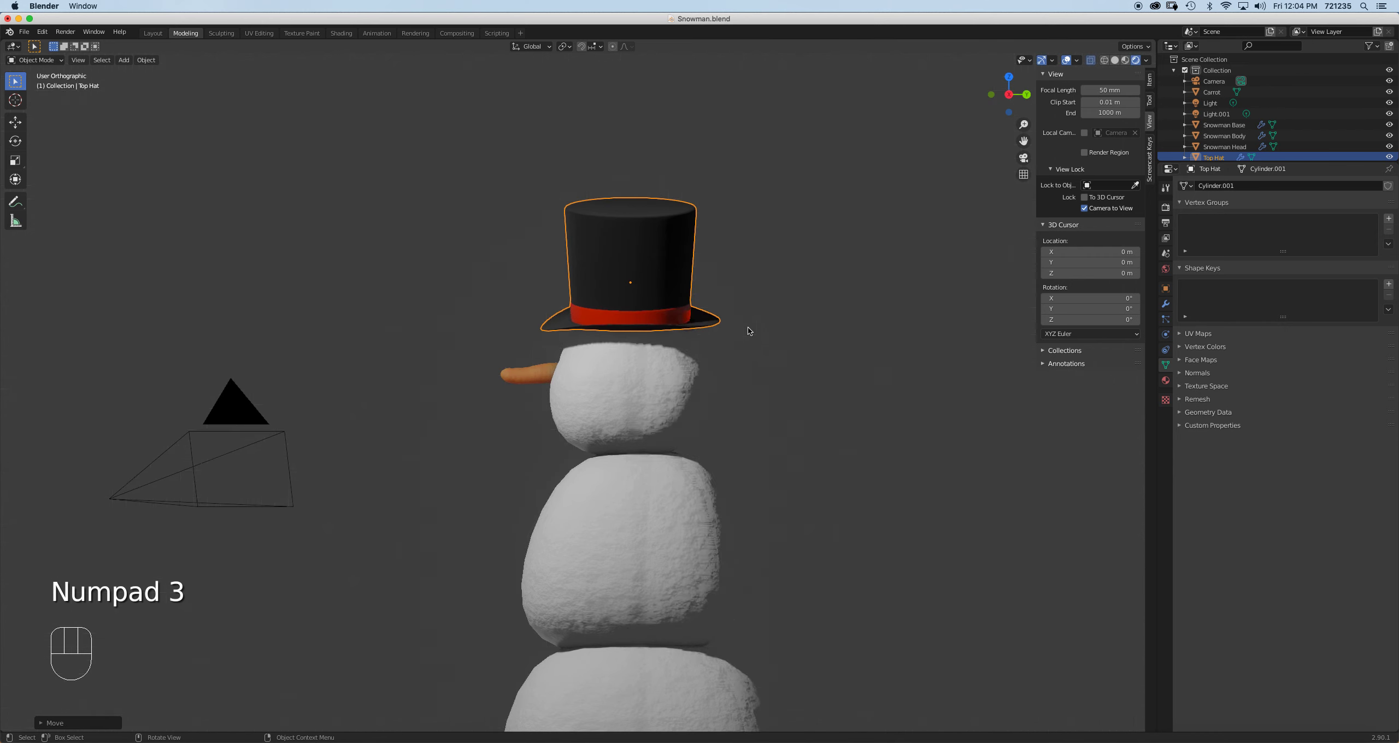
key(r)
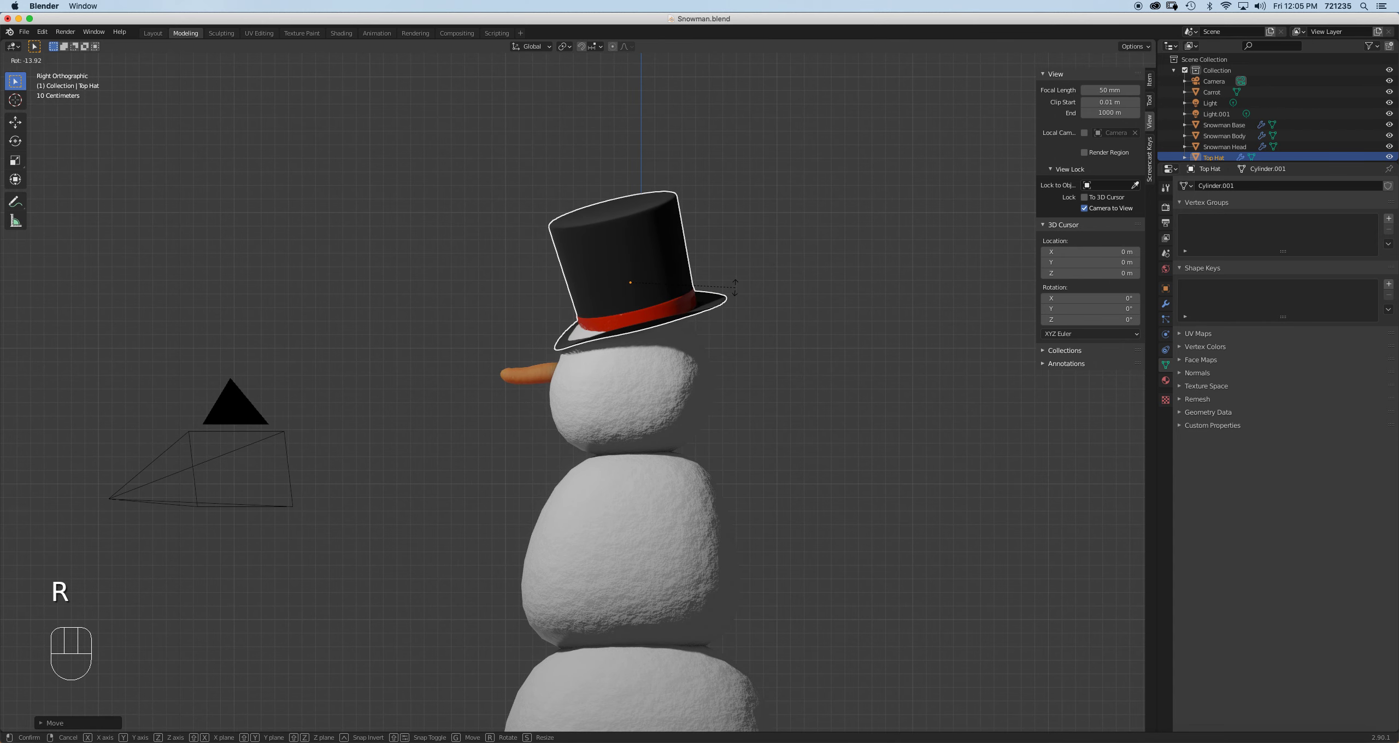
click(735, 329)
key(g)
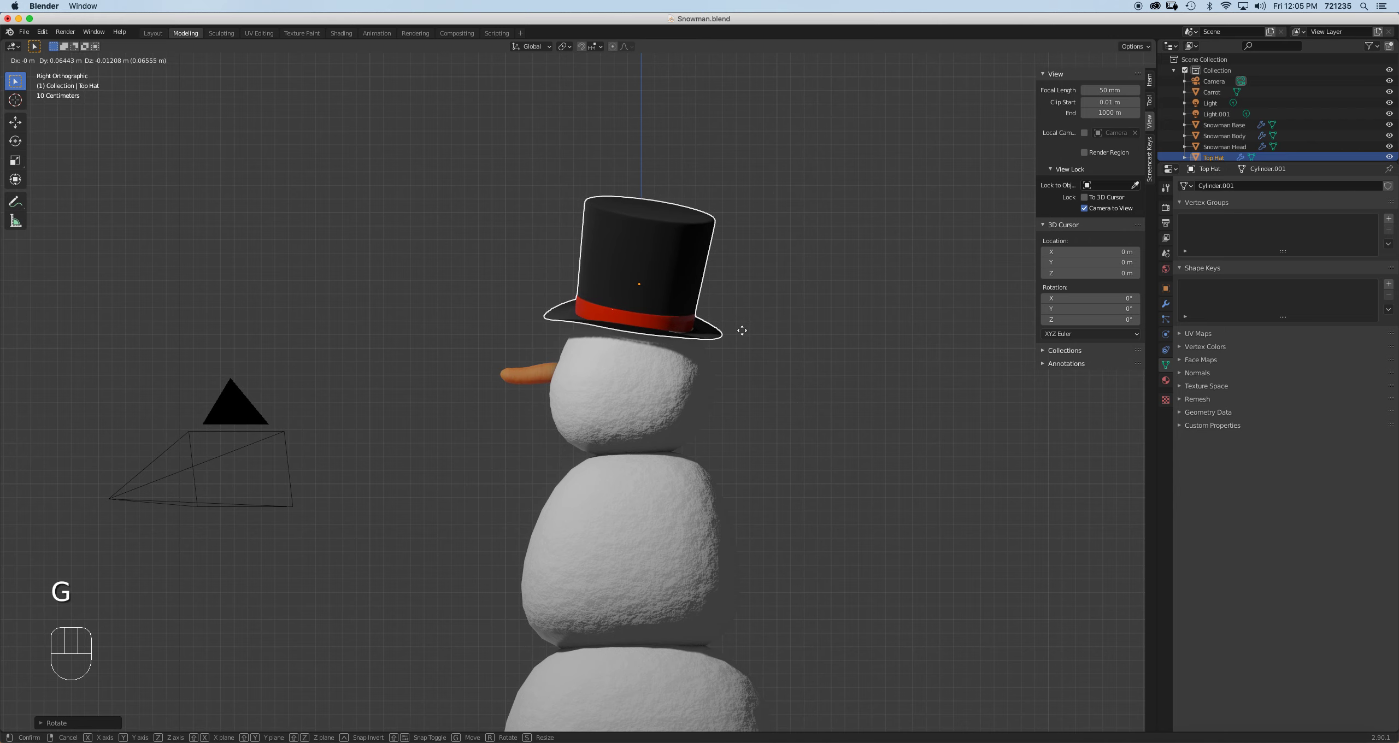
click(741, 331)
In right view, lower the tilted Top Hat about 0.03 m and nudge it slightly back to seat it on the head
middle_drag(626, 321, 737, 328)
scroll(665, 316, up, 5)
middle_drag(628, 310, 576, 305)
key(KP_3)
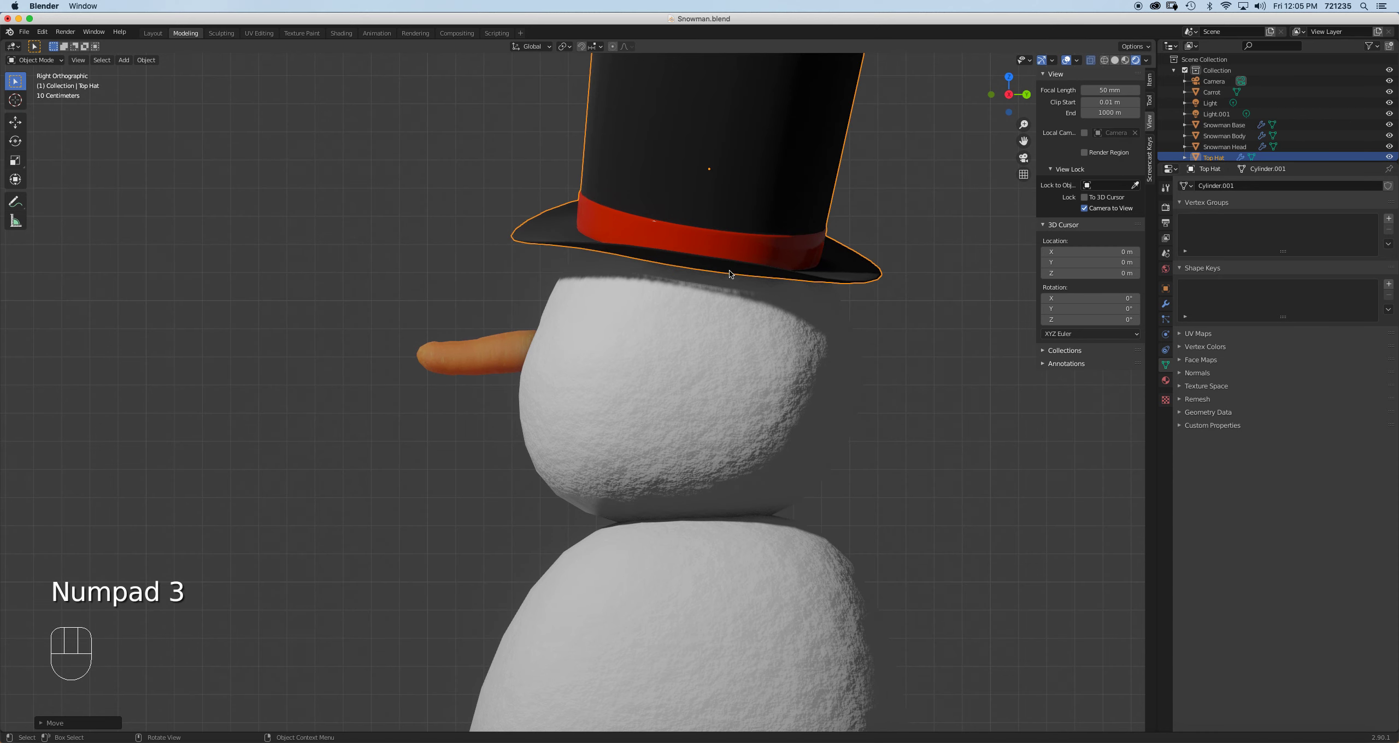
key(g)
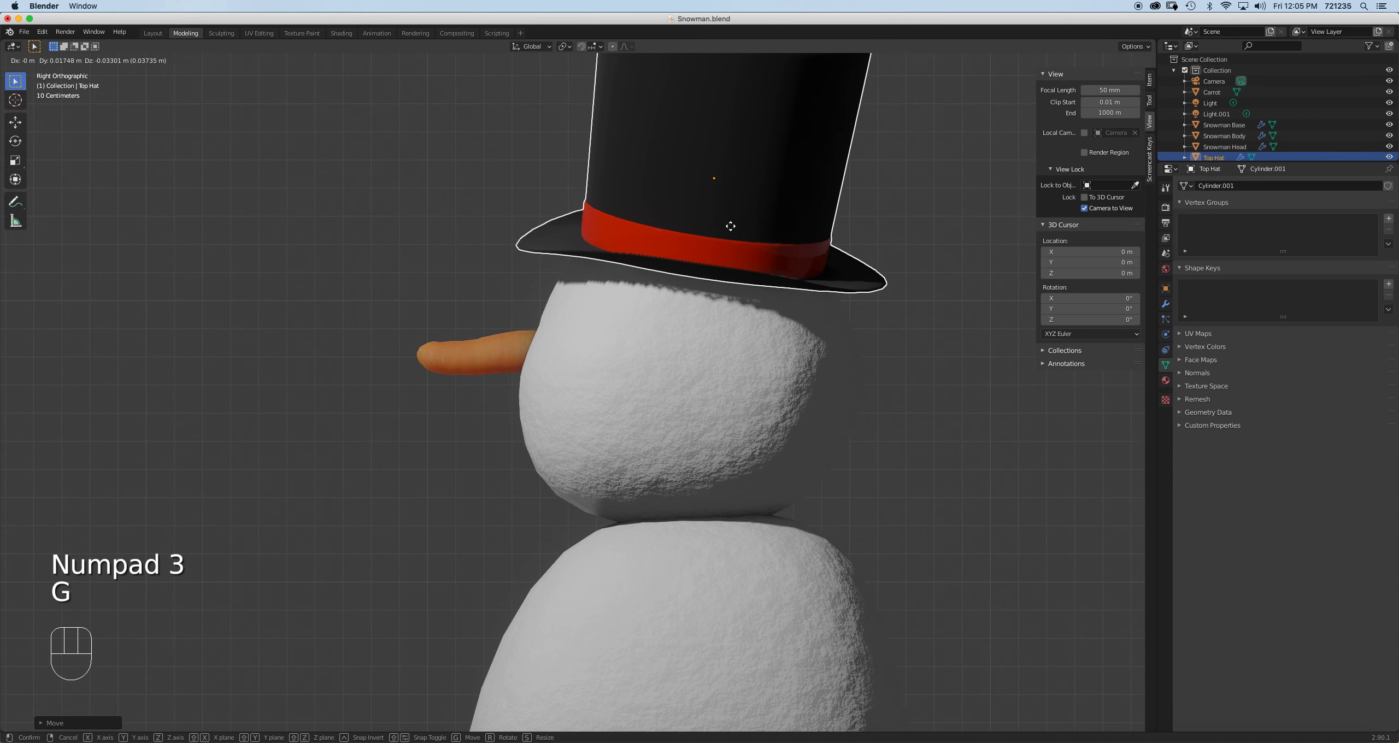
click(731, 226)
middle_drag(695, 262, 749, 302)
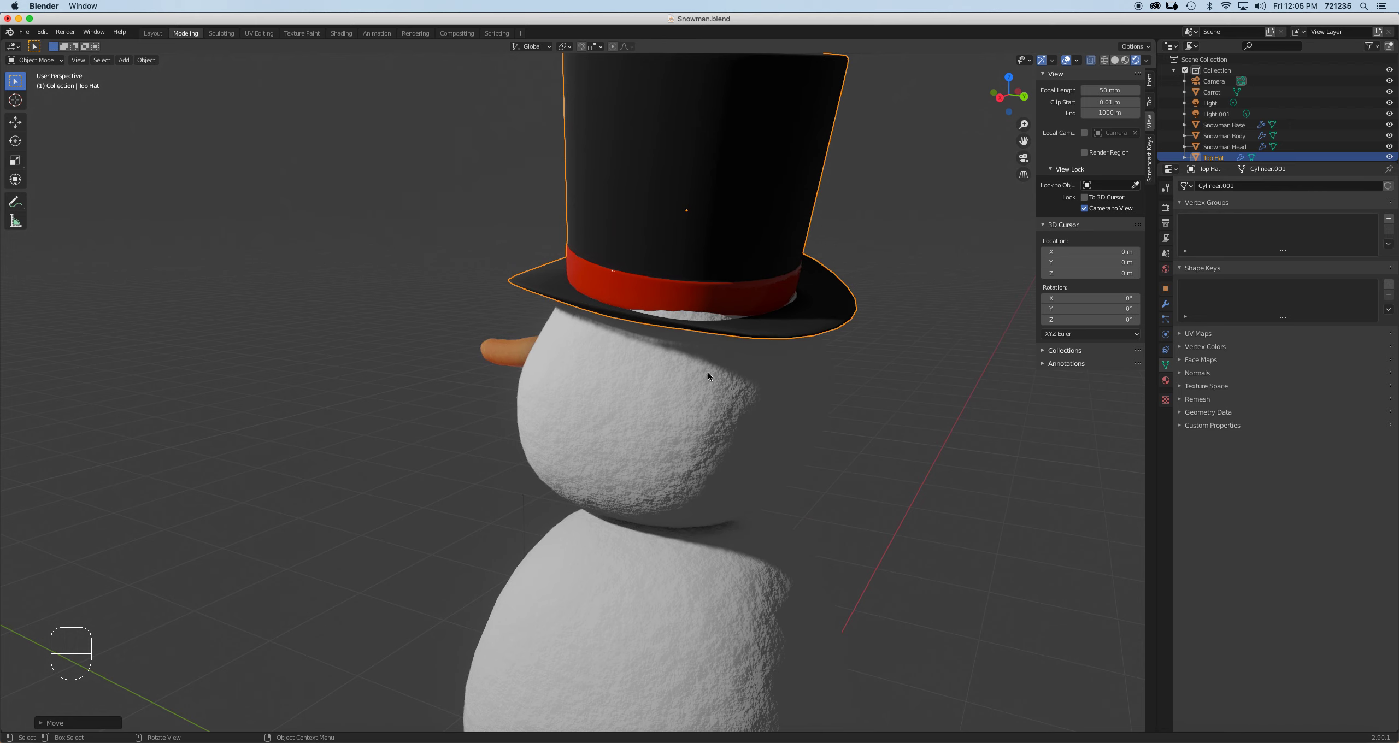
In the Snowman Head's mesh, select the top vertices in front view and scale them down slightly under the hat
click(705, 402)
key(Tab)
middle_drag(706, 402, 887, 308)
key(KP_1)
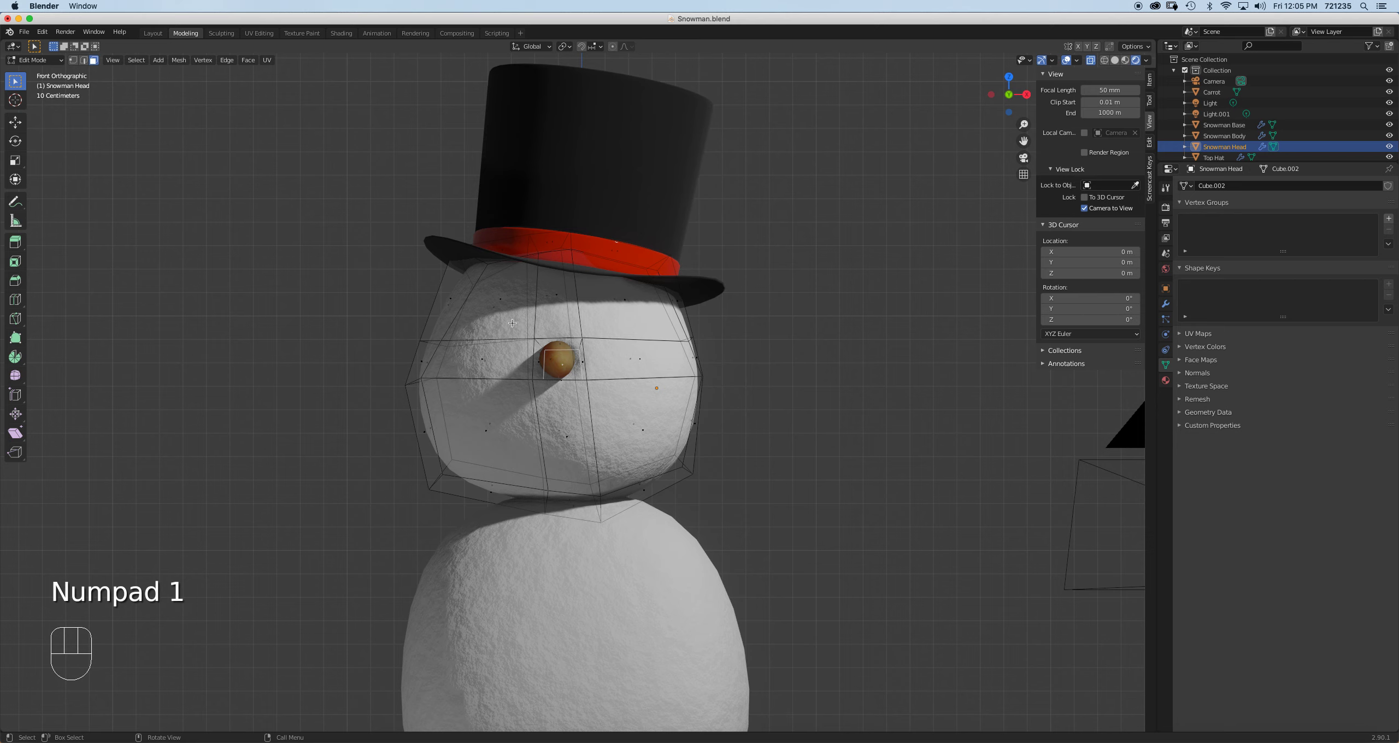
drag(393, 190, 765, 305)
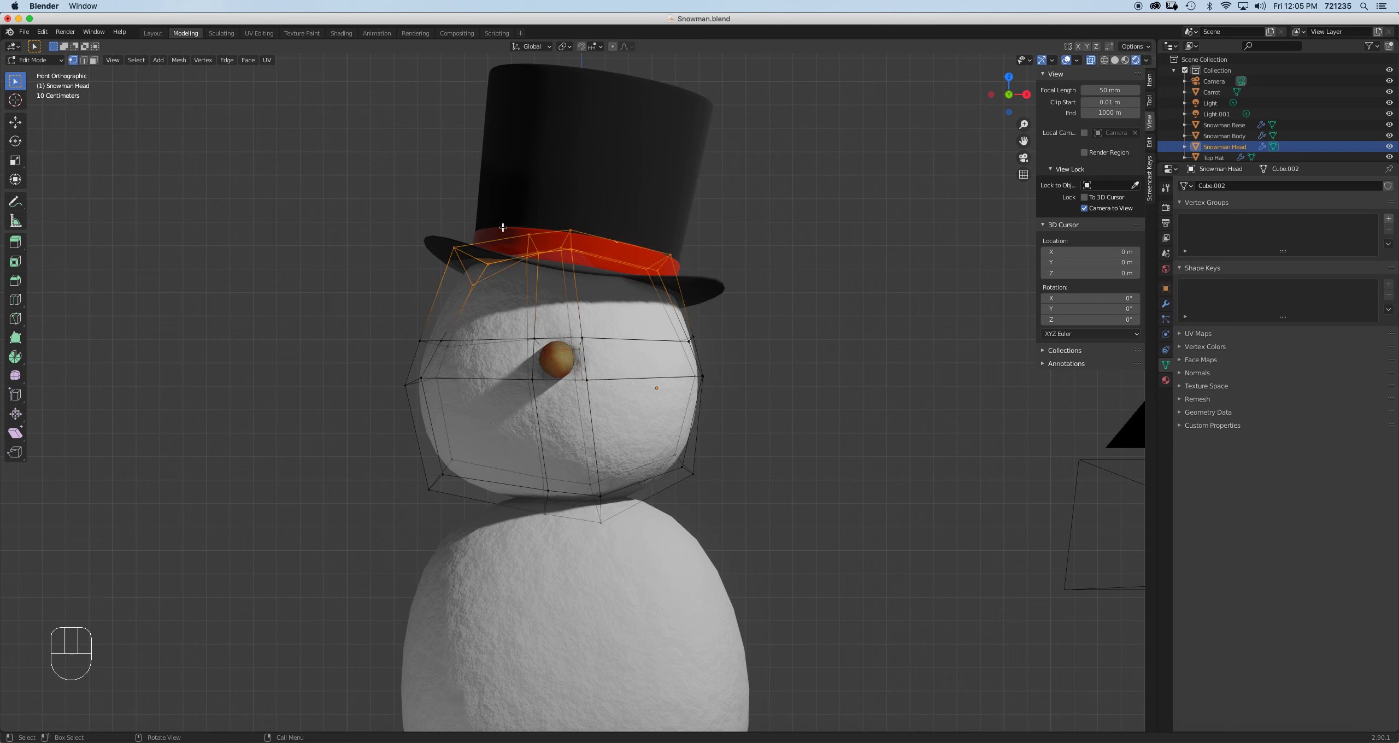
key(s)
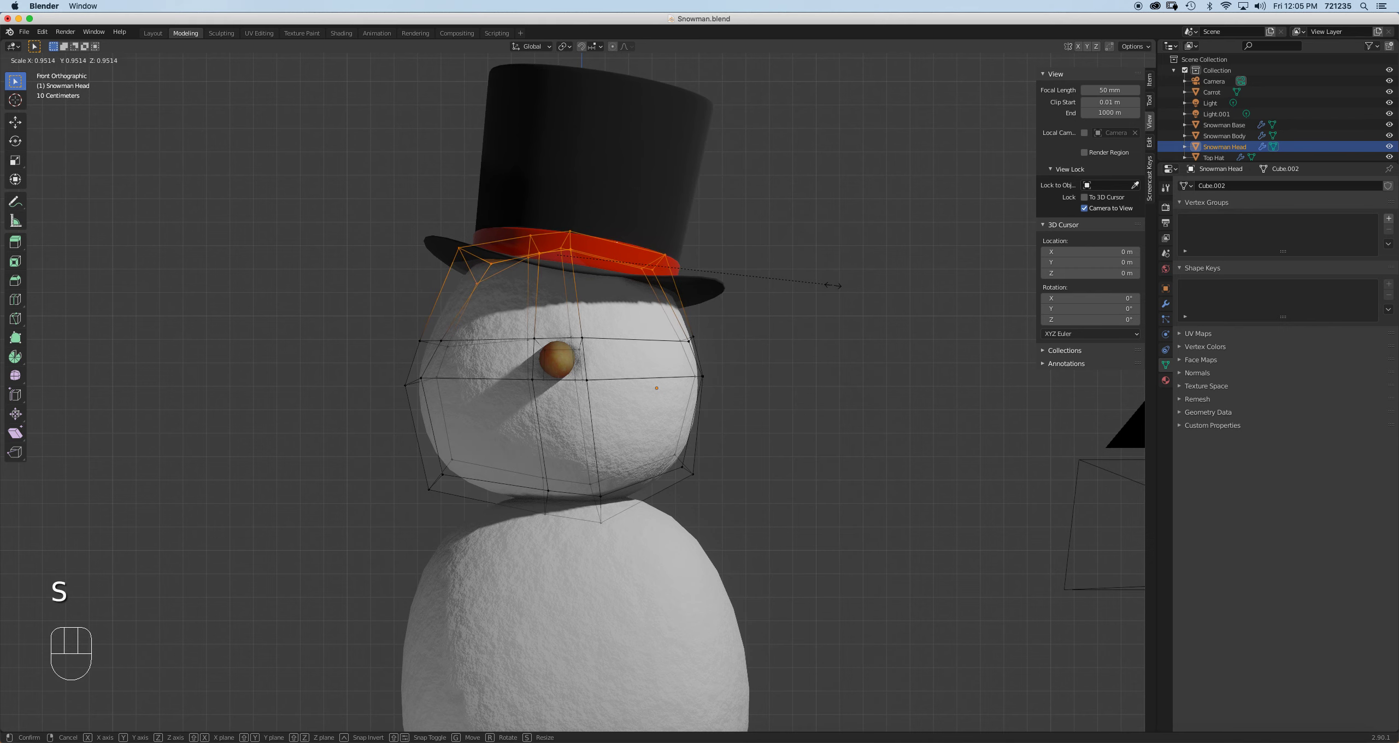
click(801, 287)
scroll(700, 270, up, 2)
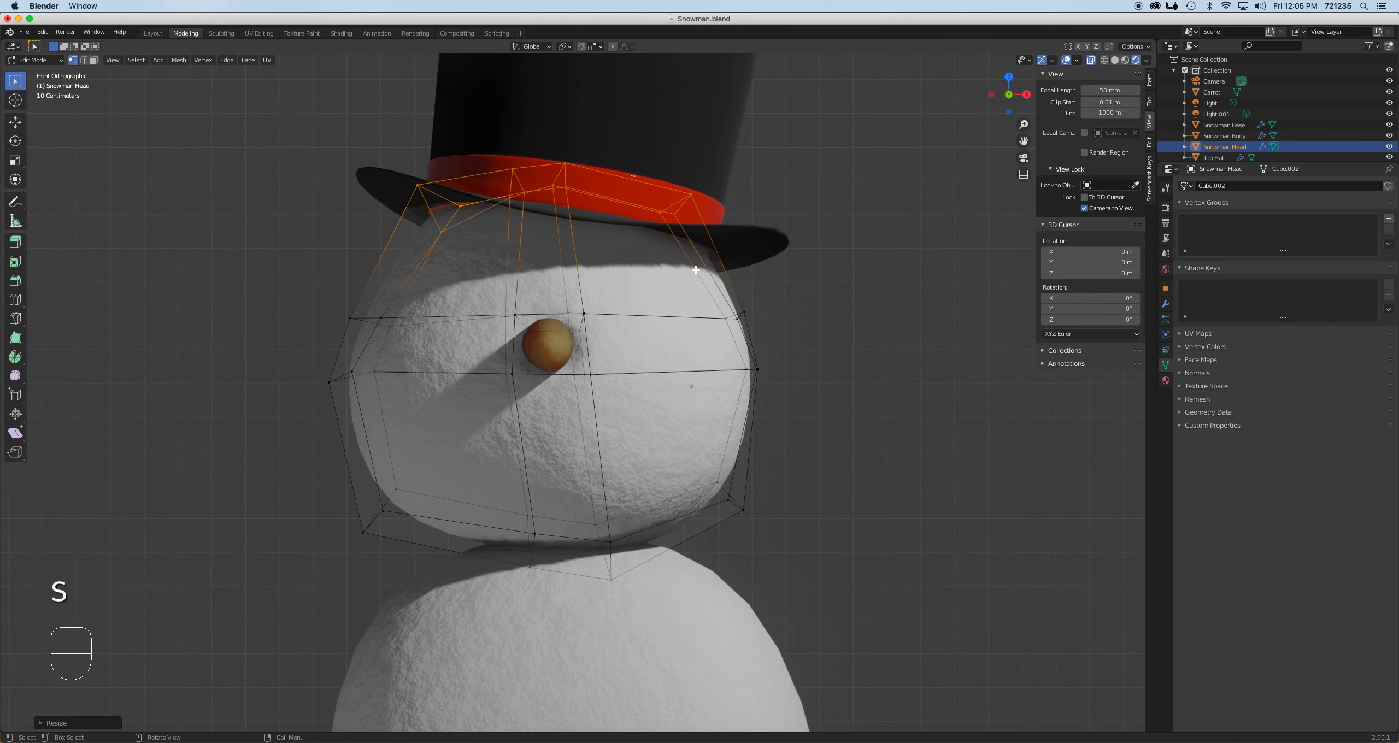
shift+middle_drag(684, 251, 637, 304)
key(KP_3)
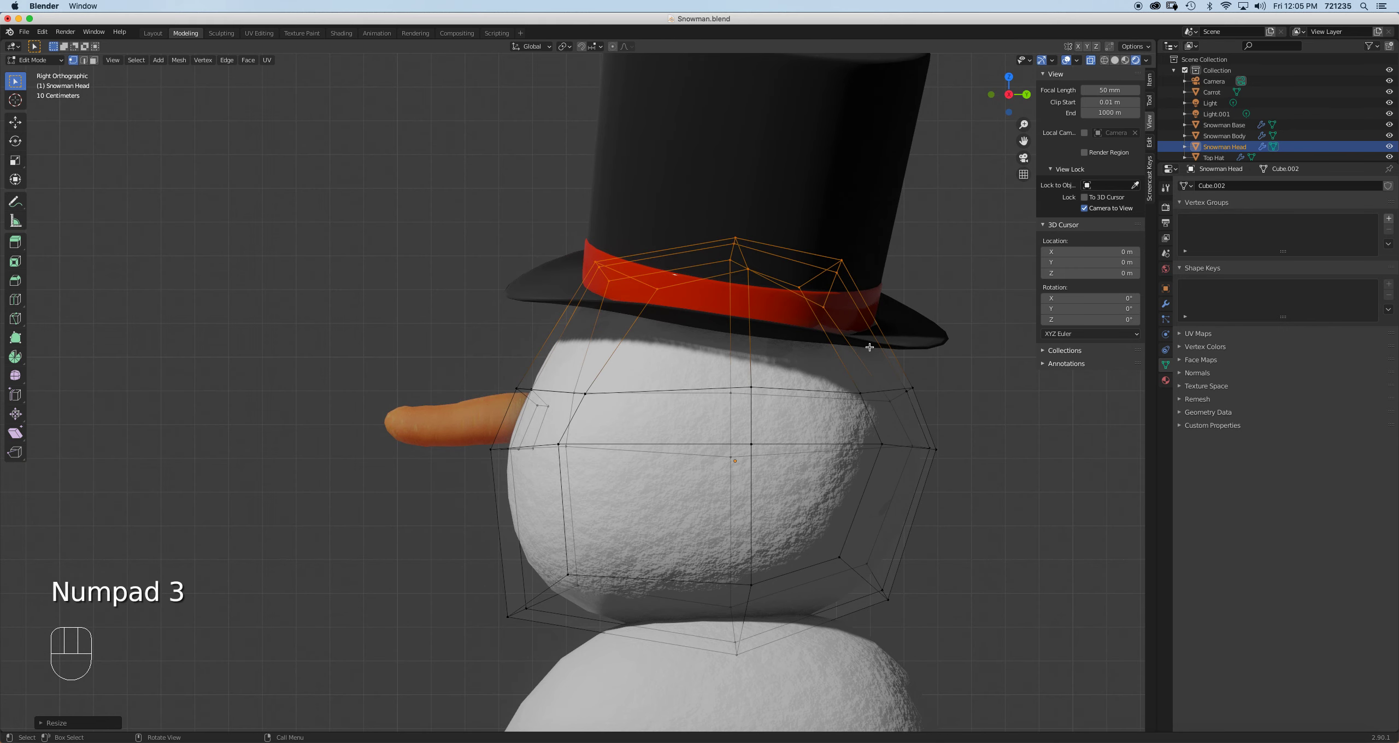
In right view, shift the Snowman Head's selected top vertices slightly toward the nose side and scale them down slightly beneath the hat
key(g)
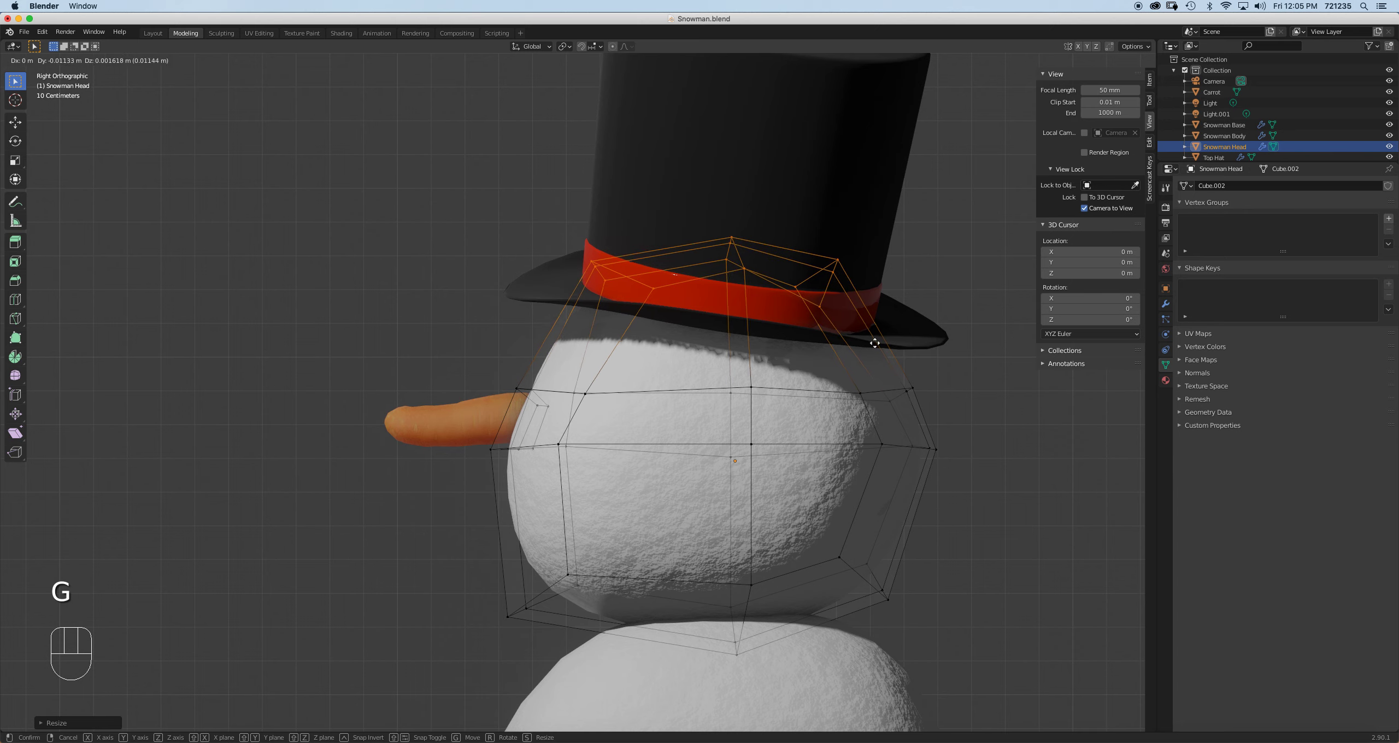
click(873, 342)
key(s)
click(909, 361)
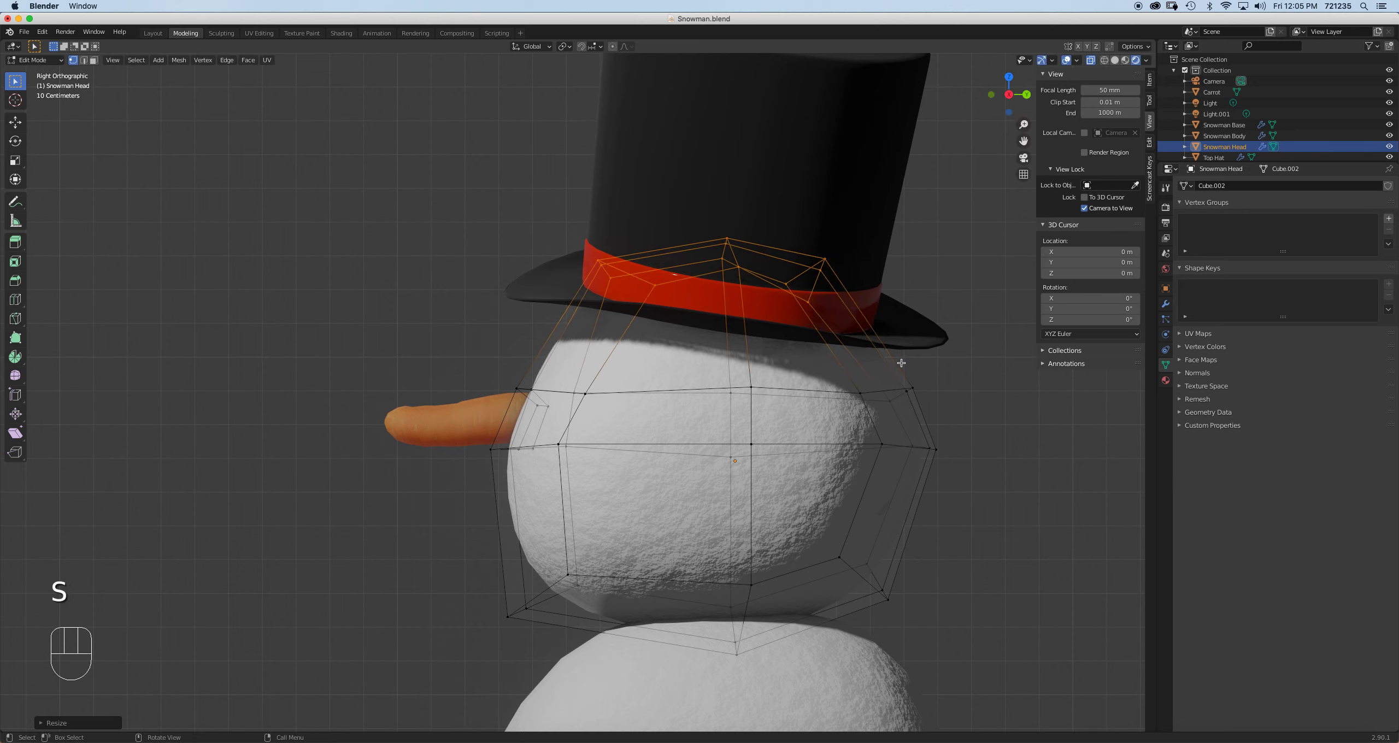
key(g)
click(894, 363)
In front view, raise the Snowman Head's top vertices about 0.05 m into the hat, and leave edit mode with nothing selected
mouse_move(895, 364)
middle_down()
mouse_move(902, 334)
mouse_move(877, 344)
middle_up()
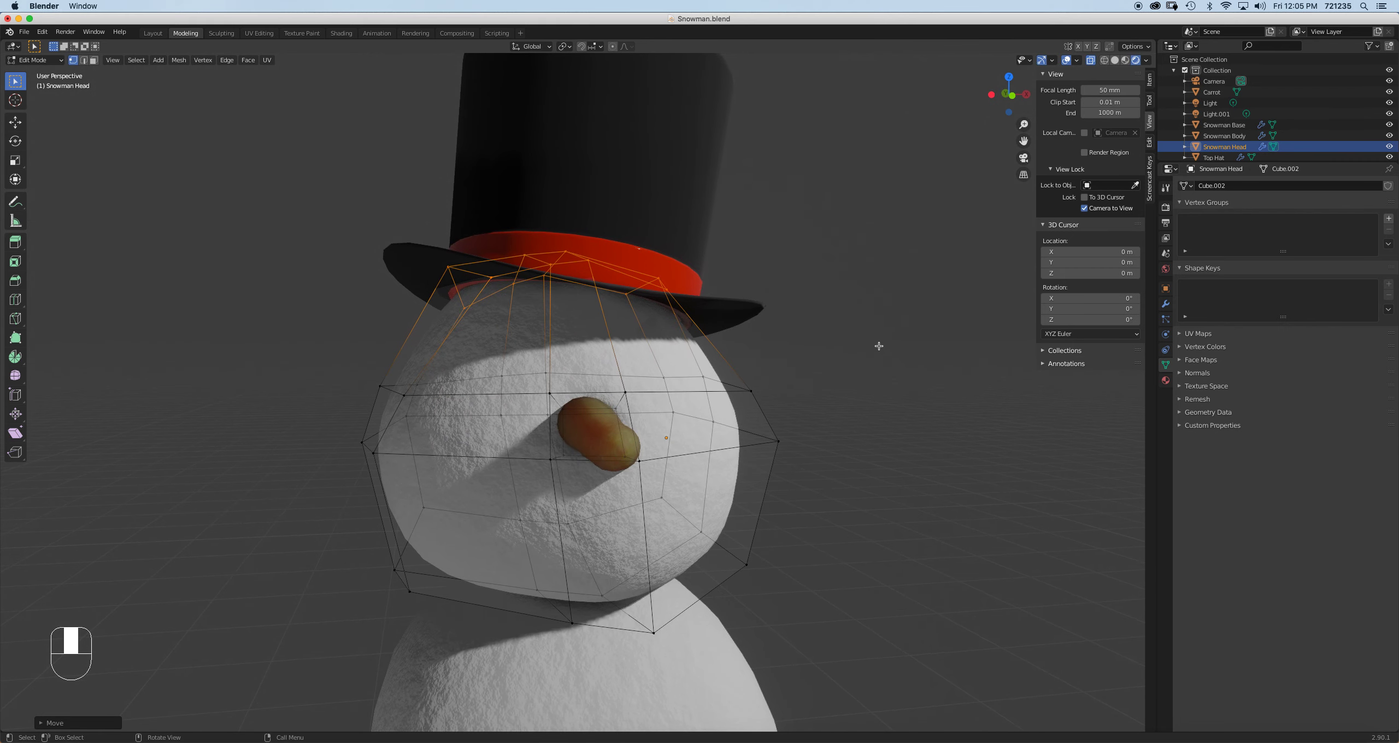
key(KP_1)
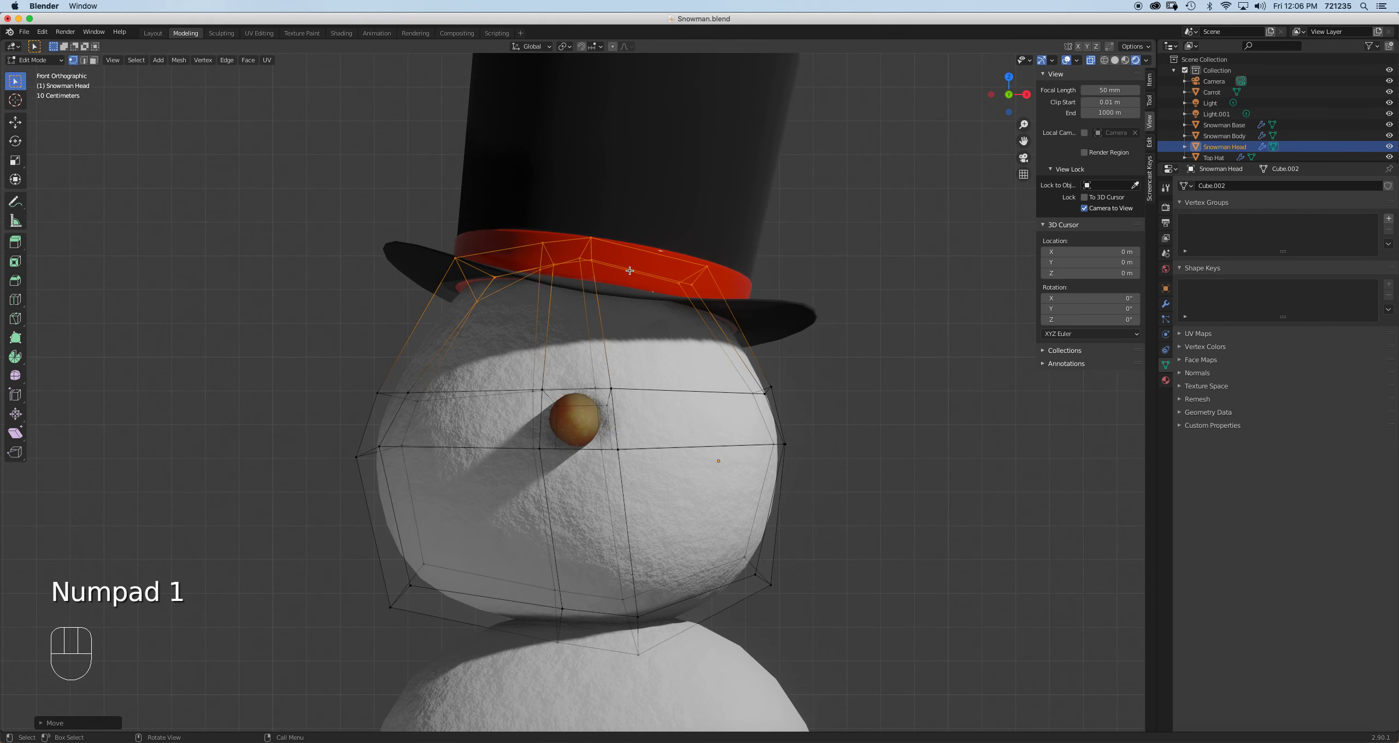
key(g)
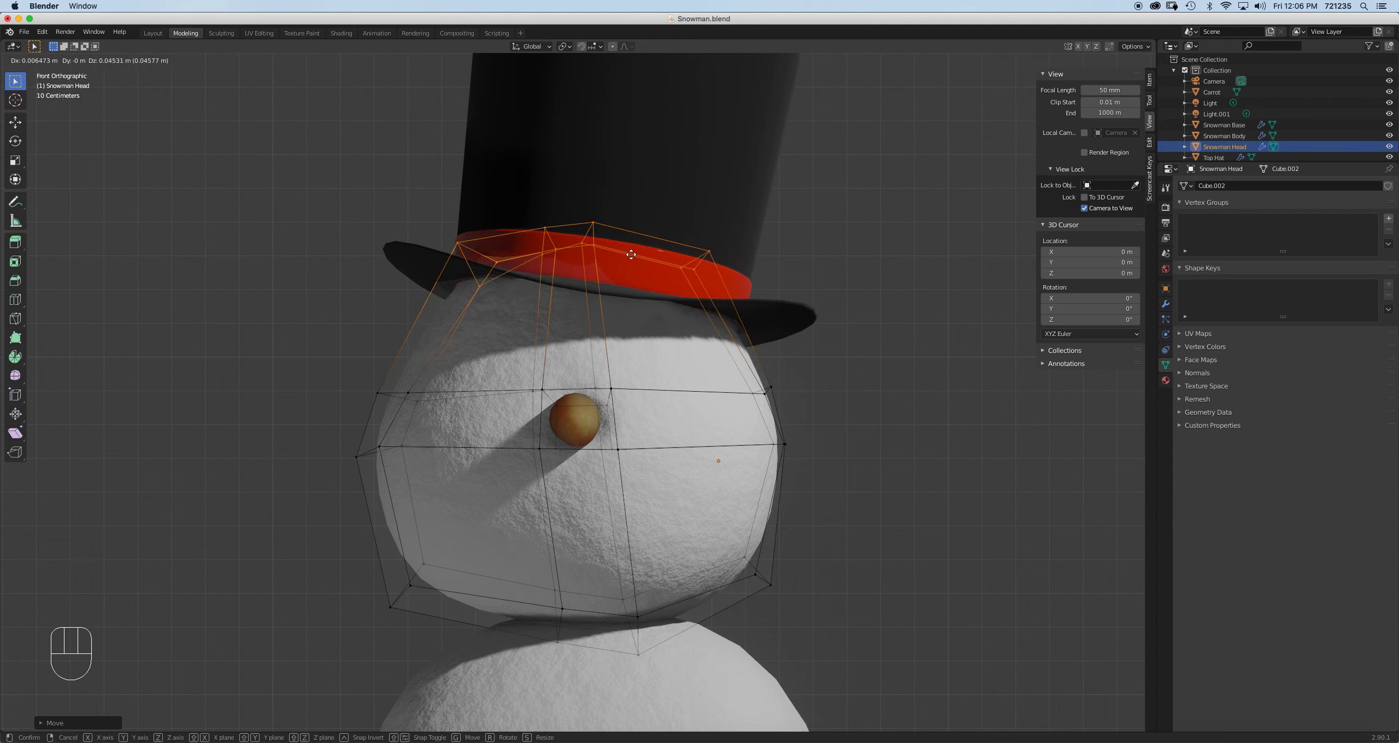
click(628, 251)
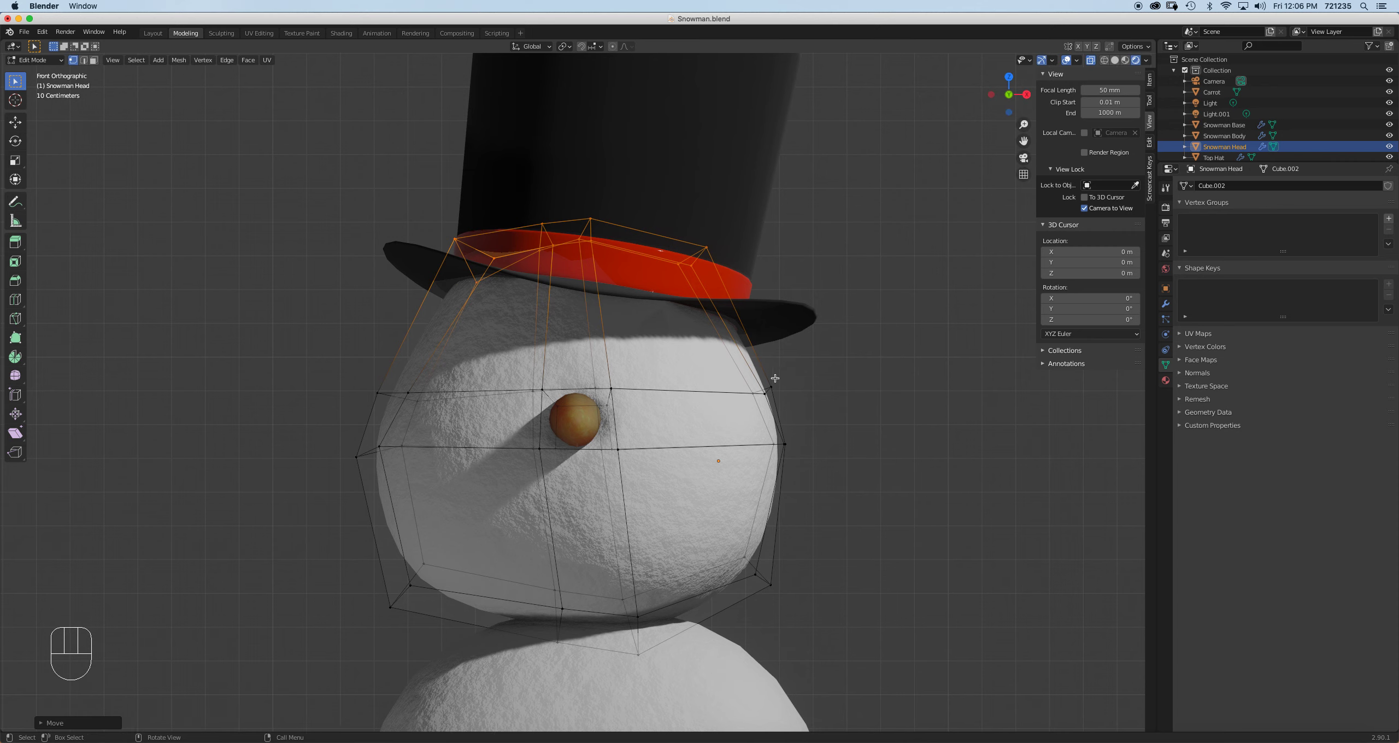
key(Tab)
click(840, 407)
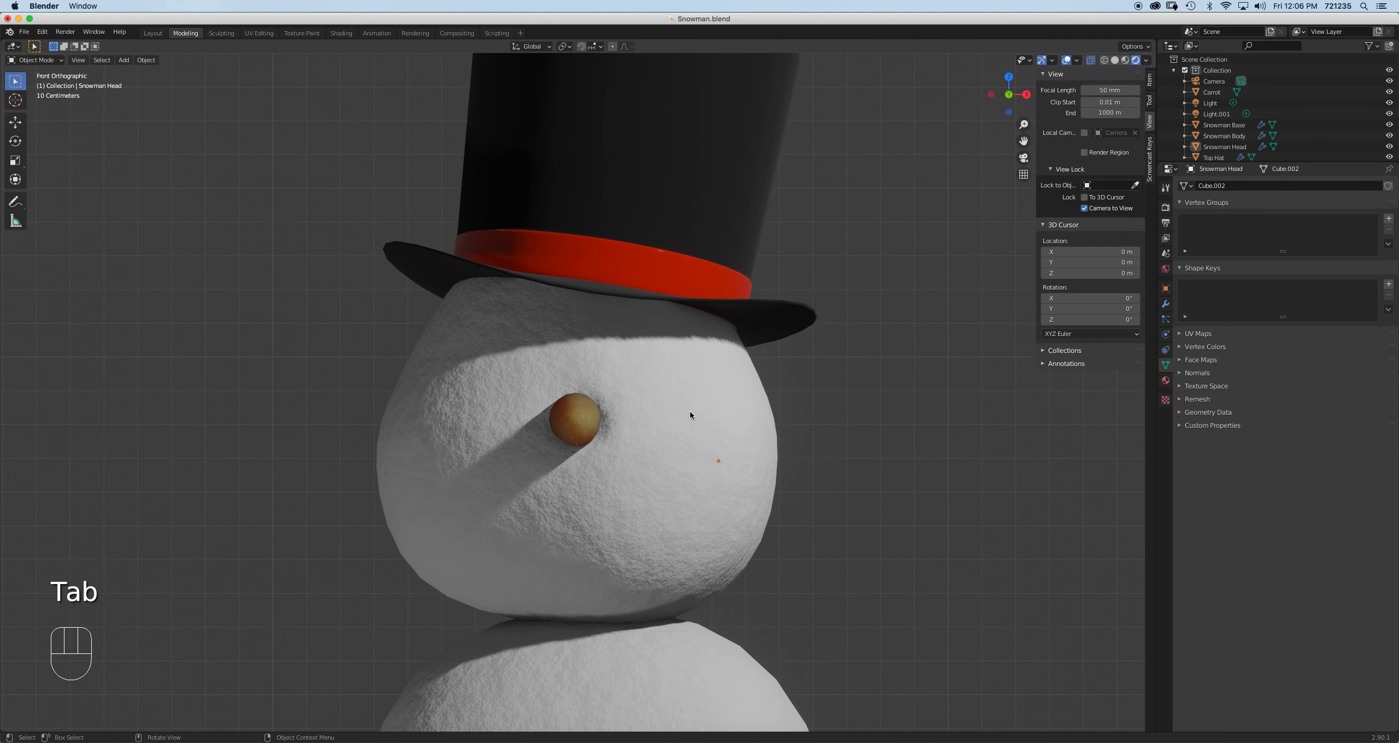
Select the Snowman Head and show its material nodes in the Shading workspace, with the head framed in the viewport
scroll(689, 411, down, 5)
shift+middle_drag(708, 477, 714, 355)
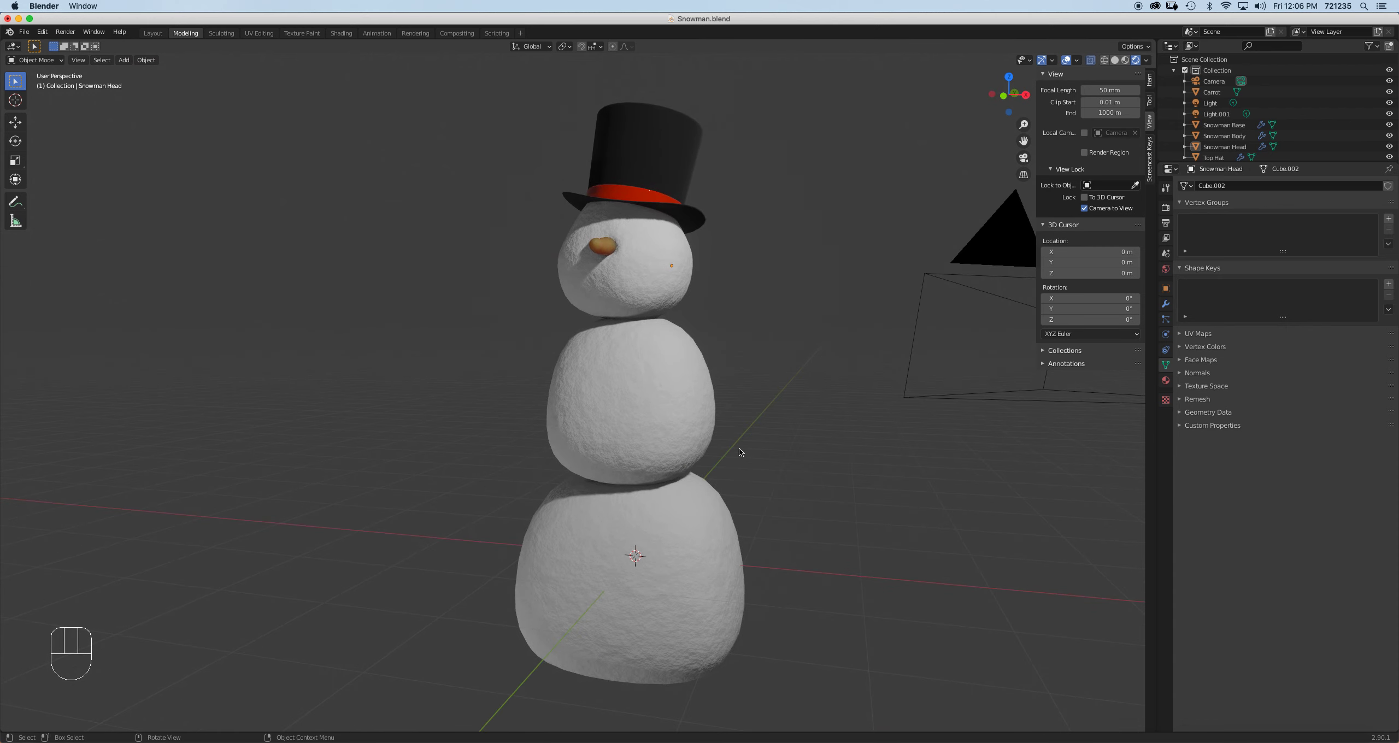
click(656, 289)
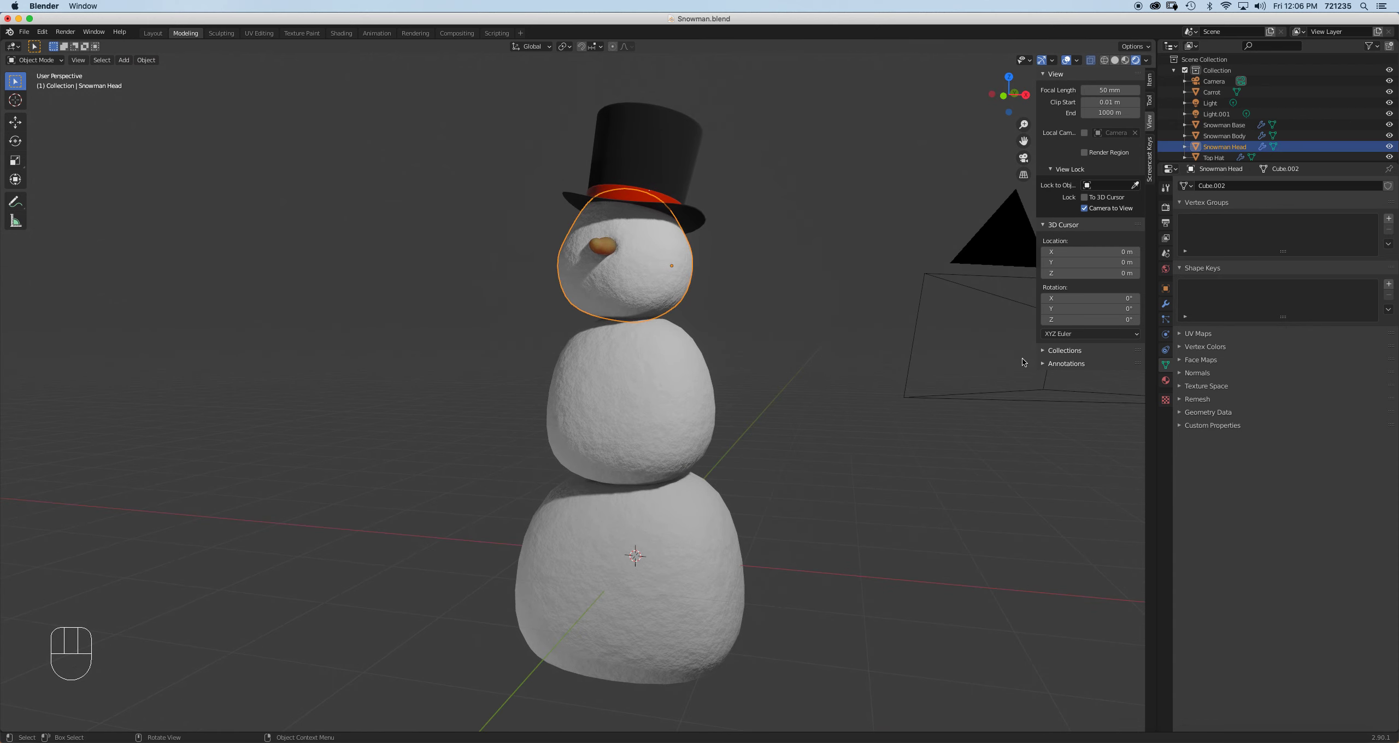
click(1165, 381)
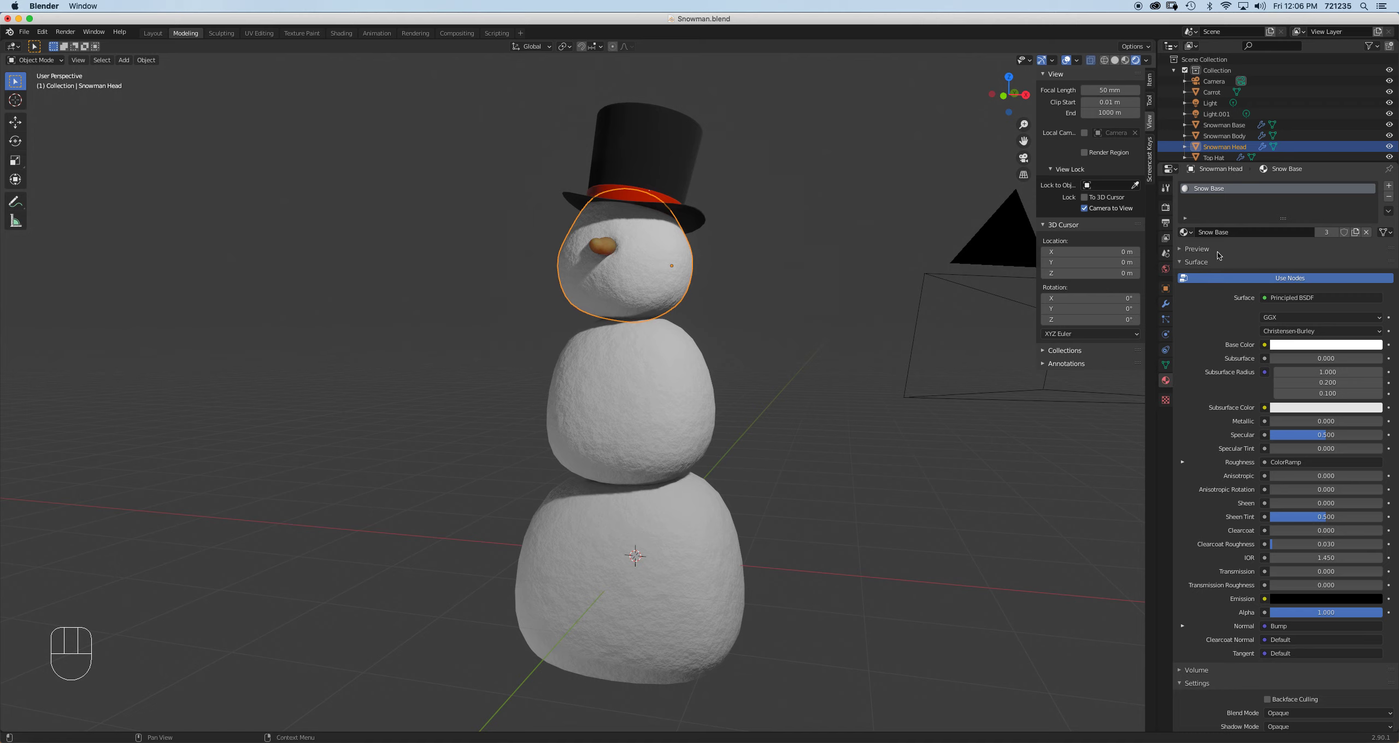
click(341, 34)
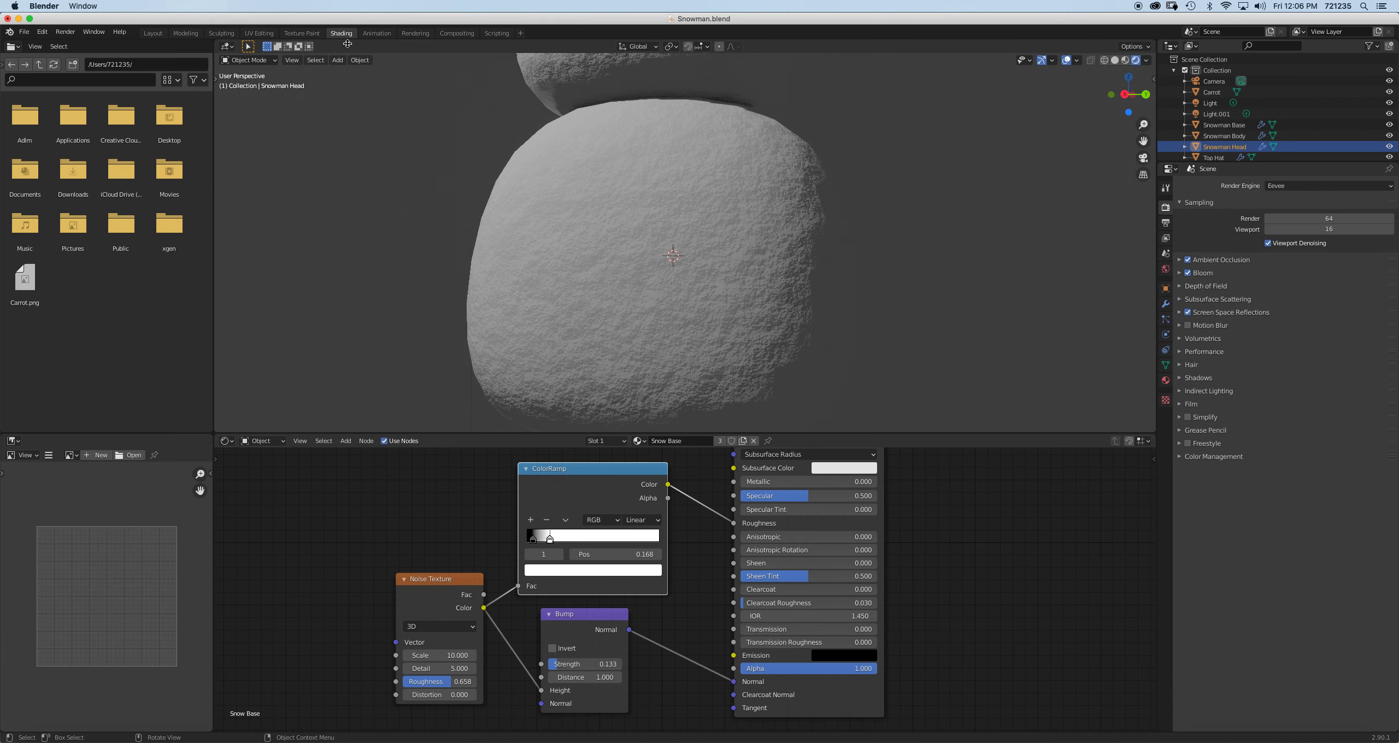
scroll(673, 307, down, 6)
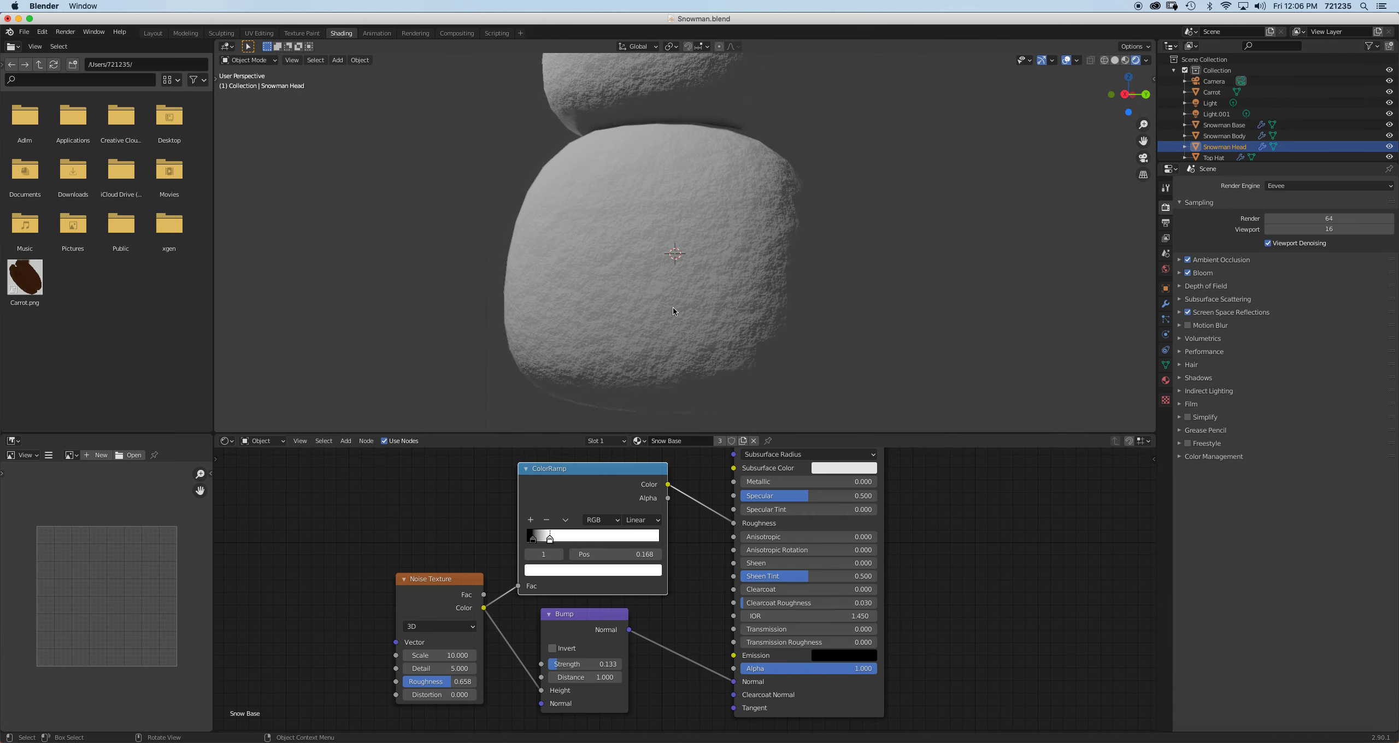
middle_drag(674, 306, 724, 219)
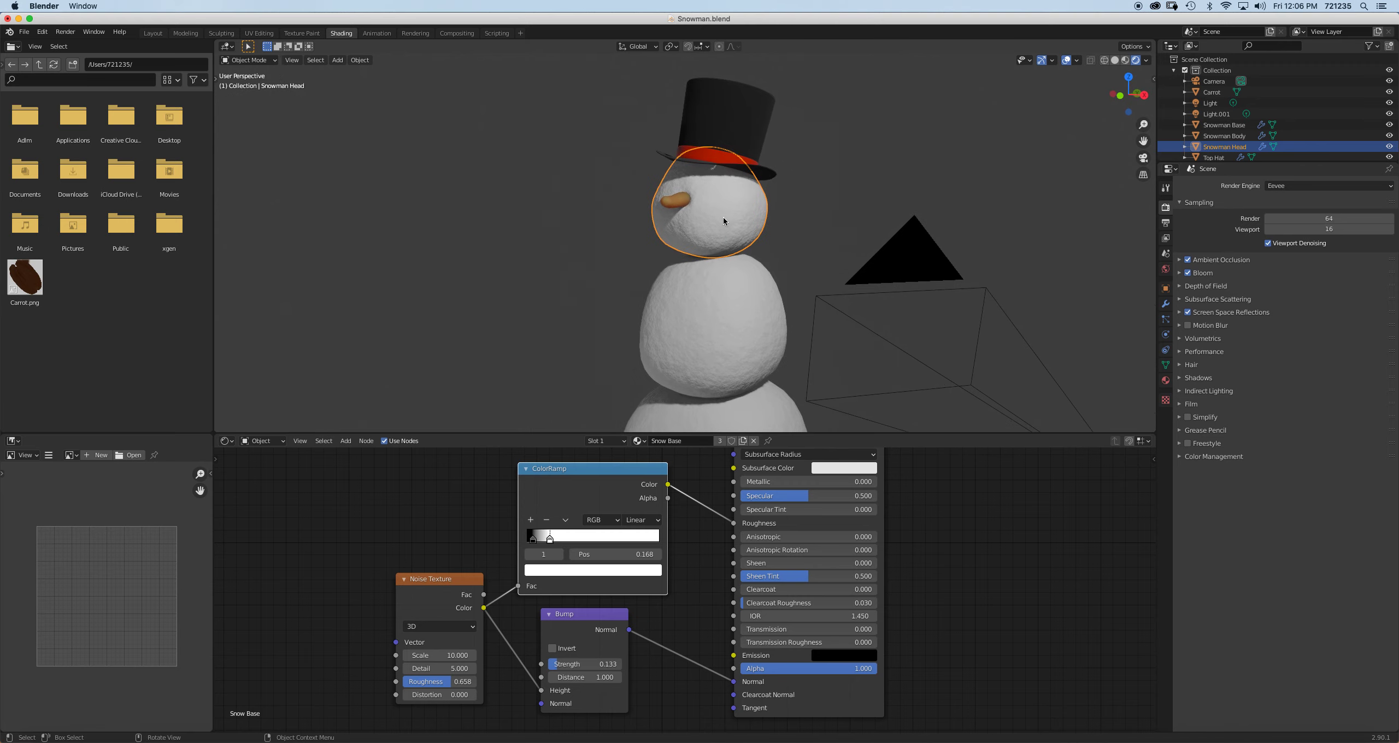
scroll(717, 214, up, 3)
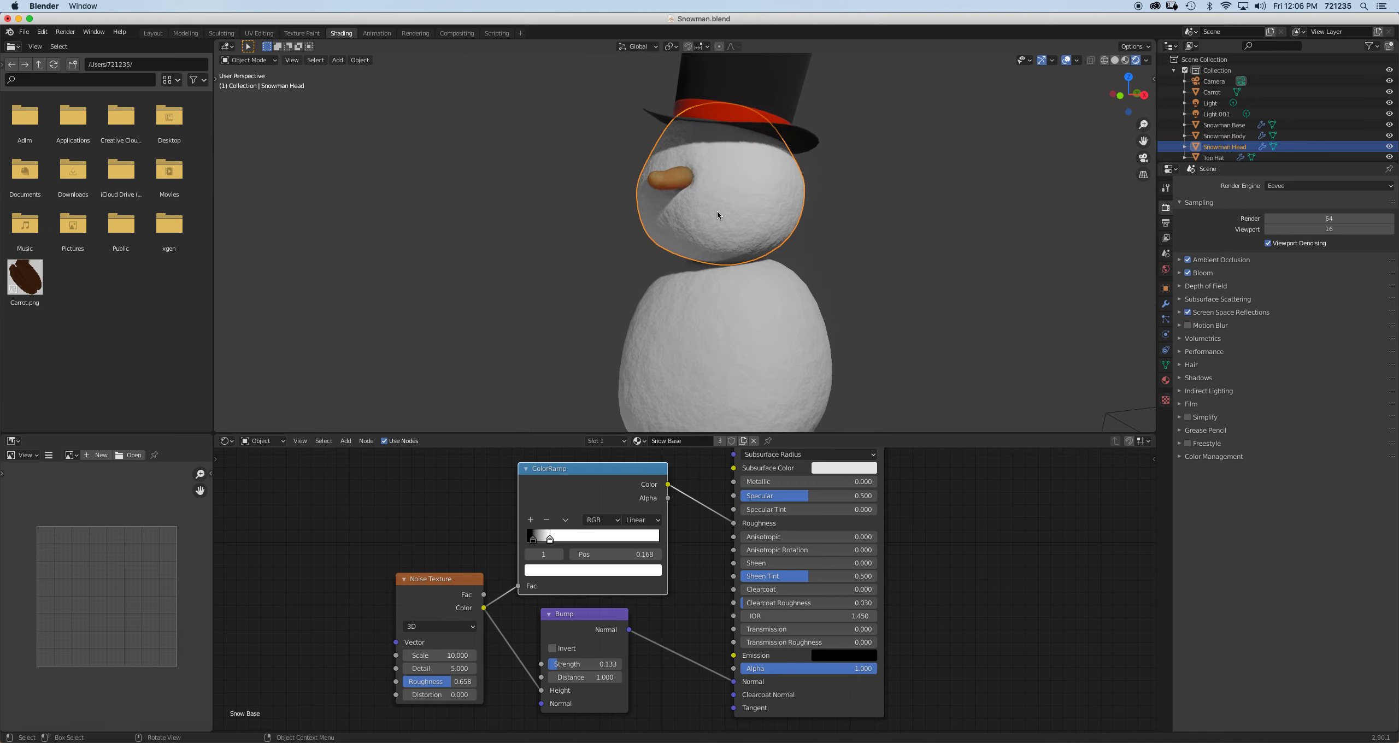
Give the Snowman Head its own copy of the Snow Base material and name it Snow Head
click(1166, 381)
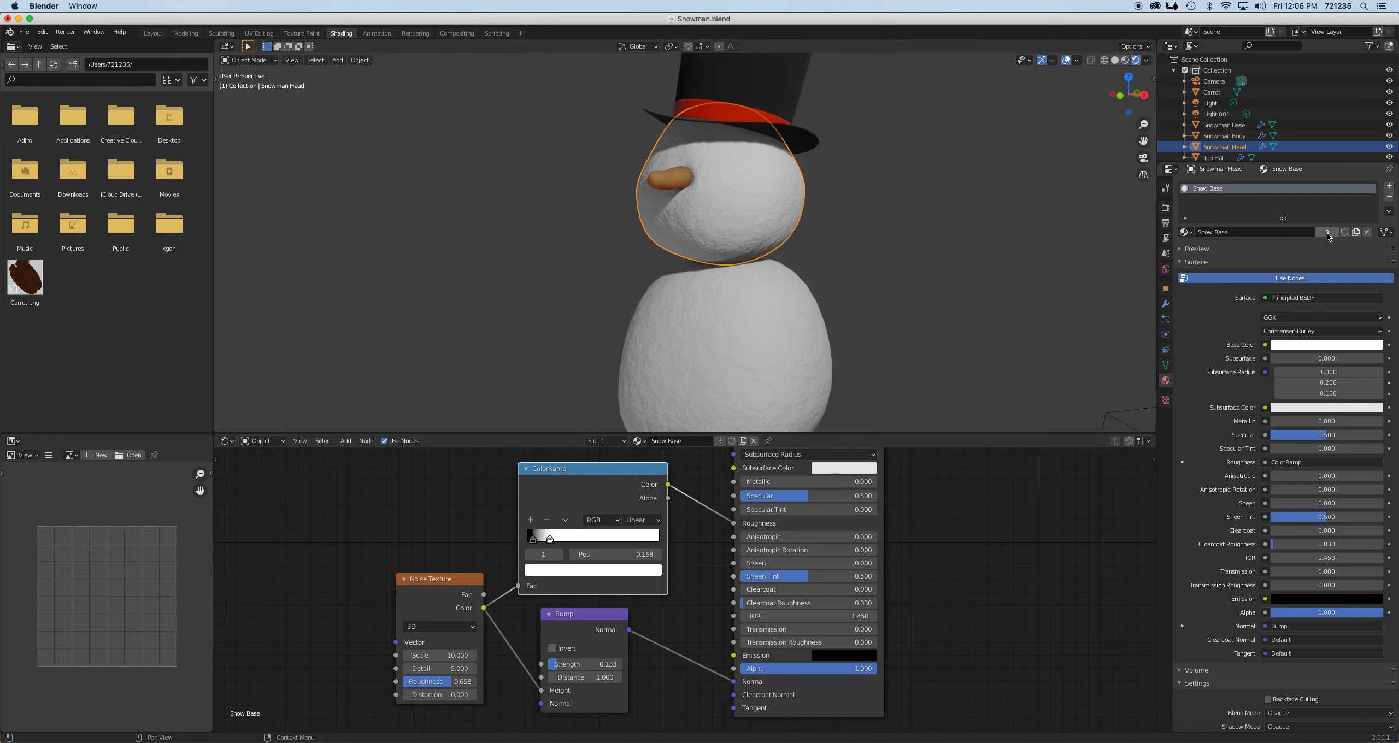
click(1356, 233)
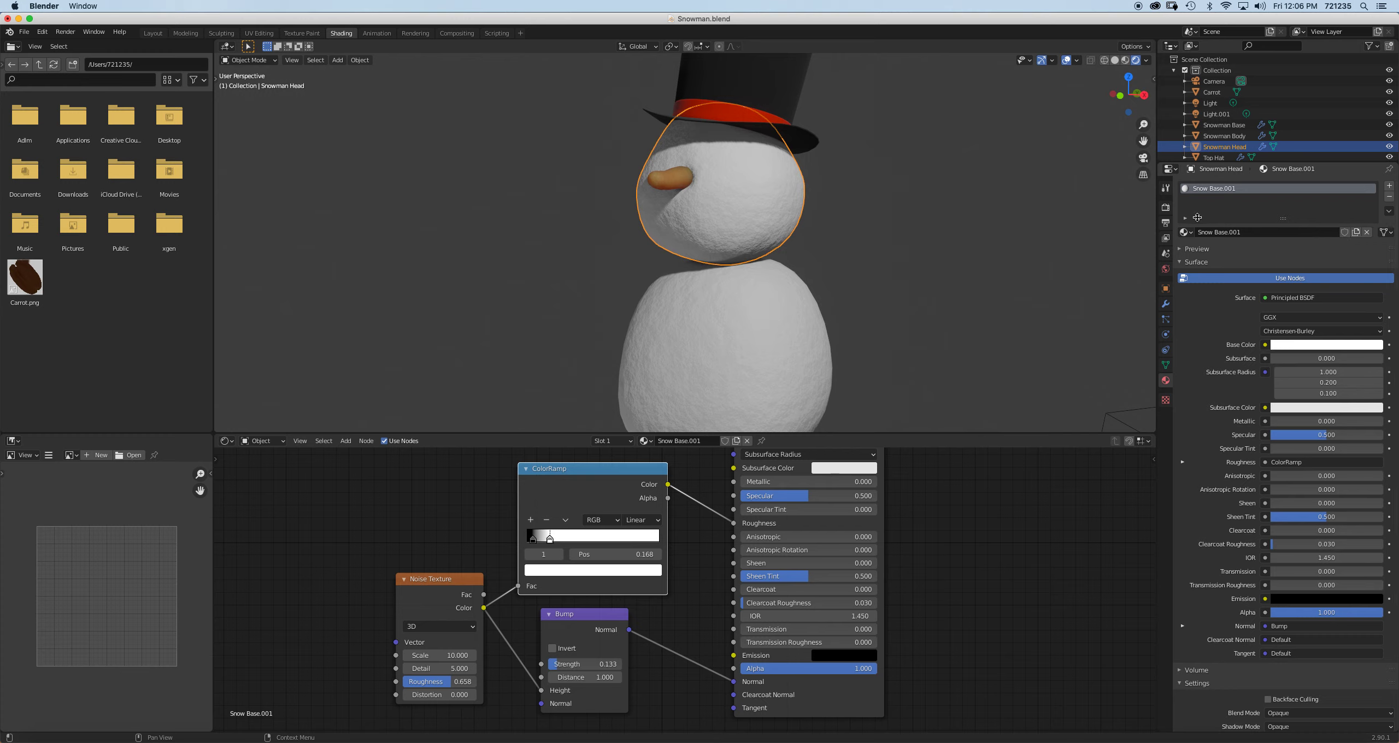
click(1186, 232)
key(BackSpace)
text(Head)
key(Return)
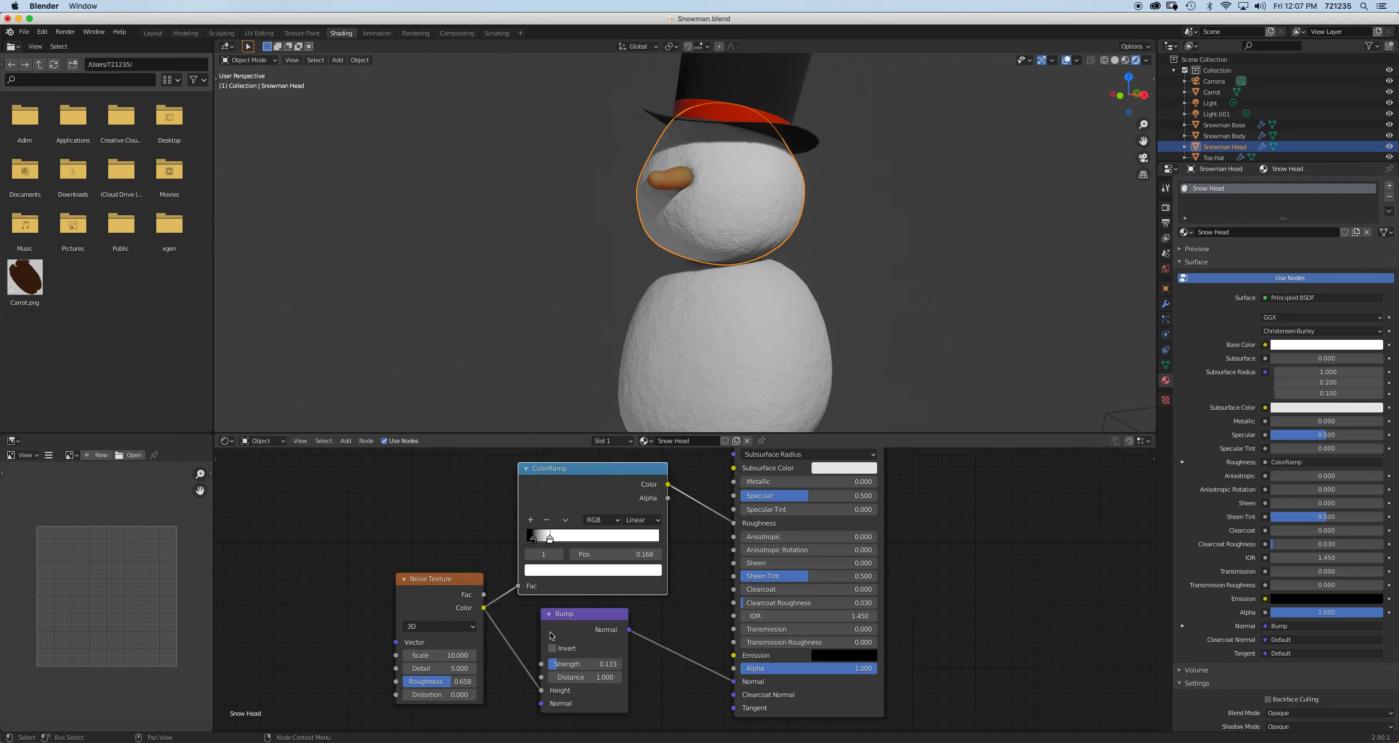
Set the Snow Head material's Noise Texture scale to 8
scroll(640, 304, up, 2)
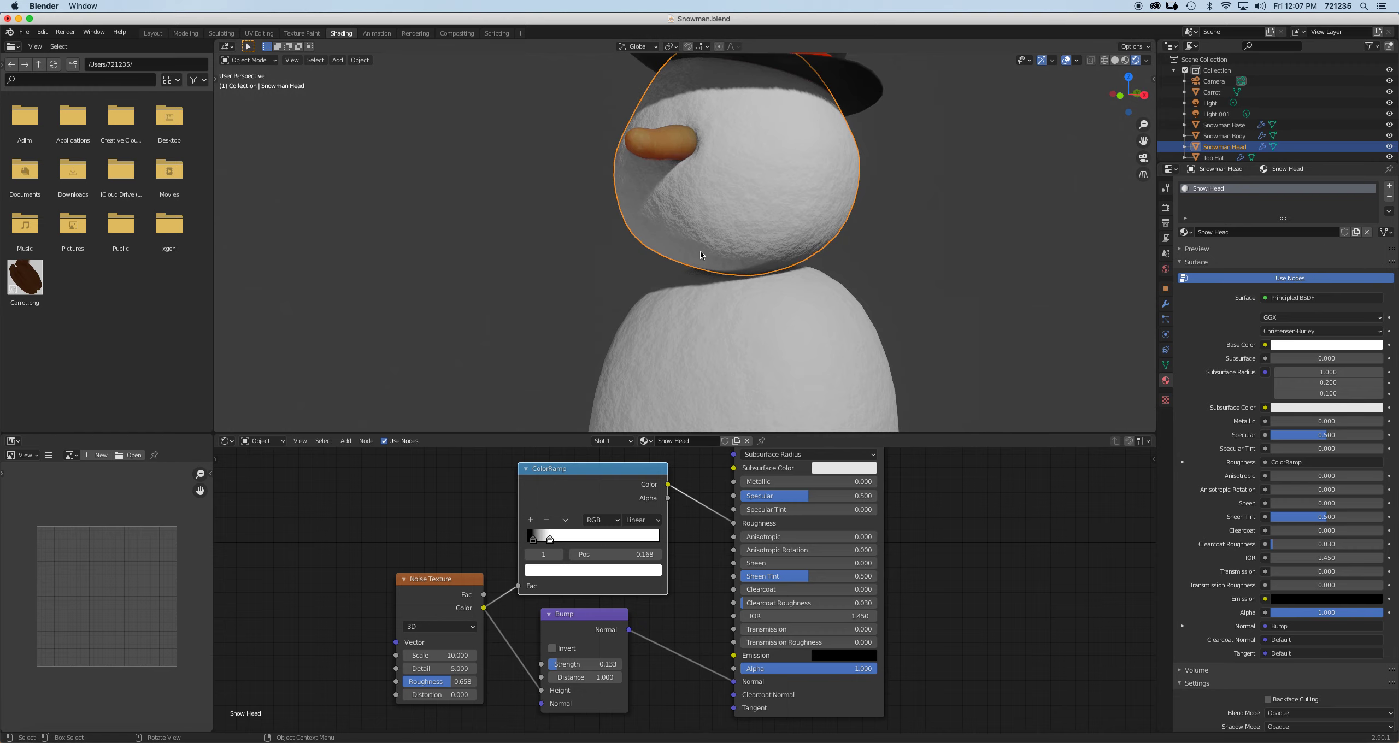
shift+middle_drag(700, 251, 696, 322)
scroll(699, 333, up, 1)
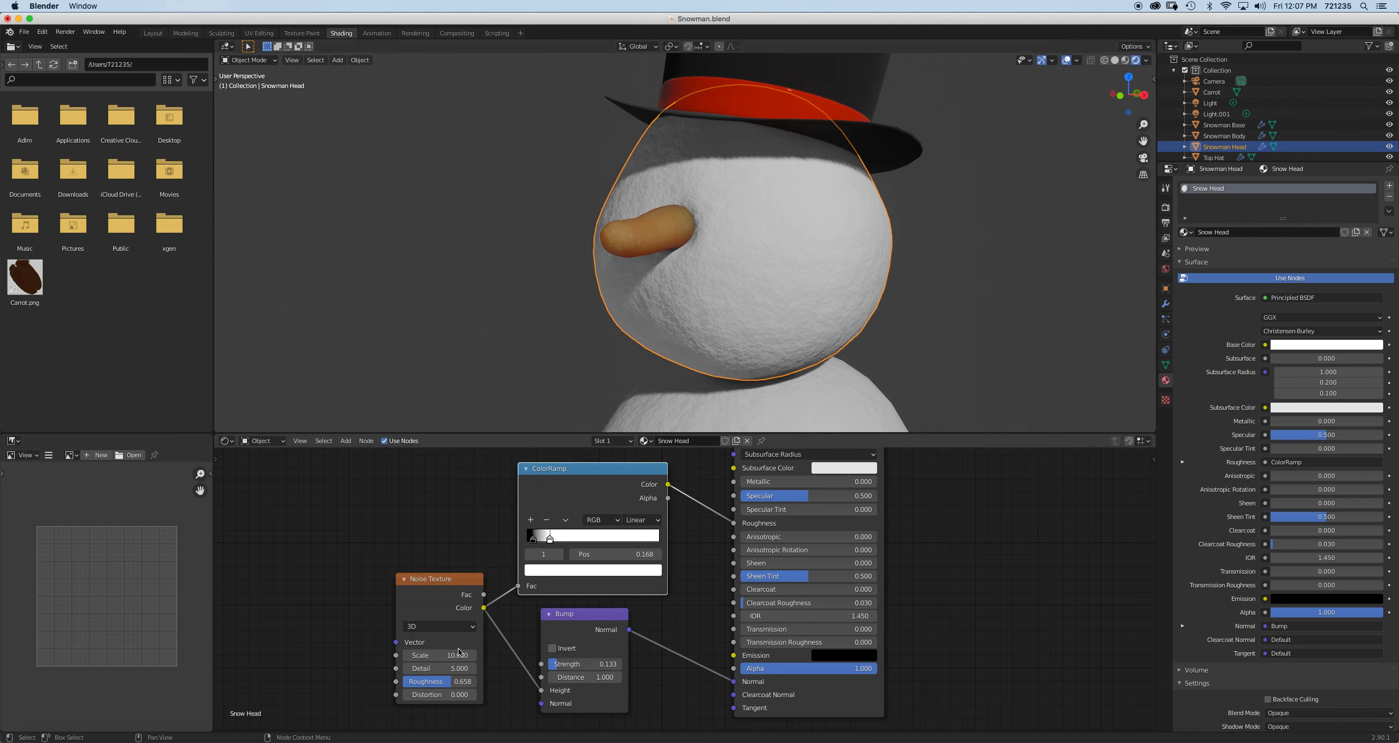
click(430, 655)
key(Return)
click(440, 656)
text(8)
key(Return)
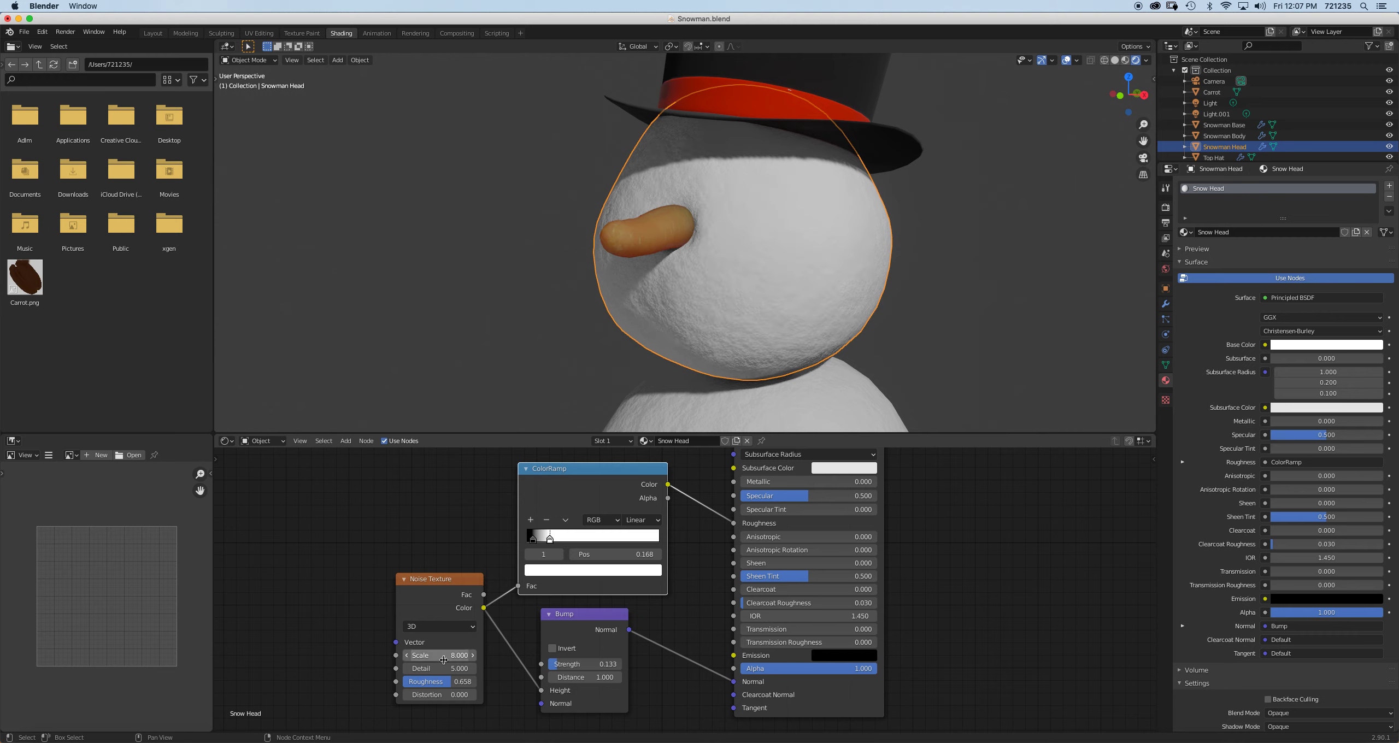
Keep the Noise Texture detail at 5 and raise its roughness to 0.725 in the Snow Head material
click(458, 667)
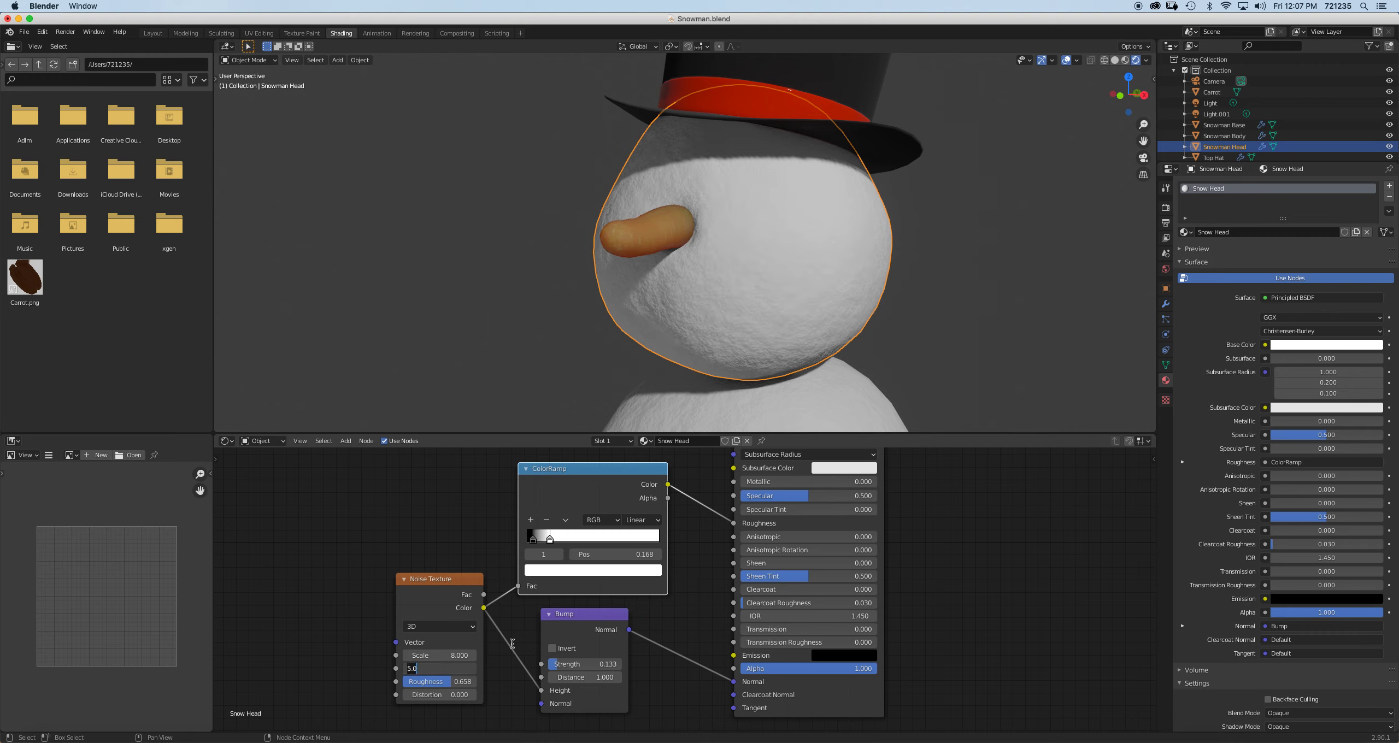
key(Return)
click(431, 670)
key(Return)
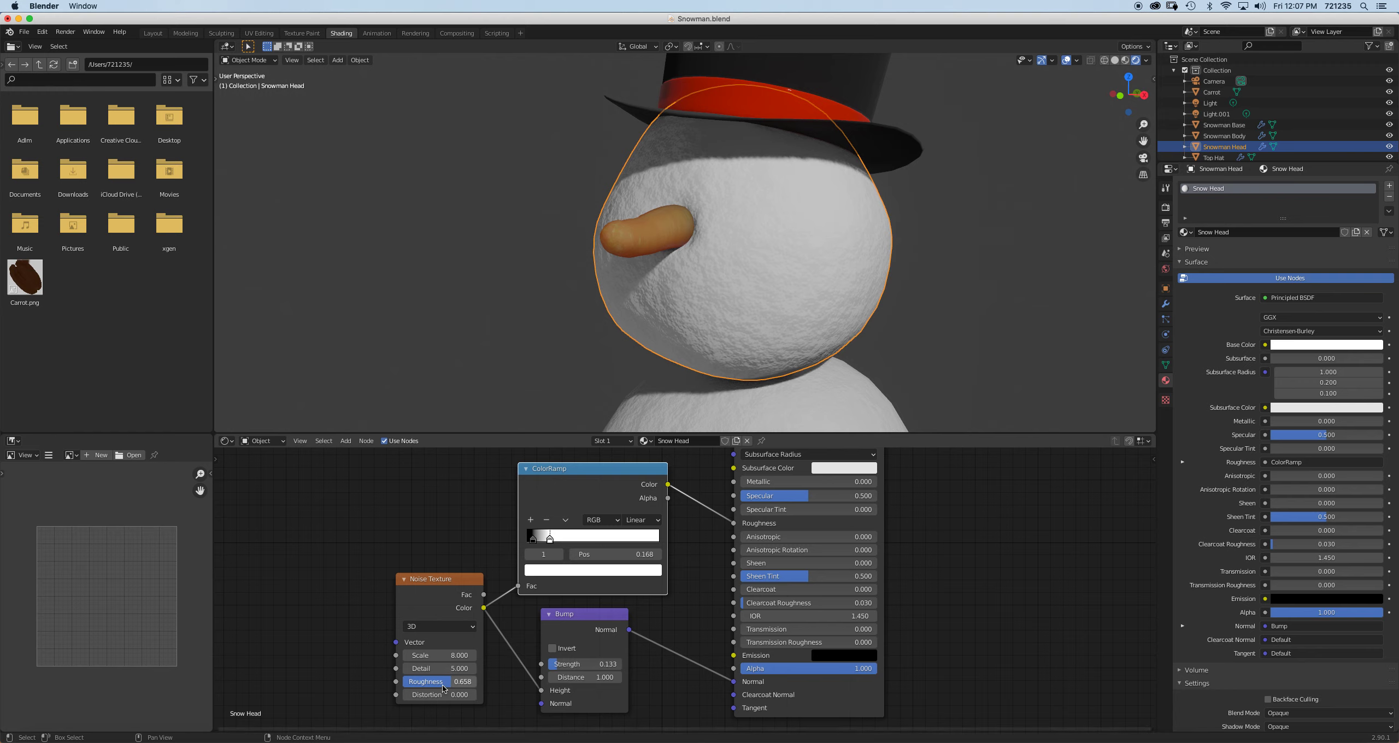
drag(440, 683, 475, 682)
drag(446, 683, 442, 682)
scroll(724, 353, up, 2)
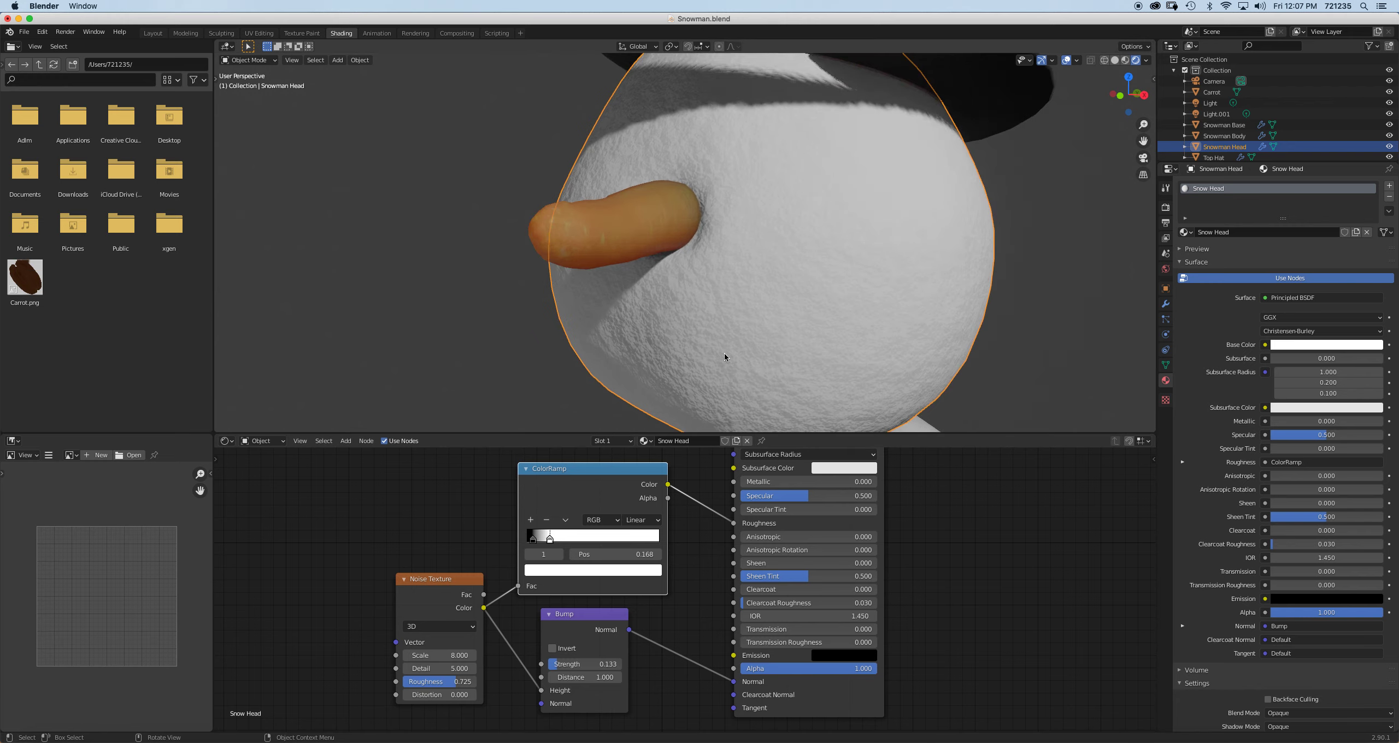
Edit the Snowman Body's mesh and add a vertical loop cut around the side of the body
scroll(724, 353, down, 3)
scroll(726, 354, down, 3)
middle_drag(711, 372, 797, 319)
click(742, 320)
key(Tab)
mouse_move(684, 325)
middle_down()
mouse_move(724, 330)
mouse_move(677, 314)
middle_up()
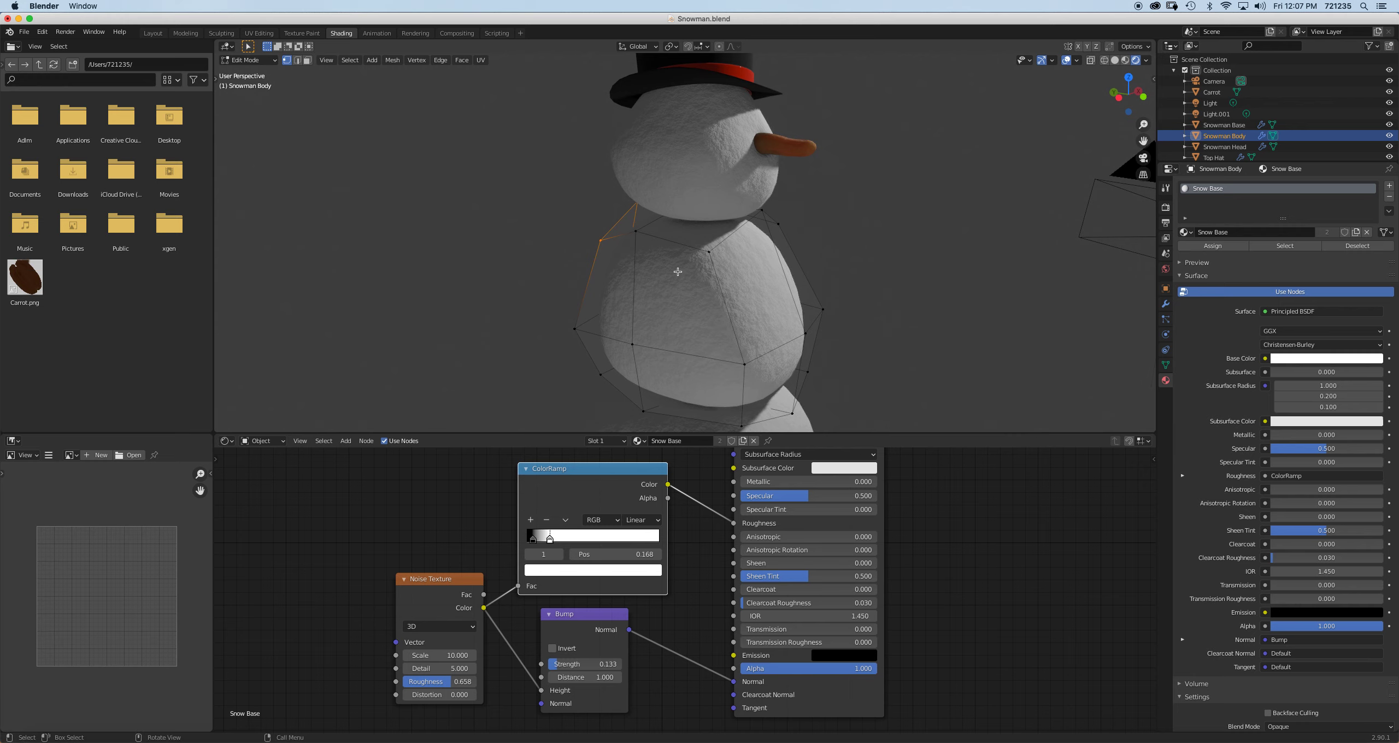
click(674, 258)
click(672, 255)
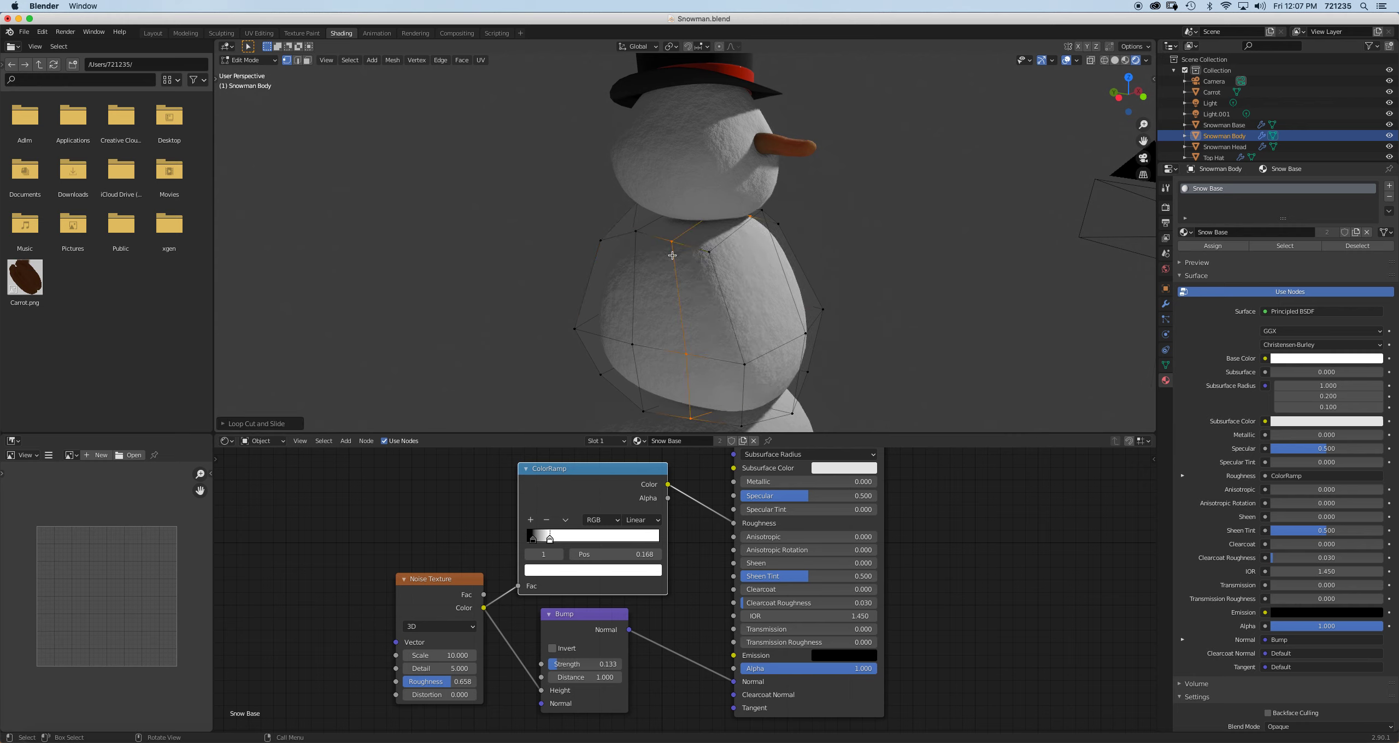
Pull a mid-height side vertex of the Snowman Body slightly outward and reposition two upper vertices to make the shape irregular
middle_drag(689, 334, 622, 343)
click(617, 330)
key(g)
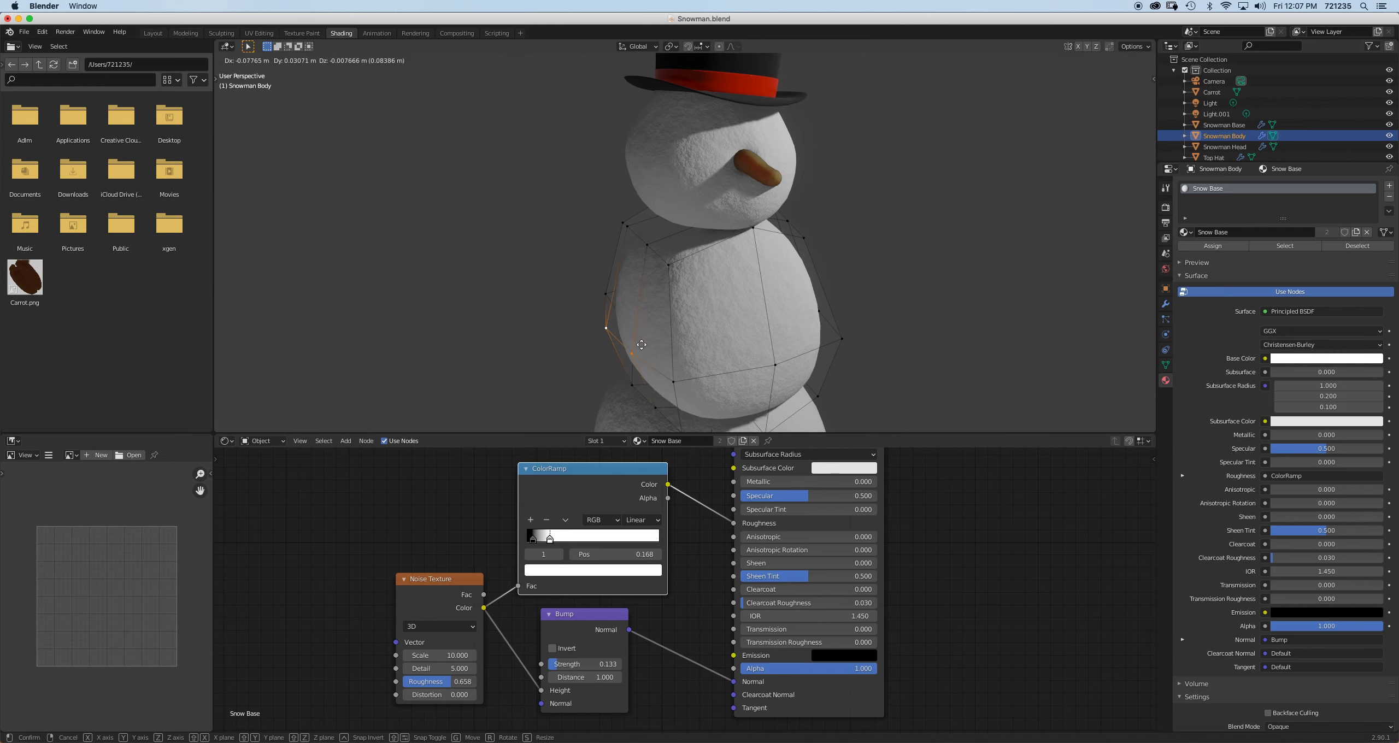
click(630, 348)
click(668, 265)
key(g)
click(687, 288)
click(651, 249)
key(g)
click(653, 255)
Reposition a few more vertices on the Snowman Body's back and side to round its shape, and leave edit mode
middle_drag(645, 251, 721, 231)
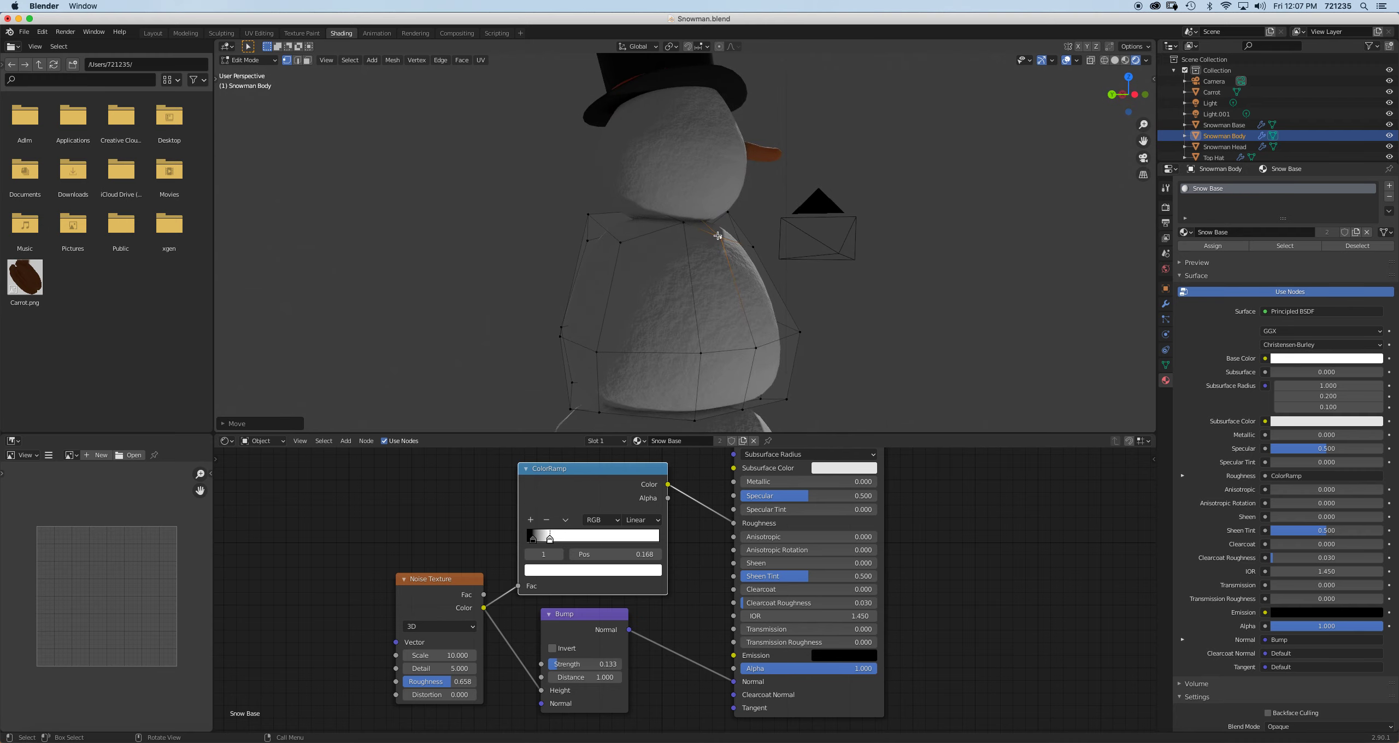
middle_drag(704, 324, 691, 395)
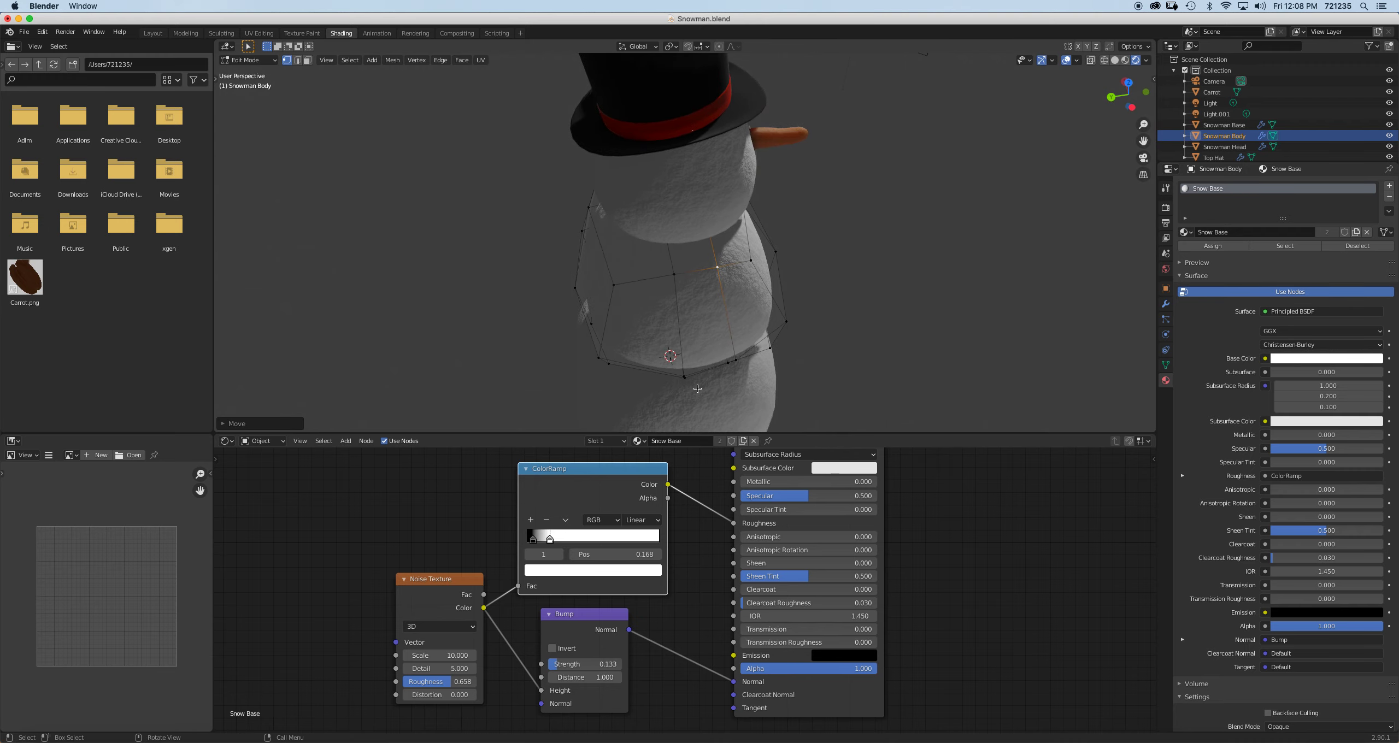
click(702, 393)
key(g)
click(677, 382)
middle_drag(677, 381, 663, 303)
click(704, 249)
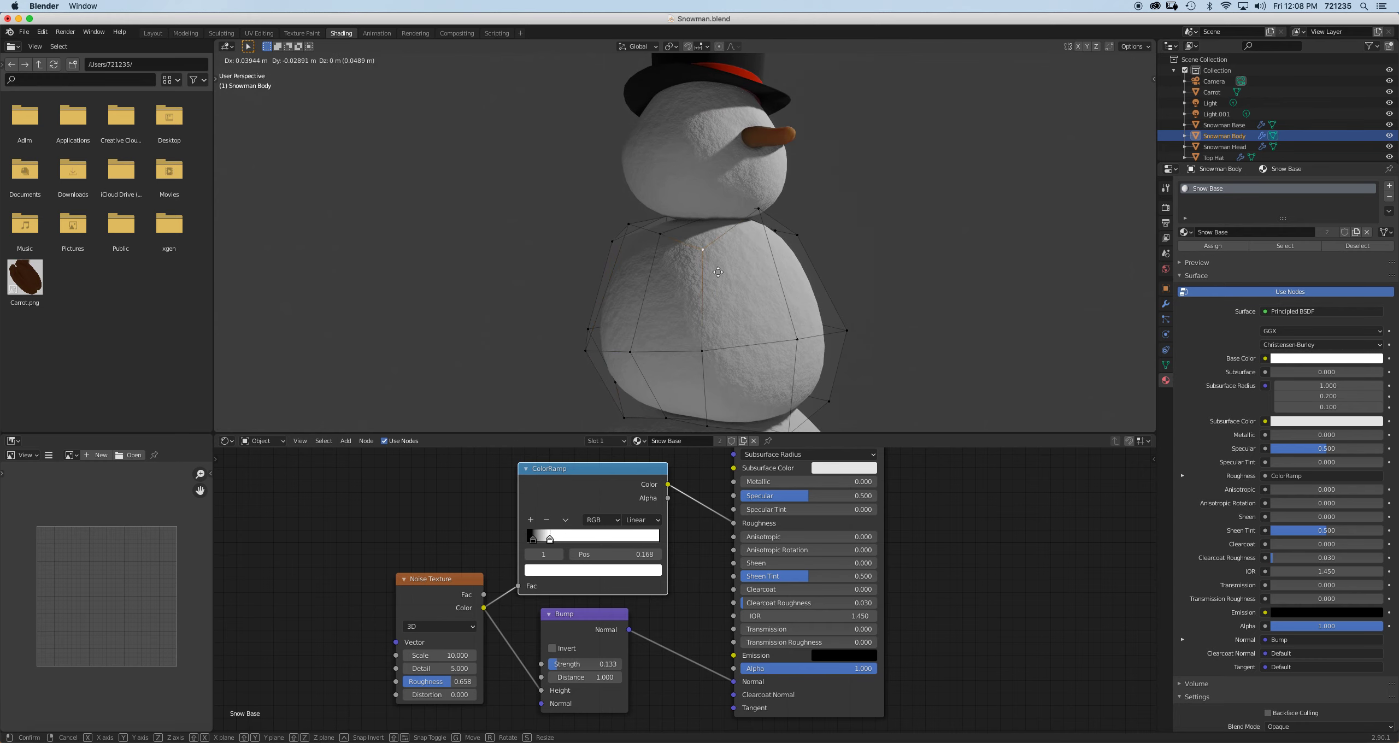
click(703, 352)
key(g)
click(728, 358)
middle_drag(730, 359, 690, 370)
key(Tab)
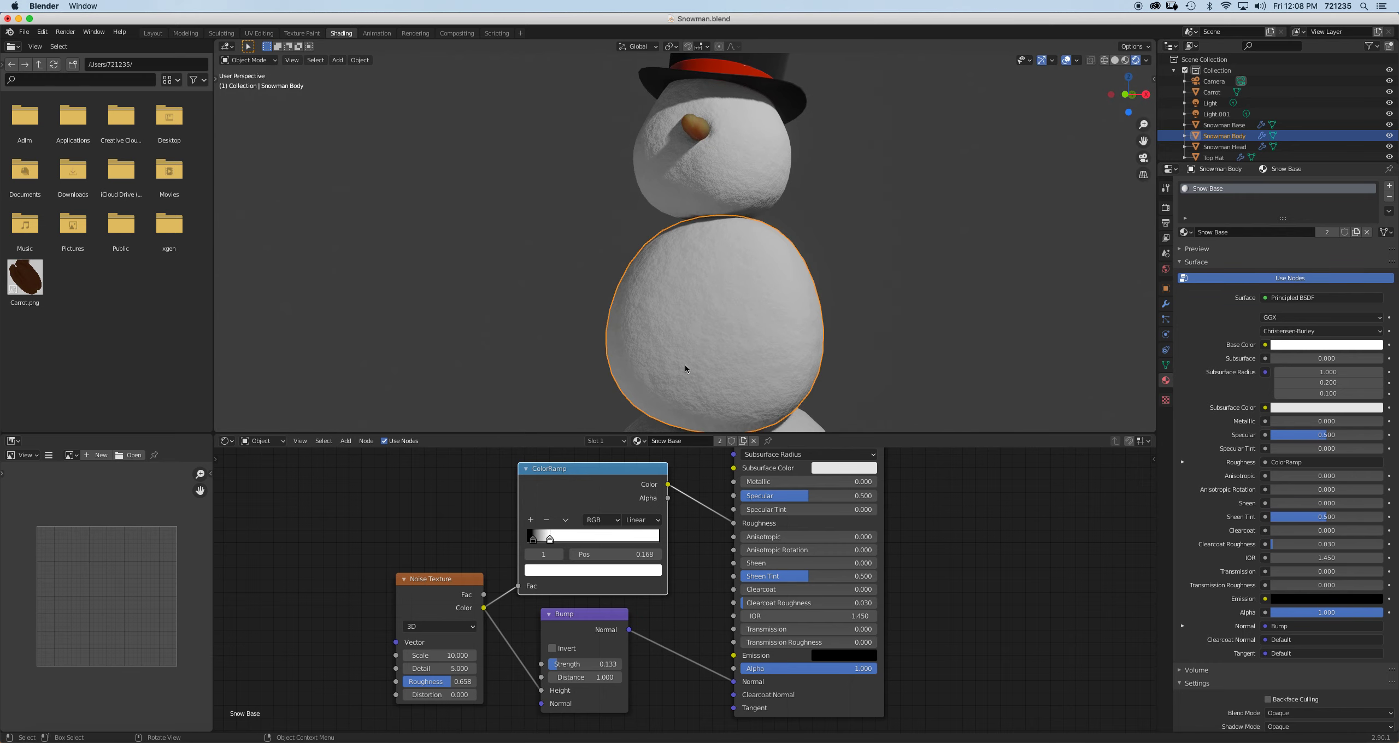
Make the Snowman Body's Snow Base material a single-user copy and rename it Snow Body
scroll(690, 370, down, 4)
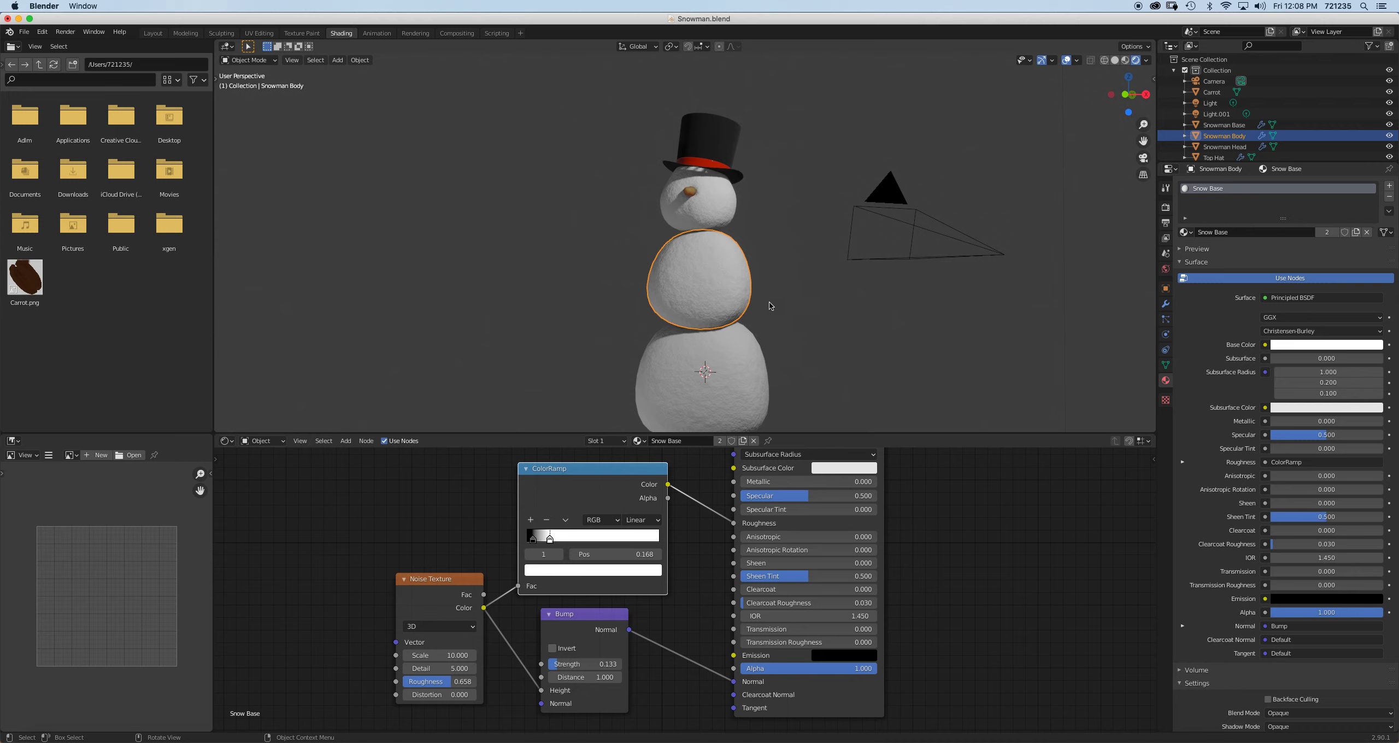
click(1327, 232)
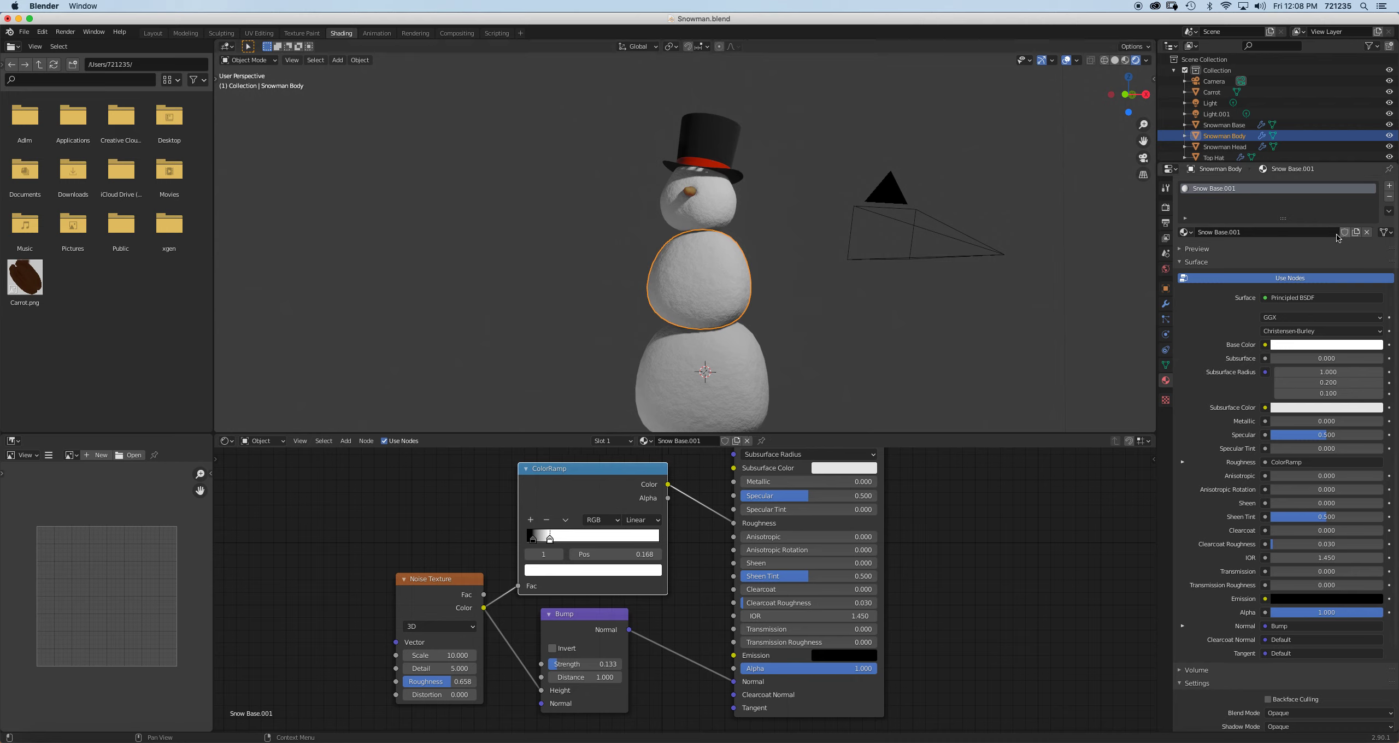
double_click(1222, 191)
click(1246, 189)
key(BackSpace)
key(BackSpace)
key(BackSpace)
key(BackSpace)
key(BackSpace)
key(BackSpace)
key(BackSpace)
text(o)
key(Return)
Set the Snow Body material's Noise Texture scale to 9 and detail to 6, and check the surface bumps
click(442, 668)
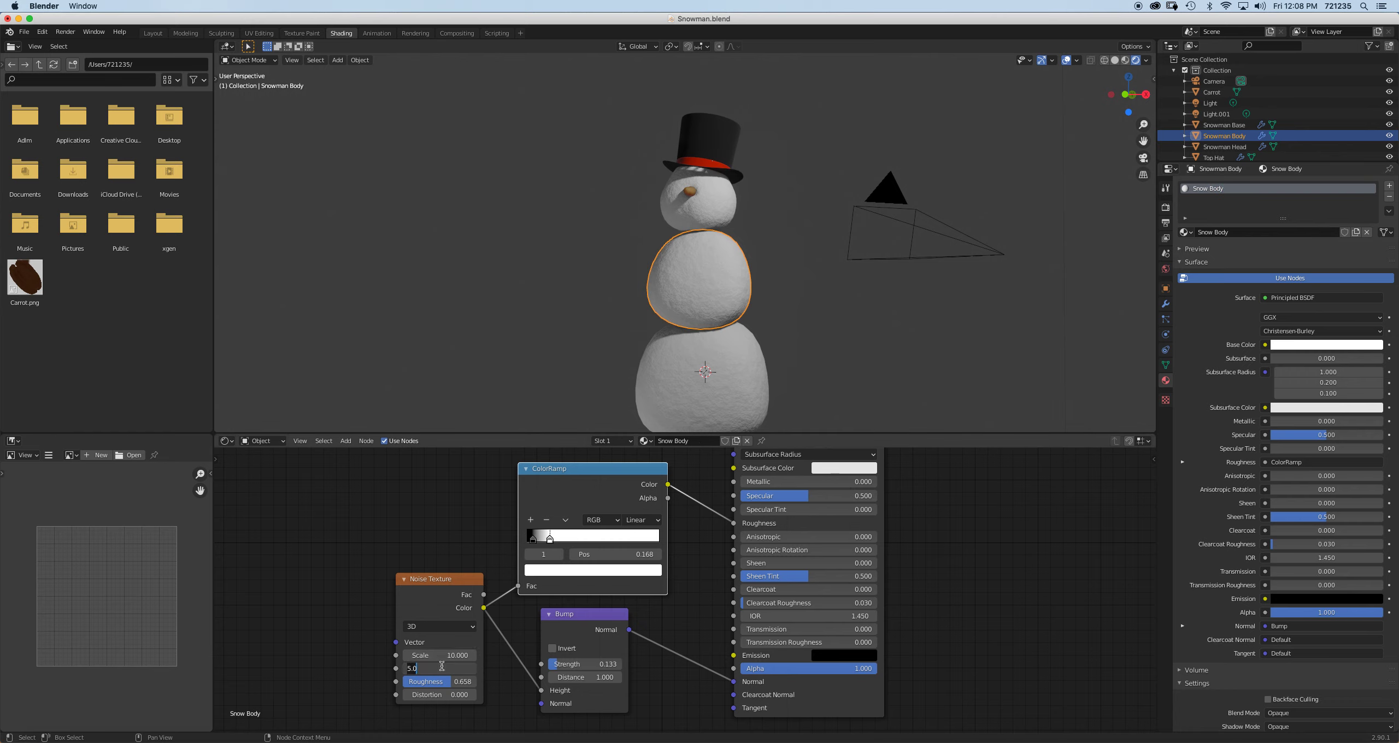
key(Return)
click(438, 656)
text(8.0)
text(9)
key(Return)
click(438, 669)
text(6)
key(Return)
scroll(729, 270, up, 5)
mouse_move(739, 298)
middle_down()
mouse_move(755, 321)
mouse_move(730, 298)
mouse_move(707, 315)
mouse_move(727, 180)
mouse_move(755, 277)
middle_up()
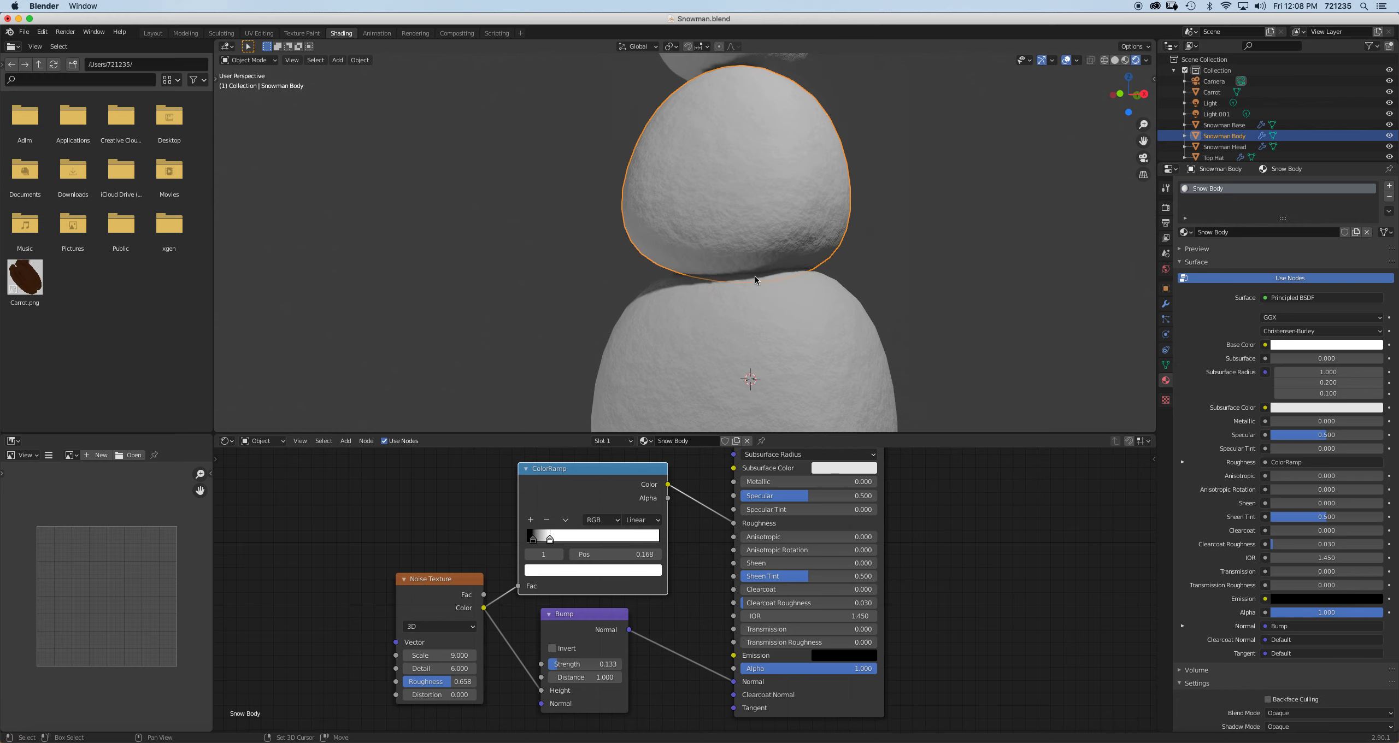
scroll(725, 305, down, 3)
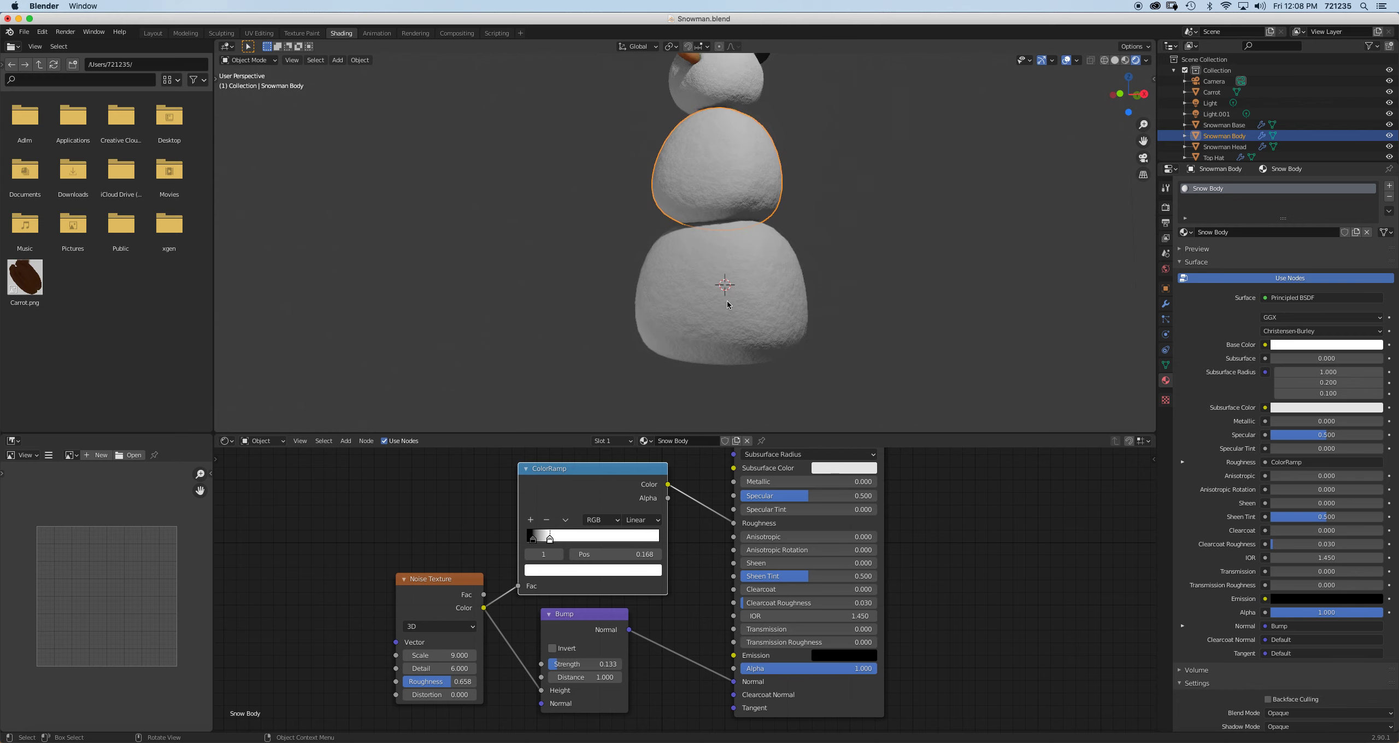
middle_drag(726, 305, 756, 287)
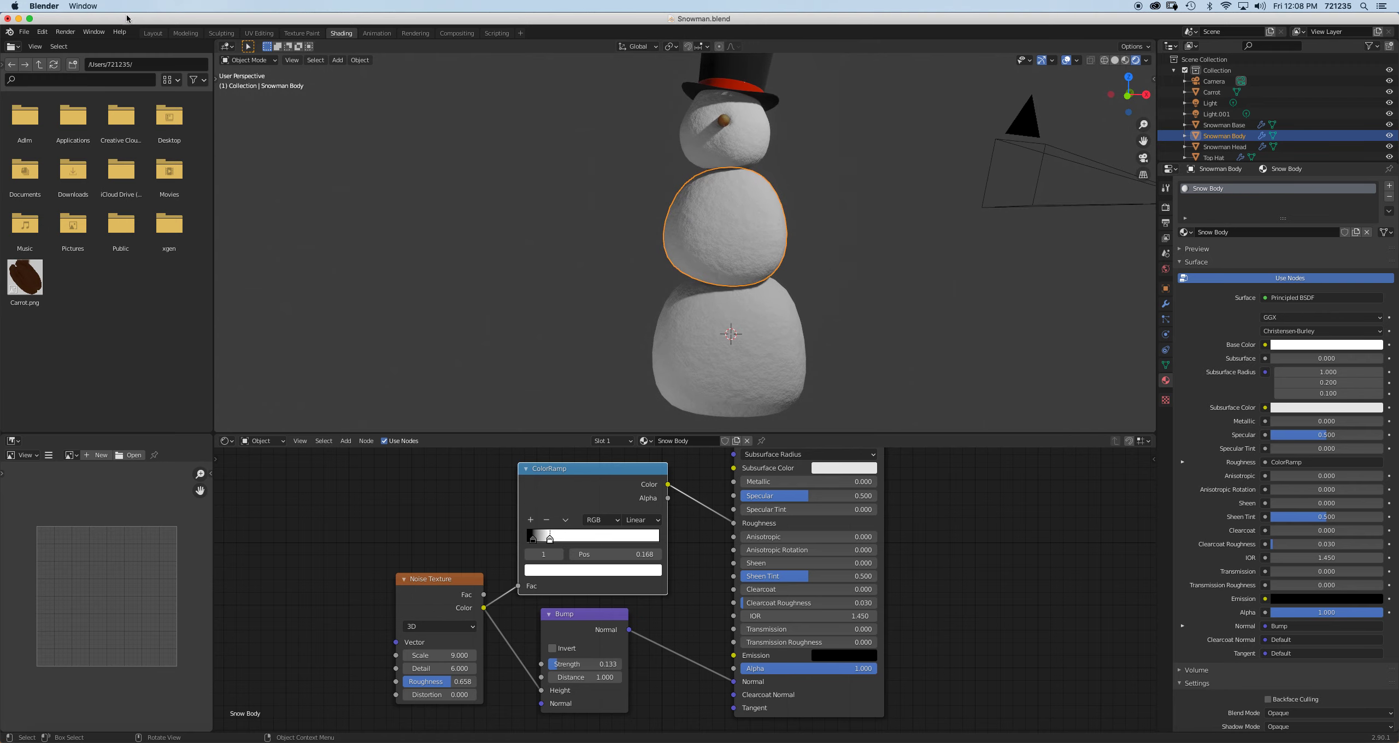
Return to the Modeling workspace and examine the whole snowman's shape from the front with nothing selected
click(185, 33)
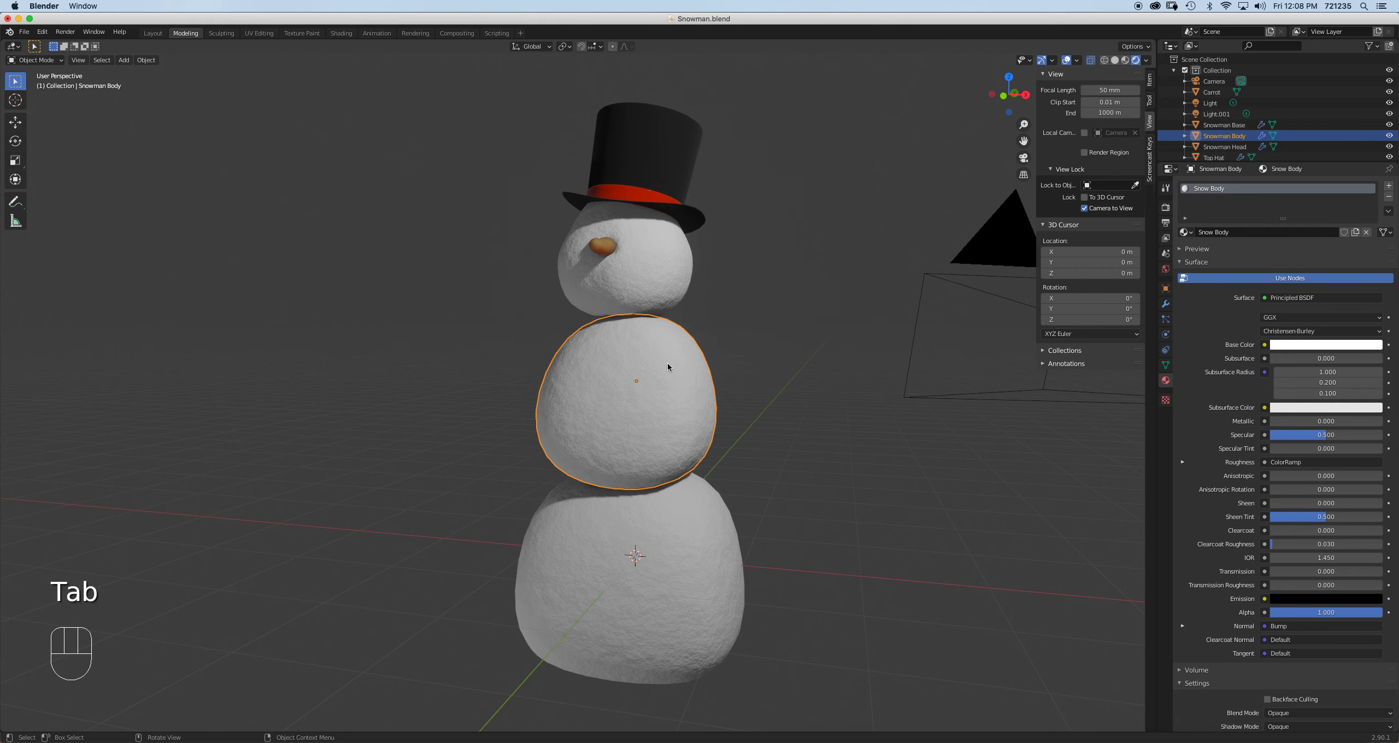
key(KP_1)
key(Tab)
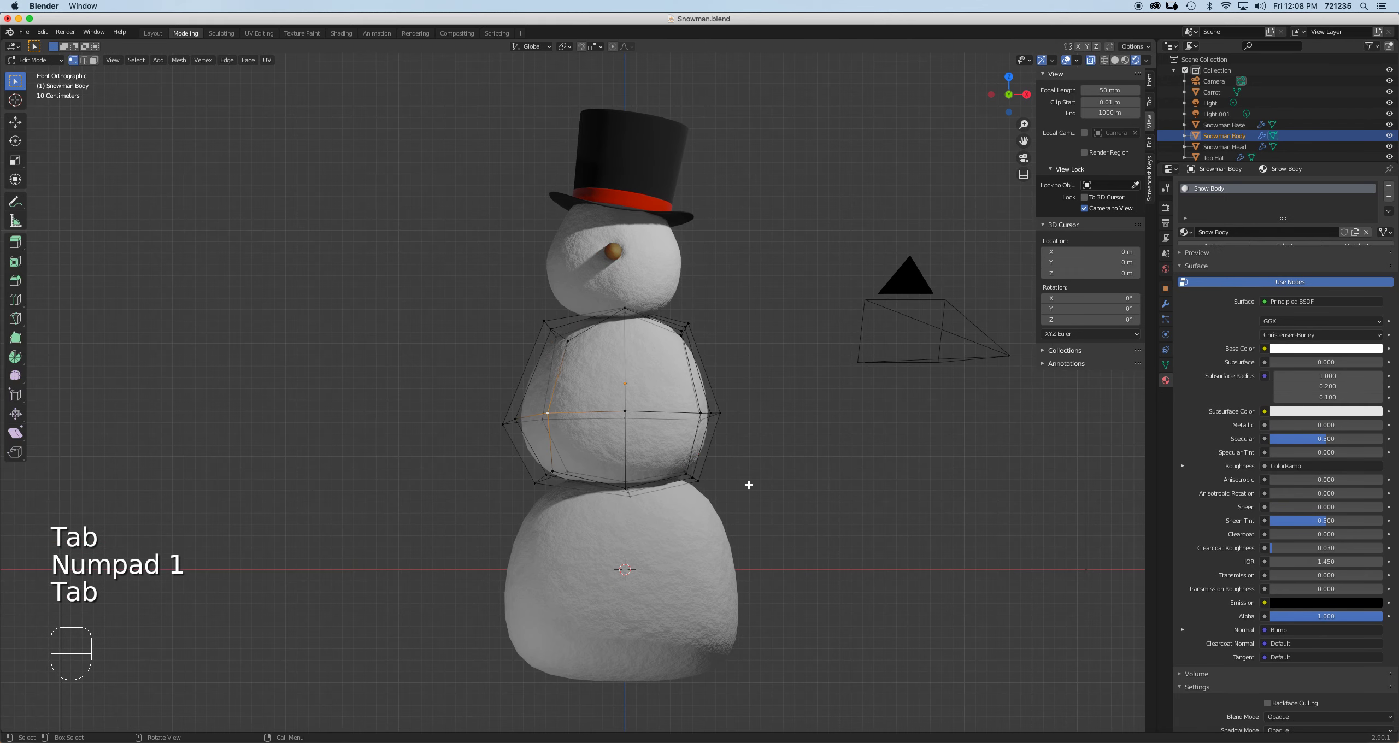
key(Tab)
shift+middle_drag(708, 443, 755, 444)
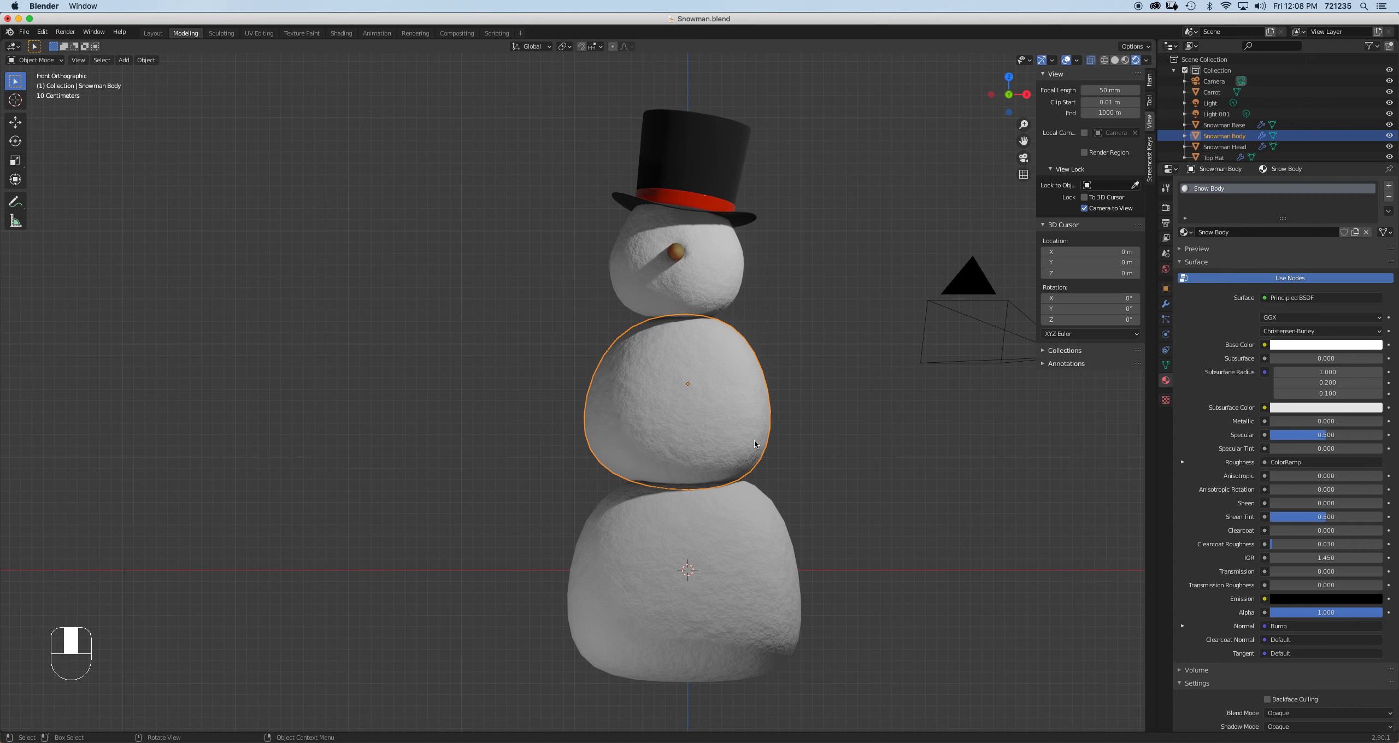
shift+middle_drag(755, 443, 690, 410)
click(808, 436)
mouse_move(808, 436)
middle_down()
mouse_move(726, 446)
mouse_move(835, 444)
mouse_move(737, 442)
mouse_move(796, 449)
middle_up()
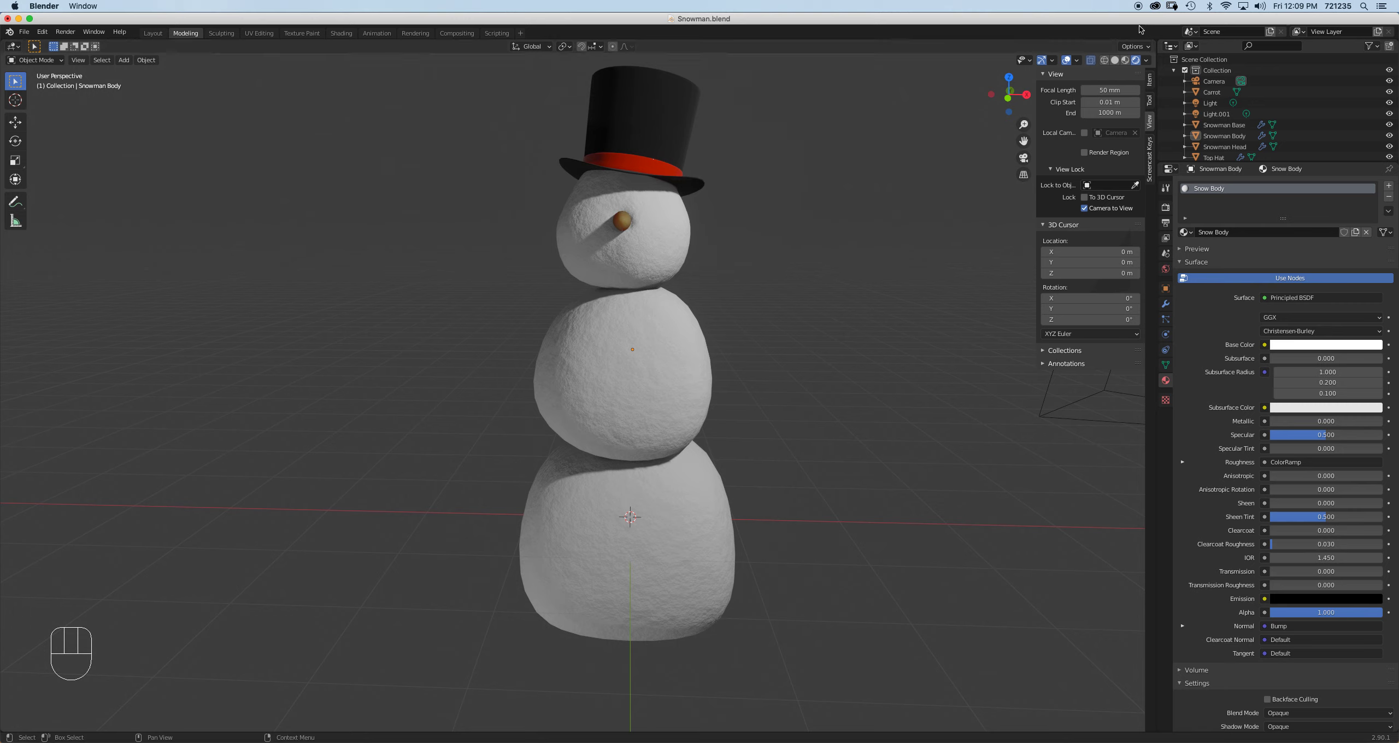